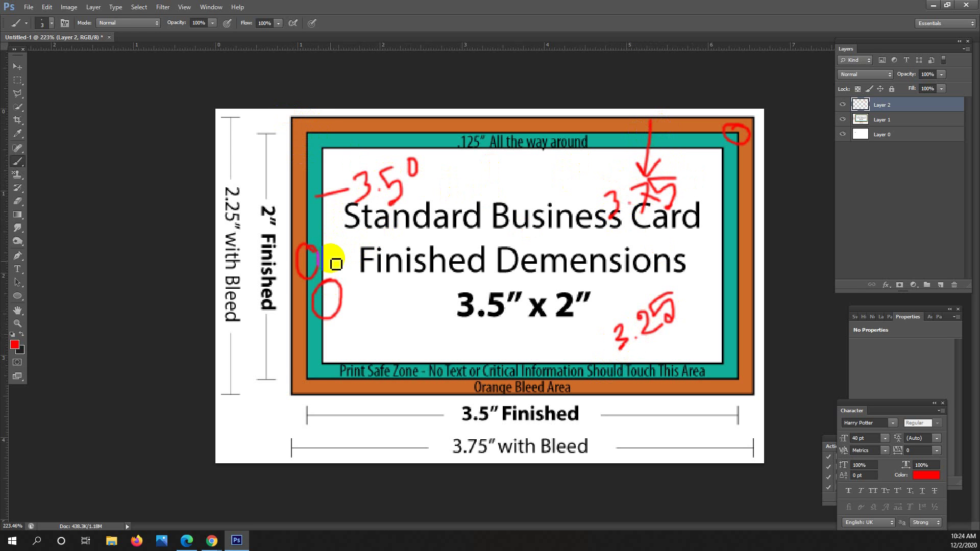
Delete the old annotation layer and paint four red curves along the card's top border.
left_click(944, 281)
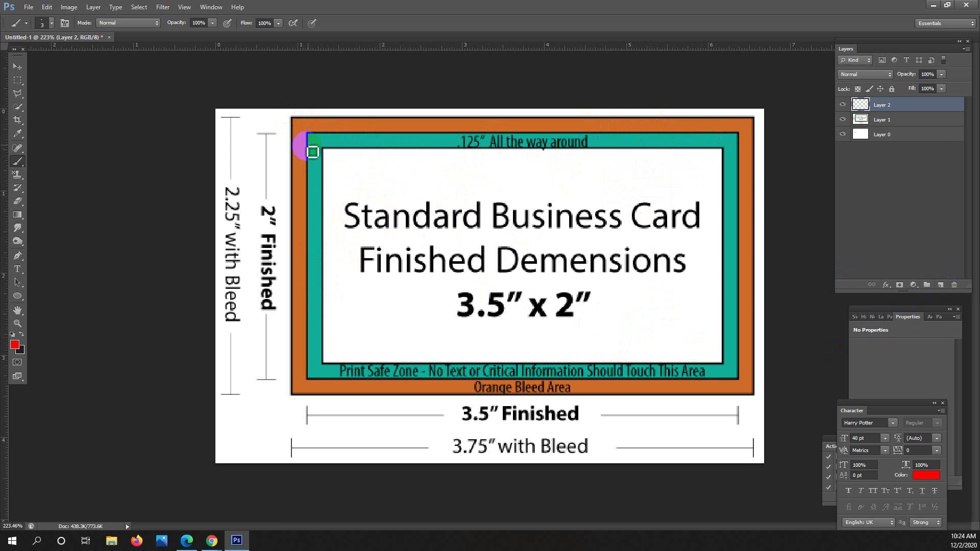
mouse_move(310, 164)
left_mouse_down()
mouse_move(355, 187)
mouse_move(419, 132)
left_mouse_up()
mouse_move(634, 134)
left_mouse_down()
mouse_move(643, 160)
mouse_move(686, 190)
mouse_move(736, 192)
left_mouse_up()
mouse_move(697, 134)
left_mouse_down()
mouse_move(664, 180)
mouse_move(633, 181)
mouse_move(607, 173)
mouse_move(589, 140)
left_mouse_up()
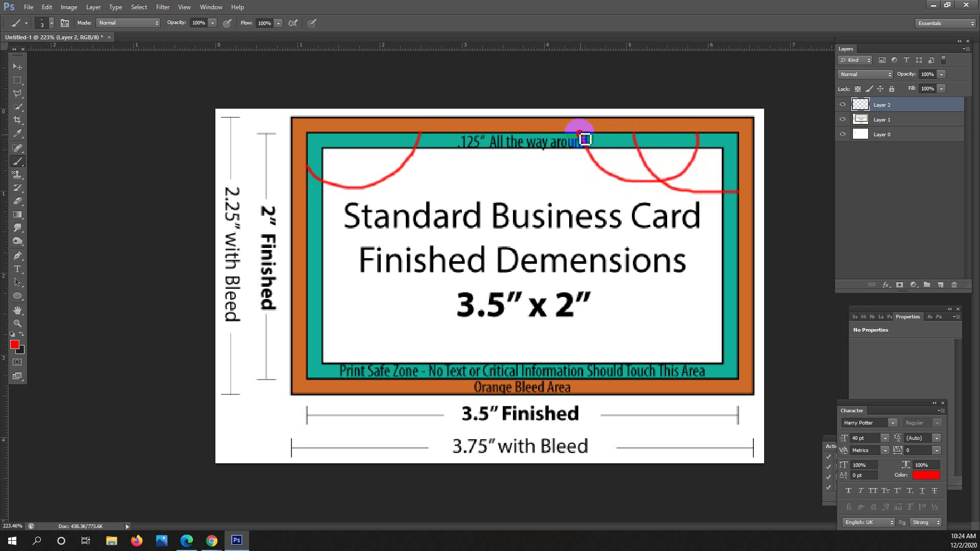
mouse_move(344, 137)
left_mouse_down()
mouse_move(381, 183)
mouse_move(434, 189)
mouse_move(448, 184)
mouse_move(476, 139)
left_mouse_up()
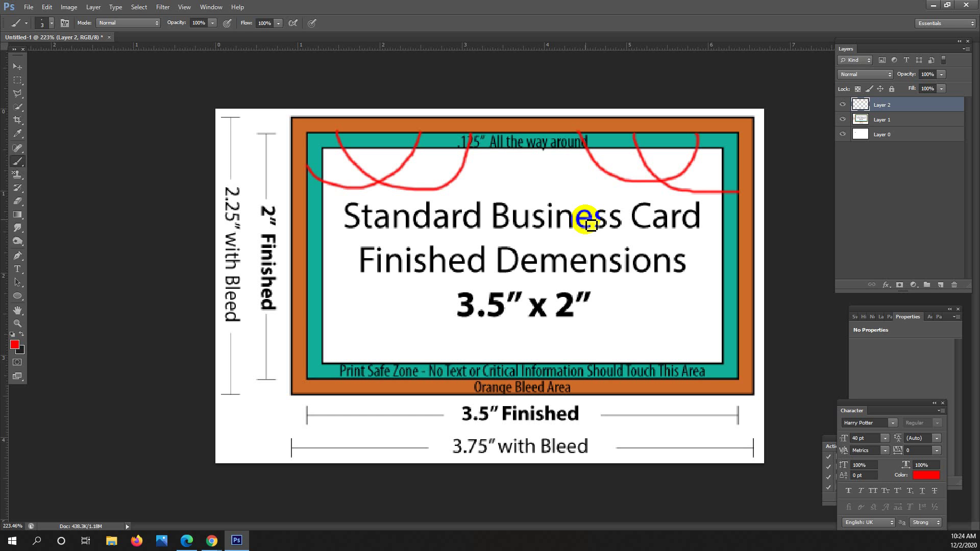
Bring Chrome forward showing the business card image search results.
mouse_move(213, 547)
left_click(198, 510)
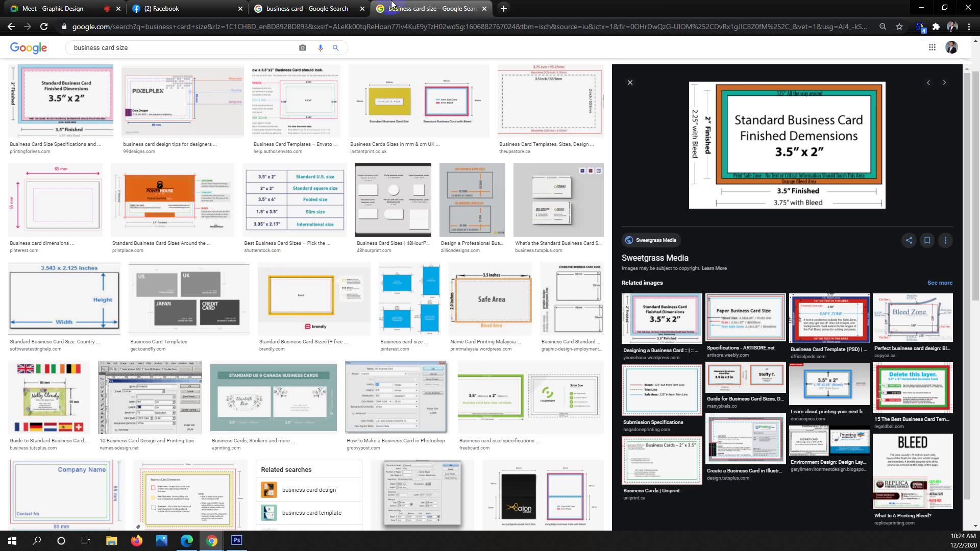
left_click(319, 9)
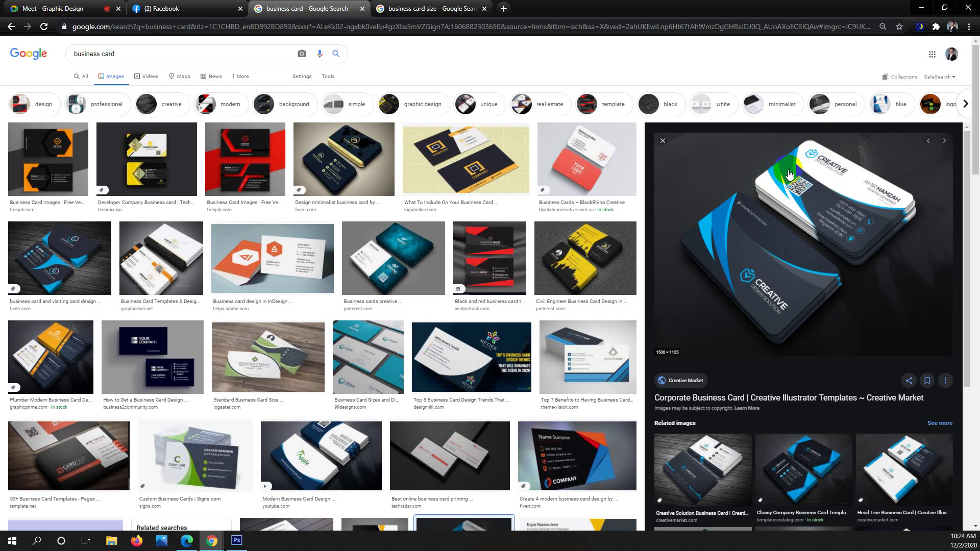
Preview the InDesign, Theme Vision, Logaster and Plumber card designs, then minimize Chrome.
left_click(309, 253)
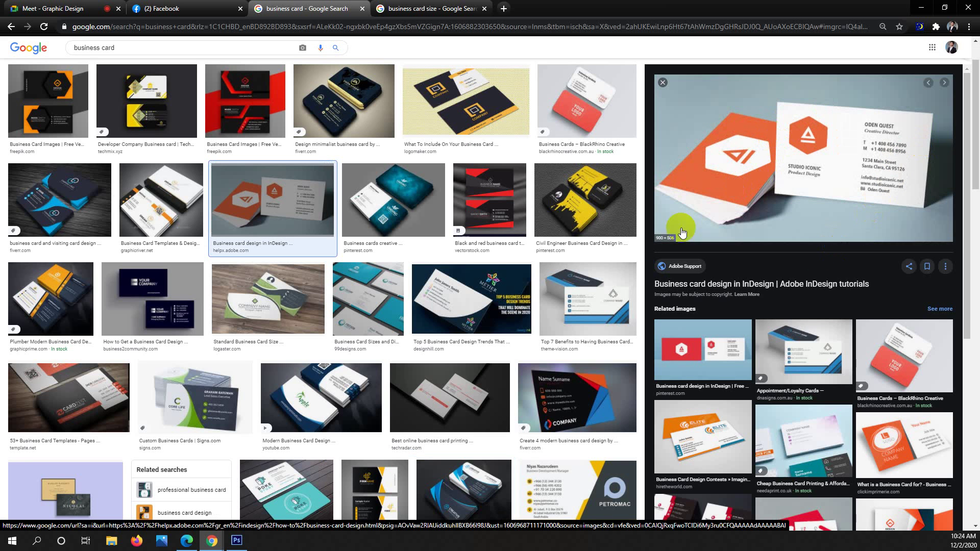
left_click(611, 307)
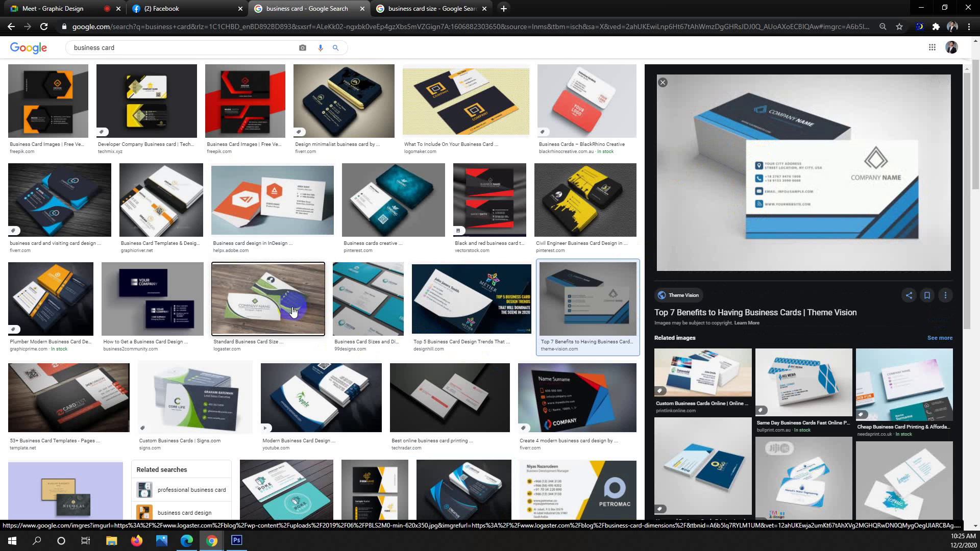
left_click(314, 321)
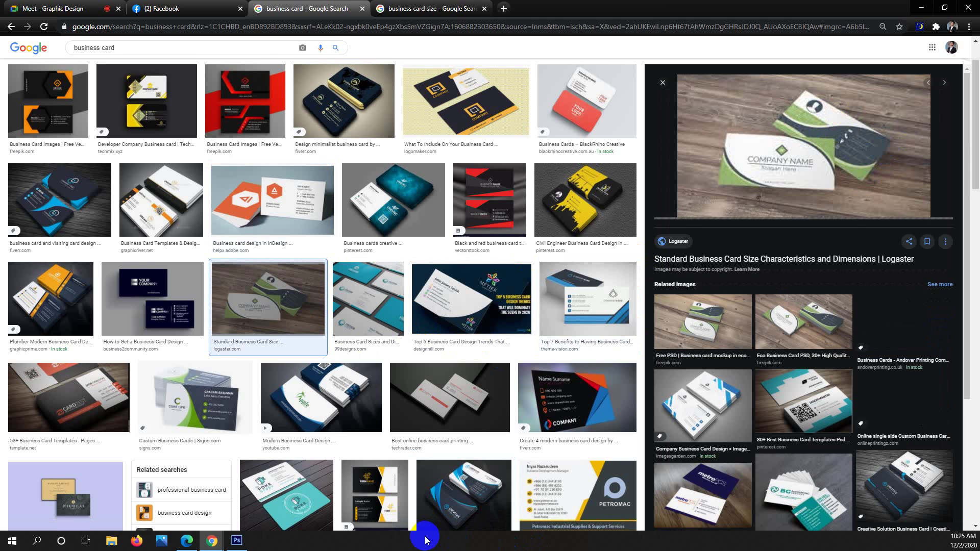
left_click(78, 304)
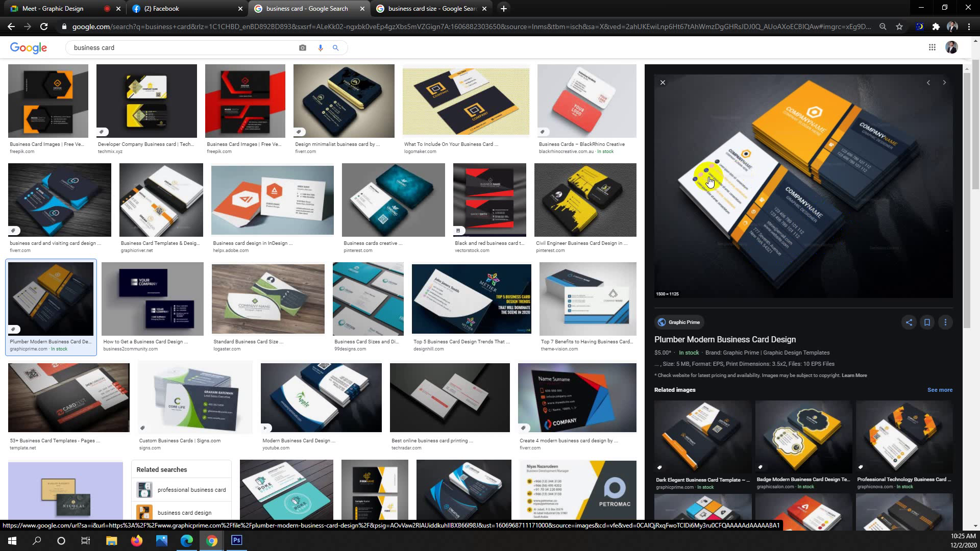
left_click(925, 8)
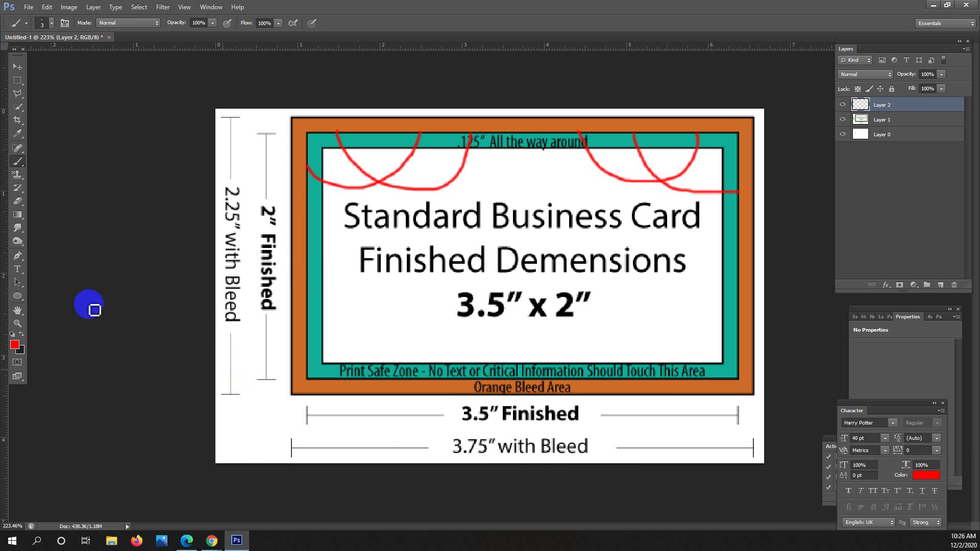
Paint four red wavy strokes near the card's lower-left edge.
mouse_move(351, 301)
left_mouse_down()
mouse_move(383, 306)
mouse_move(393, 290)
left_mouse_up()
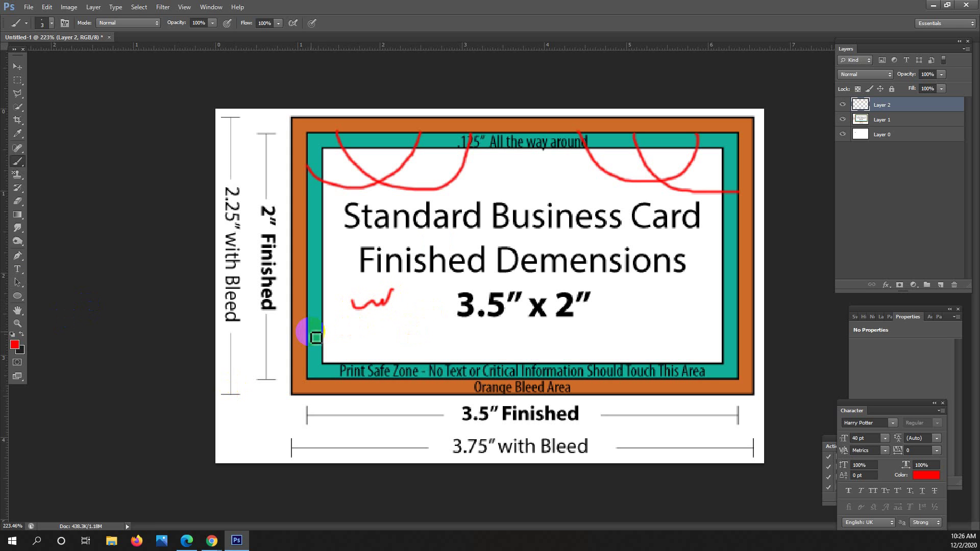
left_click_drag(311, 331, 423, 322)
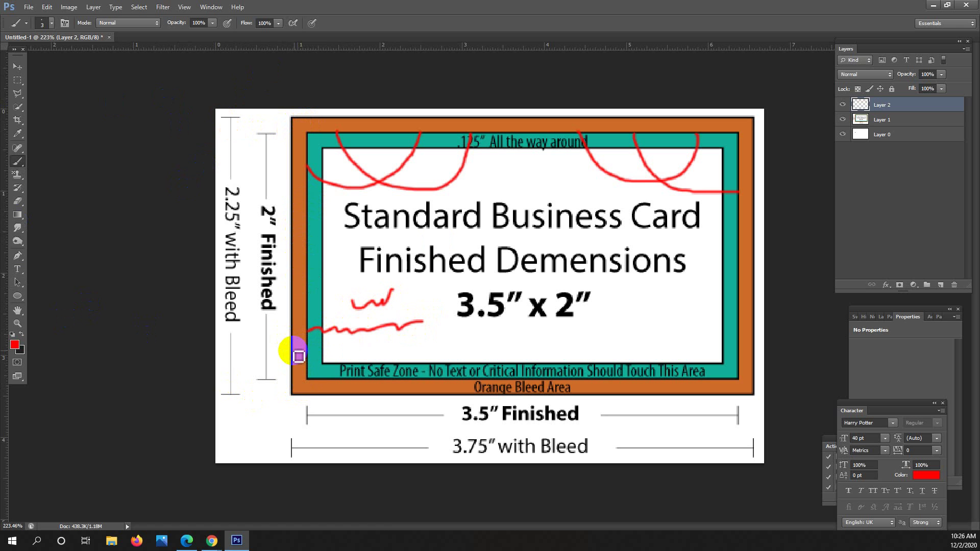
mouse_move(300, 356)
left_mouse_down()
mouse_move(355, 356)
mouse_move(461, 345)
mouse_move(322, 356)
mouse_move(282, 348)
mouse_move(307, 355)
mouse_move(304, 337)
mouse_move(290, 336)
mouse_move(307, 346)
mouse_move(296, 347)
mouse_move(300, 362)
mouse_move(312, 346)
mouse_move(322, 355)
mouse_move(439, 344)
left_mouse_up()
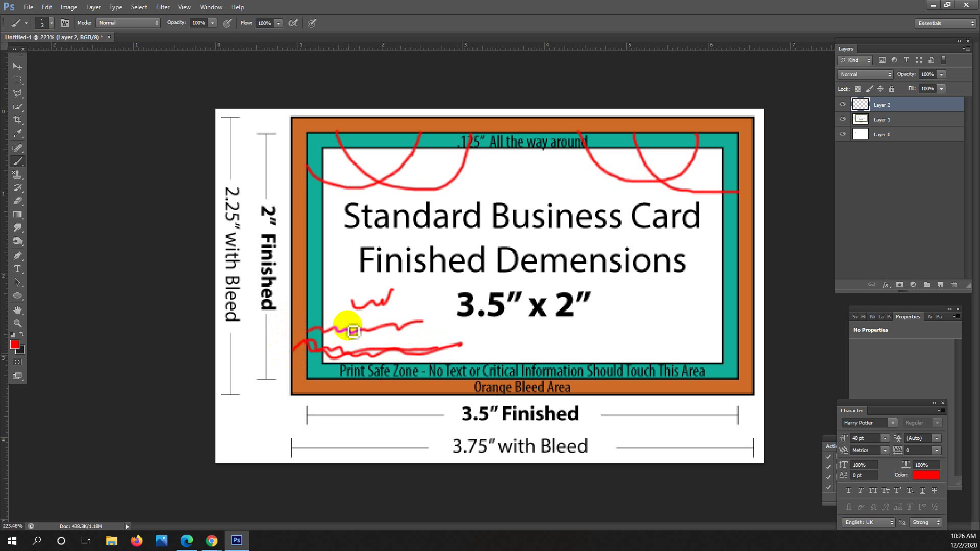
left_click_drag(330, 321, 406, 323)
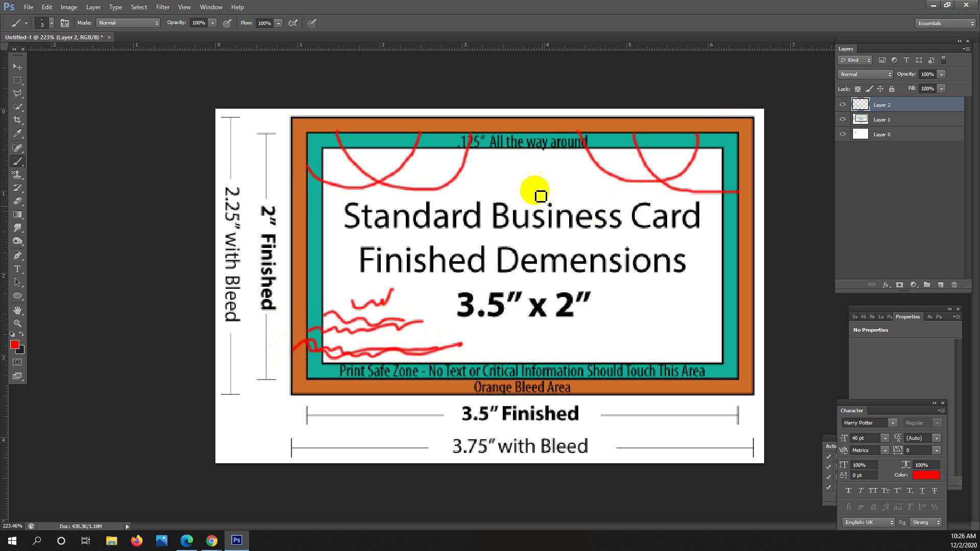
Add red strokes from the top-right corner and along the top bleed band, then float the document.
left_click(501, 182)
mouse_move(708, 148)
left_mouse_down()
mouse_move(728, 144)
mouse_move(529, 188)
left_mouse_up()
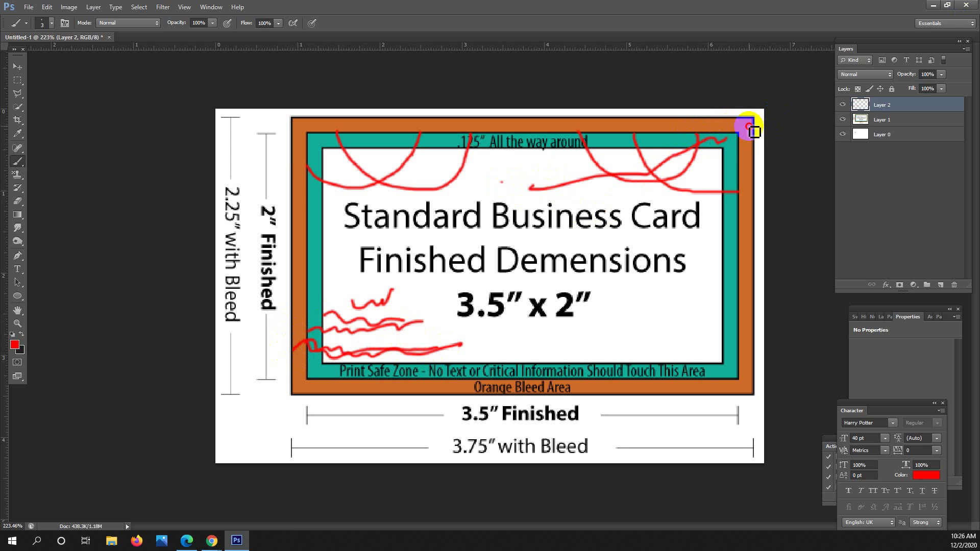
mouse_move(749, 127)
left_mouse_down()
mouse_move(316, 127)
mouse_move(296, 164)
mouse_move(294, 211)
mouse_move(309, 387)
mouse_move(544, 417)
mouse_move(748, 399)
mouse_move(729, 189)
mouse_move(744, 124)
mouse_move(768, 128)
mouse_move(745, 138)
left_mouse_up()
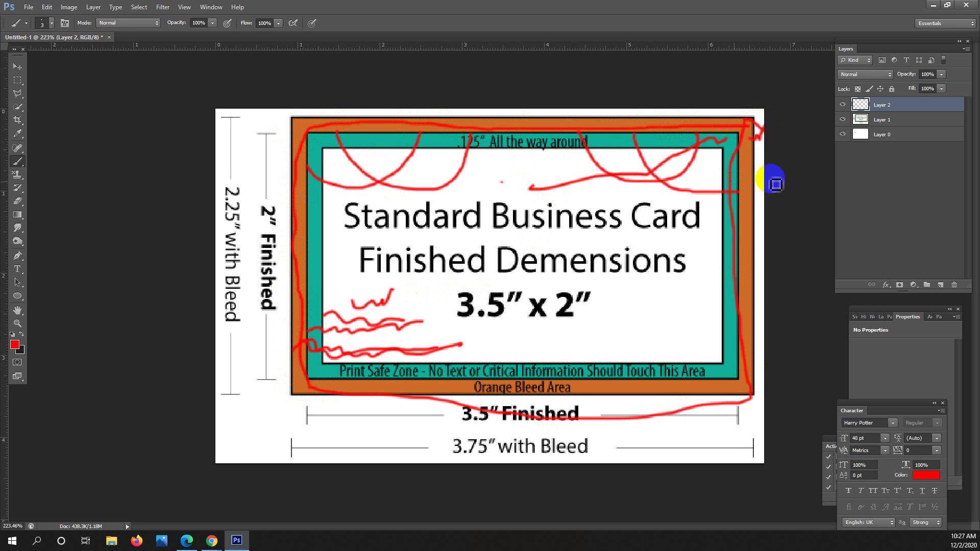
left_click_drag(88, 38, 164, 137)
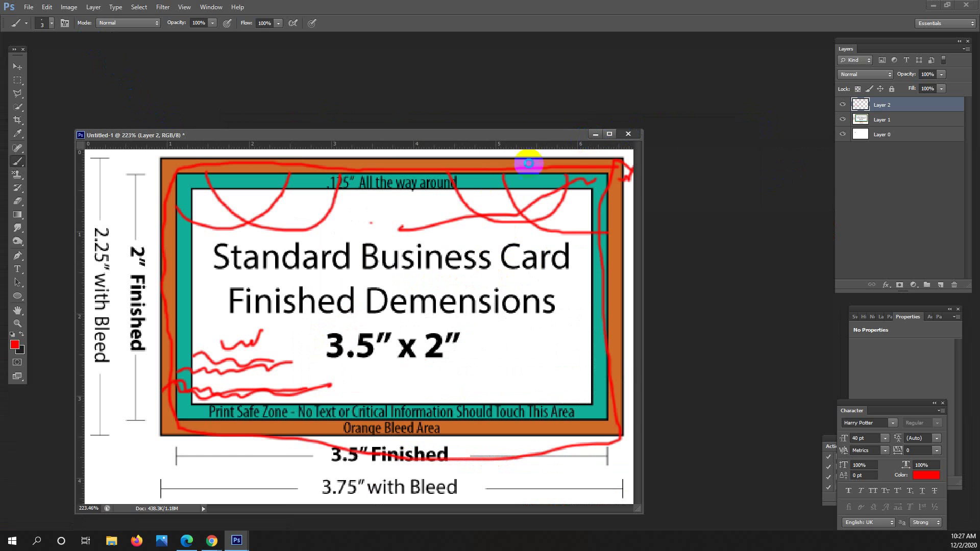
Close the reference document without saving, then open and dismiss the Edit and File menus.
key("ctrl+w")
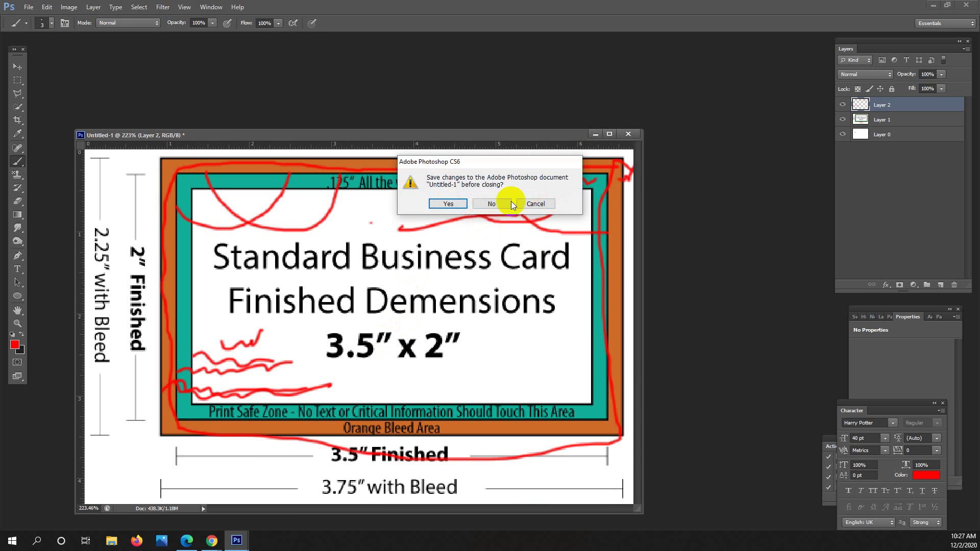
left_click(489, 204)
left_click(27, 6)
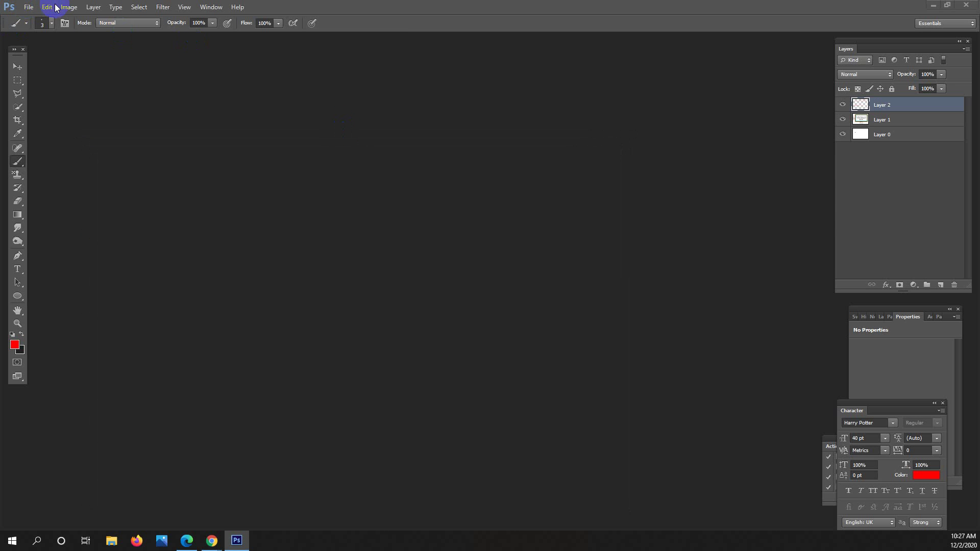
left_click(51, 7)
left_click(46, 7)
left_click(29, 7)
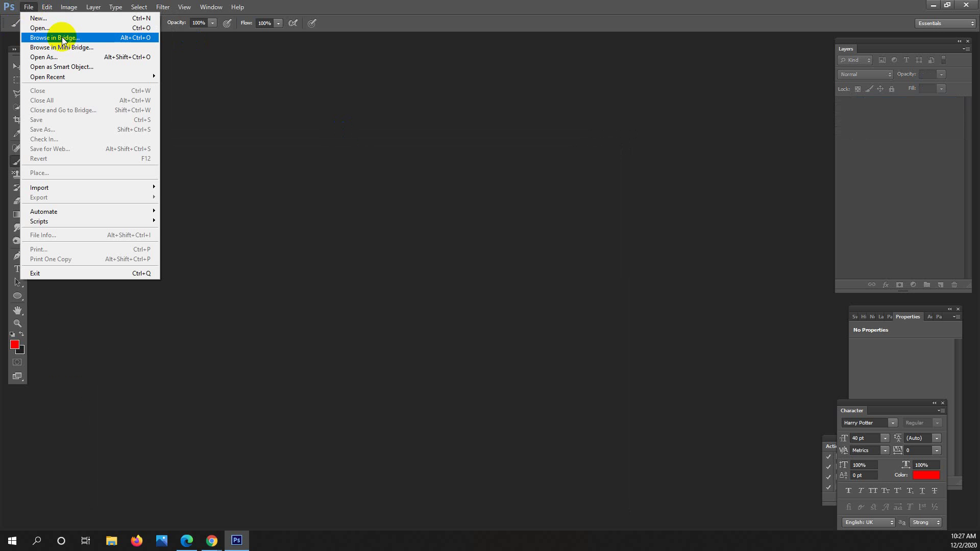
left_click(222, 88)
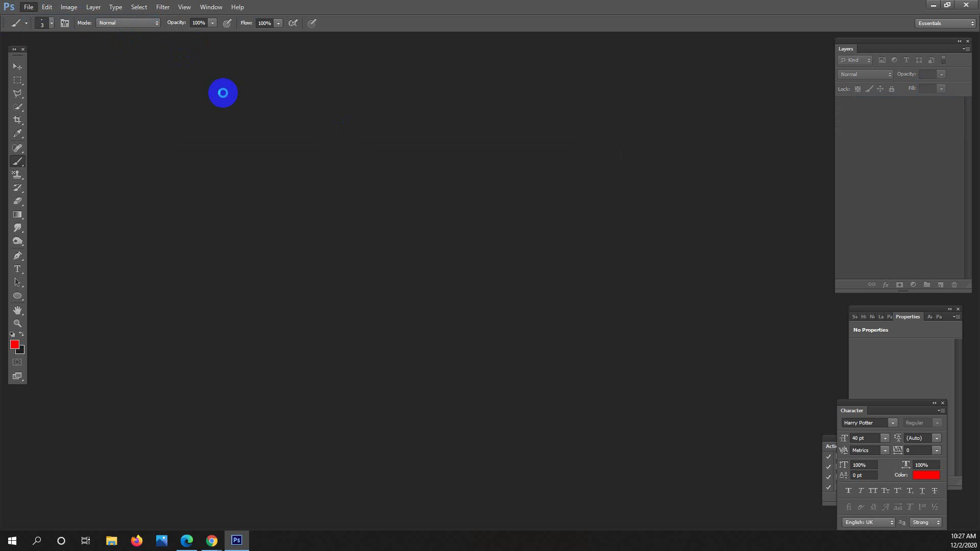
Create a new document 3.25 × 1.75 inches at 300 pixels/inch in CMYK Color.
key("ctrl+n")
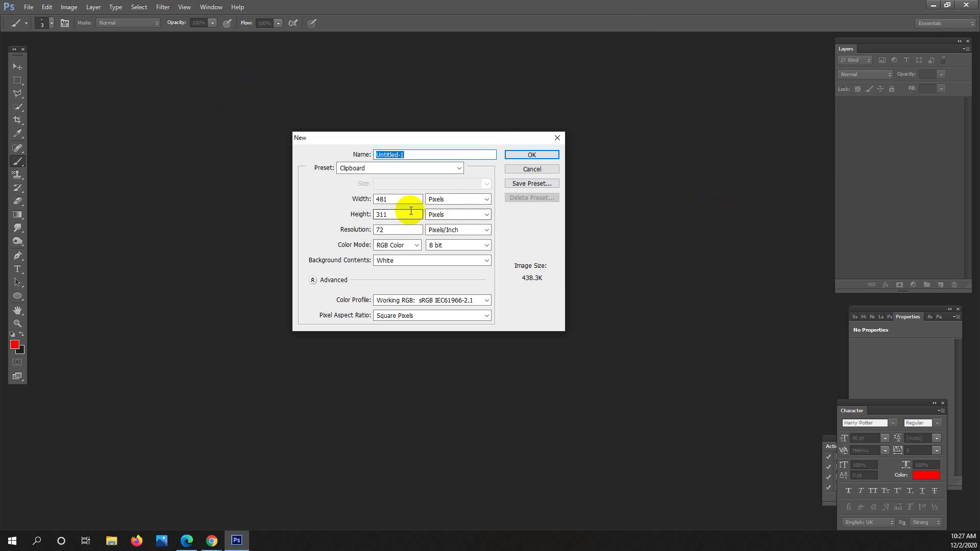
left_click(470, 199)
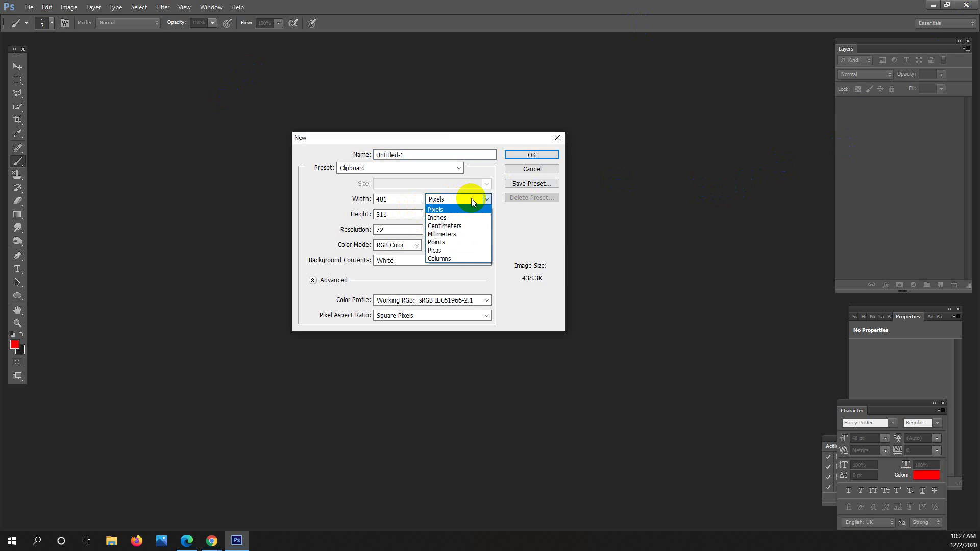
left_click(444, 217)
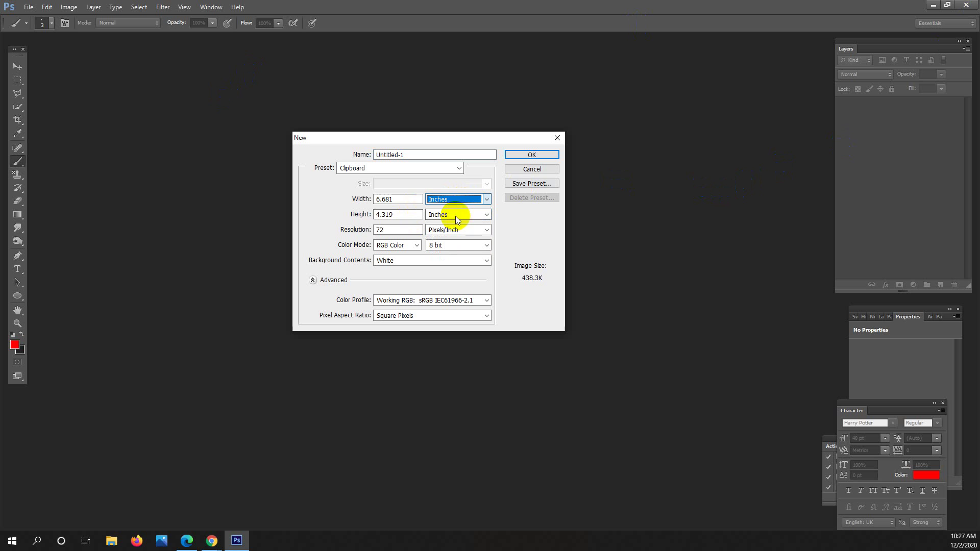
double_click(408, 201)
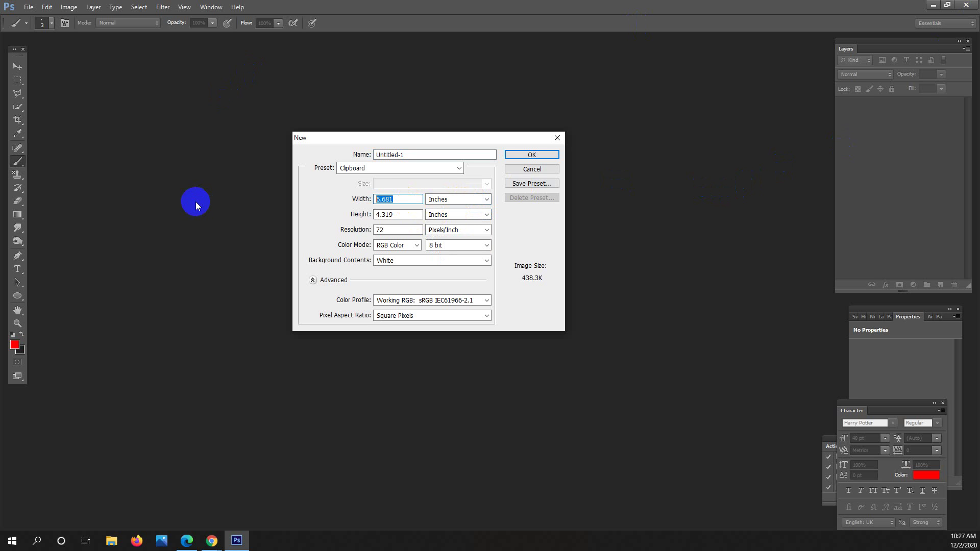
type("3.25")
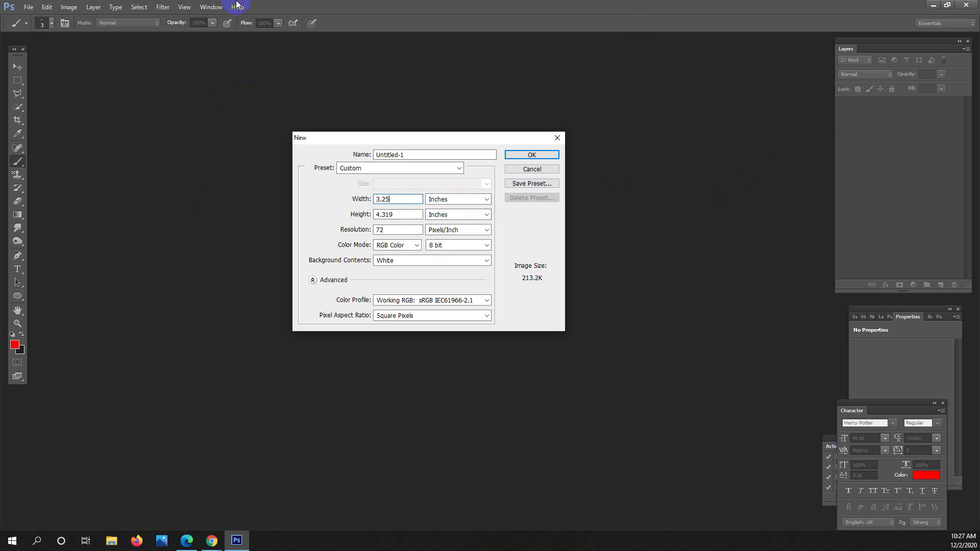
double_click(400, 213)
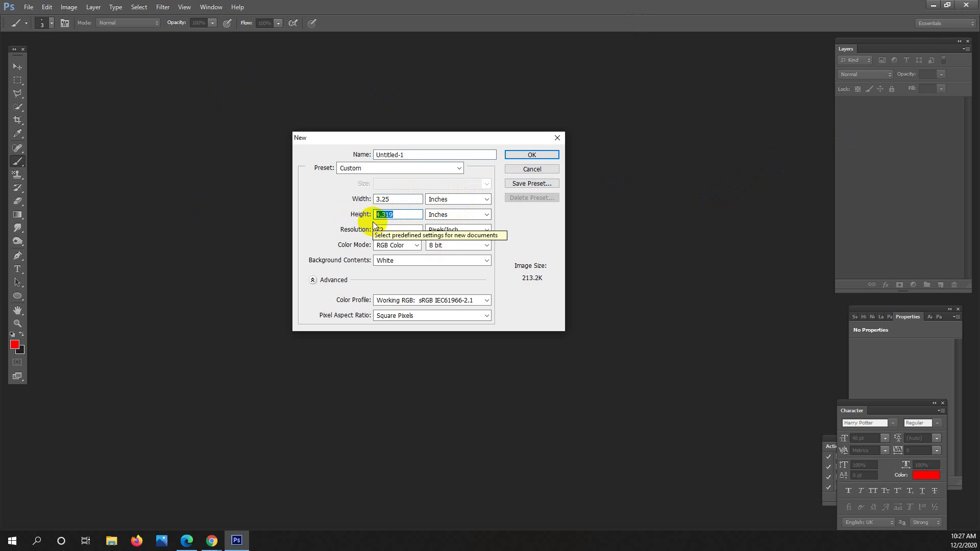
type("1.75")
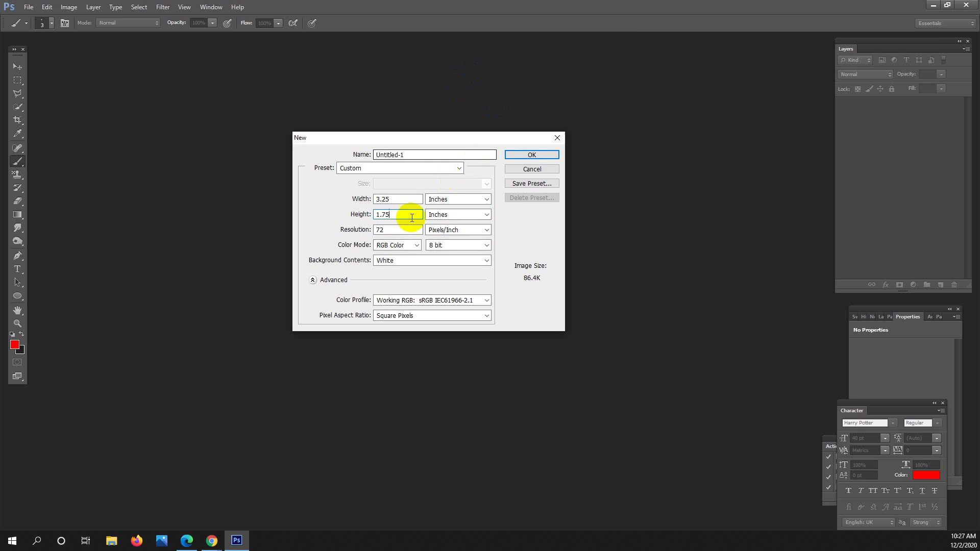
double_click(392, 231)
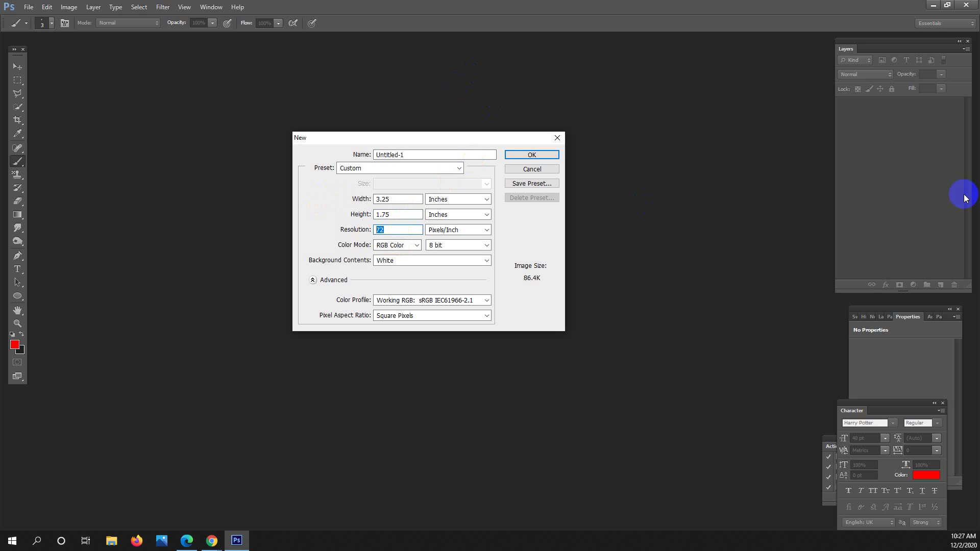
type("300")
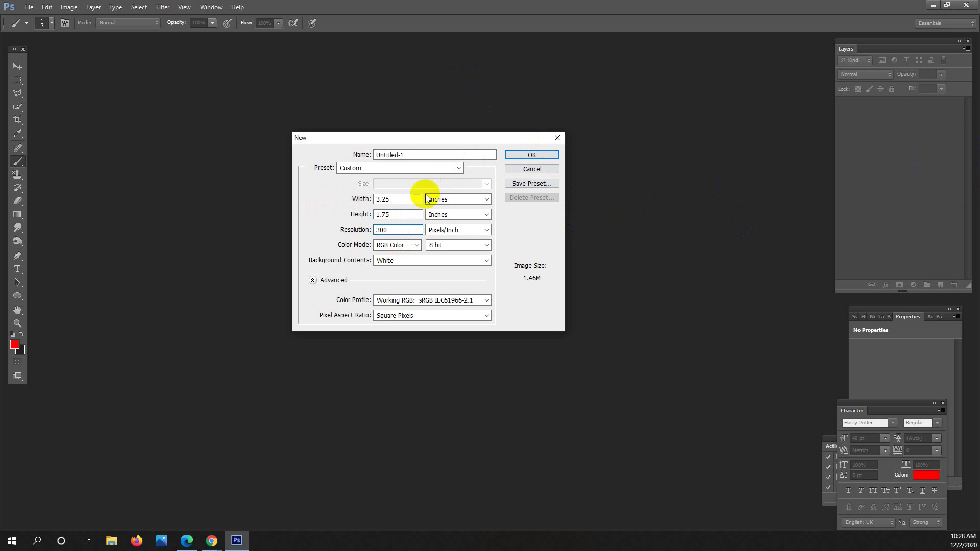
left_click(408, 245)
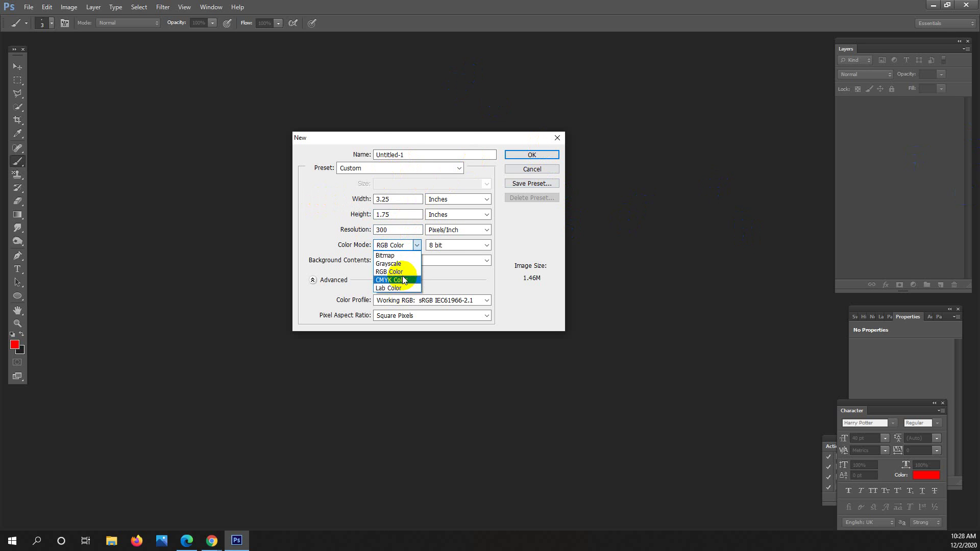
left_click(393, 280)
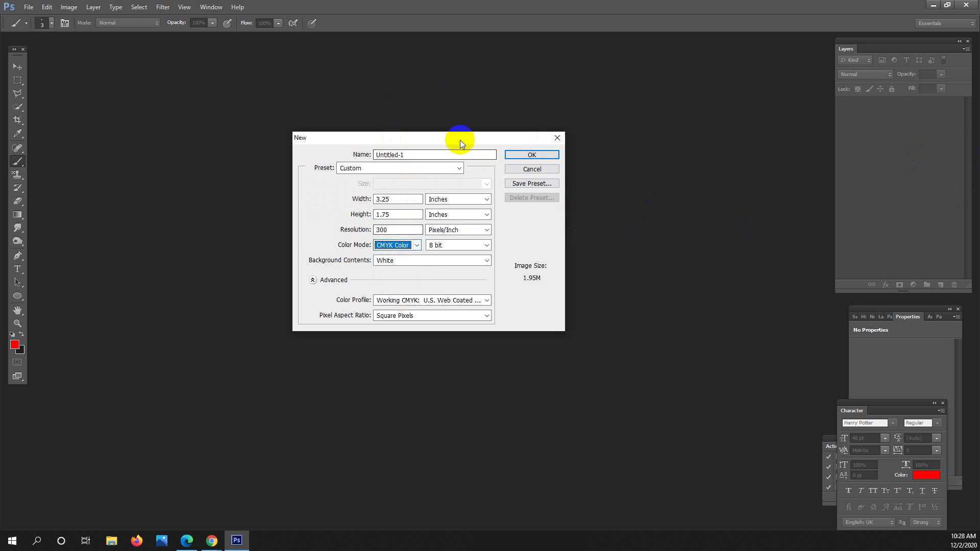
left_click(526, 152)
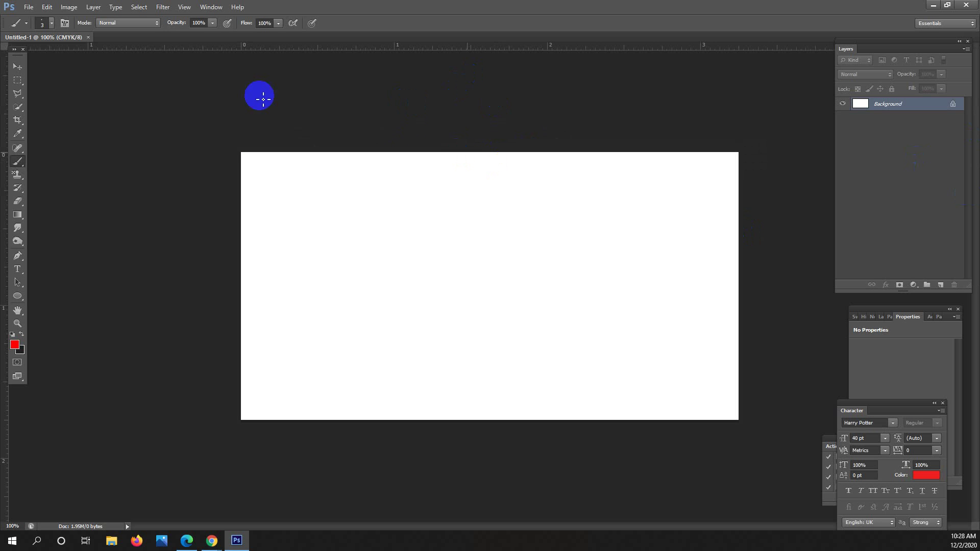
Float and enlarge the document window, then convert the Background into Layer 0.
left_click_drag(55, 38, 158, 102)
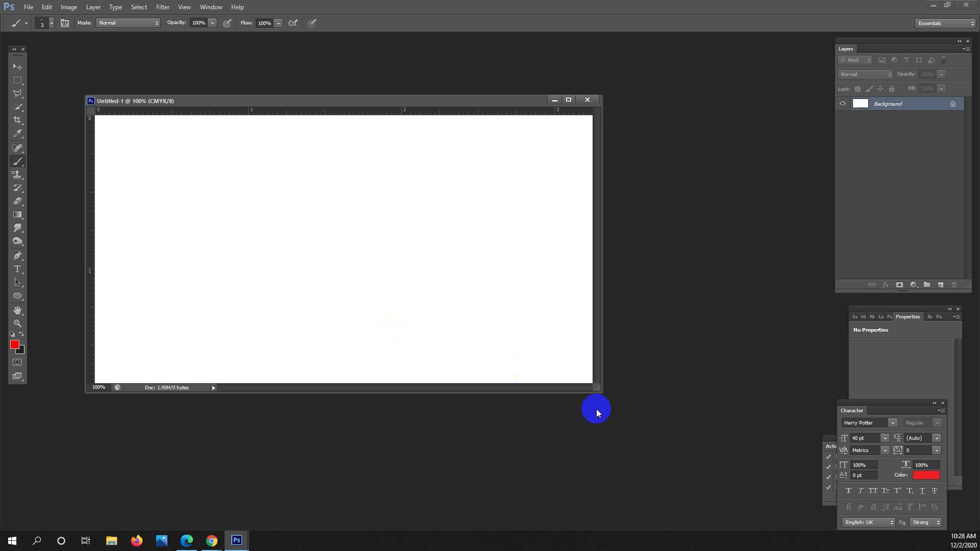
left_click_drag(598, 392, 710, 504)
mouse_move(749, 532)
left_mouse_down()
mouse_move(735, 507)
mouse_move(760, 530)
left_mouse_up()
mouse_move(597, 357)
left_mouse_down()
mouse_move(586, 344)
mouse_move(602, 346)
left_mouse_up()
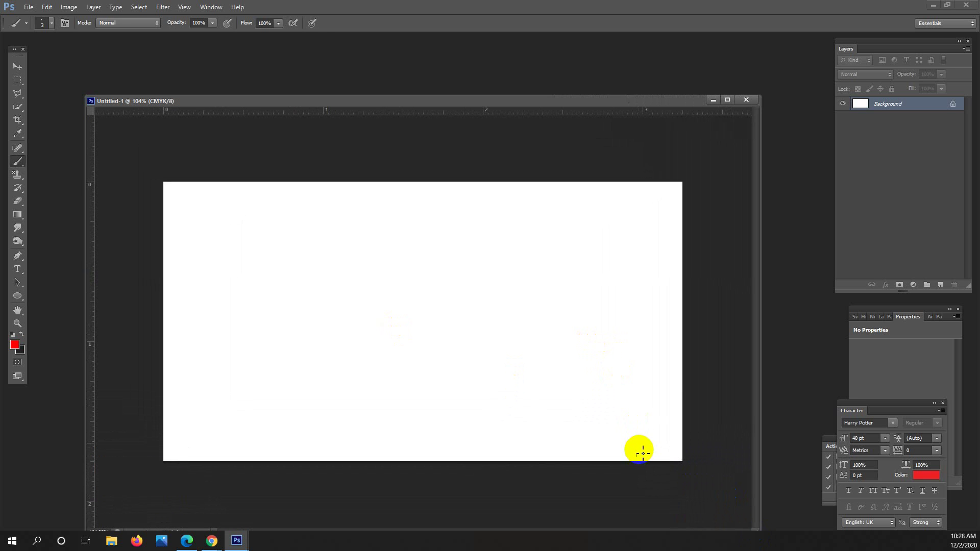
mouse_move(669, 381)
left_mouse_down()
mouse_move(687, 382)
mouse_move(898, 151)
left_mouse_up()
double_click(919, 105)
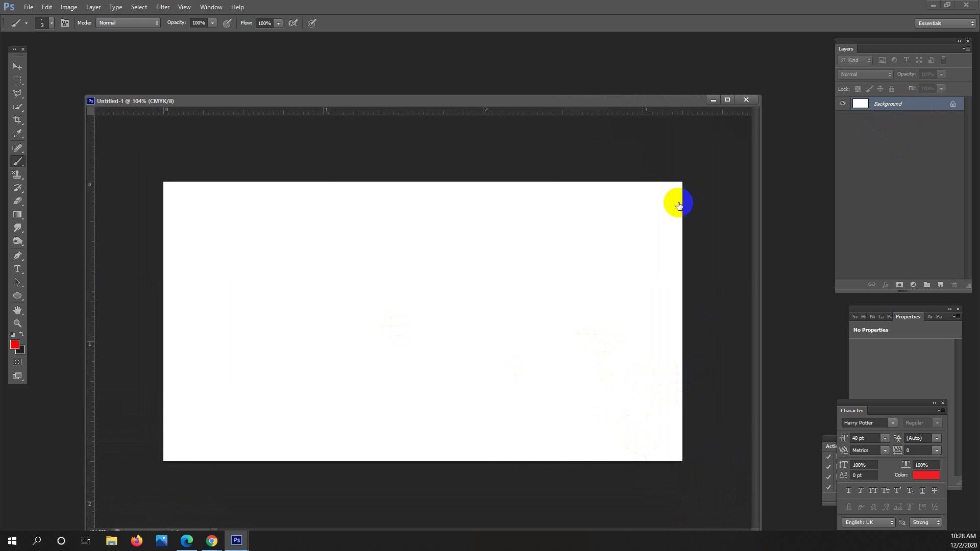
left_click(531, 140)
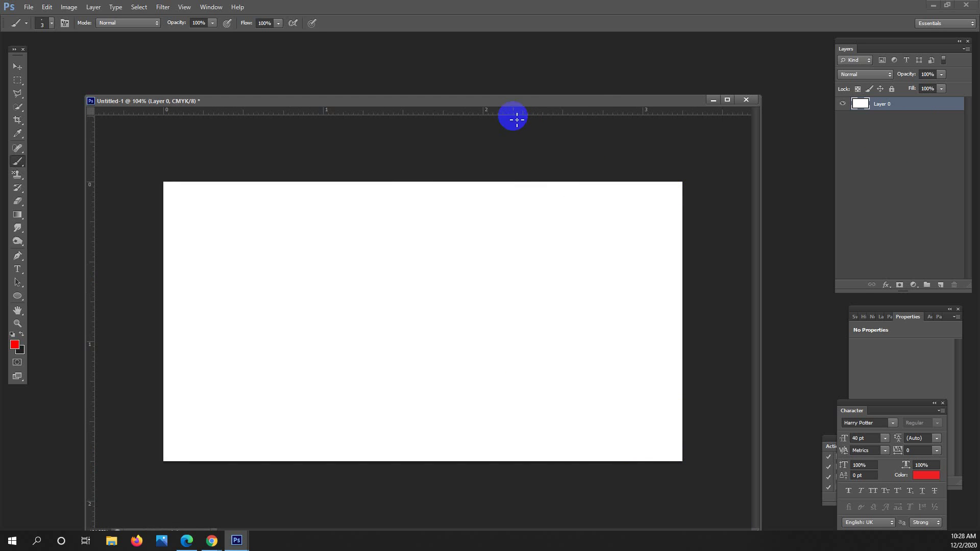
Drag guides onto the canvas's top, bottom, left and right edges.
left_click_drag(491, 112, 511, 181)
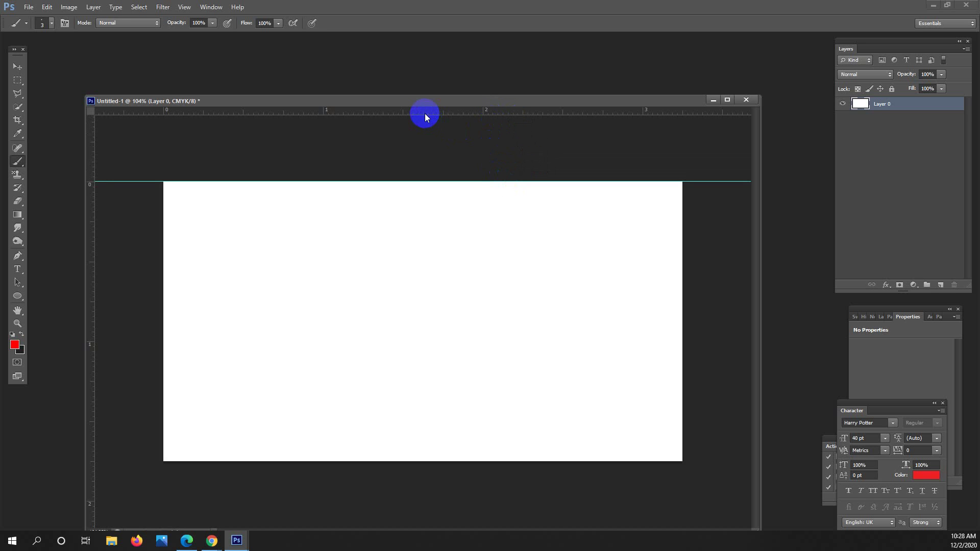
left_click_drag(422, 114, 503, 461)
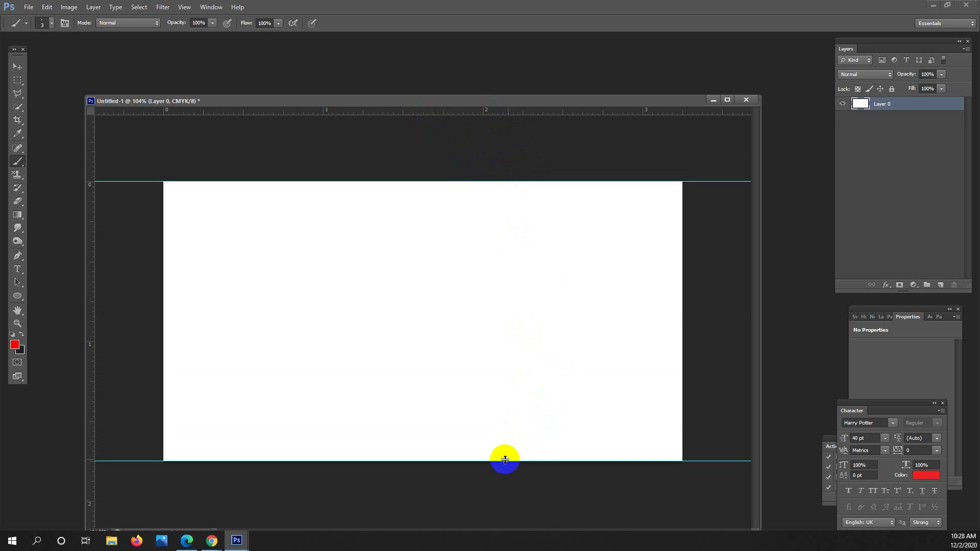
left_click_drag(92, 295, 158, 311)
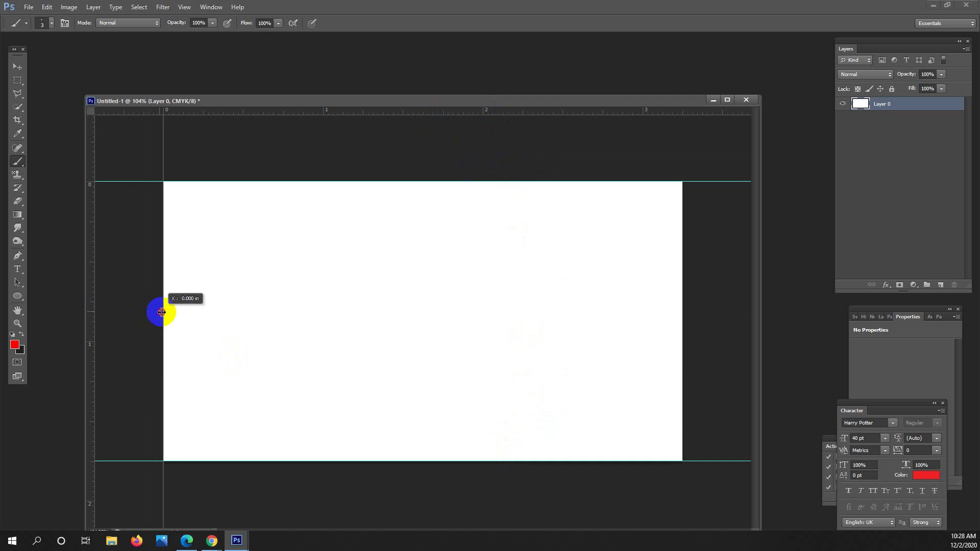
left_click_drag(94, 292, 682, 354)
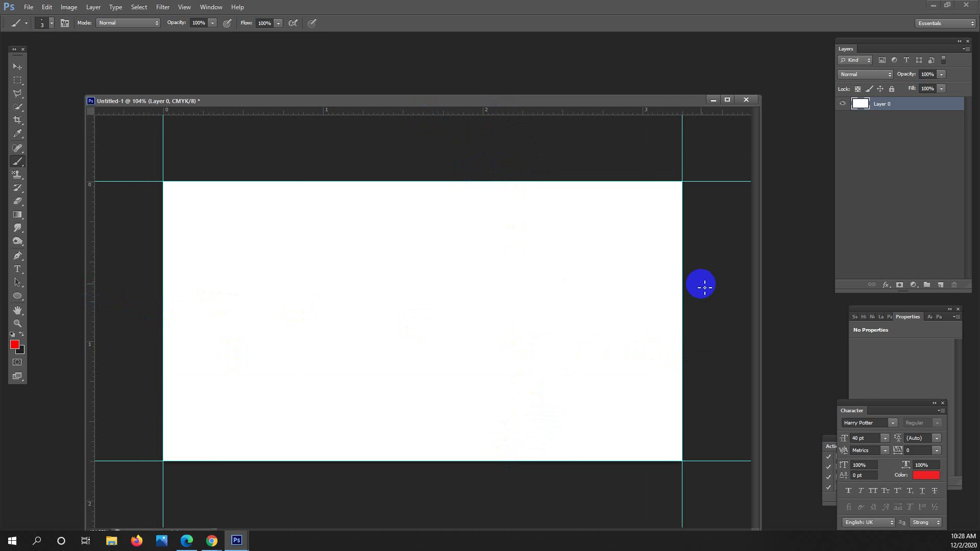
Use Canvas Size (Ctrl+Alt+C) to set width 3.5 and height 2 inches.
key("ctrl+alt+c")
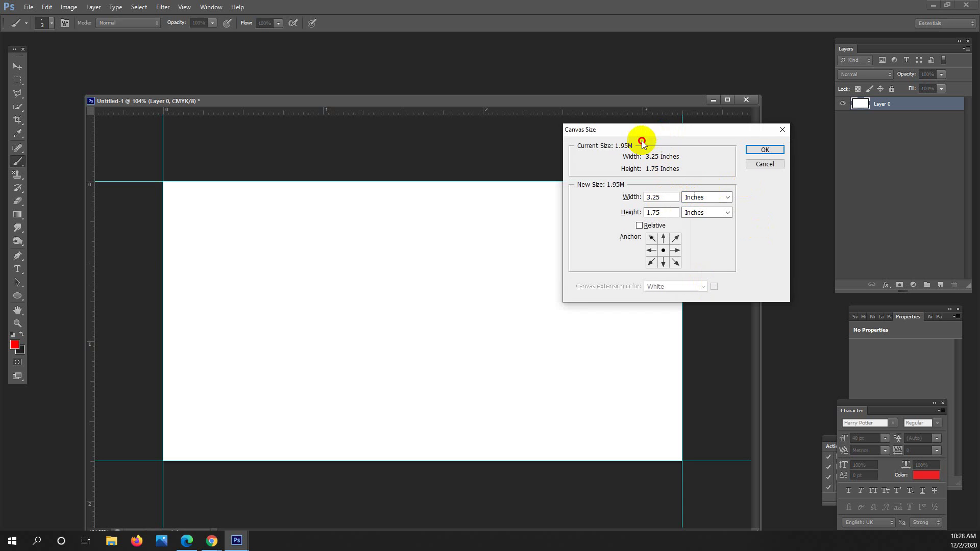
left_click_drag(638, 131, 435, 187)
left_click(466, 255)
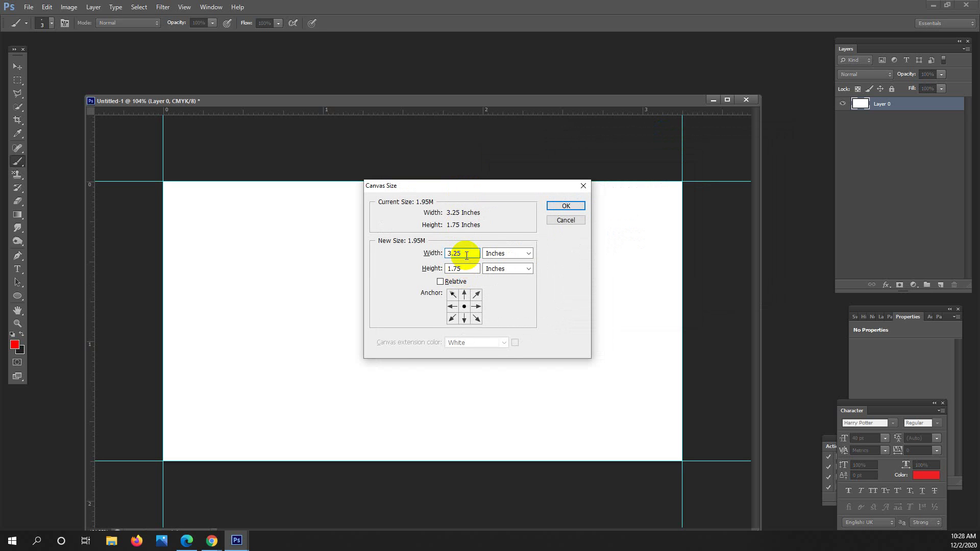
key("BackSpace")
key("BackSpace")
type("5")
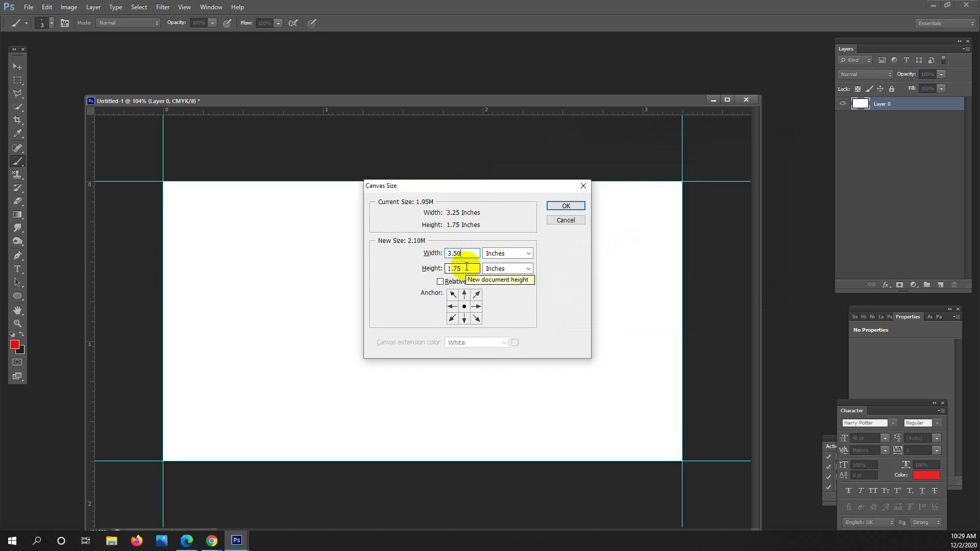
key("Tab")
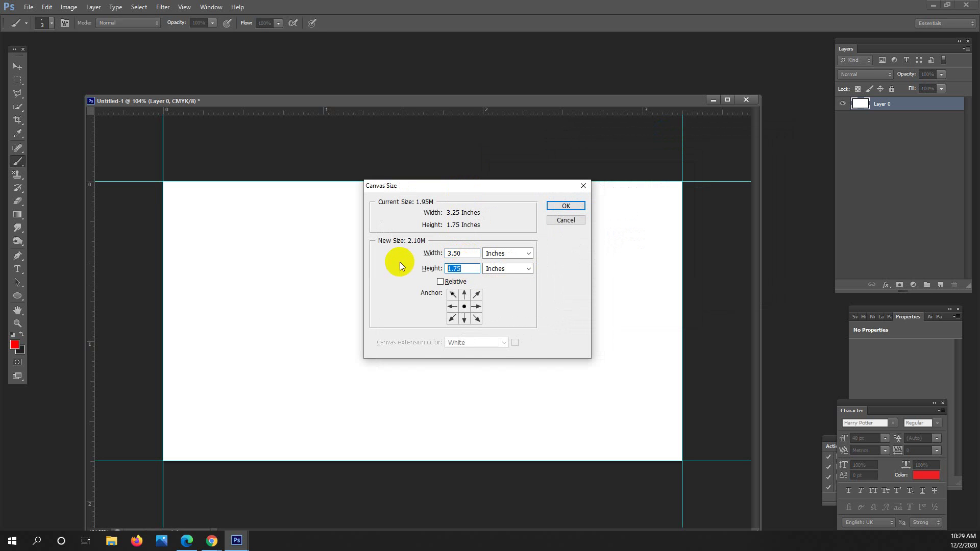
type("2")
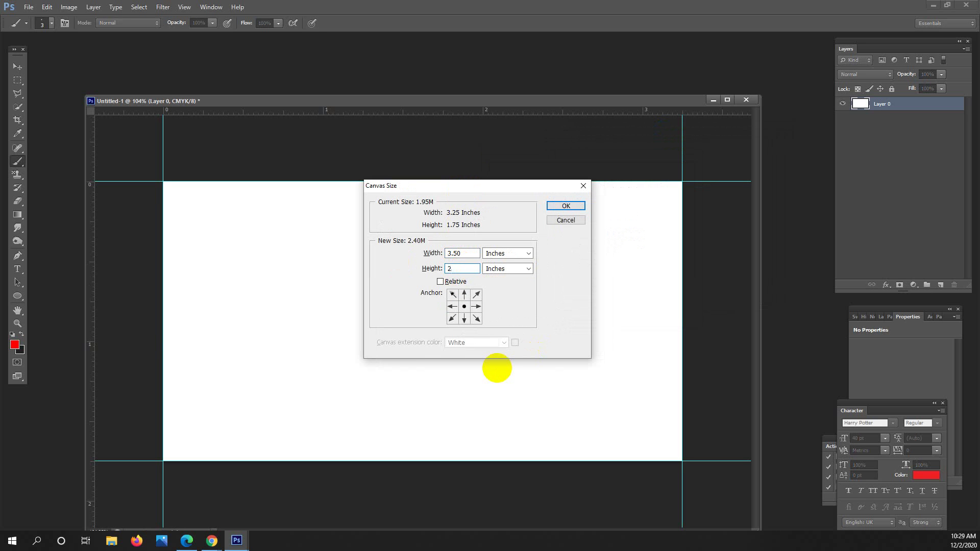
left_click(558, 207)
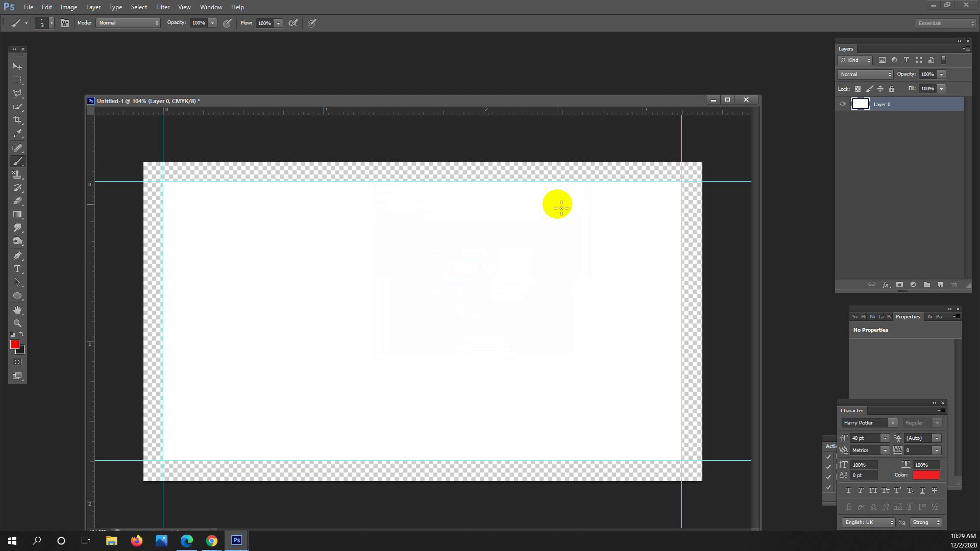
Add Layer 1 beneath Layer 0 and fill it with white sampled from the card.
scroll(538, 212, "down", 4)
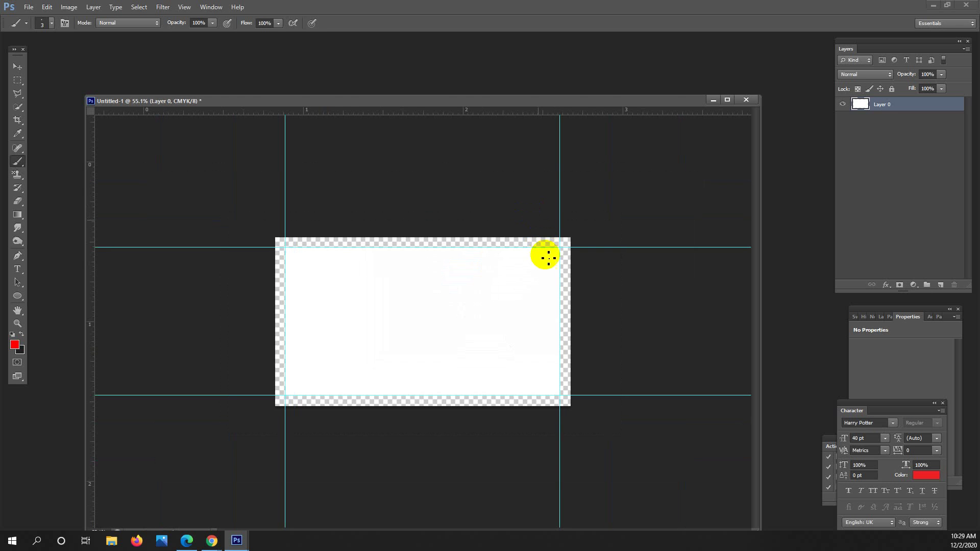
scroll(511, 283, "up", 3)
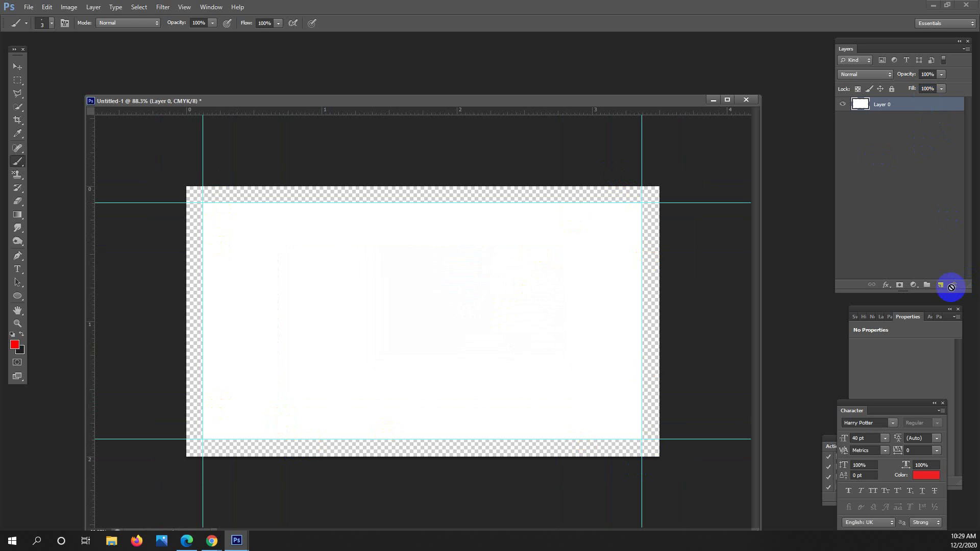
left_click(939, 285)
left_click_drag(895, 104, 891, 179)
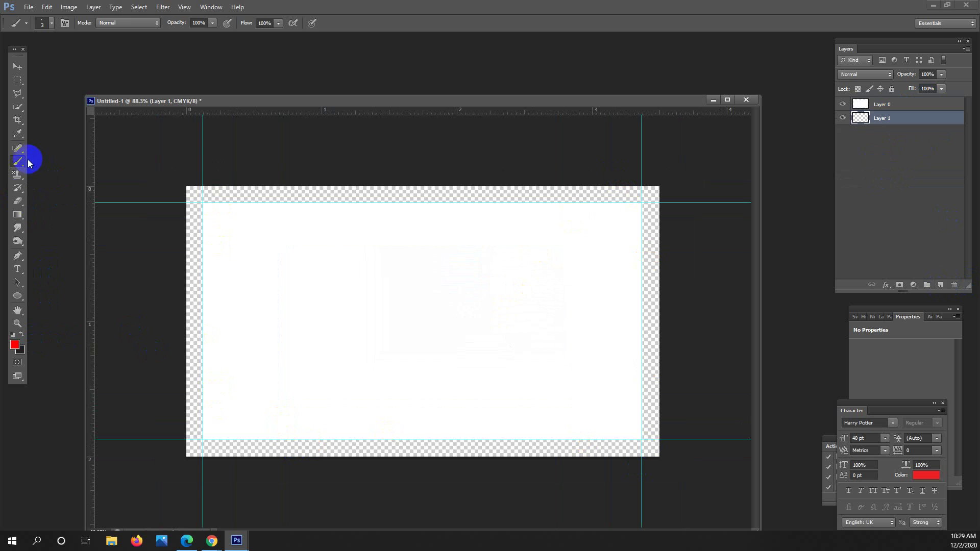
left_click(17, 133)
left_click(372, 278)
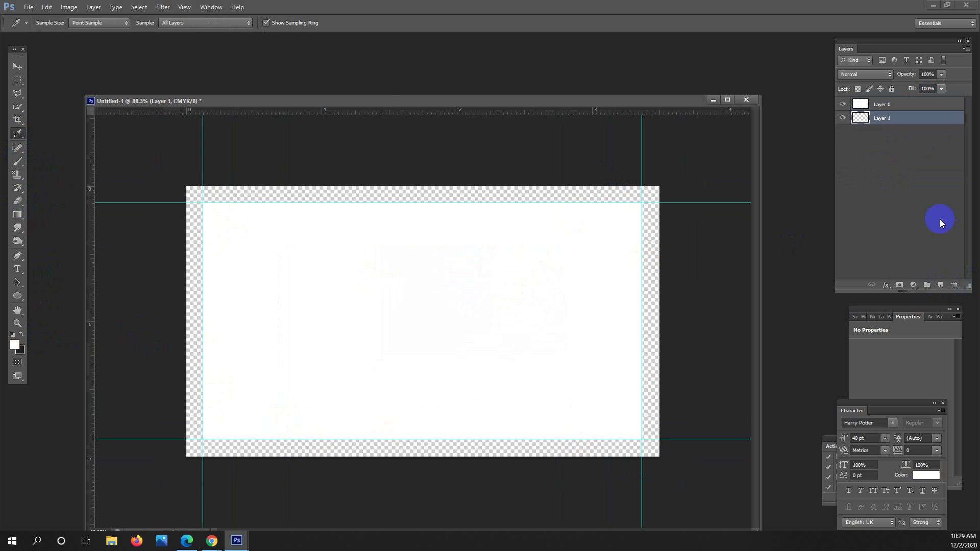
key("alt+BackSpace")
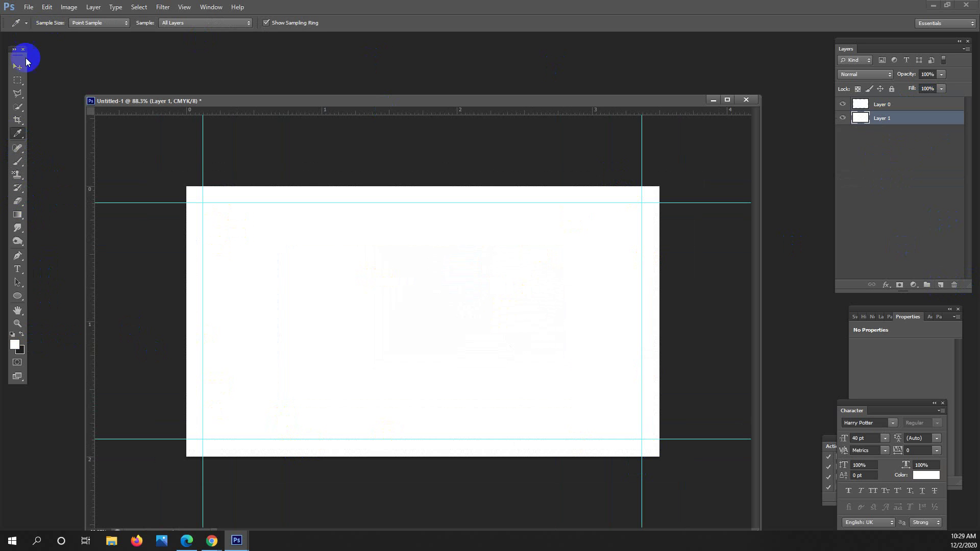
Place guides along the new top, bottom, left and right canvas edges.
left_click(18, 81)
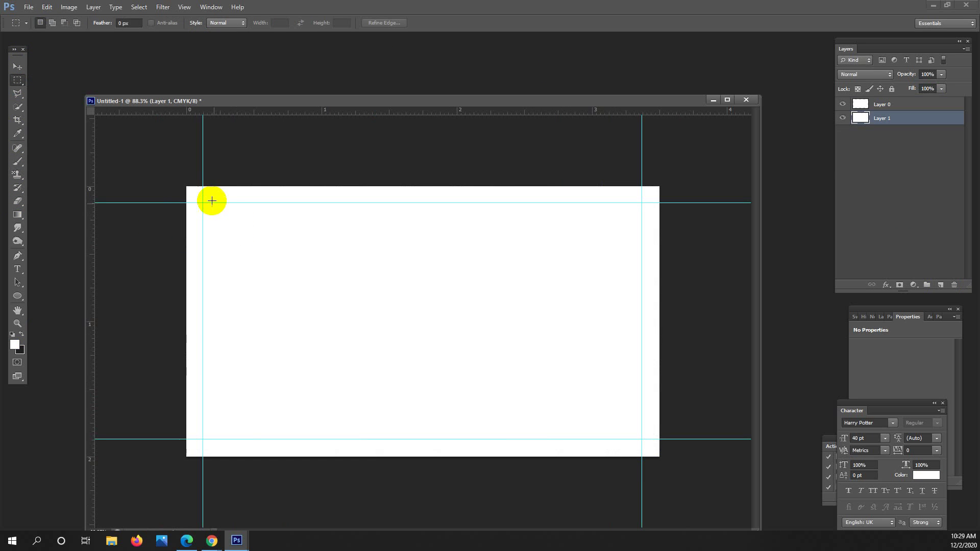
left_click_drag(326, 113, 378, 186)
left_click_drag(381, 114, 376, 456)
left_click_drag(92, 293, 186, 304)
left_click_drag(88, 285, 659, 347)
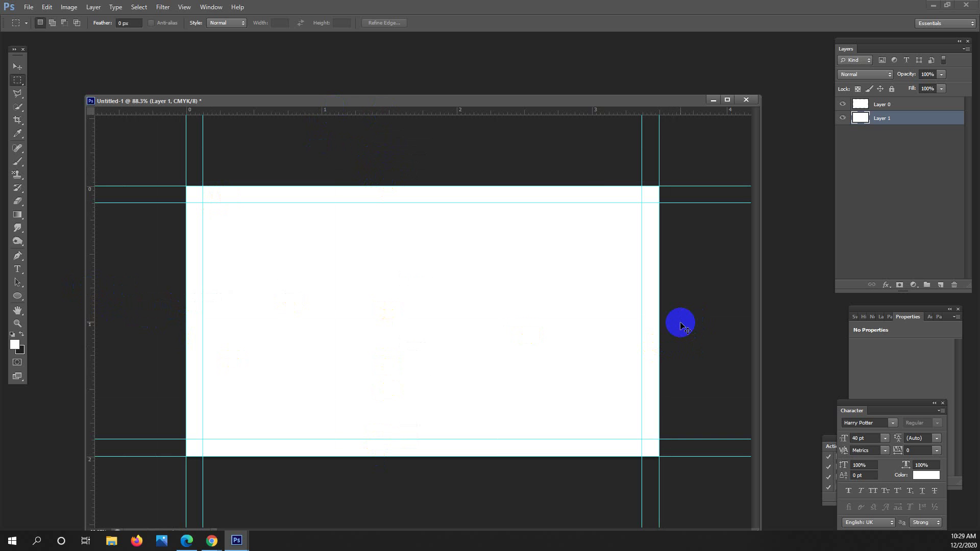
key("ctrl+alt+c")
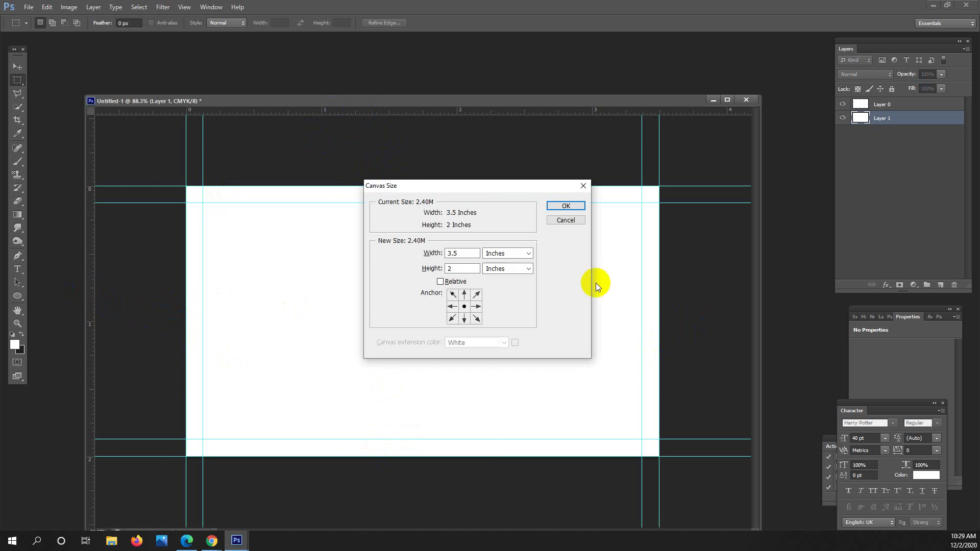
Change the canvas width to 3.75 and height to 2.25 inches.
left_click(467, 254)
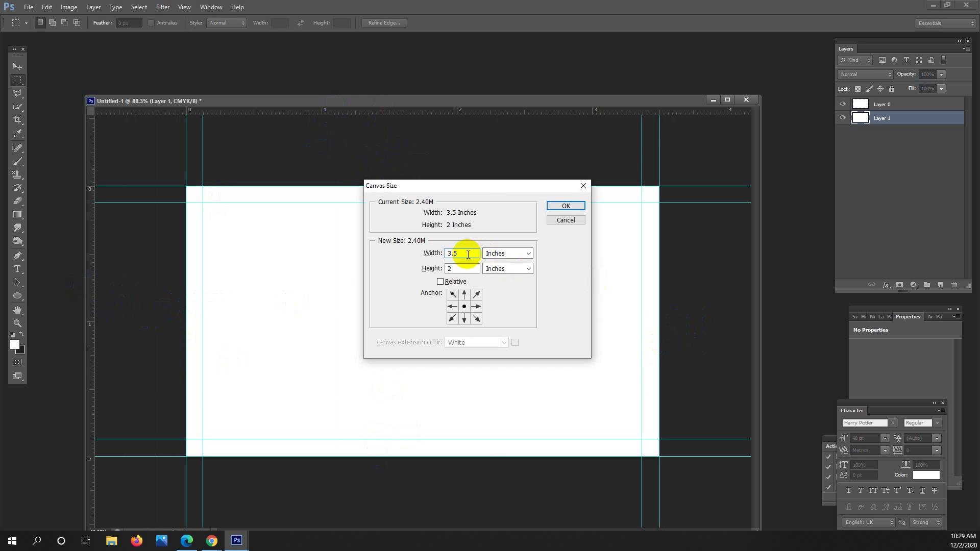
key("BackSpace")
type("75")
left_click(458, 272)
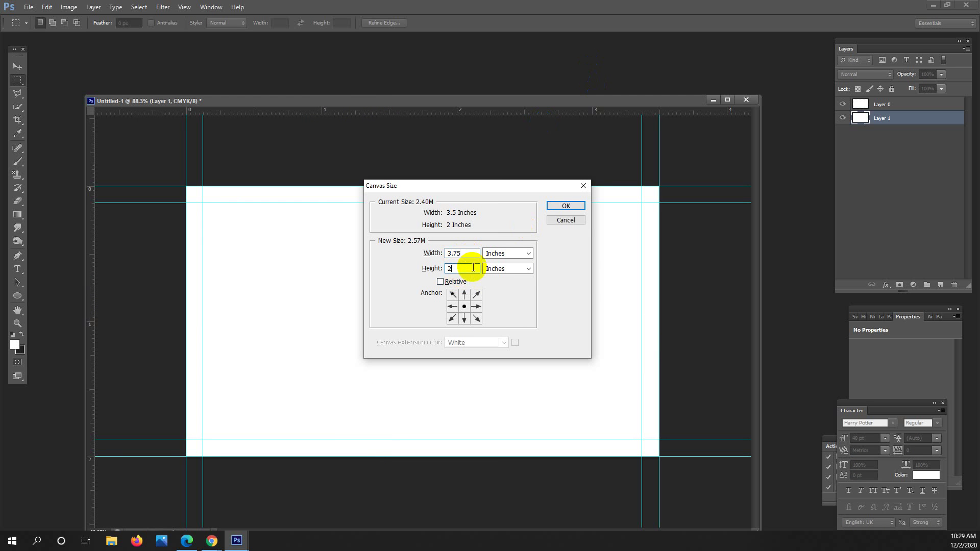
type(".25")
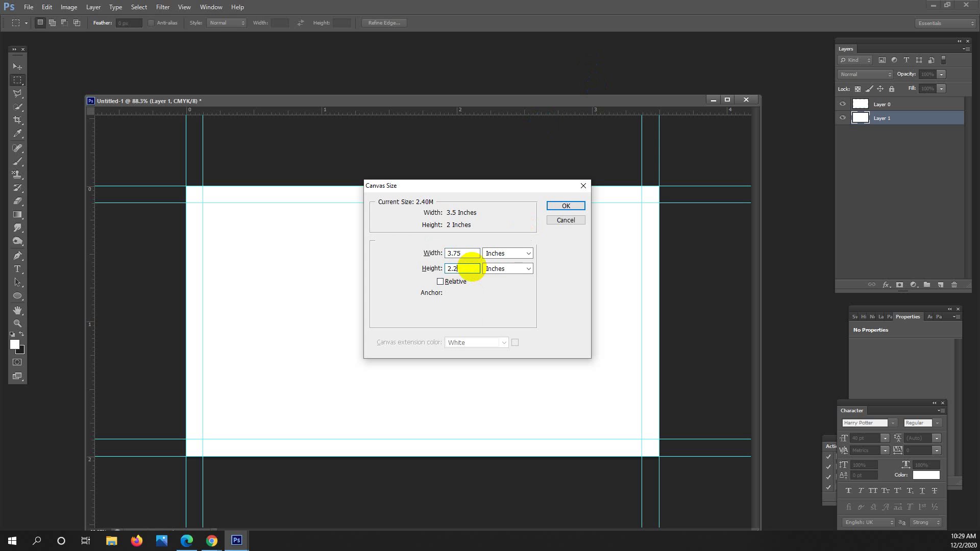
left_click(564, 207)
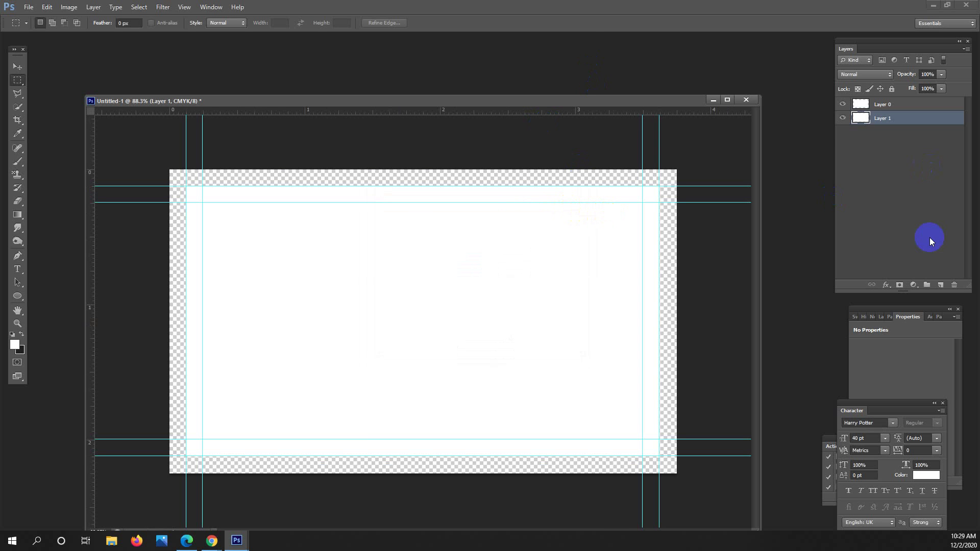
Add Layer 2 at the bottom of the stack and fill it with the dark foreground colour.
left_click(944, 282)
left_click_drag(908, 121, 908, 162)
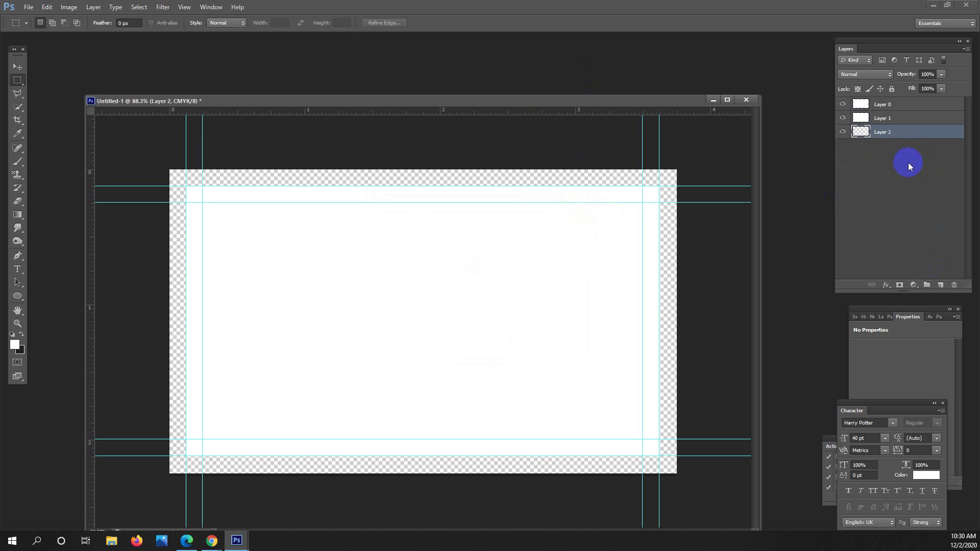
key("ctrl+BackSpace")
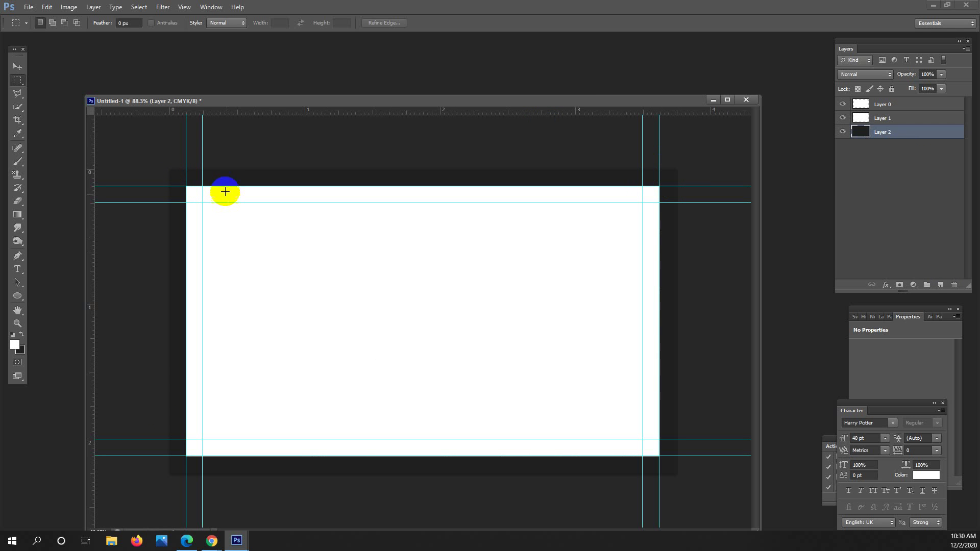
Guide the four outer edges of the 3.75 × 2.25 inch canvas, then clear the selection.
left_click_drag(281, 112, 301, 169)
left_click_drag(284, 112, 295, 473)
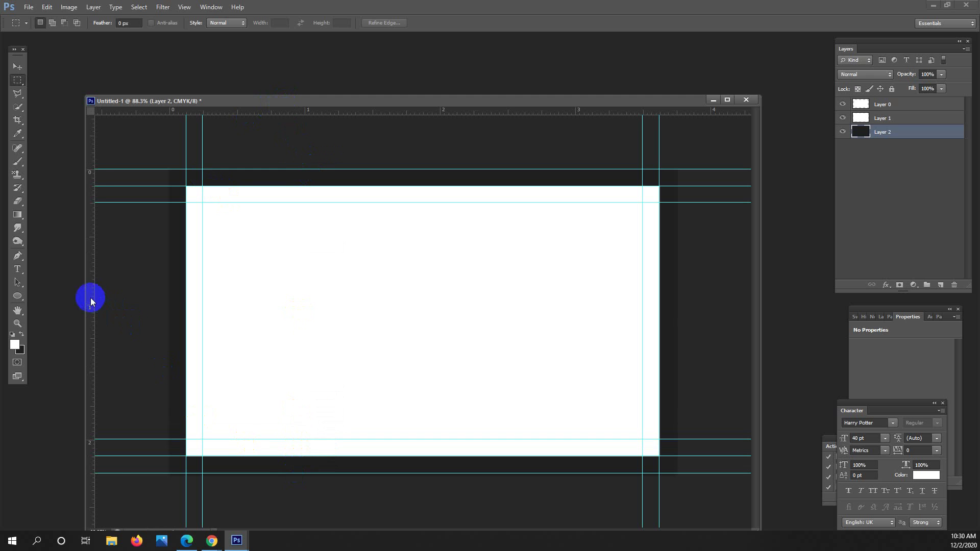
left_click_drag(90, 300, 171, 314)
left_click_drag(96, 293, 676, 329)
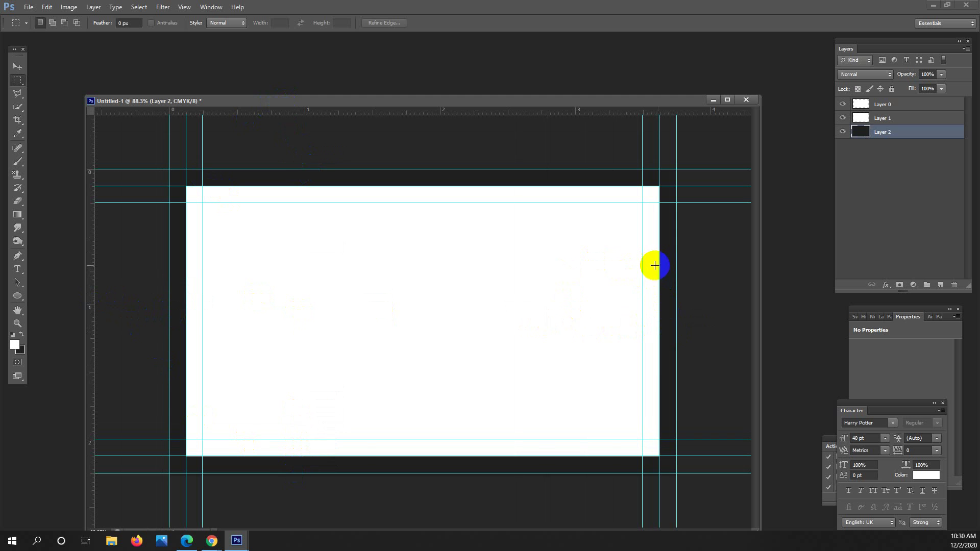
left_click_drag(654, 265, 516, 361)
left_click(671, 280)
left_click_drag(671, 281, 373, 419)
left_click(254, 225)
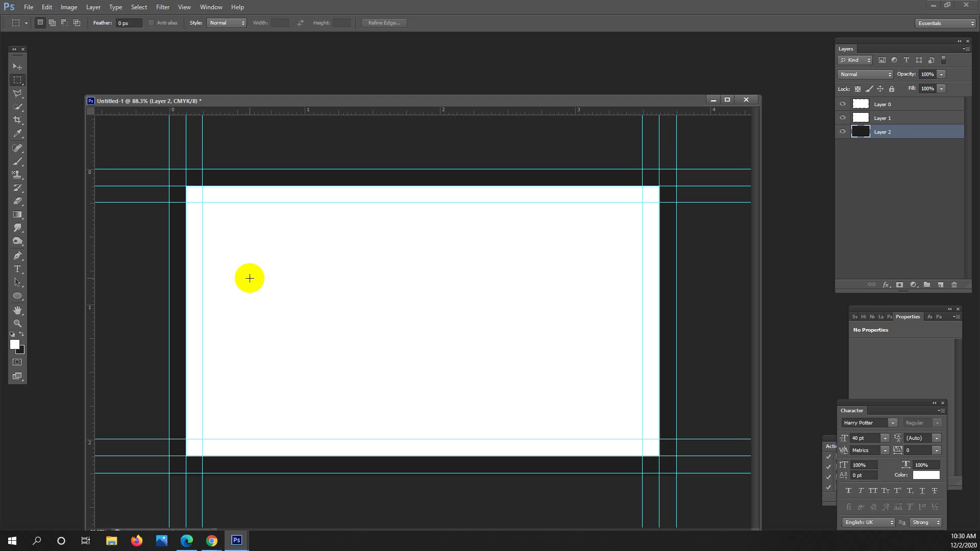
left_click(210, 538)
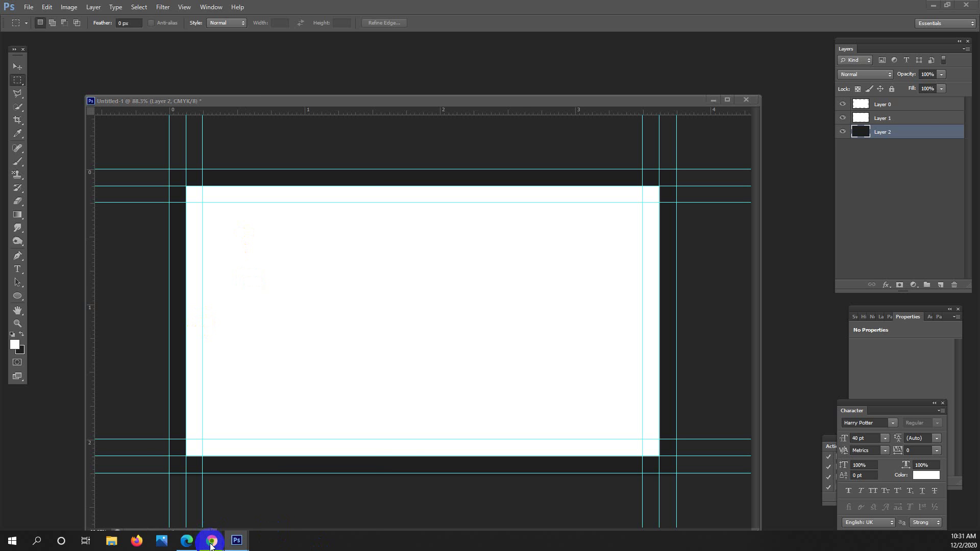
Compare business card results: Developer Company, Civil Engineer, and the black and red template.
left_click(221, 528)
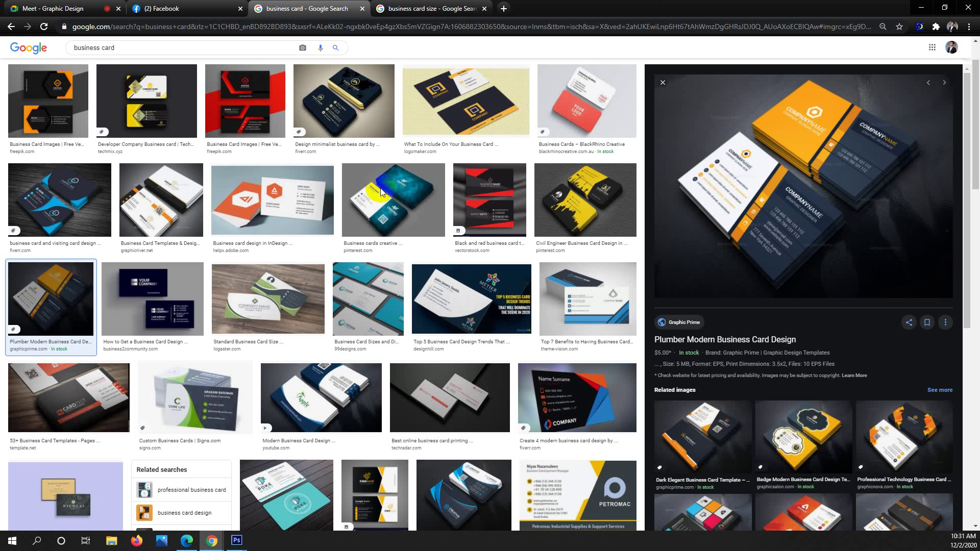
scroll(421, 194, "up", 2)
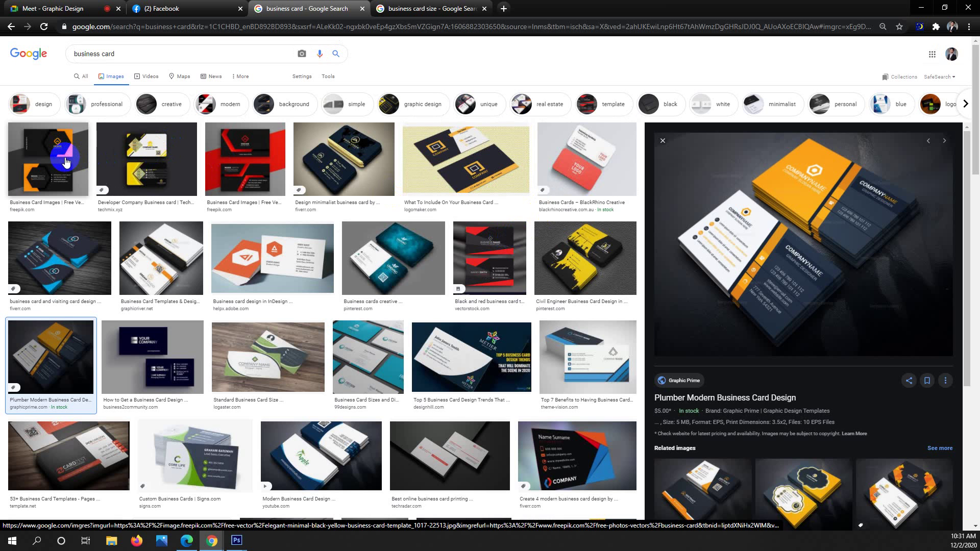
left_click(80, 167)
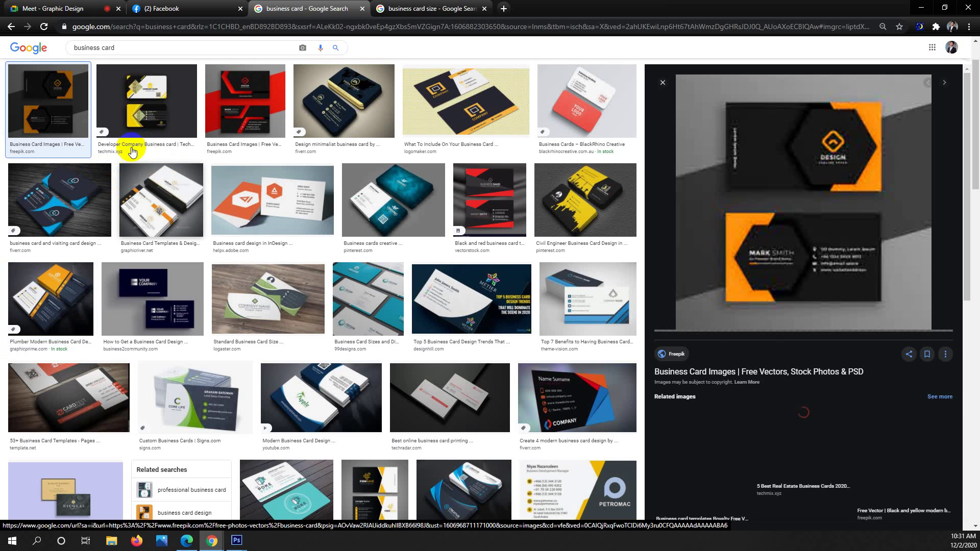
left_click(148, 110)
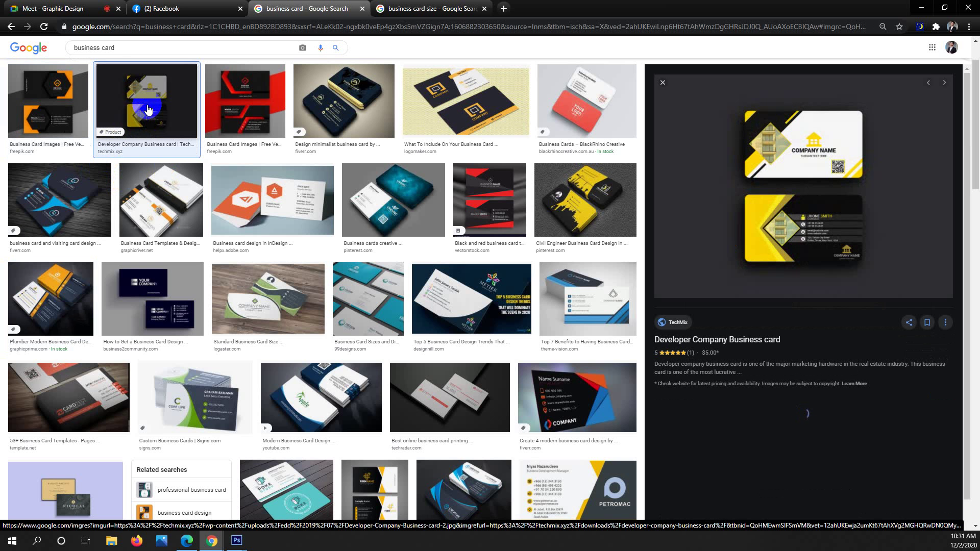
left_click(593, 200)
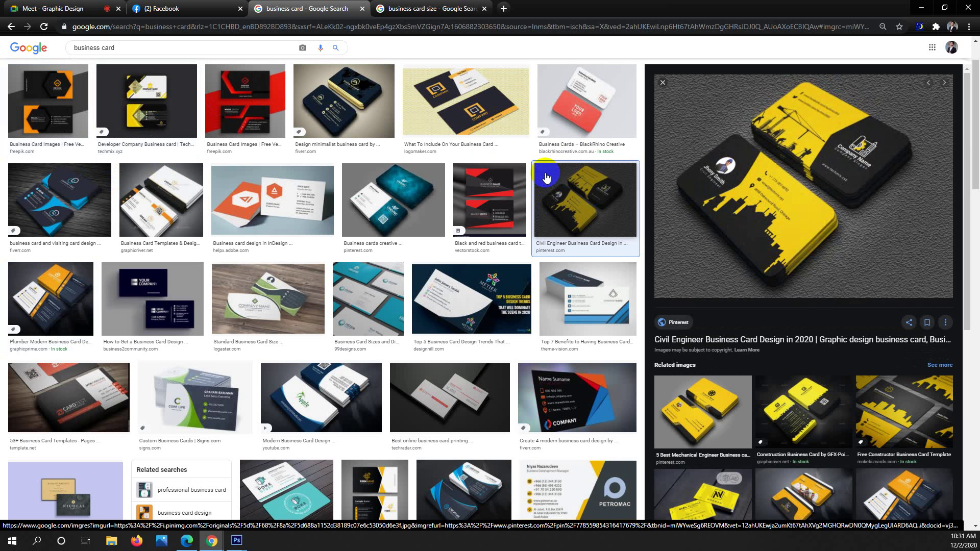
left_click(504, 206)
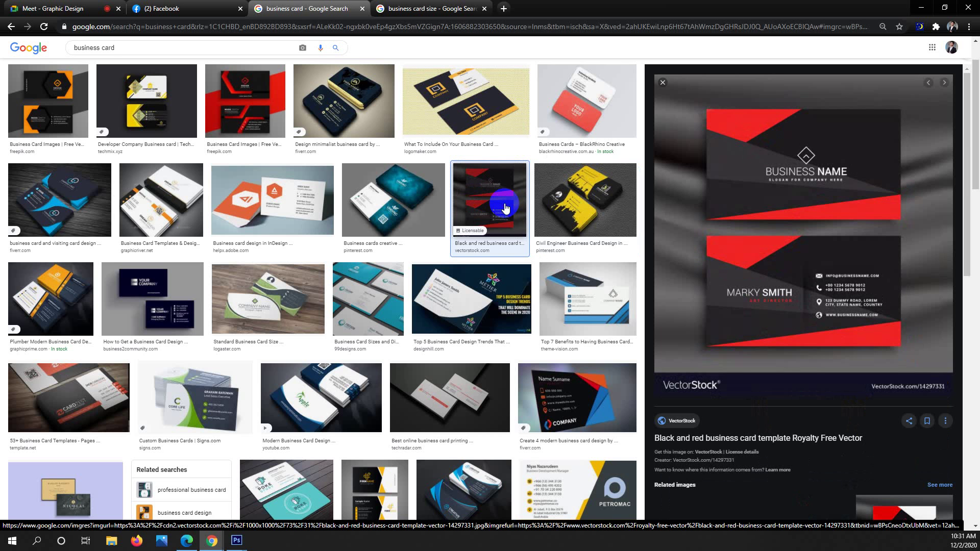
Copy the black and red business card image and minimize Chrome to return to Photoshop.
right_click(791, 228)
left_click(841, 332)
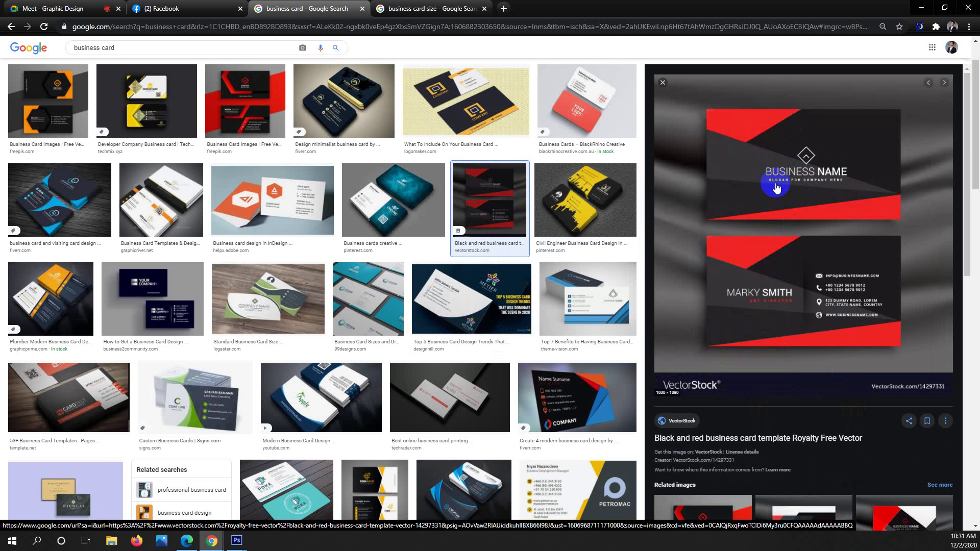
left_click(921, 9)
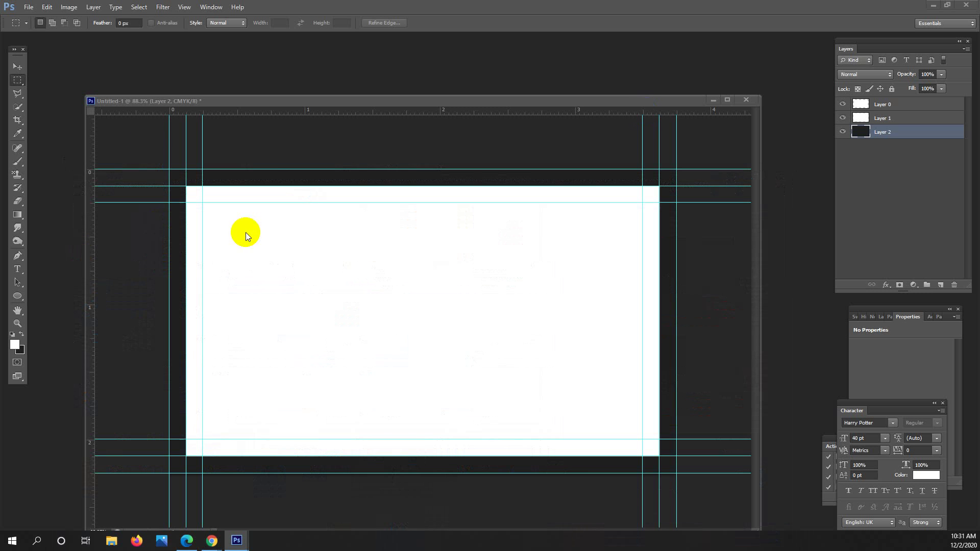
left_click(29, 7)
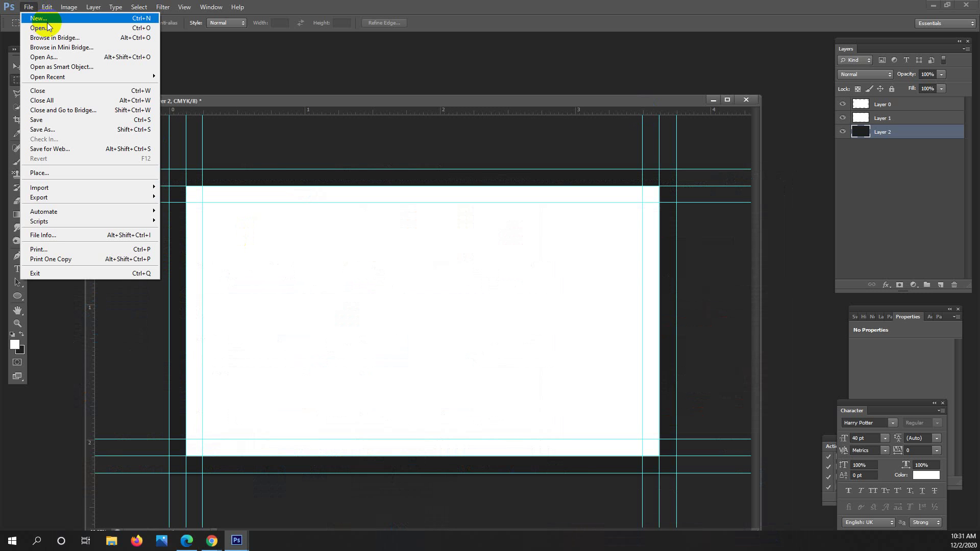
left_click(50, 23)
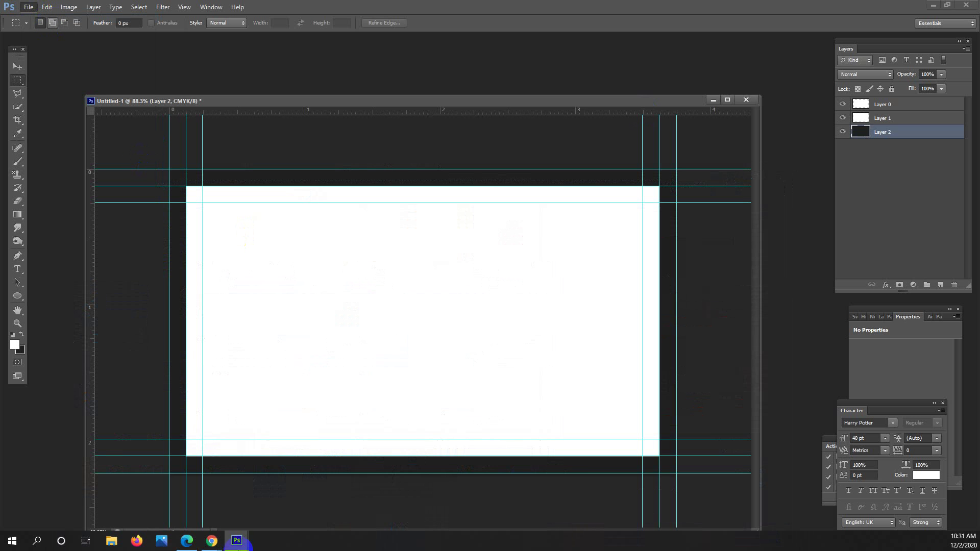
left_click(212, 541)
left_click(204, 508)
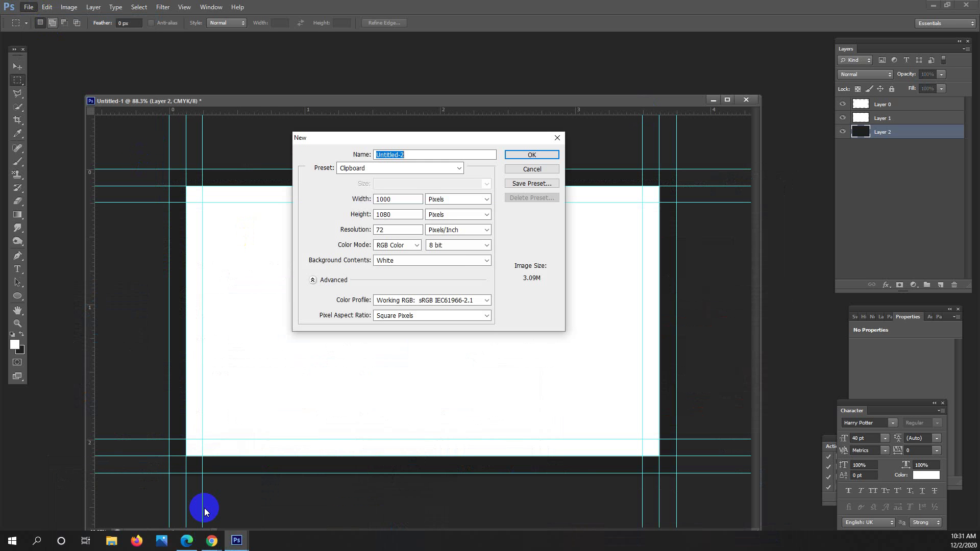
left_click(246, 545)
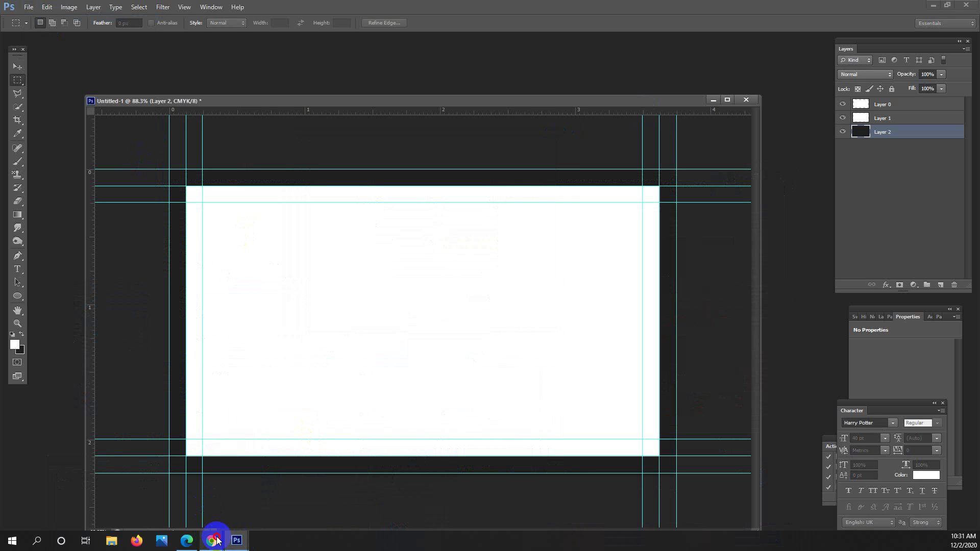
Preview the Developer Company and yellow Civil Engineer cards, then open a new blank tab.
left_click(225, 498)
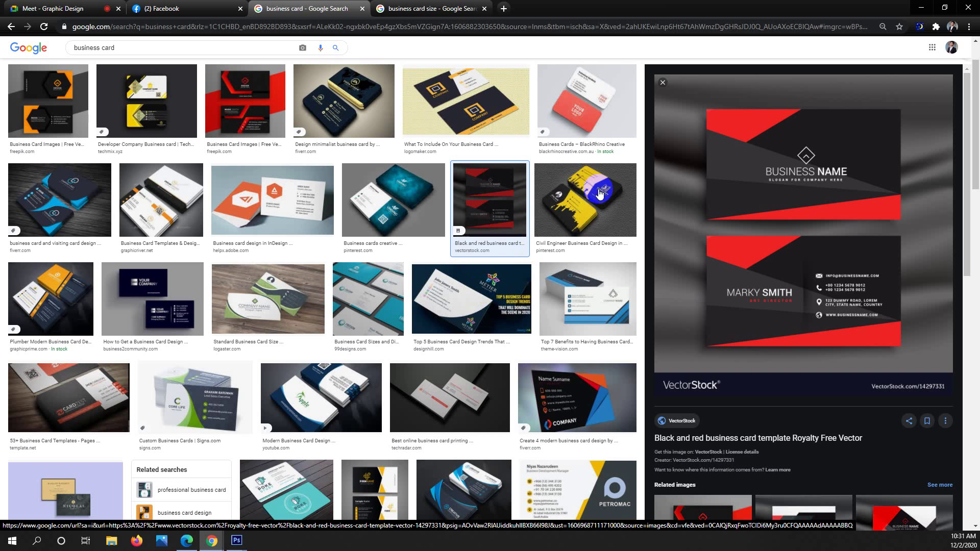
left_click(144, 116)
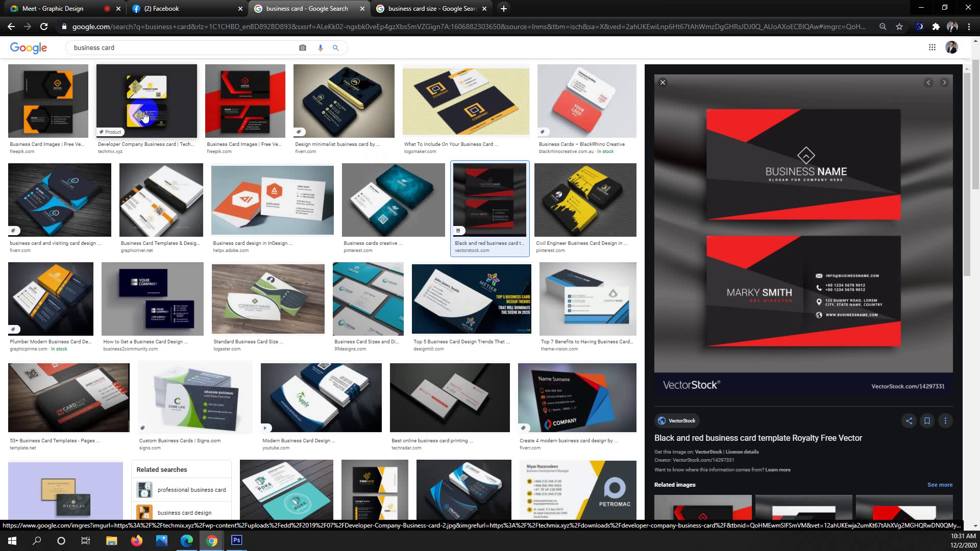
left_click(603, 203)
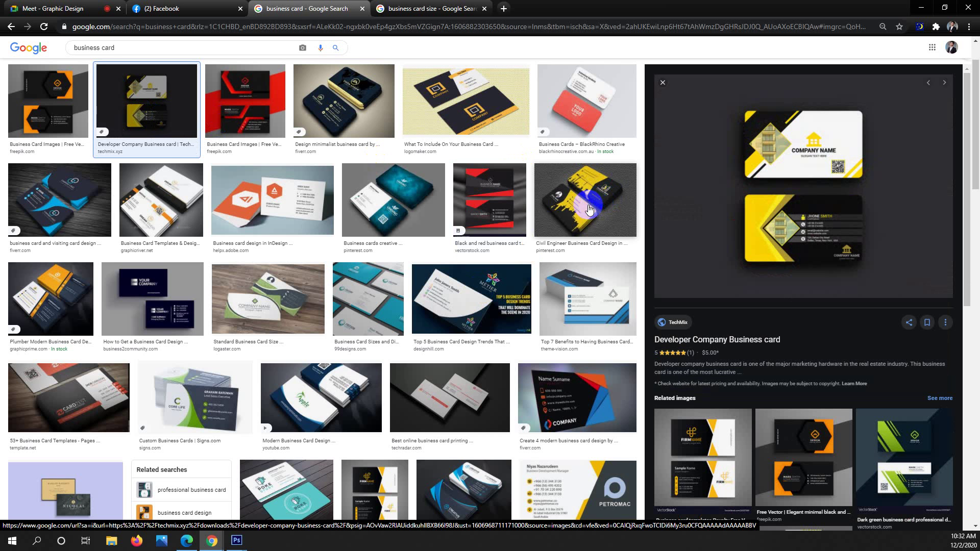
left_click(565, 191)
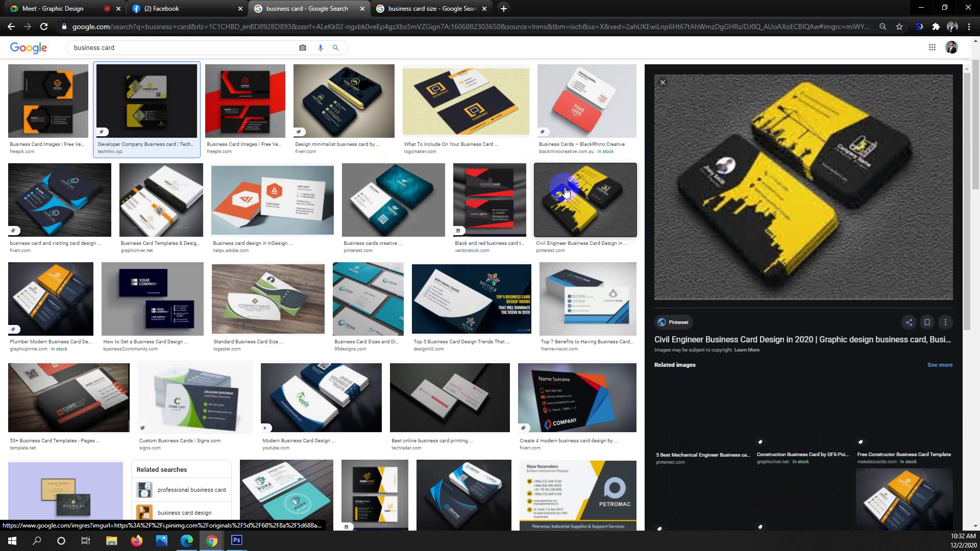
left_click(565, 191)
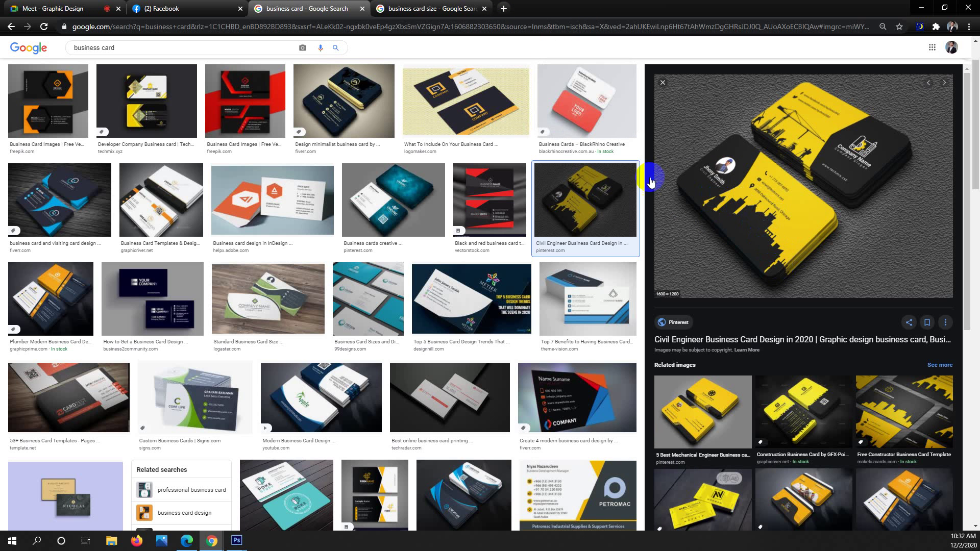
left_click(503, 8)
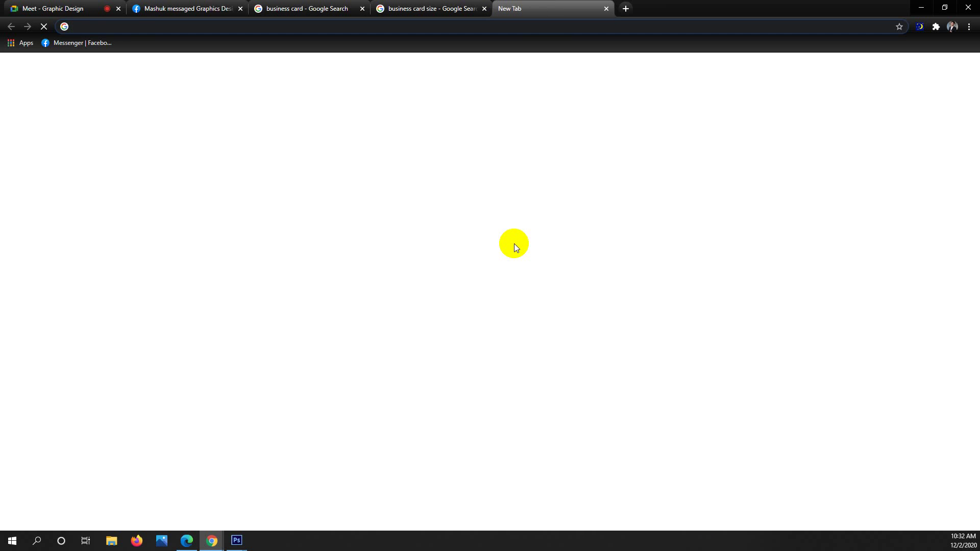
Search Google Images for 'city shadow art' and preview the Out of the Shadows skyline image.
type("city ")
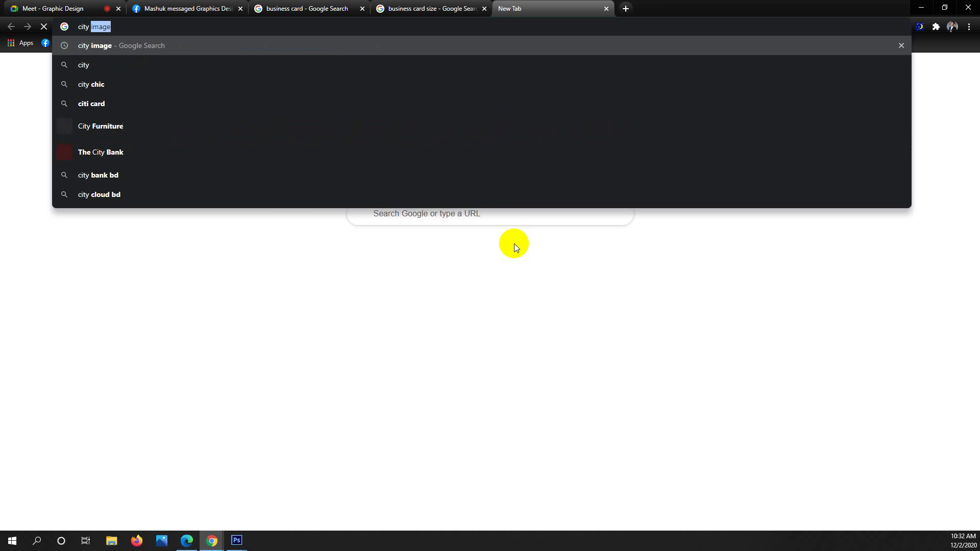
type("shad")
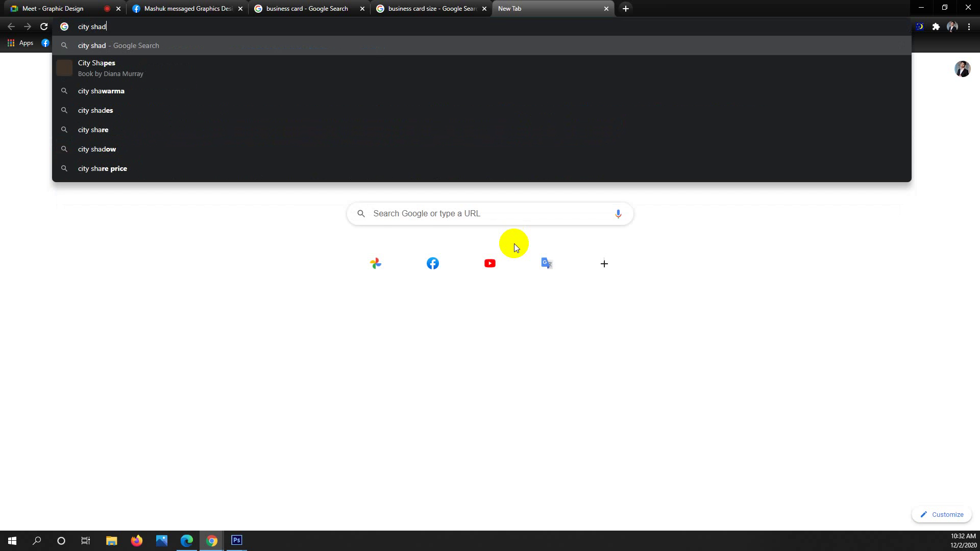
type("ow art")
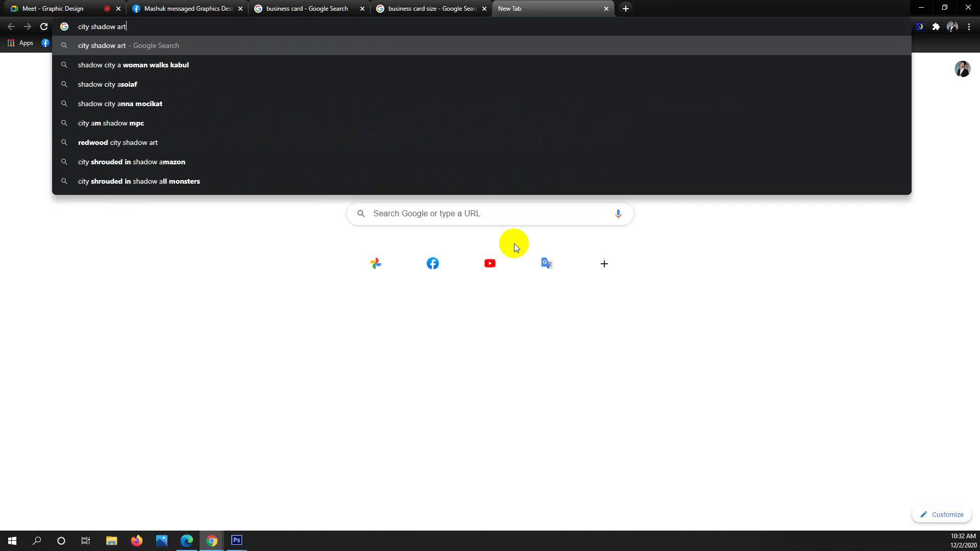
key("Return")
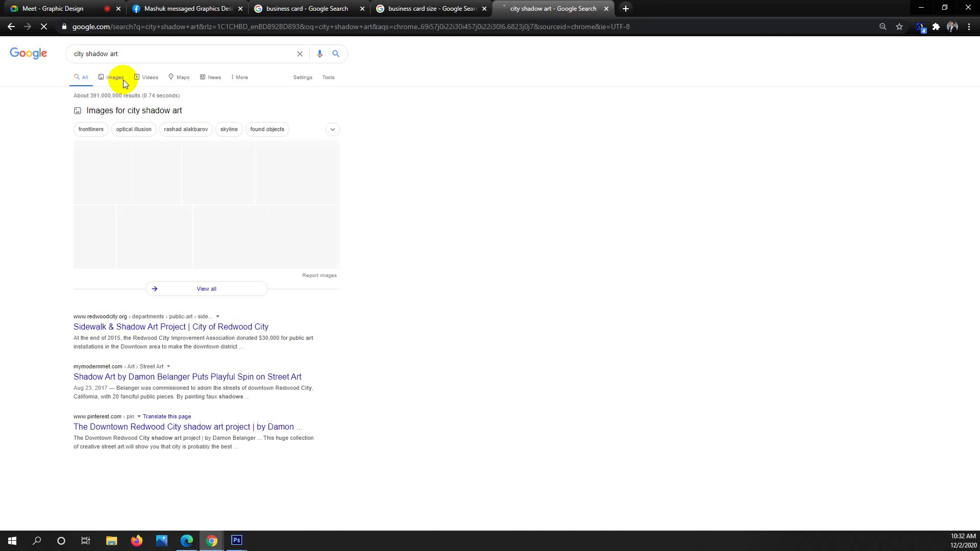
left_click(121, 83)
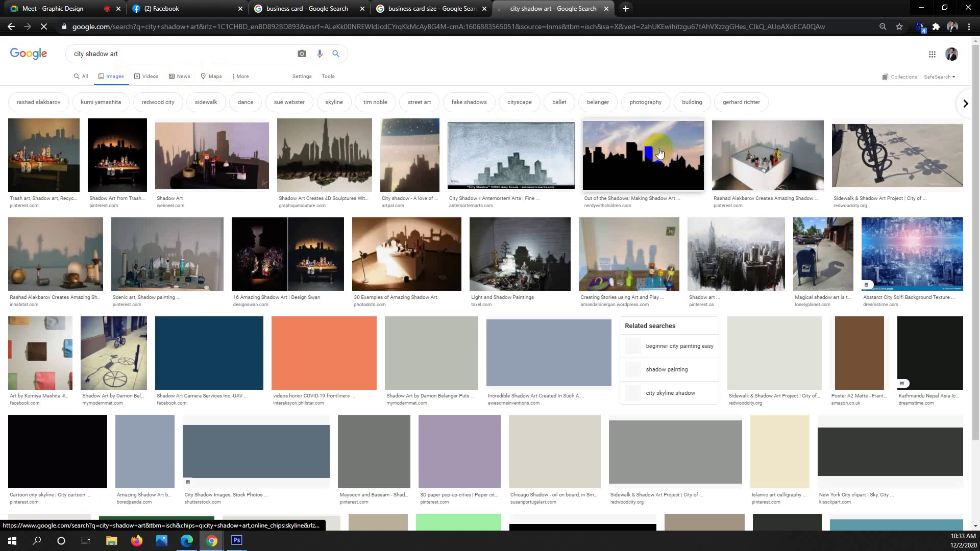
left_click(659, 158)
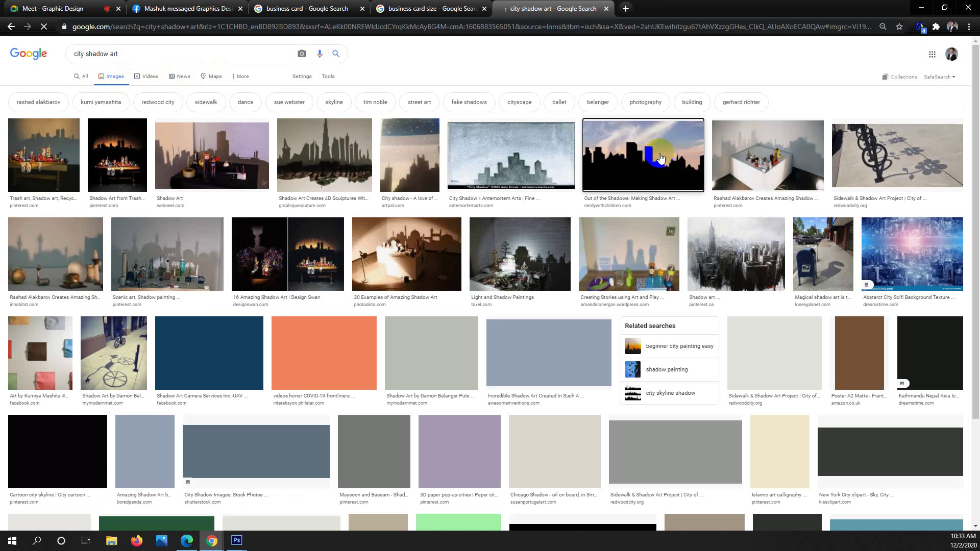
left_click(647, 172)
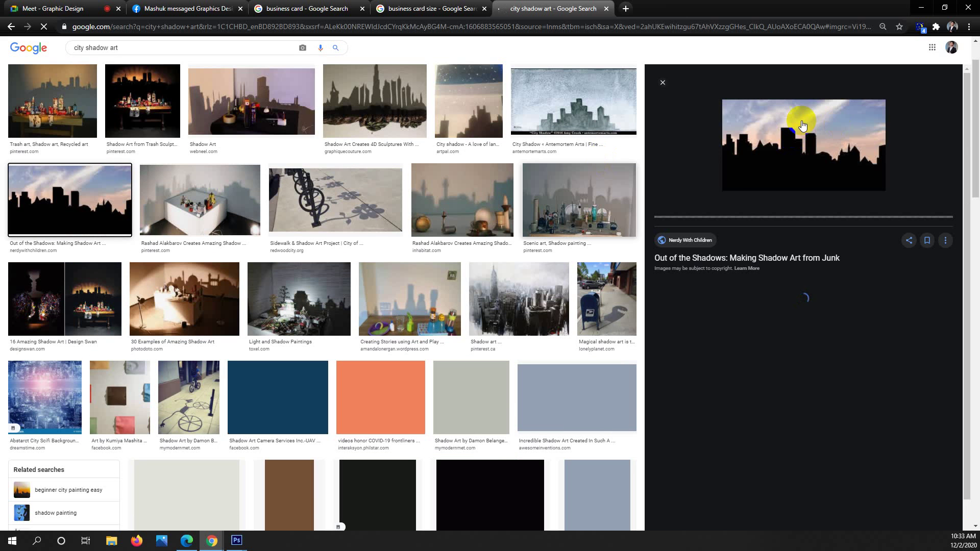
left_click(802, 148)
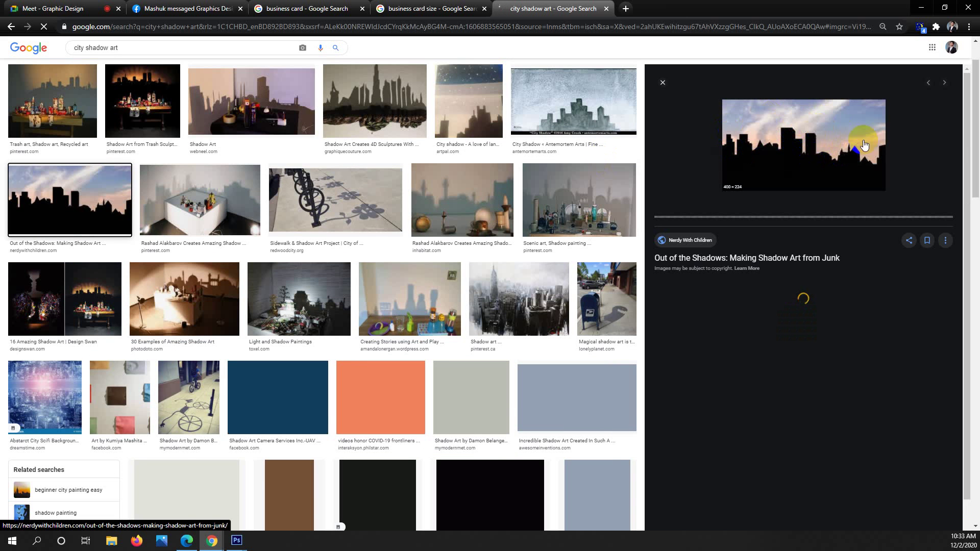
Go back to the business card results and preview the Developer Company and Civil Engineer cards.
left_click(415, 7)
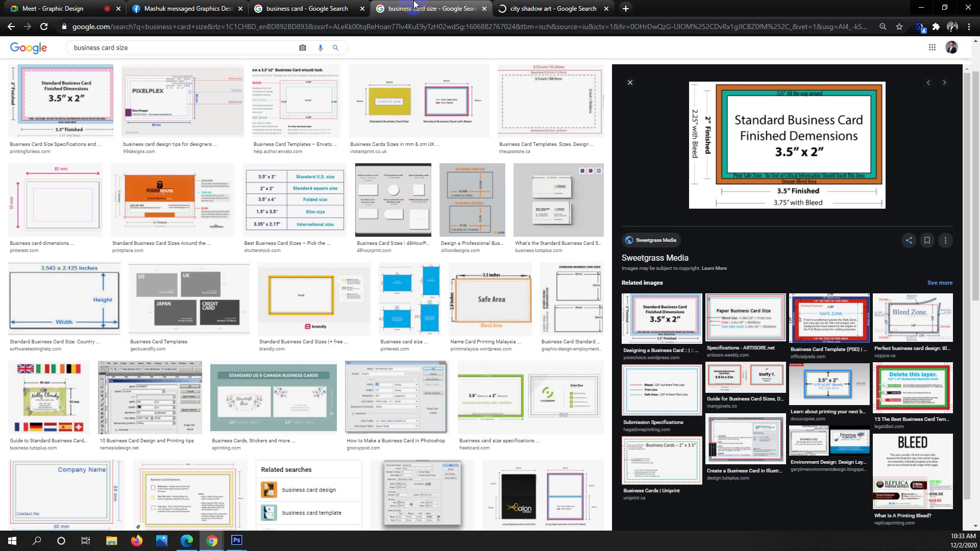
left_click(301, 8)
left_click(750, 264)
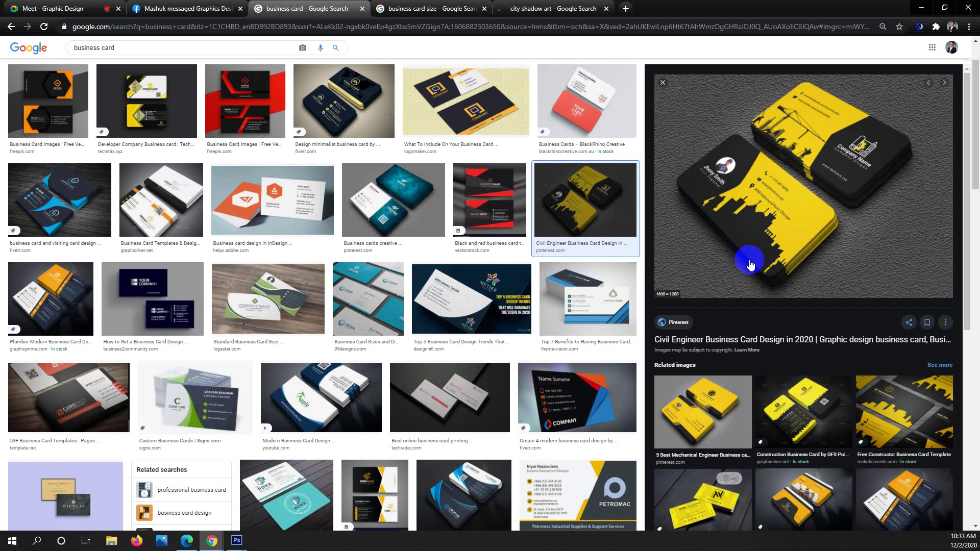
left_click(141, 86)
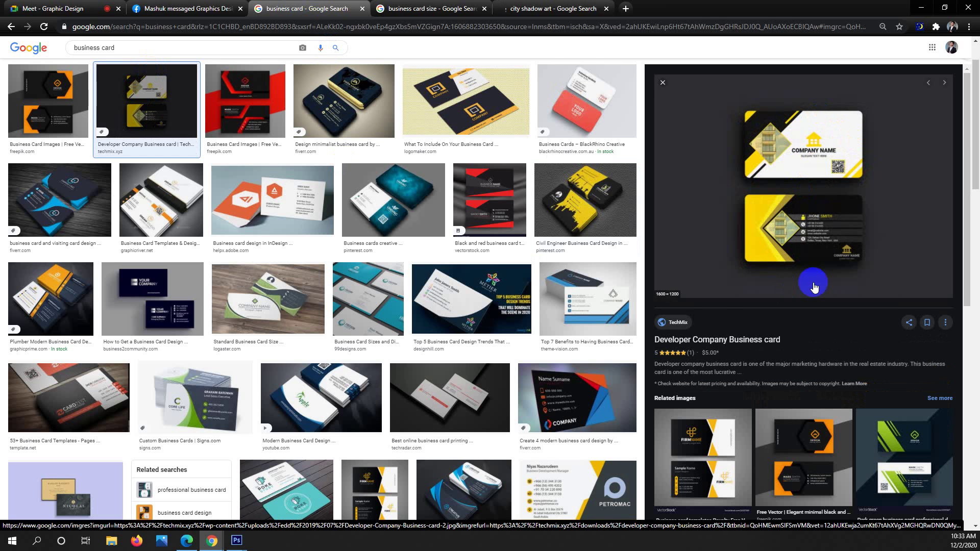
left_click(615, 193)
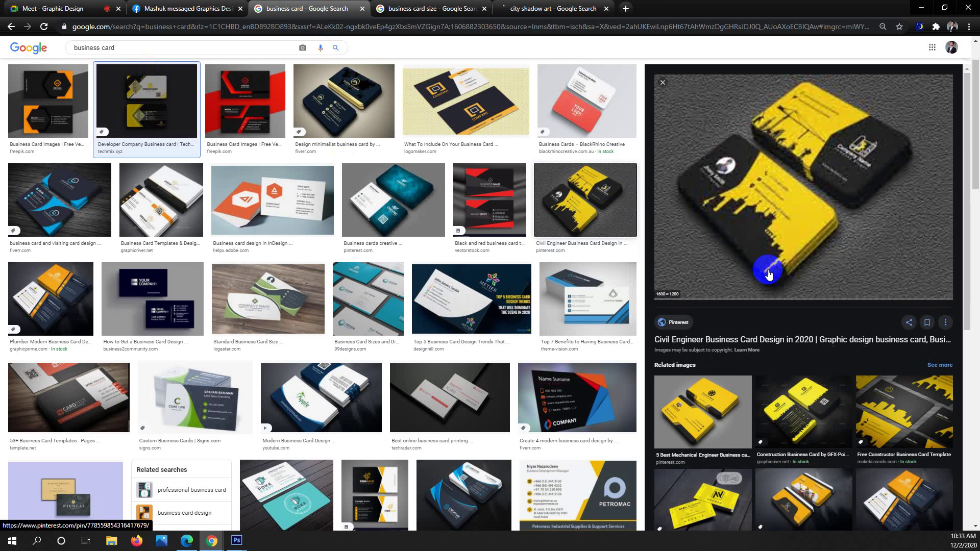
Preview the Hummer Construction card, then the dark modern card with blue and orange panels.
scroll(769, 270, "down", 2)
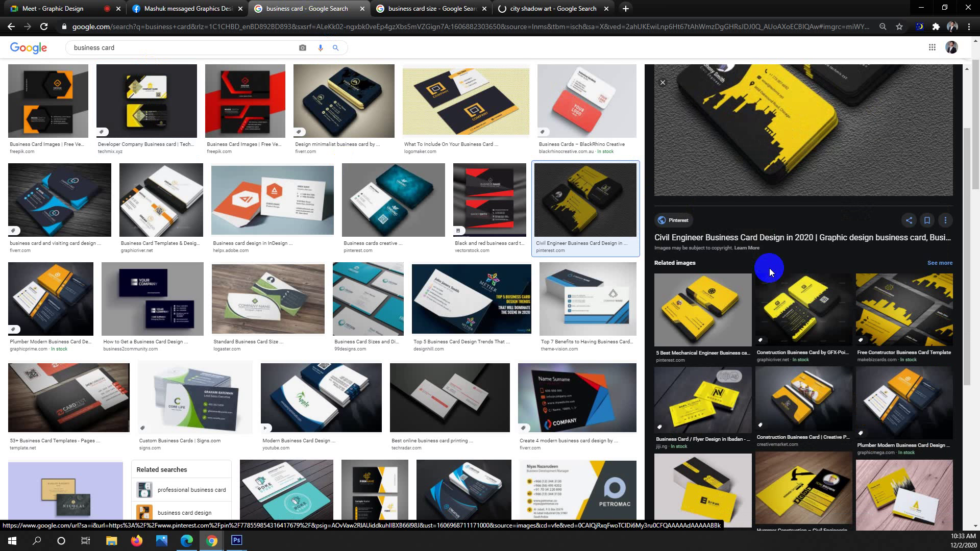
scroll(769, 268, "down", 2)
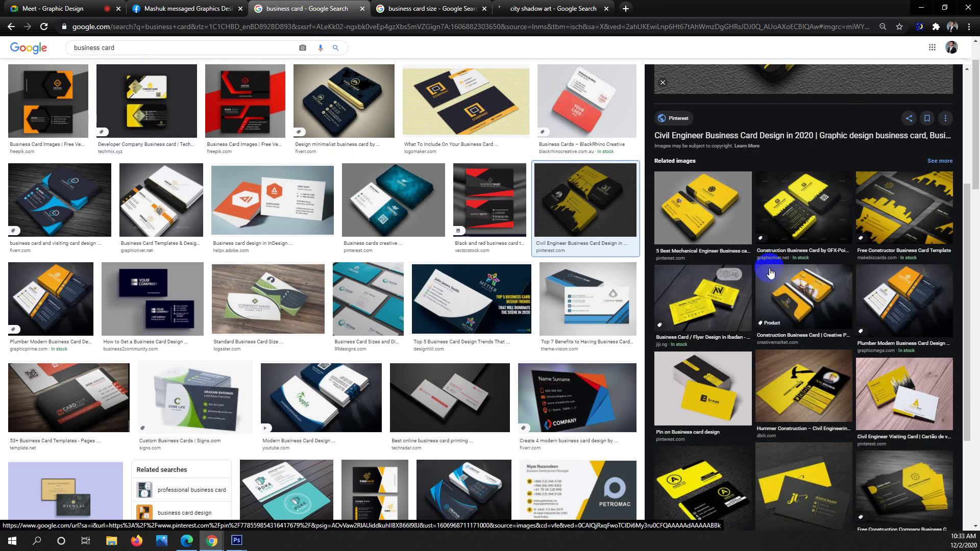
left_click(827, 391)
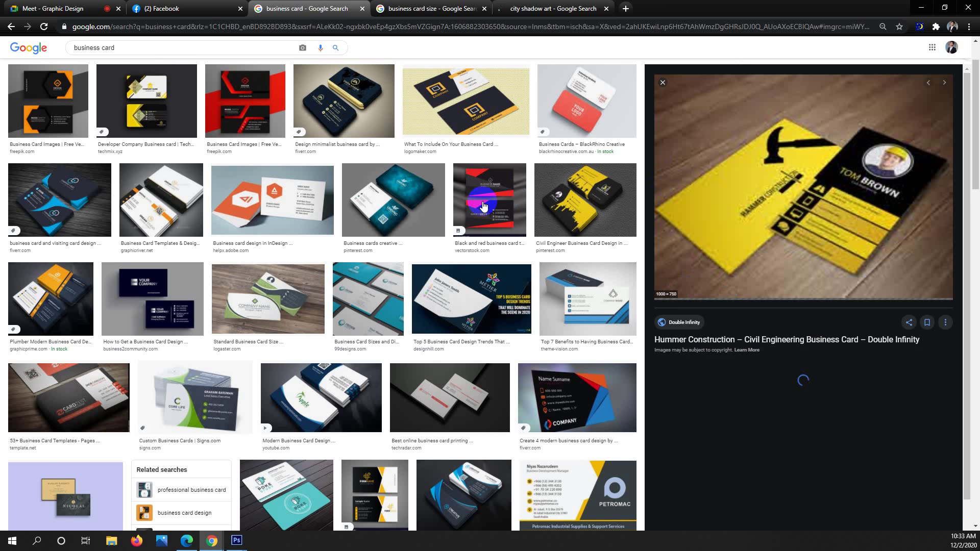
scroll(488, 212, "down", 3)
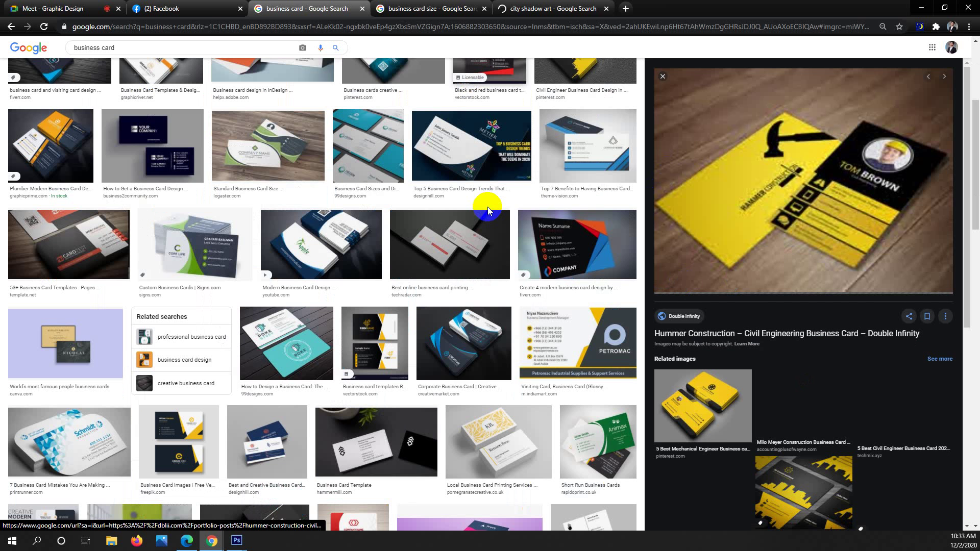
left_click(586, 244)
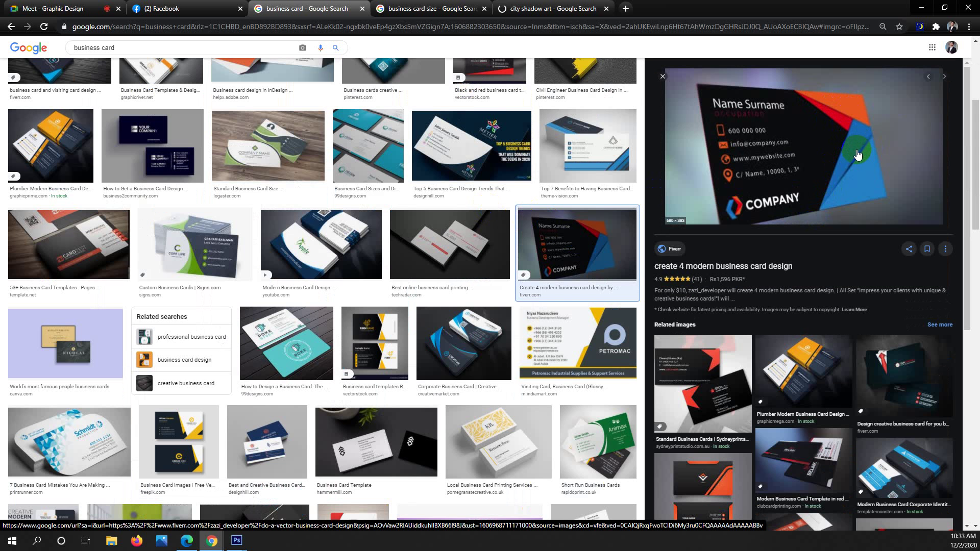
Preview the Modern Business Card Corporate Identity Template: blue stripes on dark navy cards.
scroll(566, 184, "down", 4)
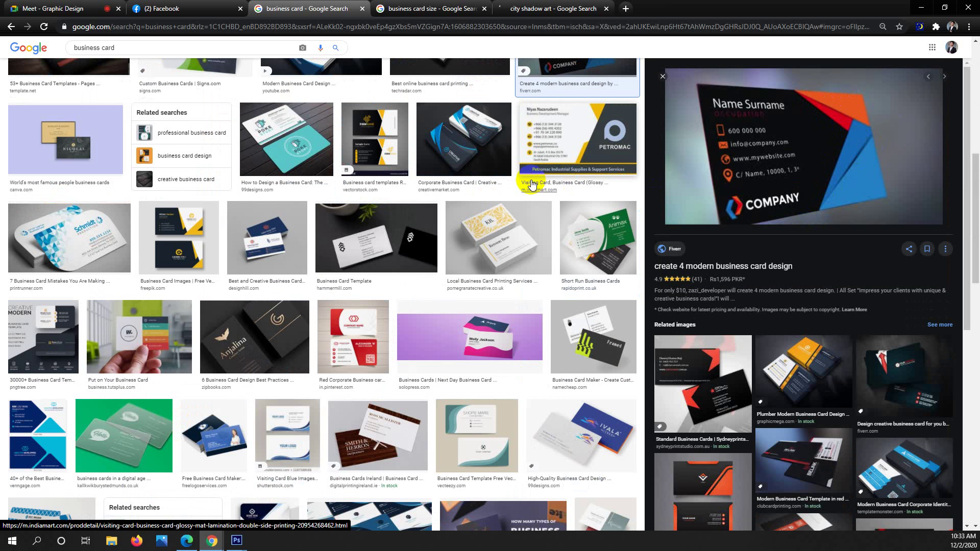
scroll(531, 182, "up", 8)
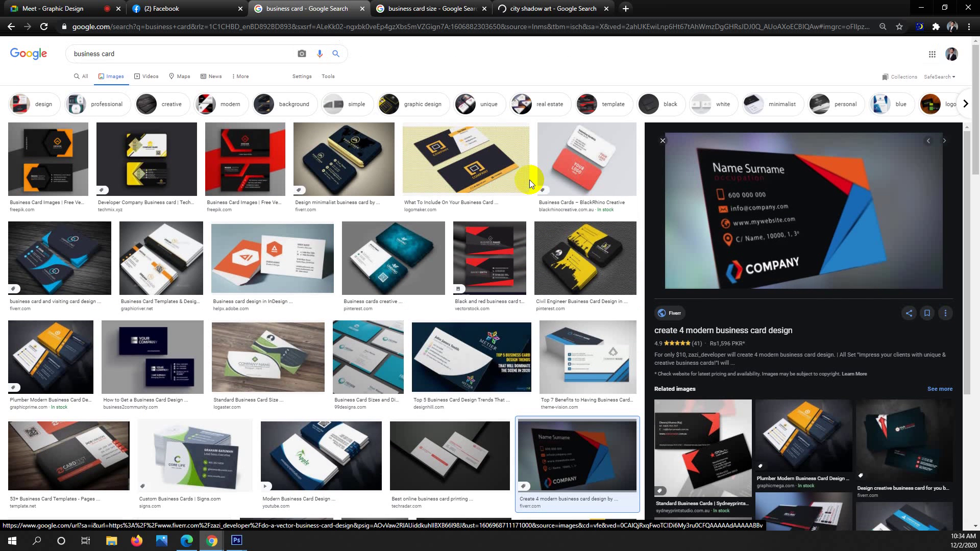
scroll(535, 194, "down", 10)
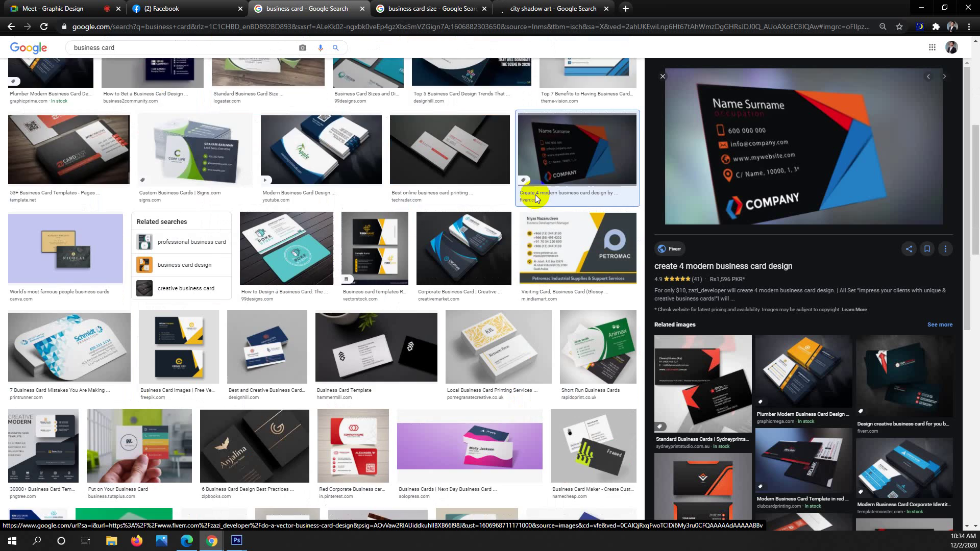
scroll(535, 196, "down", 2)
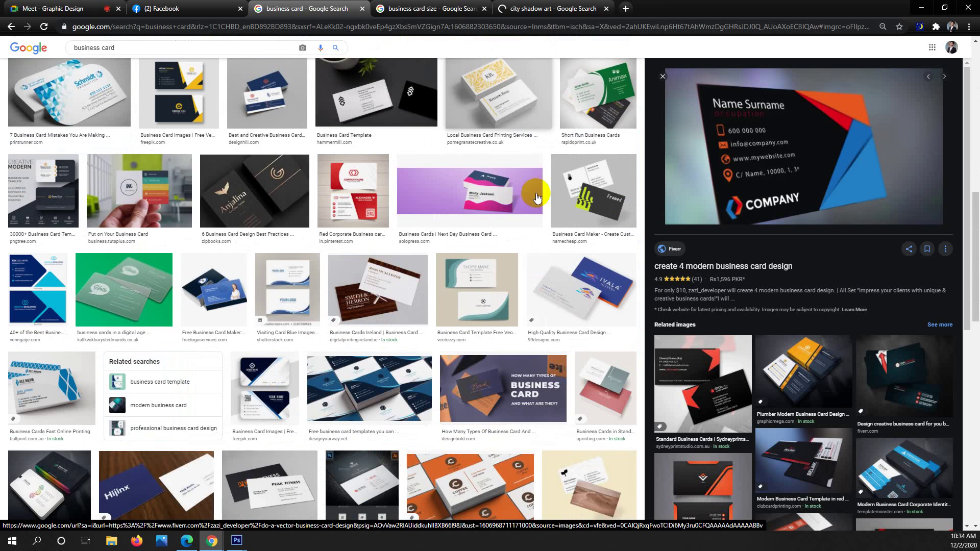
scroll(536, 197, "down", 4)
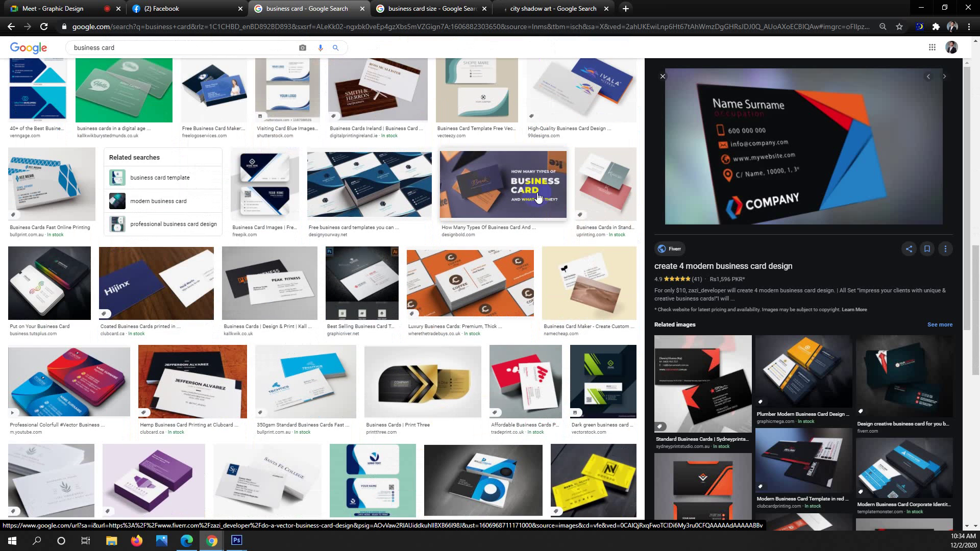
scroll(538, 196, "down", 3)
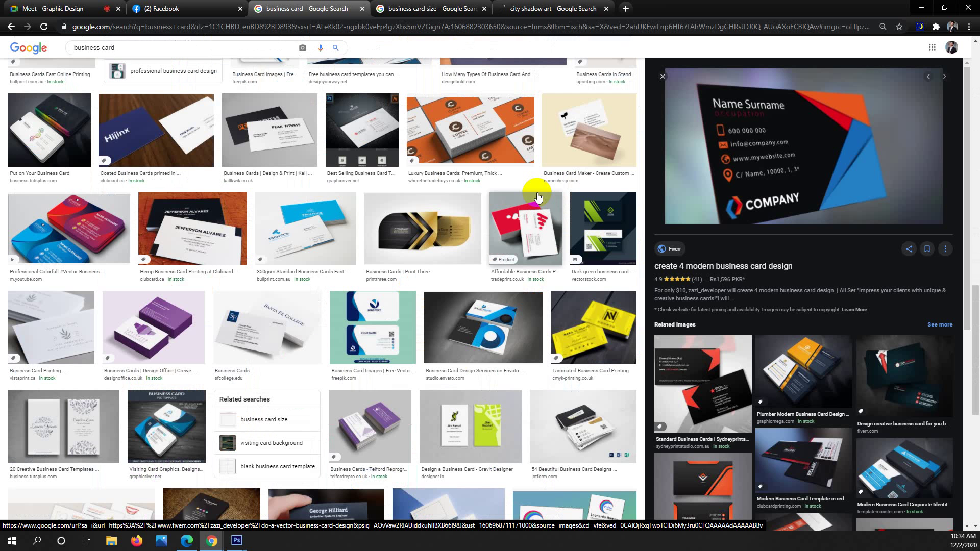
scroll(538, 196, "down", 2)
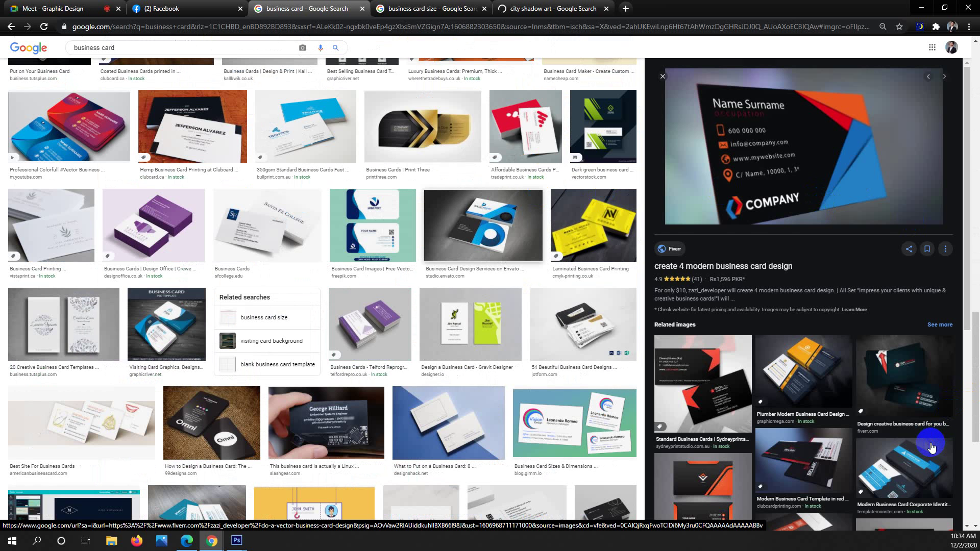
scroll(931, 448, "down", 3)
left_click(929, 426)
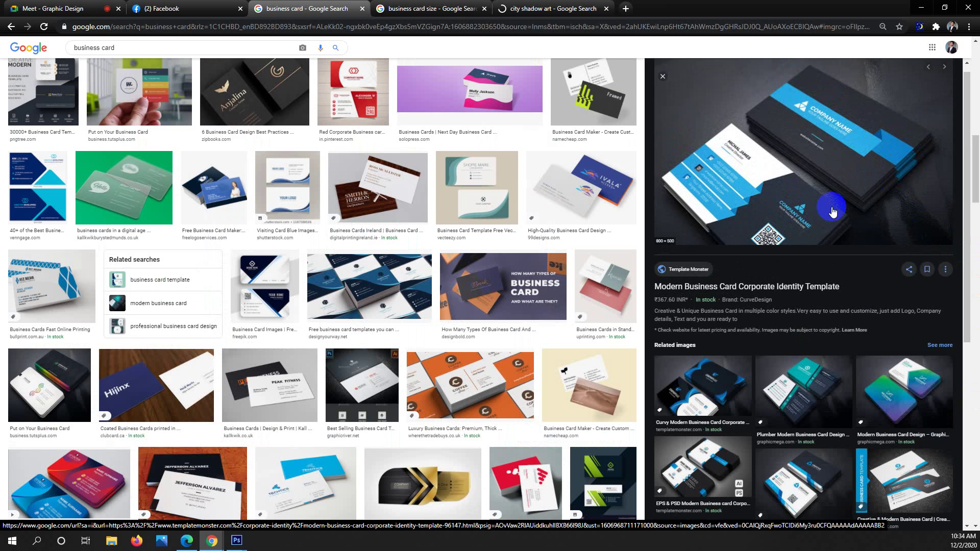
Copy the blue corporate business card image and switch back to Photoshop.
right_click(820, 144)
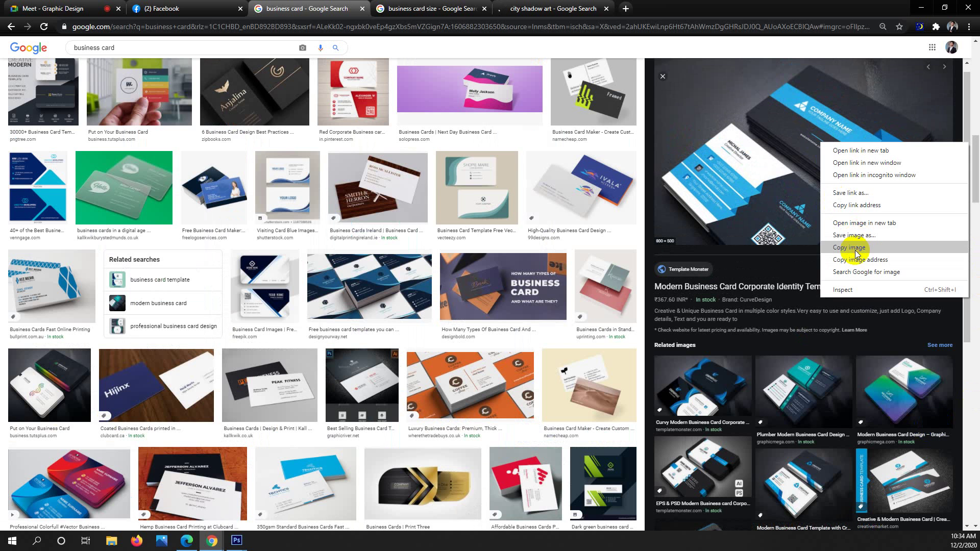
left_click(849, 248)
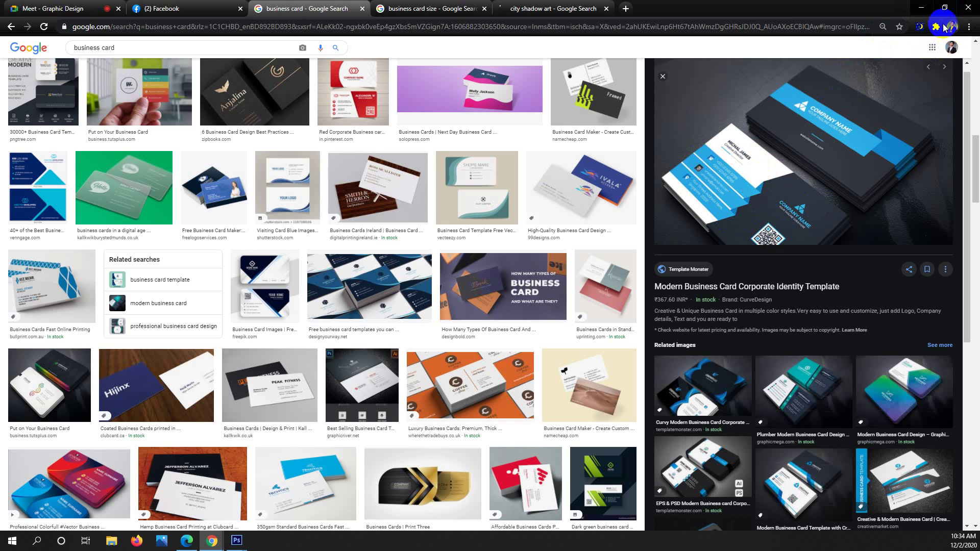
key("alt+Tab")
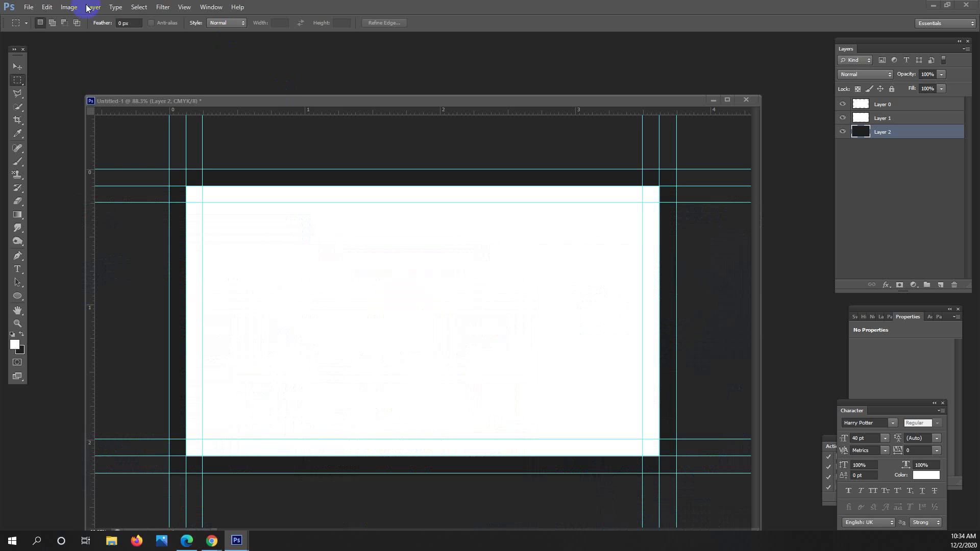
Create a new 800 × 500 px Clipboard-preset document and paste the reference card as Layer 1.
left_click(29, 7)
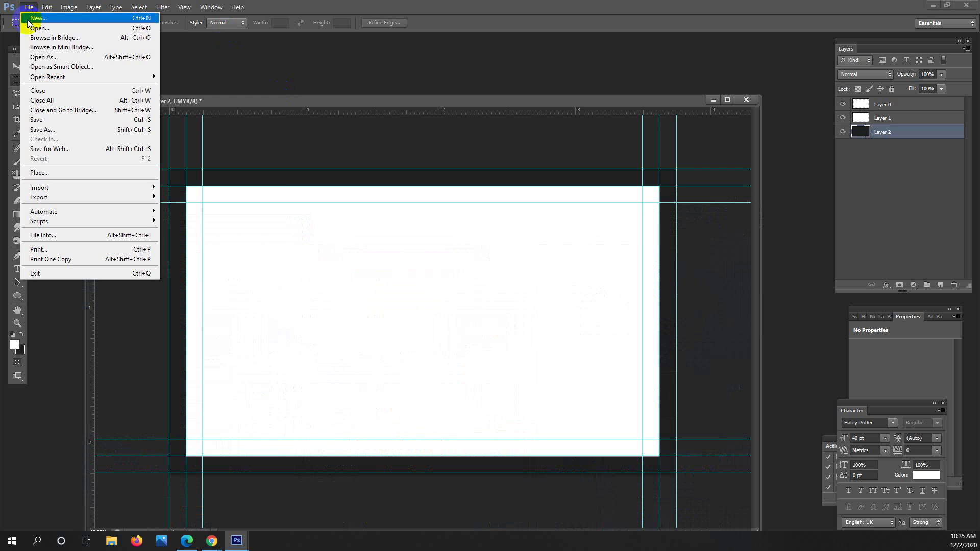
left_click(359, 145)
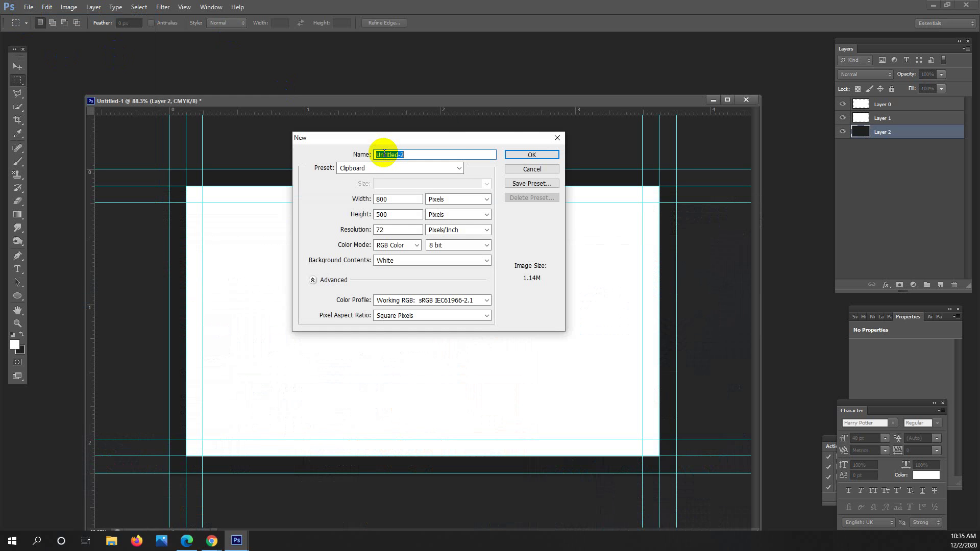
left_click(530, 154)
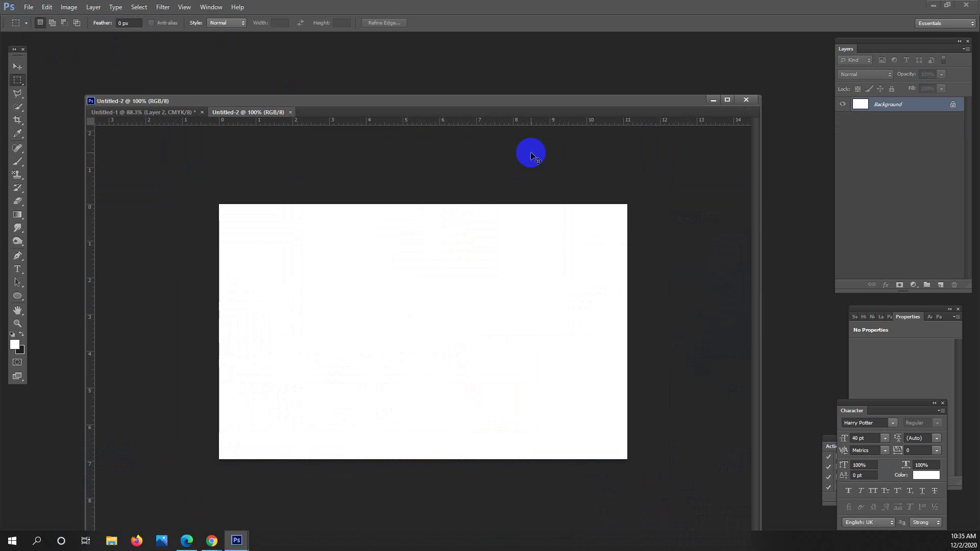
key("ctrl+v")
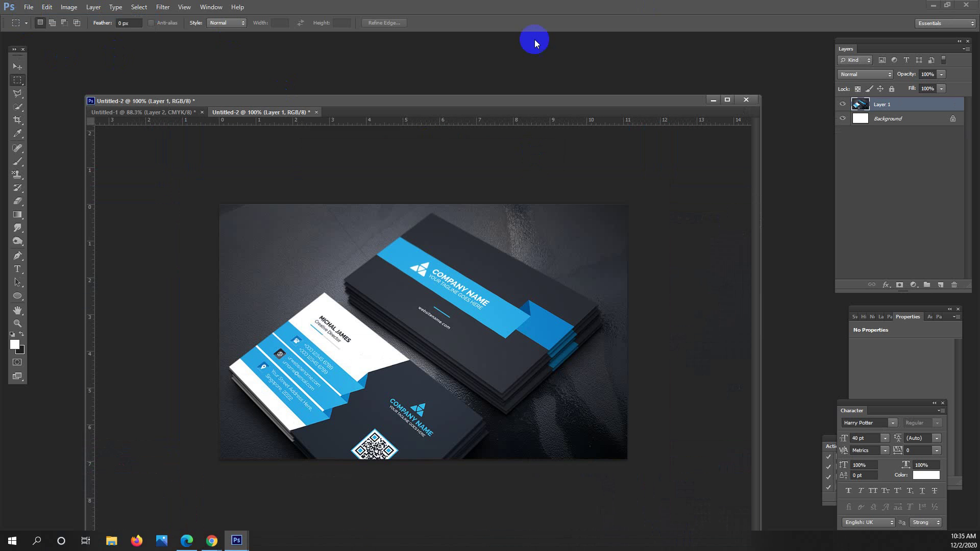
scroll(380, 408, "up", 3)
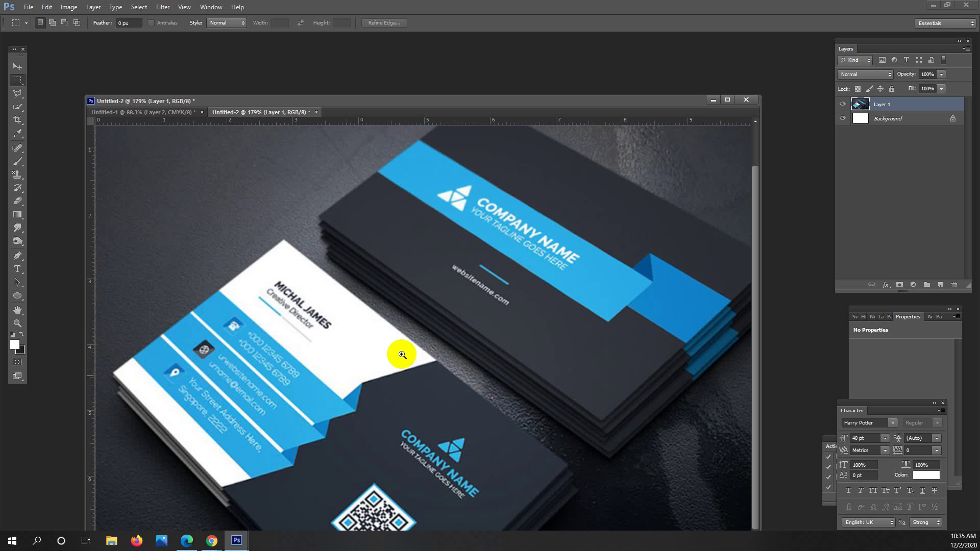
scroll(400, 351, "down", 3)
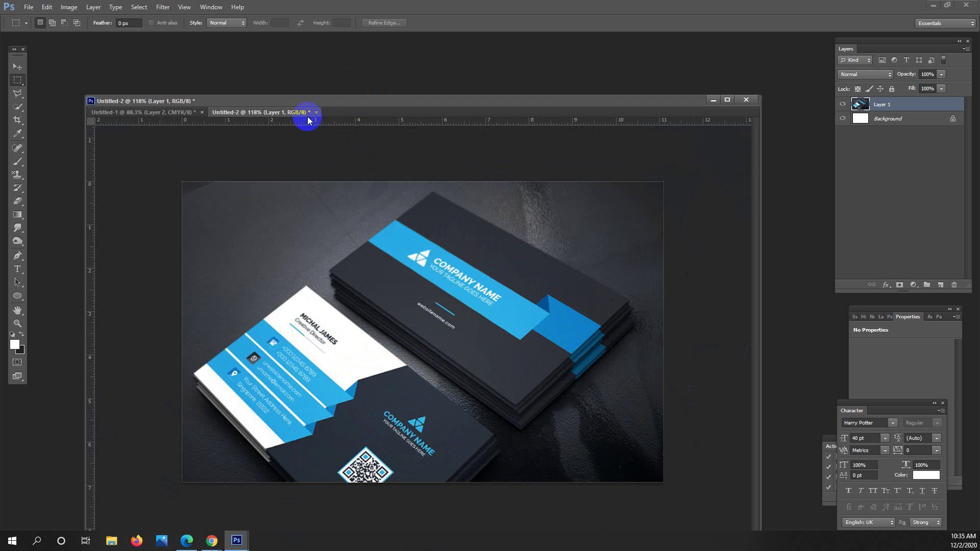
Float Untitled-2 and shrink its window to show Untitled-1 behind, zoomed to 70.71%.
left_click_drag(307, 113, 233, 74)
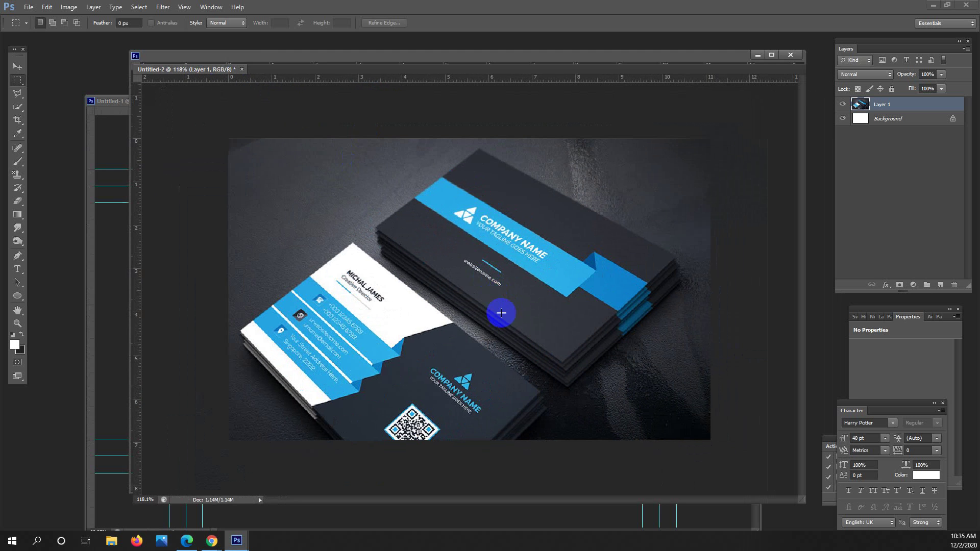
scroll(466, 291, "down", 2)
scroll(416, 306, "up", 3)
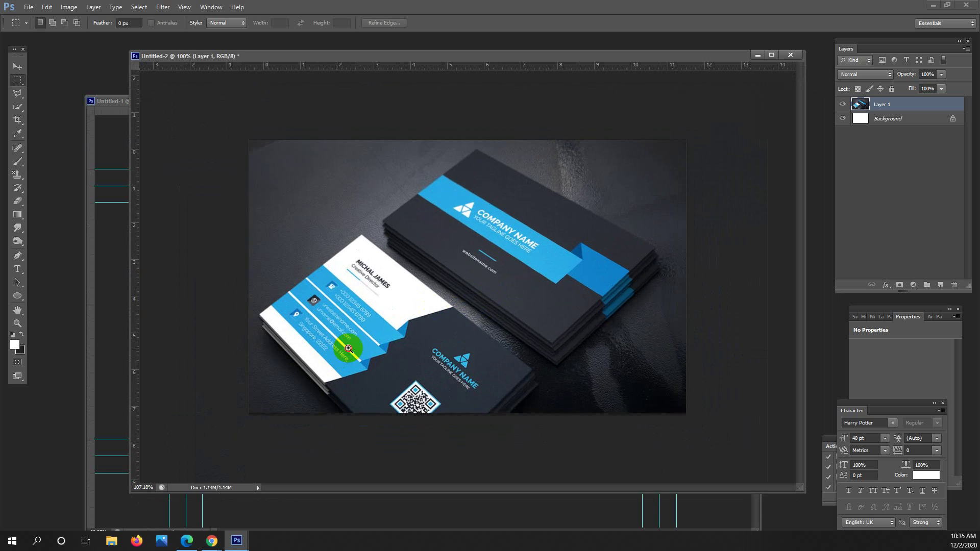
scroll(348, 348, "up", 2)
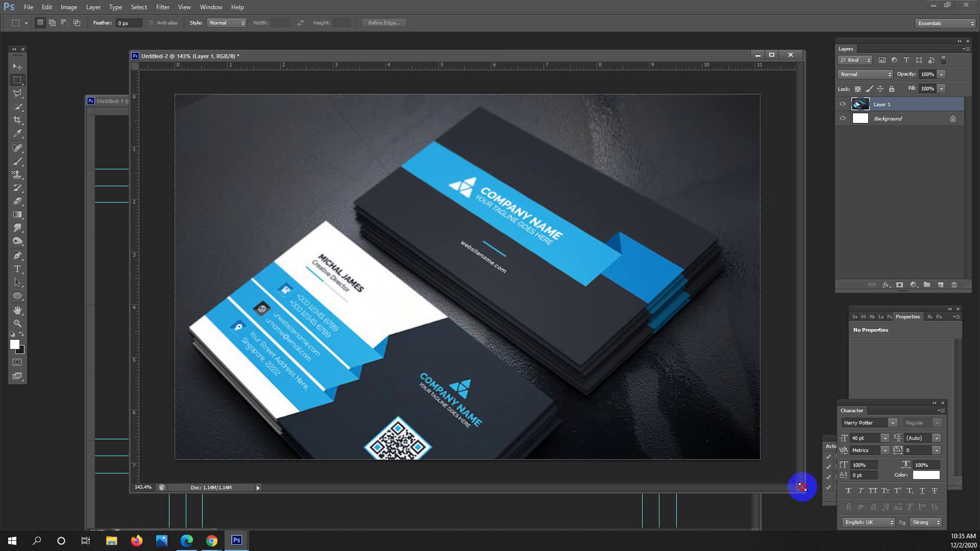
left_click_drag(802, 487, 536, 368)
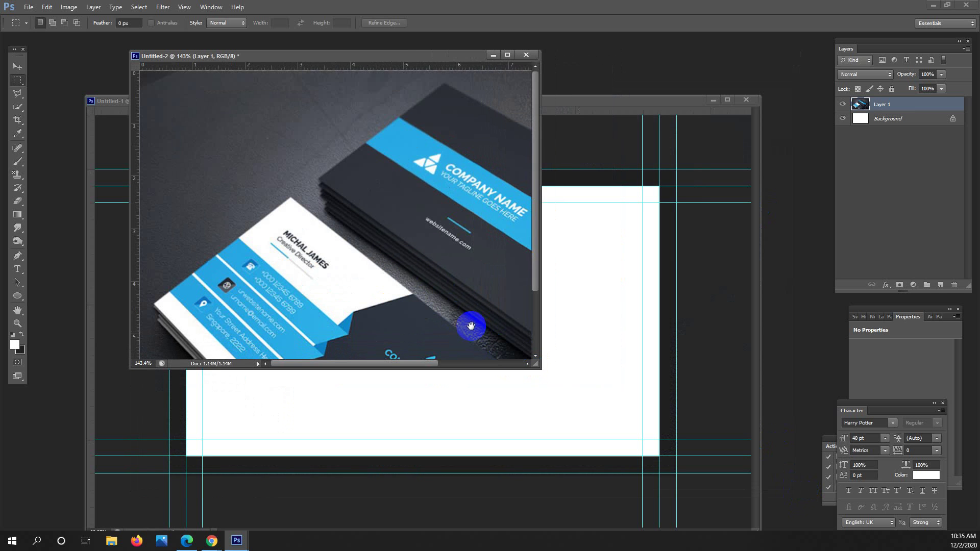
left_click_drag(471, 326, 475, 240)
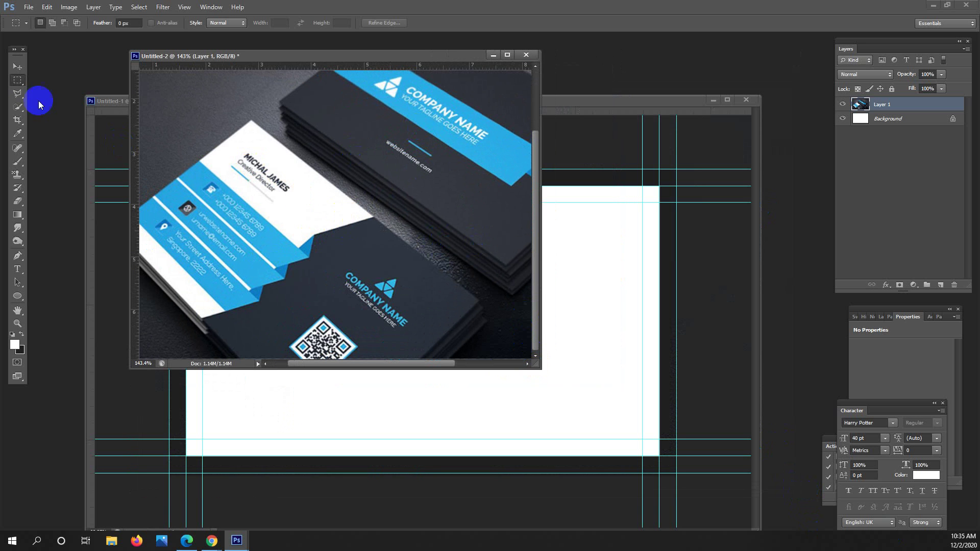
left_click(10, 69)
scroll(345, 138, "down", 3)
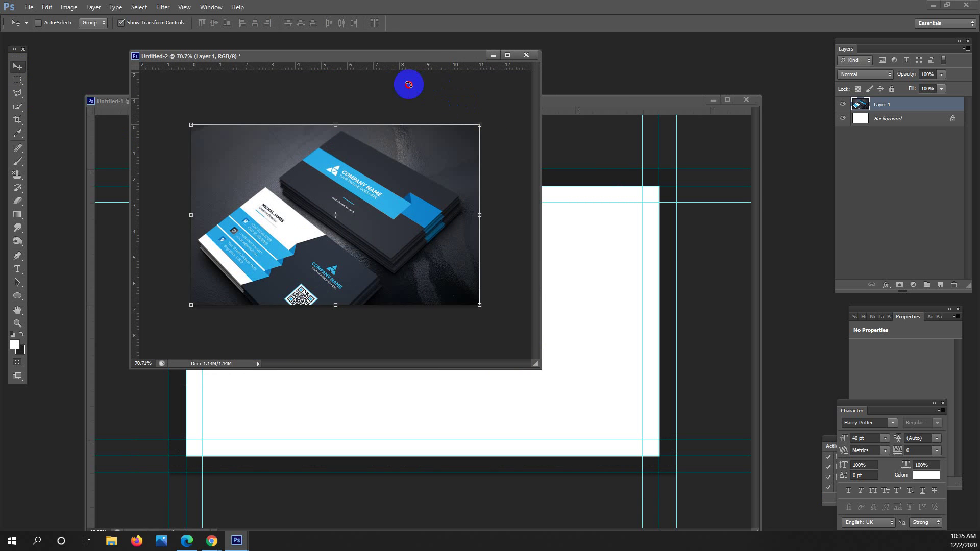
Rotate the reference photo about -42° and commit the rotation.
left_click_drag(485, 119, 372, 81)
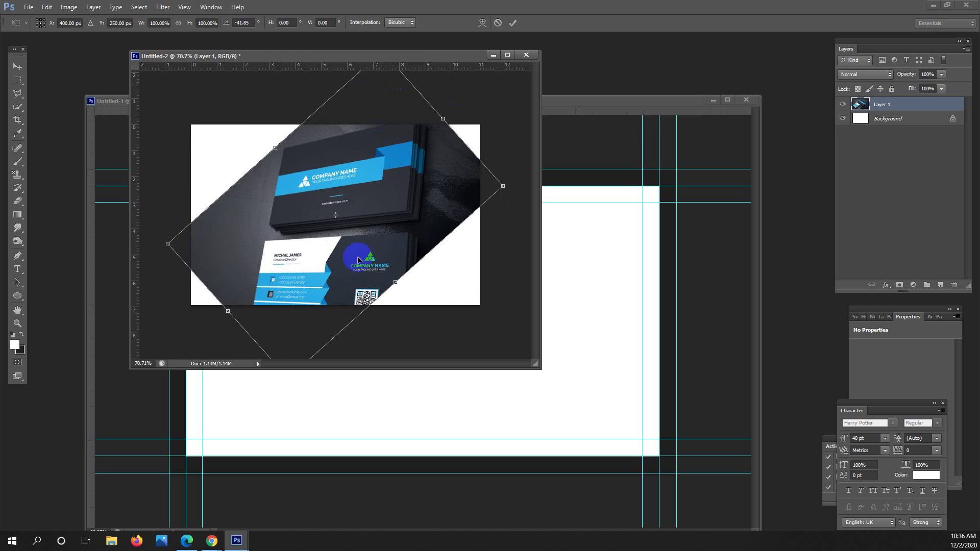
left_click_drag(350, 242, 355, 192)
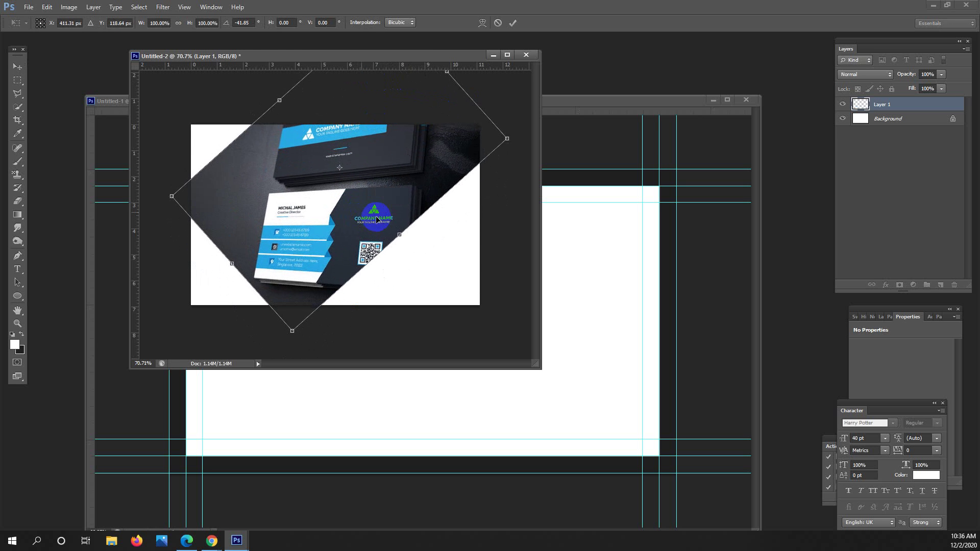
double_click(378, 219)
left_click(344, 212)
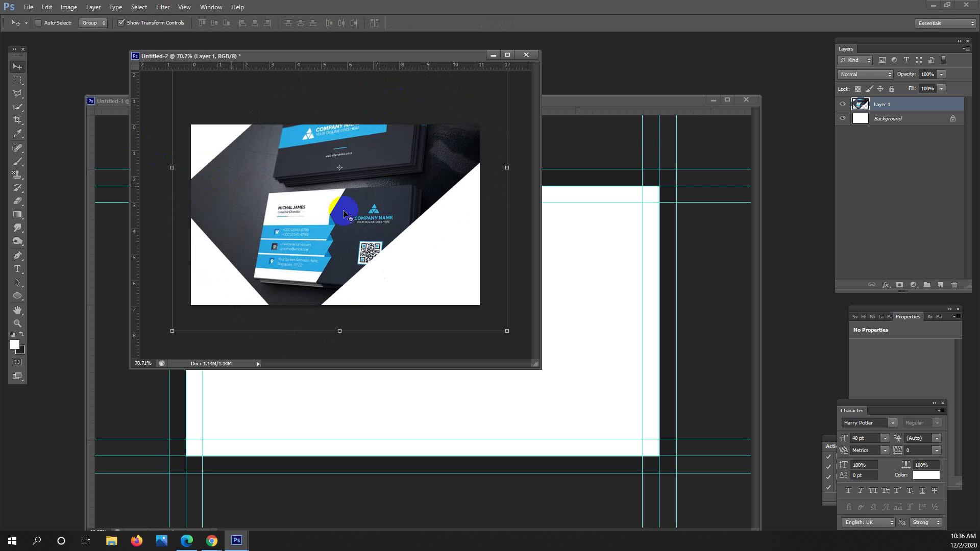
scroll(382, 208, "down", 3)
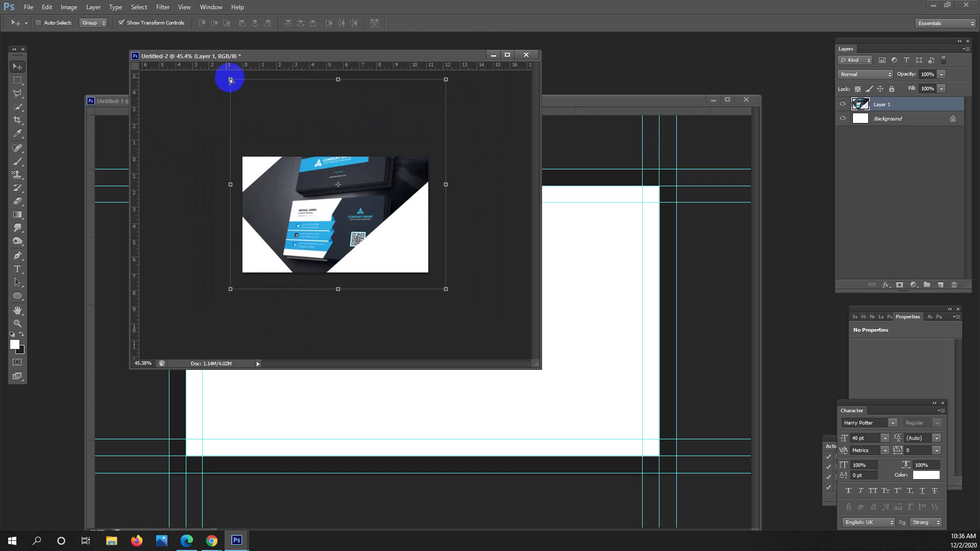
Distort the photo's corners outward to begin straightening the front card.
left_click_drag(220, 76, 163, 52)
left_click_drag(235, 292, 217, 303)
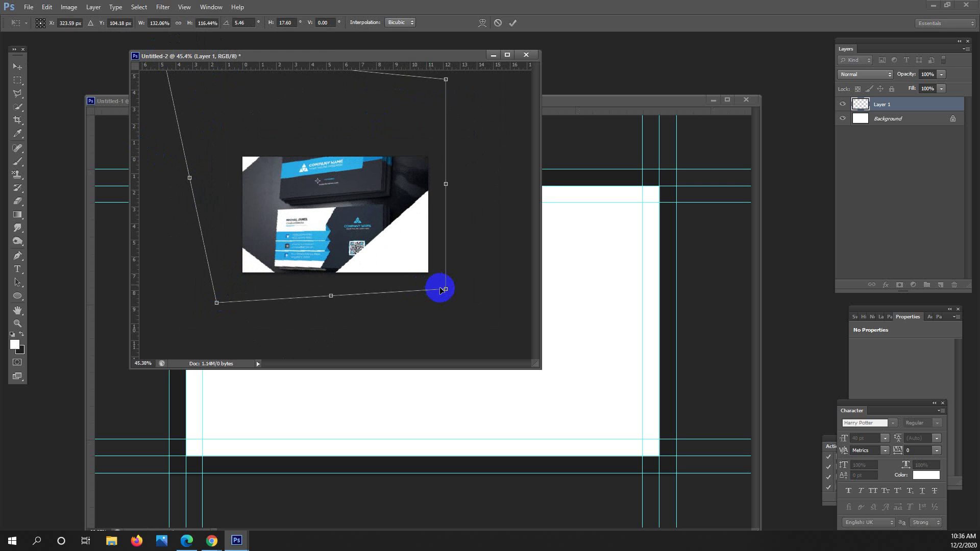
left_click_drag(448, 290, 459, 290)
mouse_move(216, 302)
left_mouse_down()
mouse_move(192, 324)
mouse_move(203, 314)
left_mouse_up()
left_click_drag(319, 241, 318, 199)
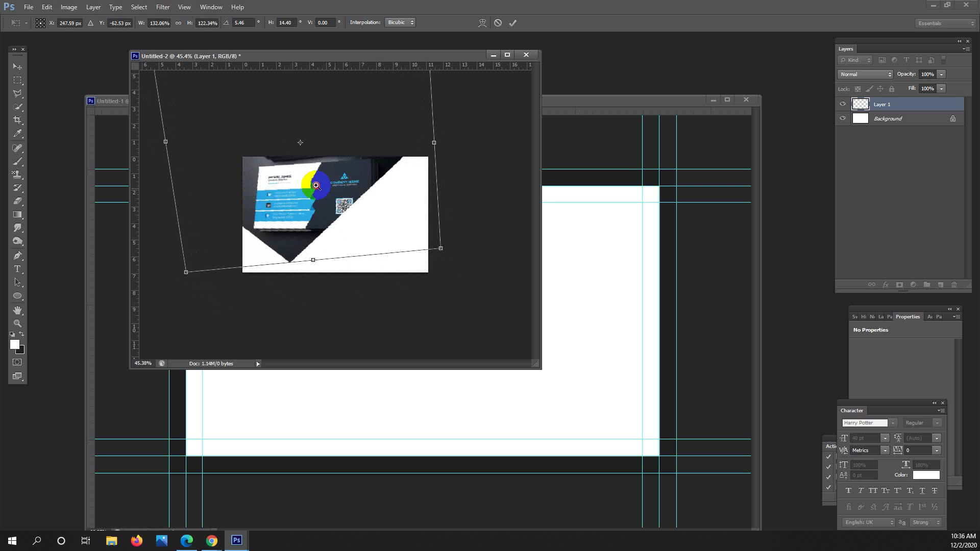
scroll(335, 214, "down", 2)
Refine the corner distortion until the front card is square and face-on, then apply it.
left_click_drag(227, 99, 195, 82)
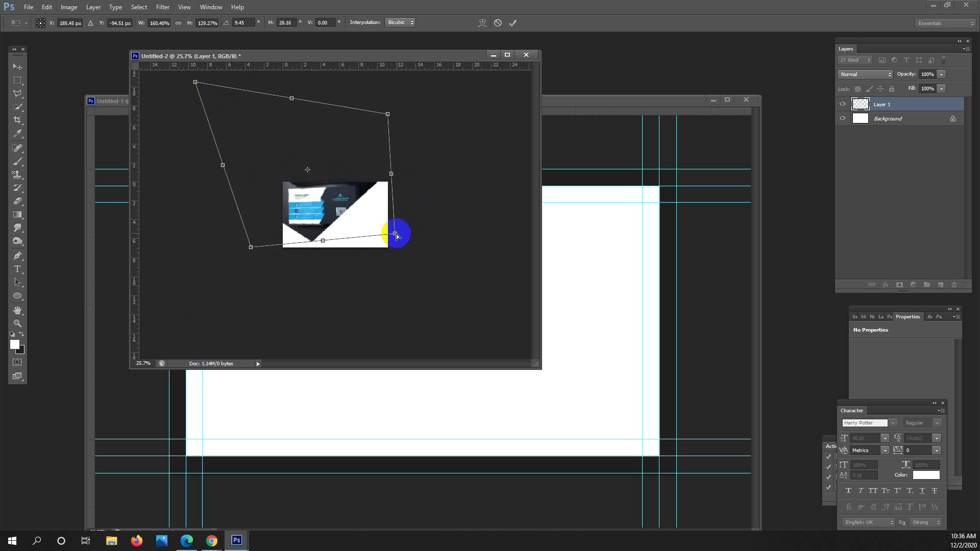
left_click_drag(397, 235, 401, 240)
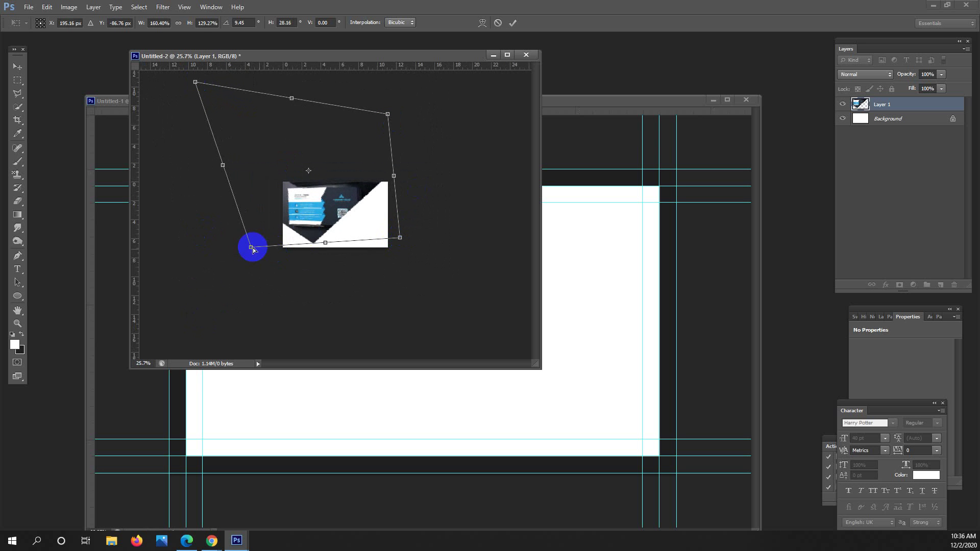
left_click_drag(252, 248, 241, 249)
left_click_drag(394, 219, 392, 240)
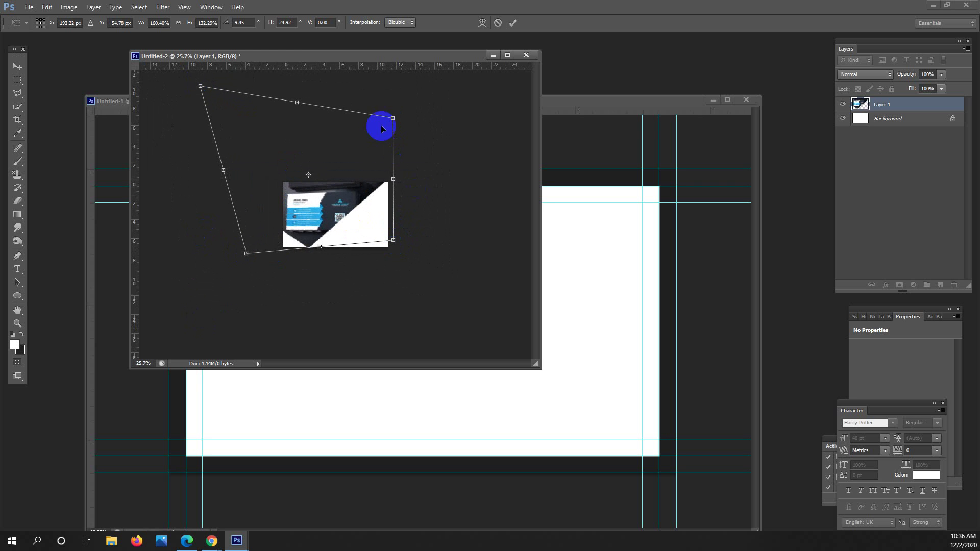
left_click_drag(394, 120, 397, 121)
left_click_drag(358, 192, 363, 195)
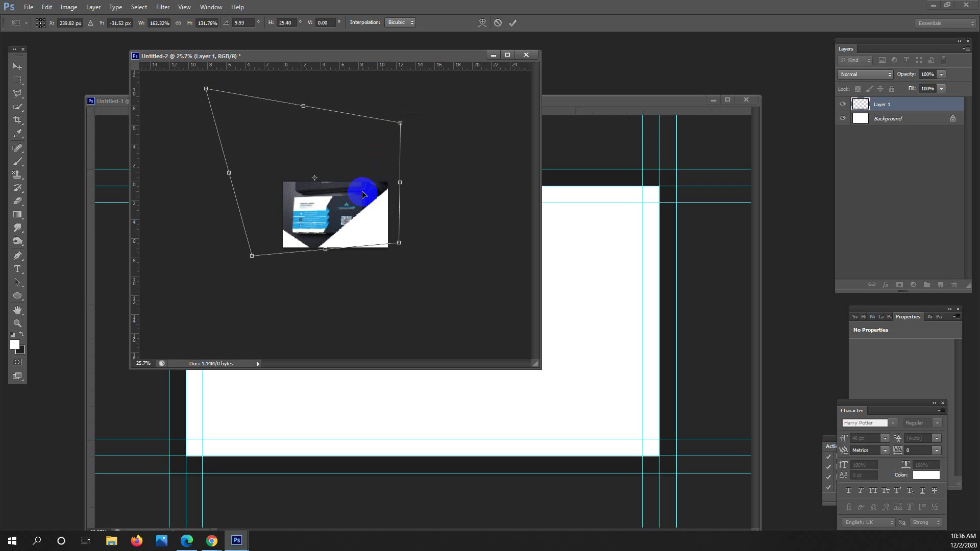
key("Return")
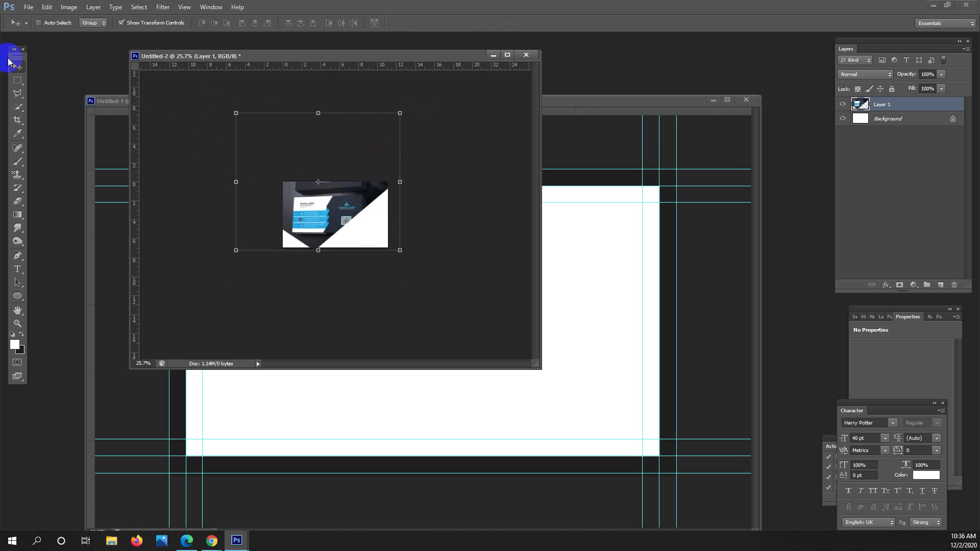
Enlarge the straightened photo, shift it up, and commit the transform.
left_click_drag(401, 251, 428, 274)
left_click_drag(361, 225, 394, 192)
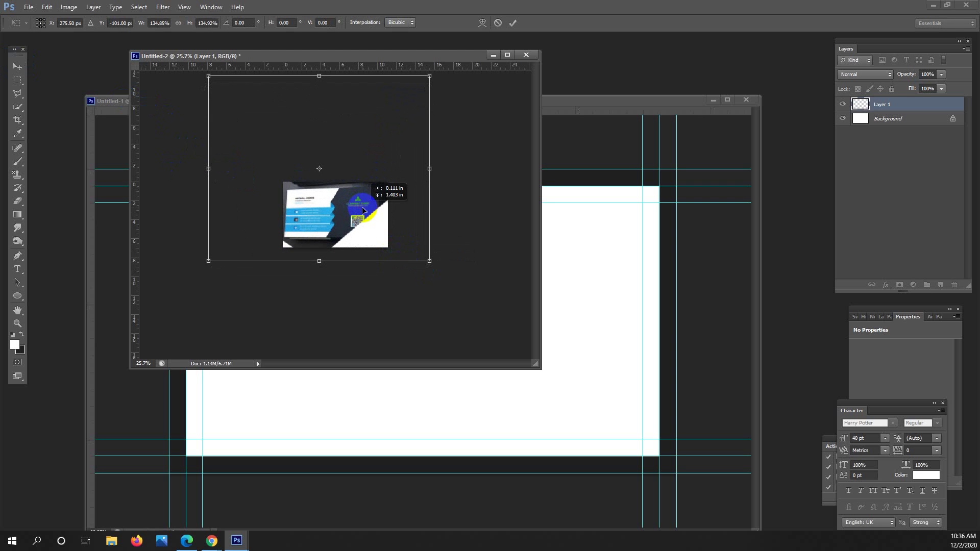
double_click(316, 202)
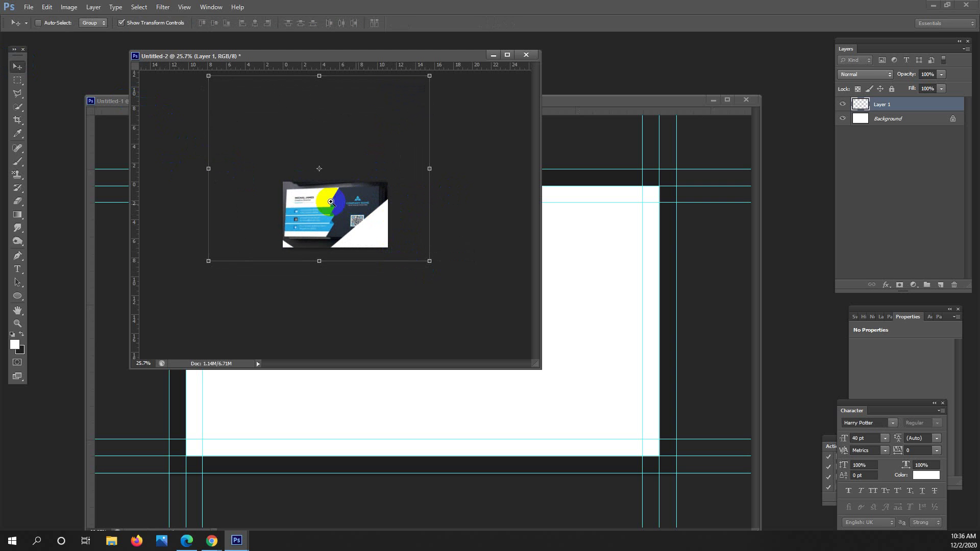
Select the Rectangular Marquee, zoom to 70.71%, and bring Untitled-1 in front of the reference.
key("m")
key("ctrl+plus")
key("ctrl+plus")
key("ctrl+plus")
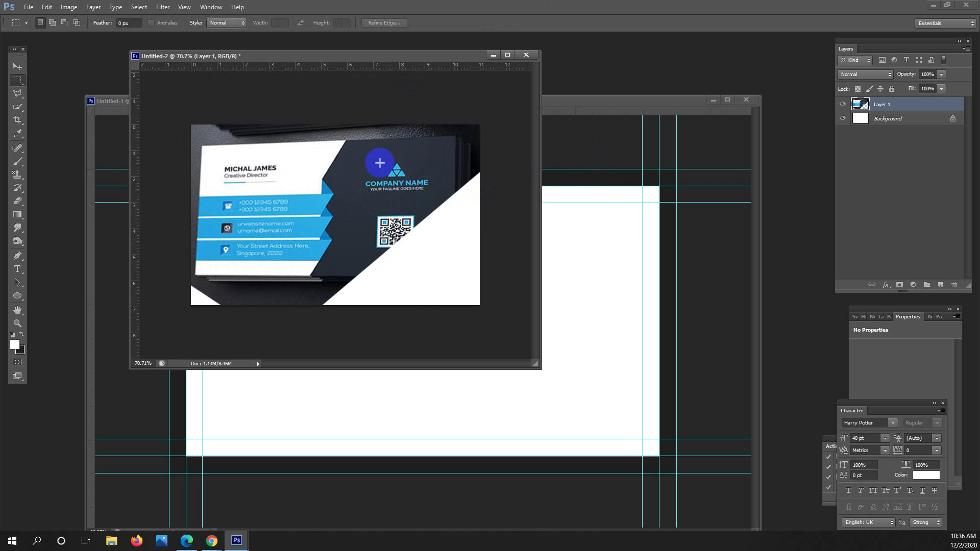
left_click(341, 147)
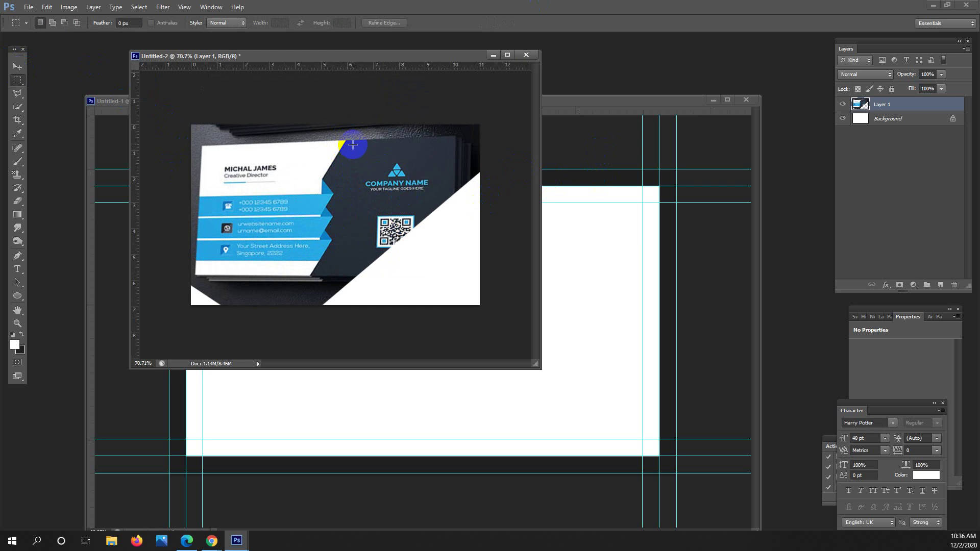
left_click(323, 177)
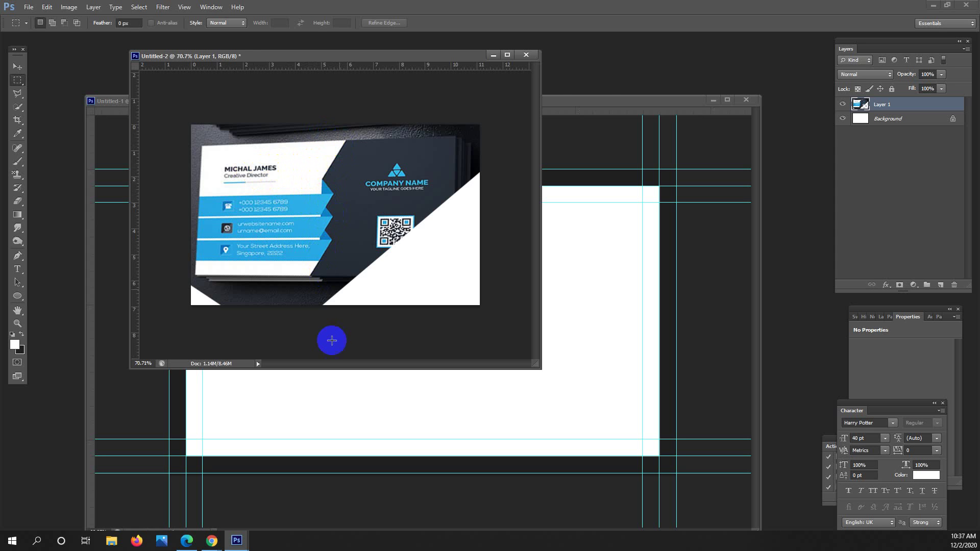
left_click(602, 100)
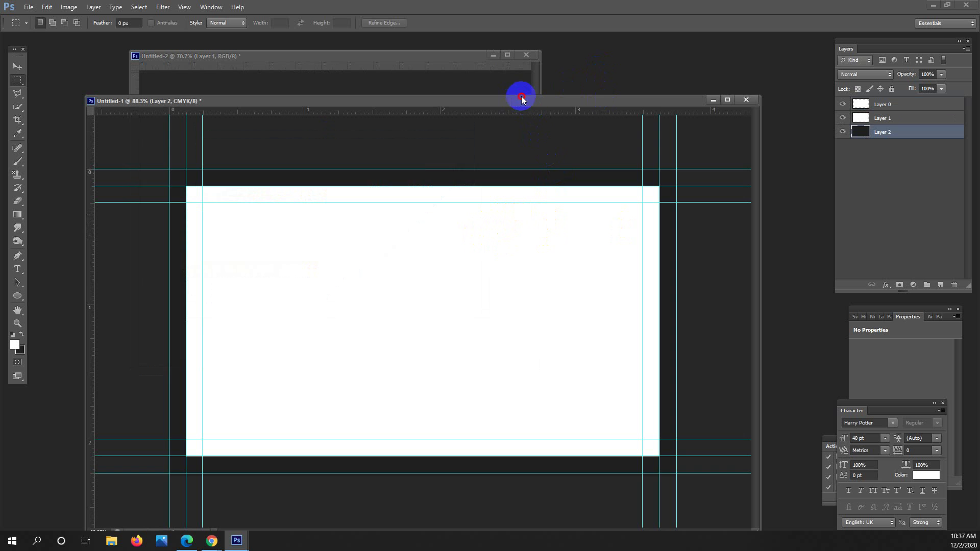
Hide the guides and add a vertical guide at 1.875 in on the card.
left_click_drag(522, 96, 515, 90)
key("ctrl+semicolon")
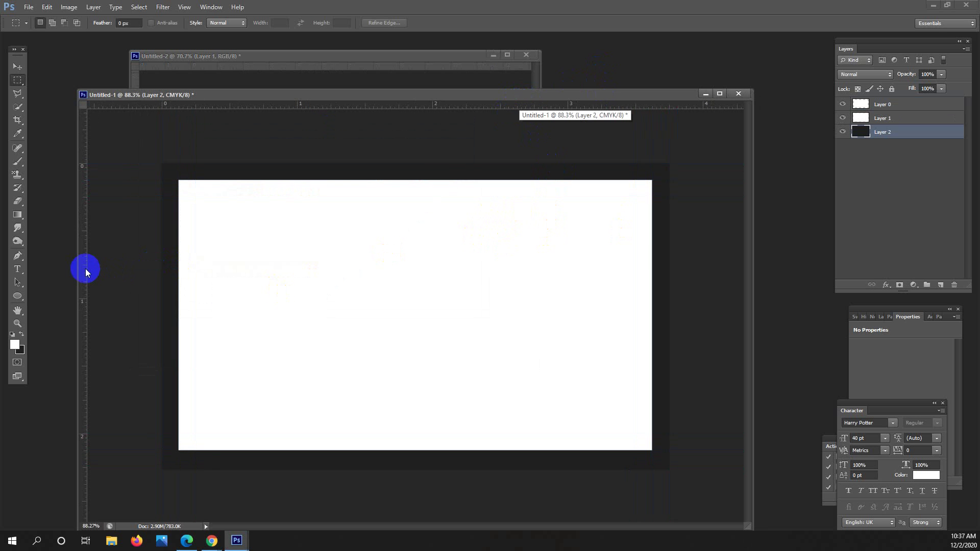
left_click_drag(85, 272, 418, 325)
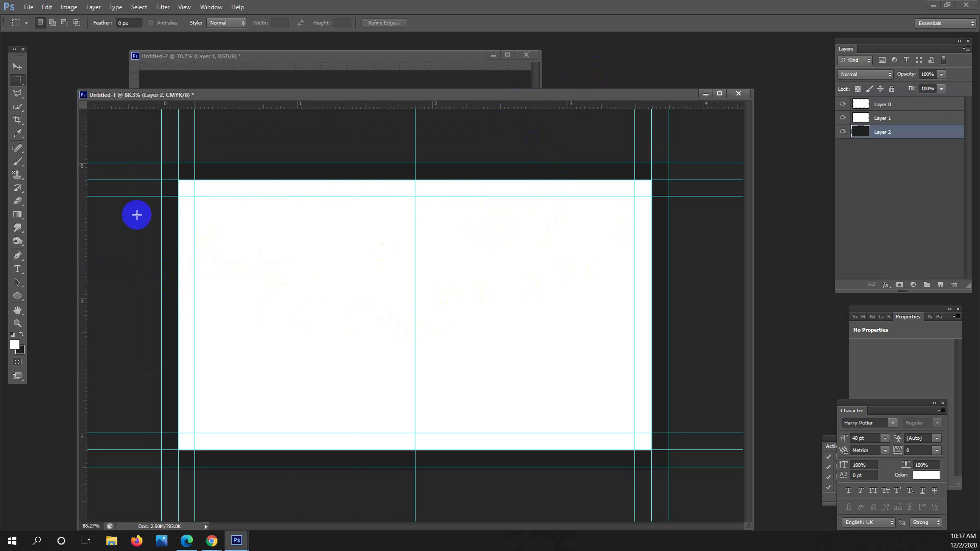
left_click(17, 93)
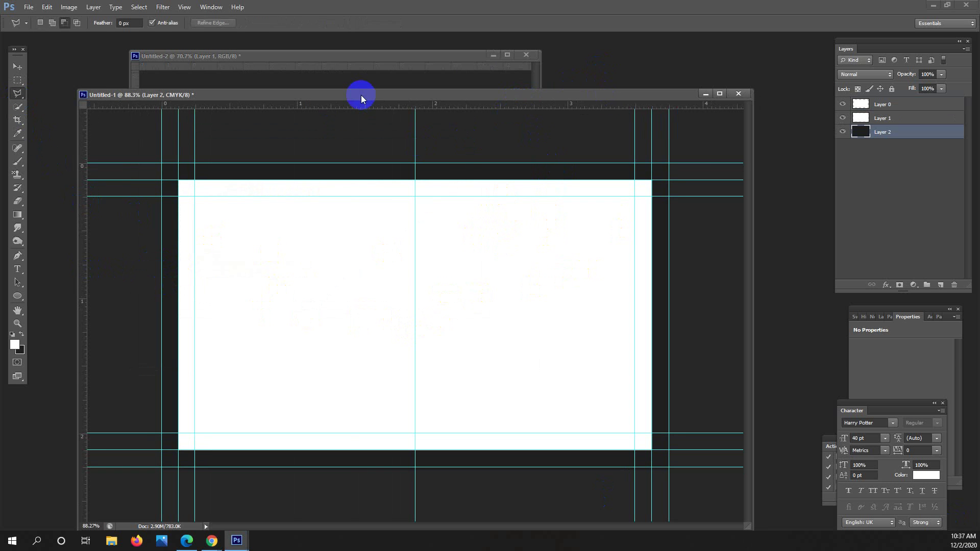
left_click_drag(360, 95, 440, 93)
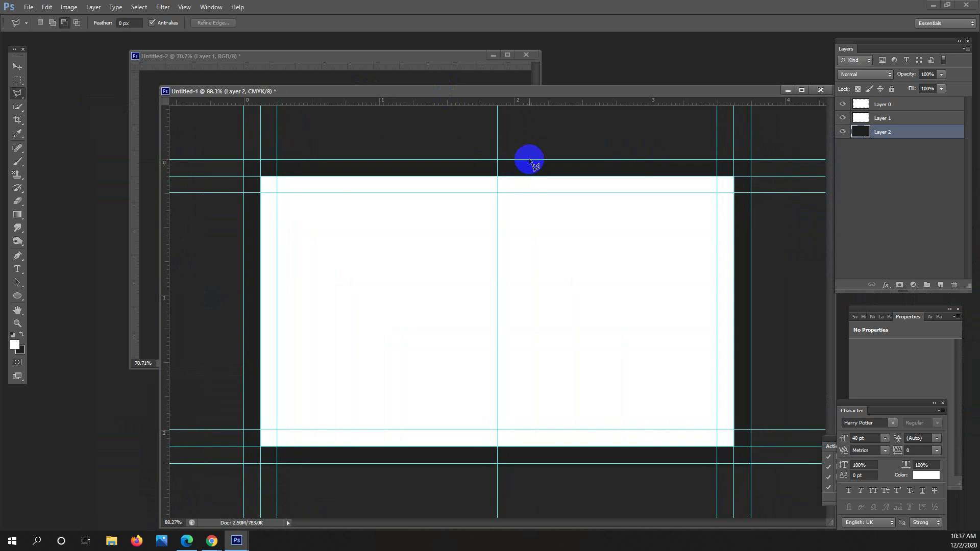
Trace a first angled selection down to the centre guide, then discard it.
left_click(530, 177)
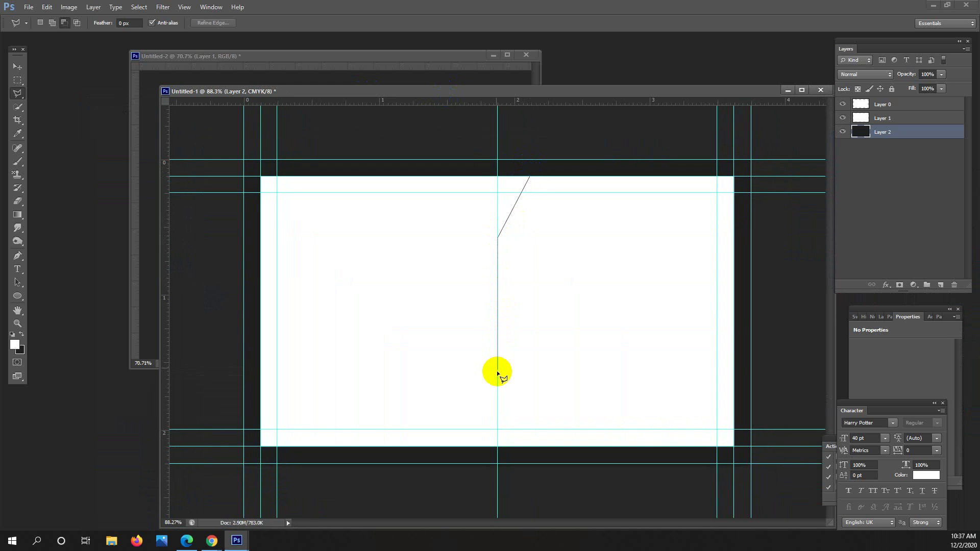
left_click(497, 373)
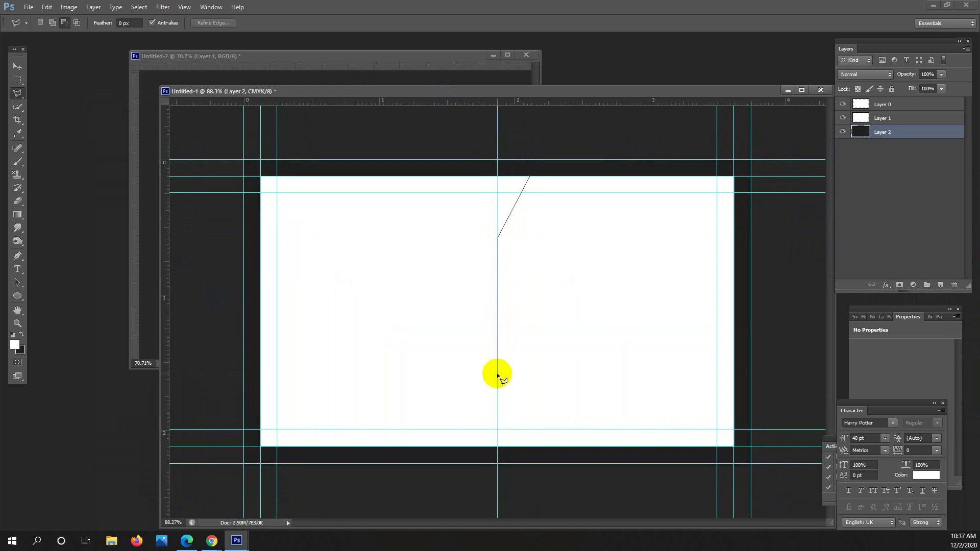
left_click(473, 430)
double_click(485, 416)
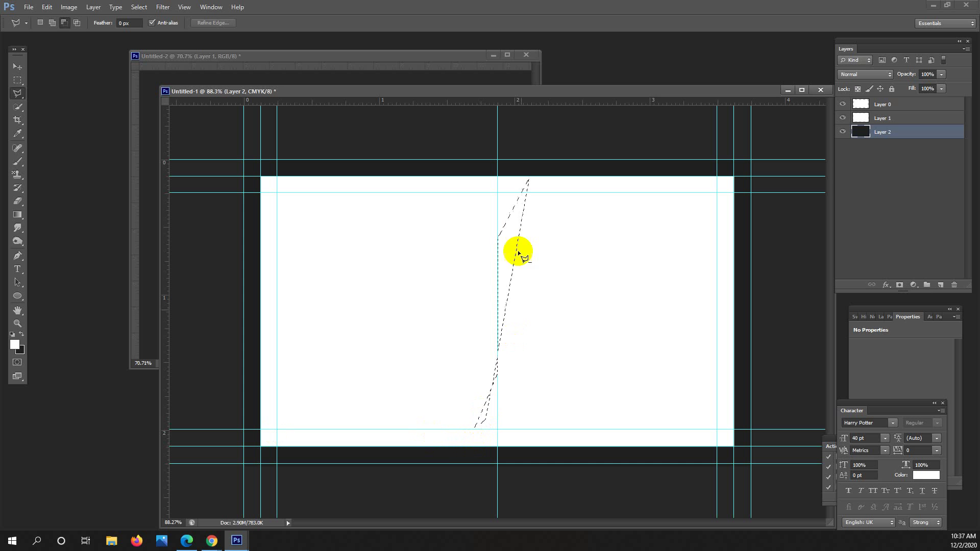
left_click(19, 94)
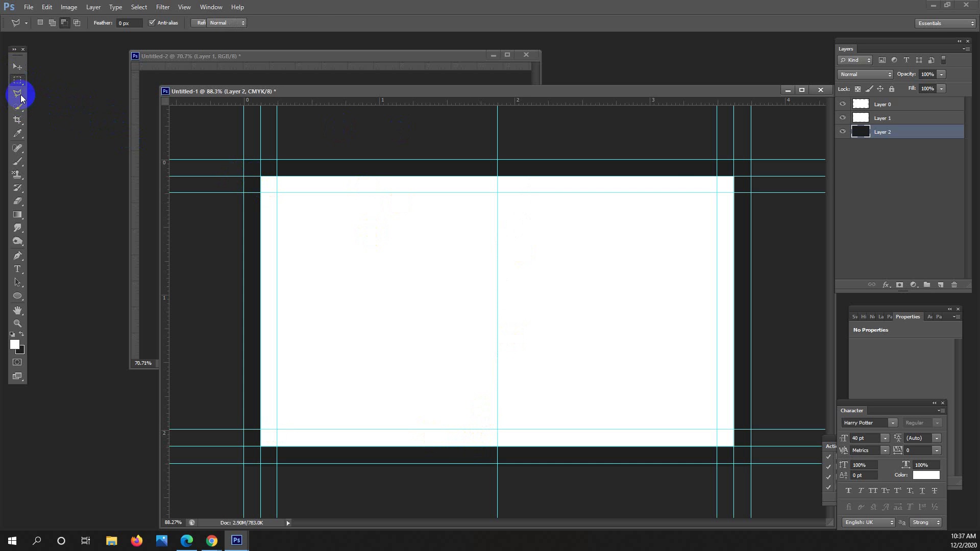
key("ctrl+d")
Outline the white panel with its slanted right edge and make Layer 0 active.
left_click(502, 176)
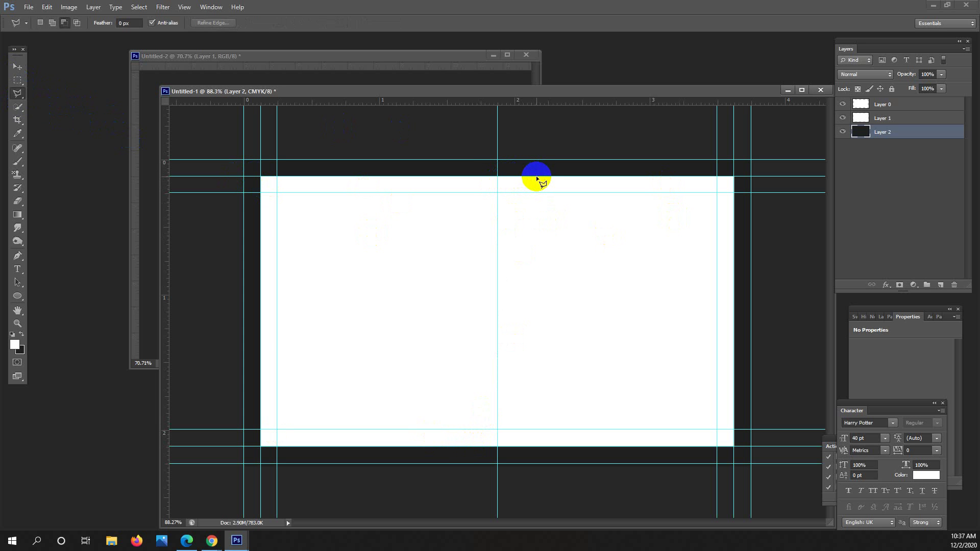
left_click(498, 236)
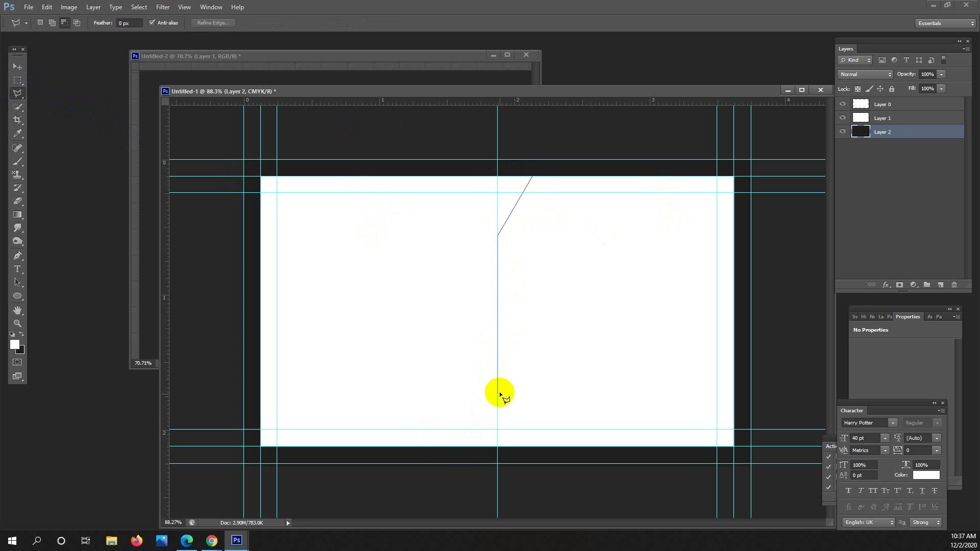
left_click(498, 389)
left_click(470, 446)
left_click(277, 430)
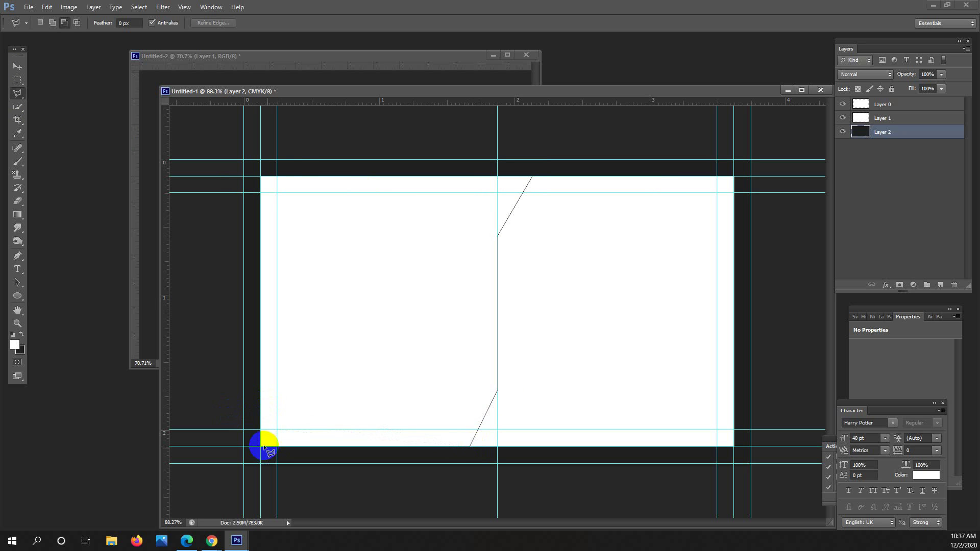
left_click(261, 176)
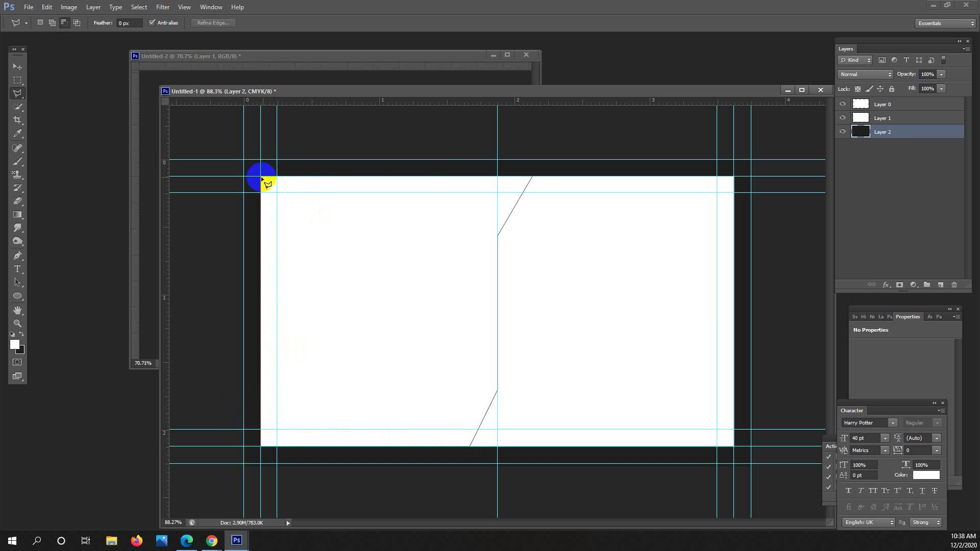
left_click(532, 177)
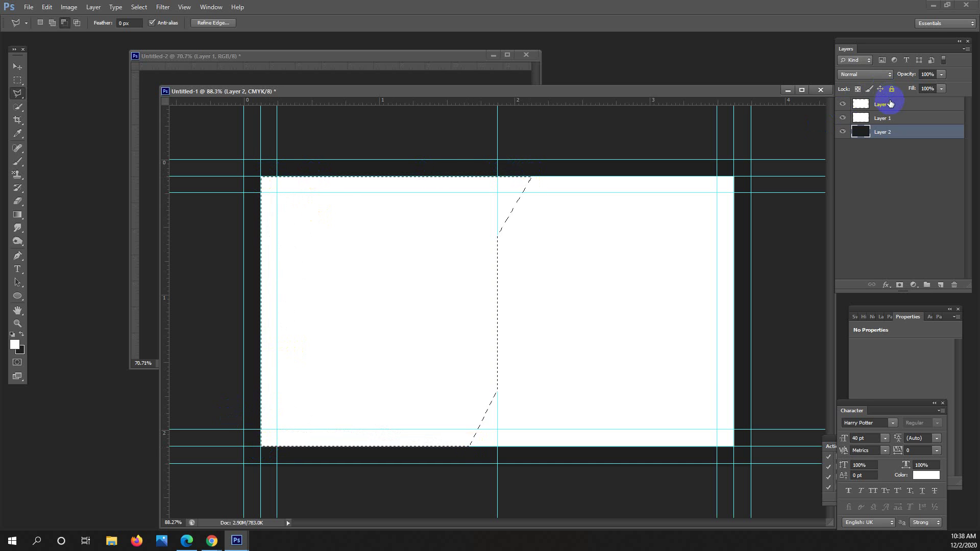
left_click(891, 105)
Clear the selection and create a new Layer 4 positioned beneath Layer 3.
left_click(941, 285)
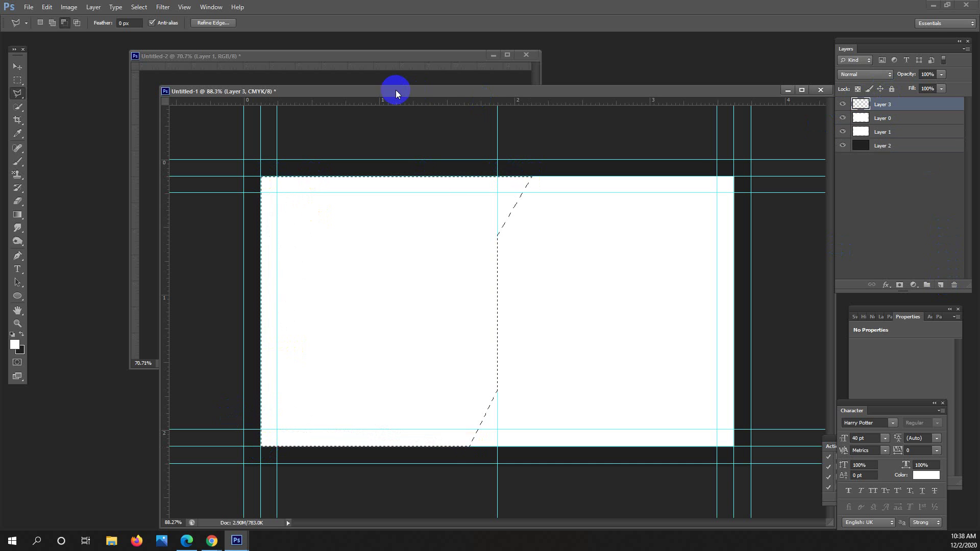
left_click_drag(398, 91, 490, 109)
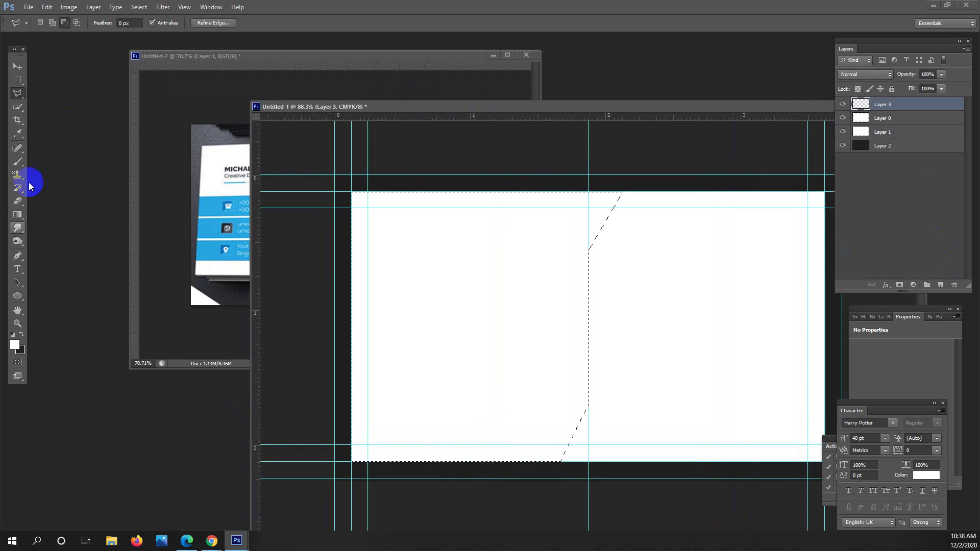
left_click(18, 133)
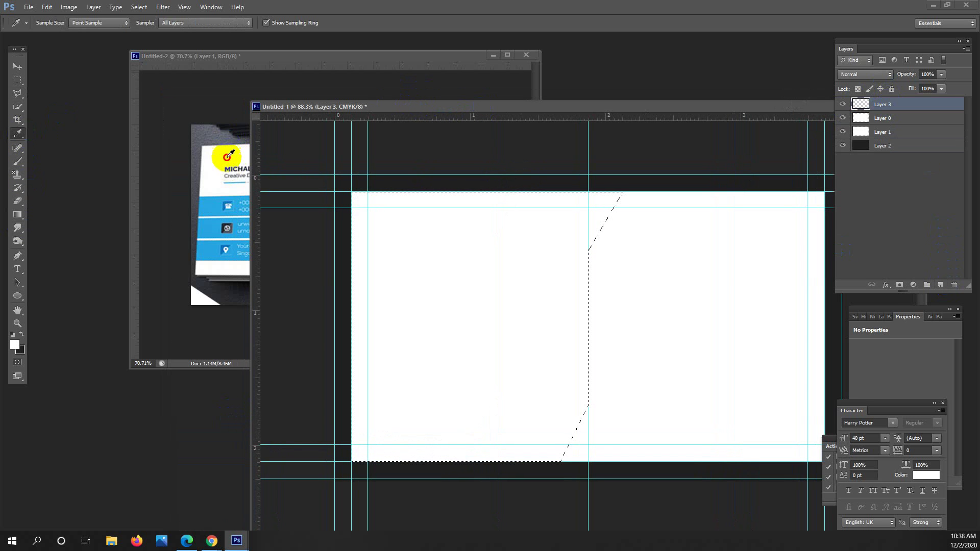
left_click_drag(405, 146, 320, 110)
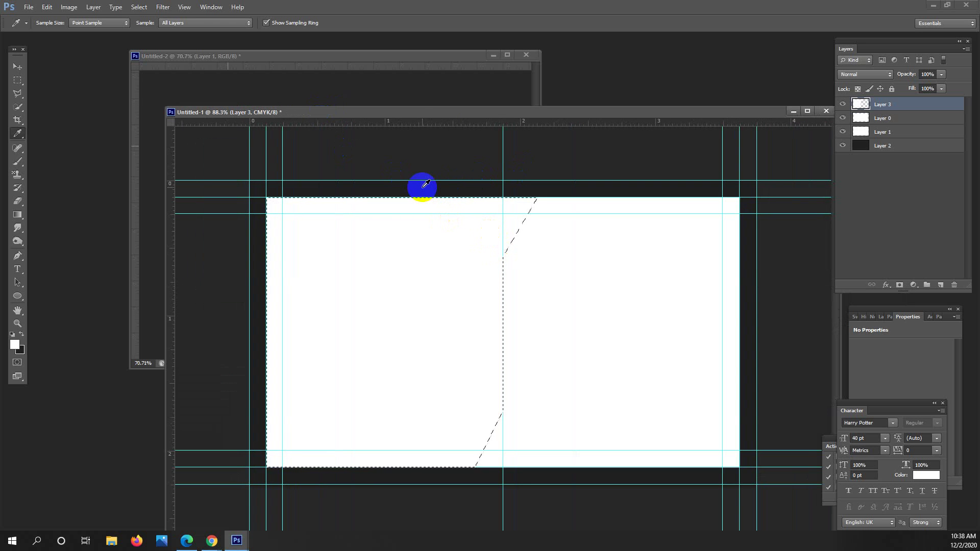
left_click(20, 79)
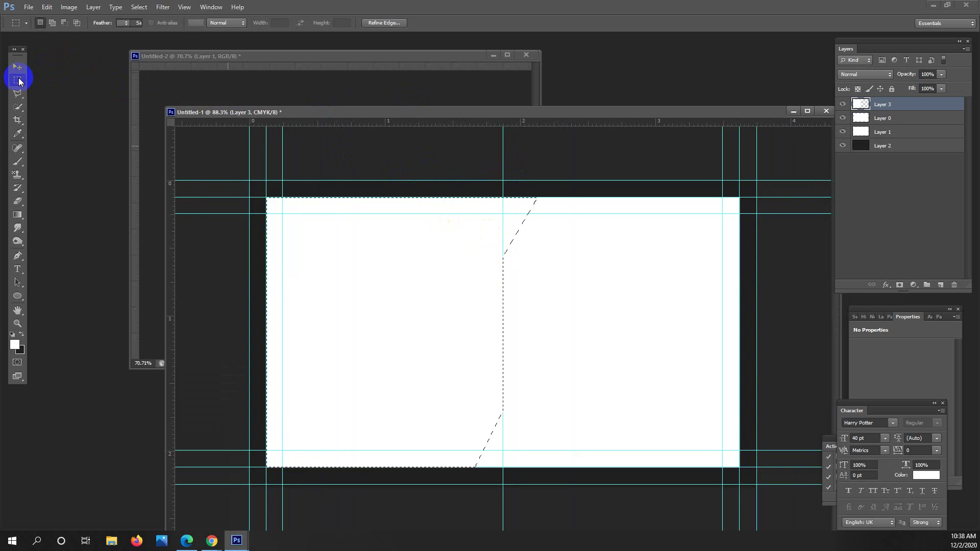
left_click(578, 262)
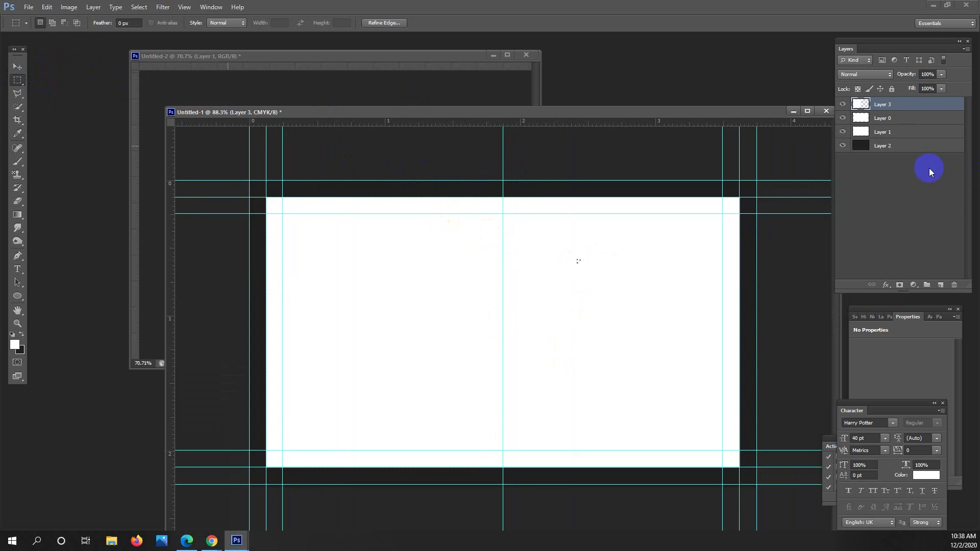
left_click(940, 285)
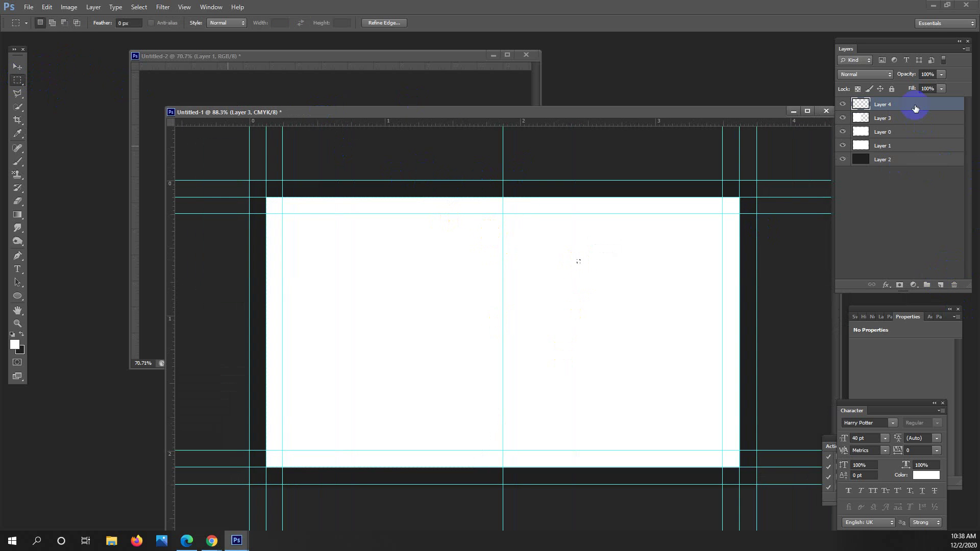
left_click_drag(913, 102, 929, 130)
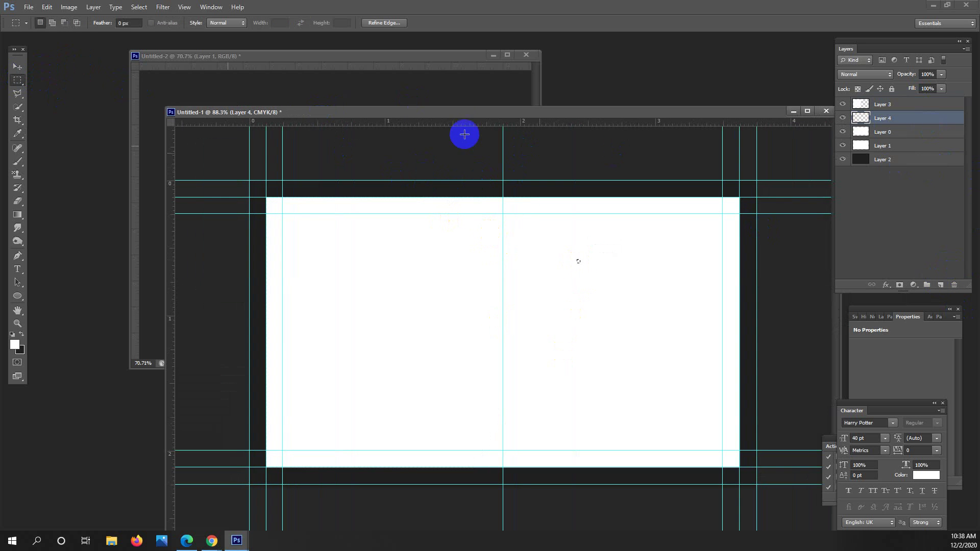
Sample the dark navy from the reference card as the foreground colour.
left_click_drag(462, 113, 681, 121)
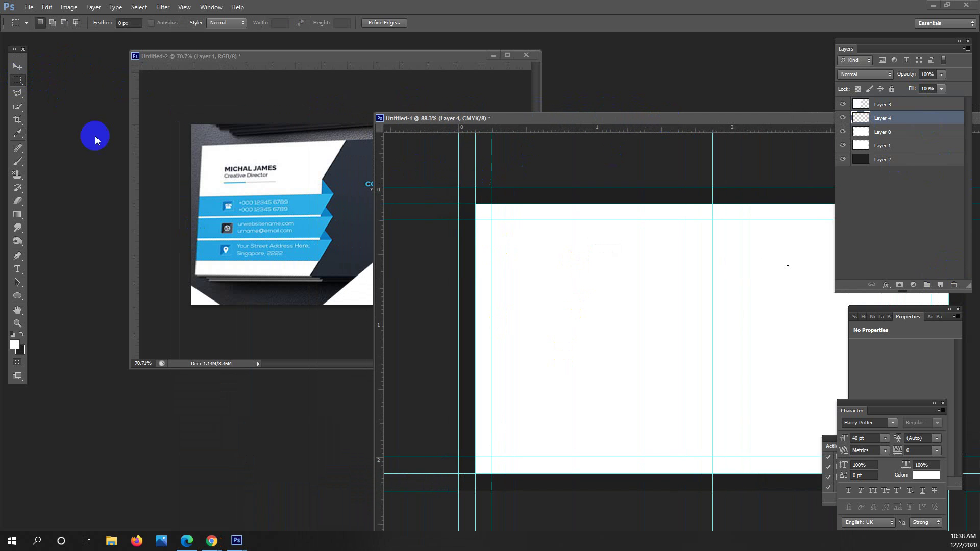
left_click(17, 133)
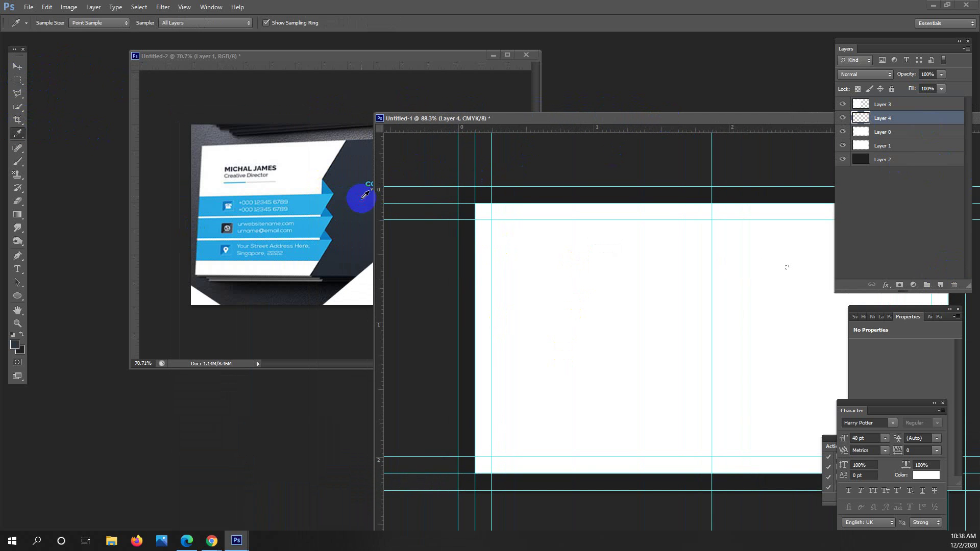
left_click_drag(365, 194, 383, 207)
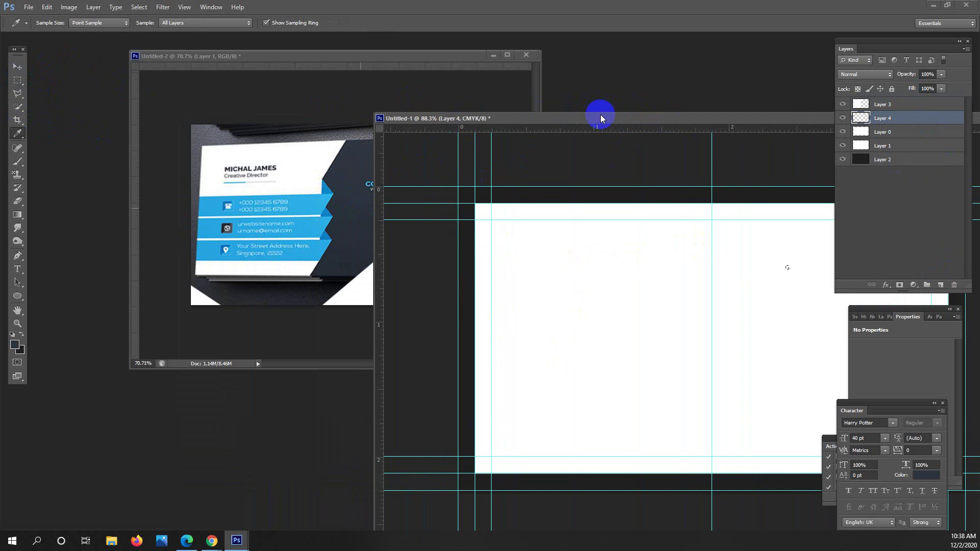
left_click_drag(598, 122, 332, 116)
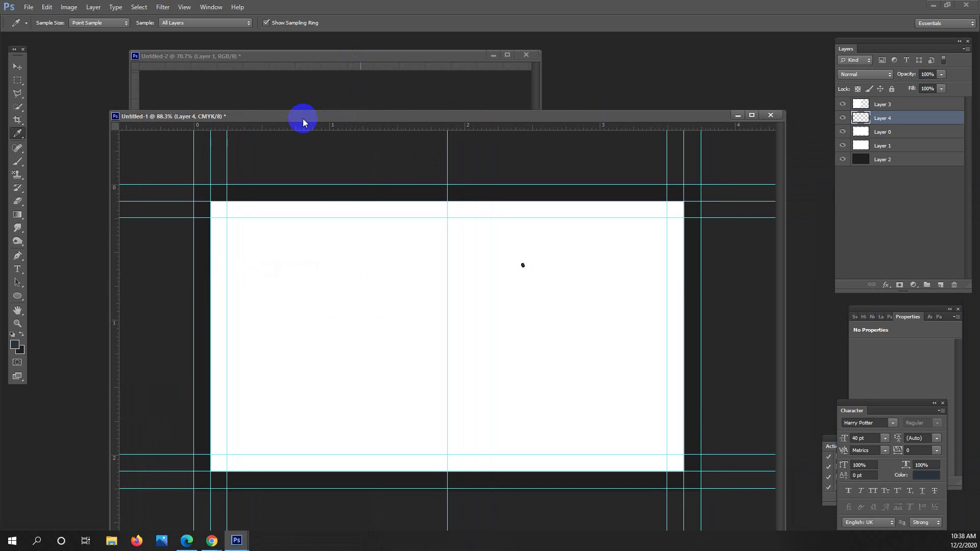
left_click(18, 81)
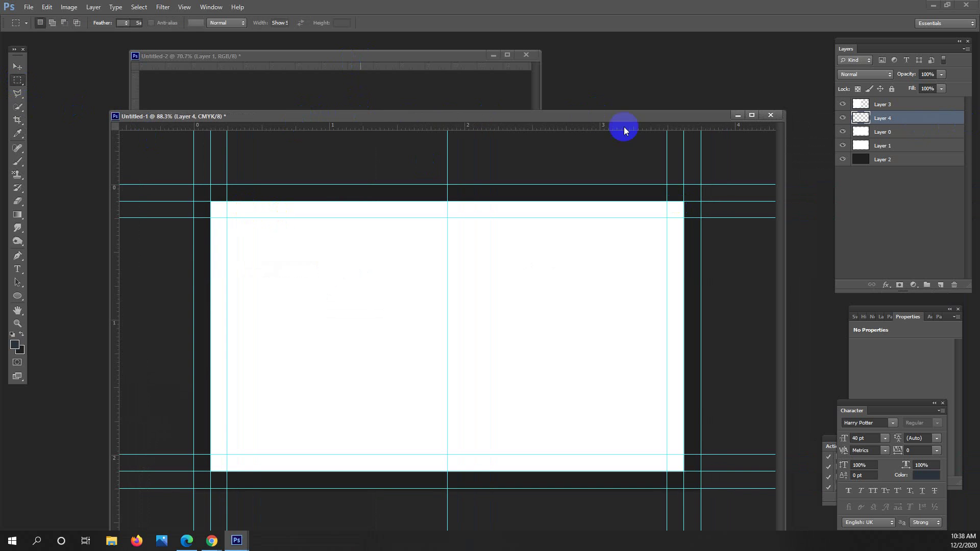
left_click_drag(298, 116, 568, 156)
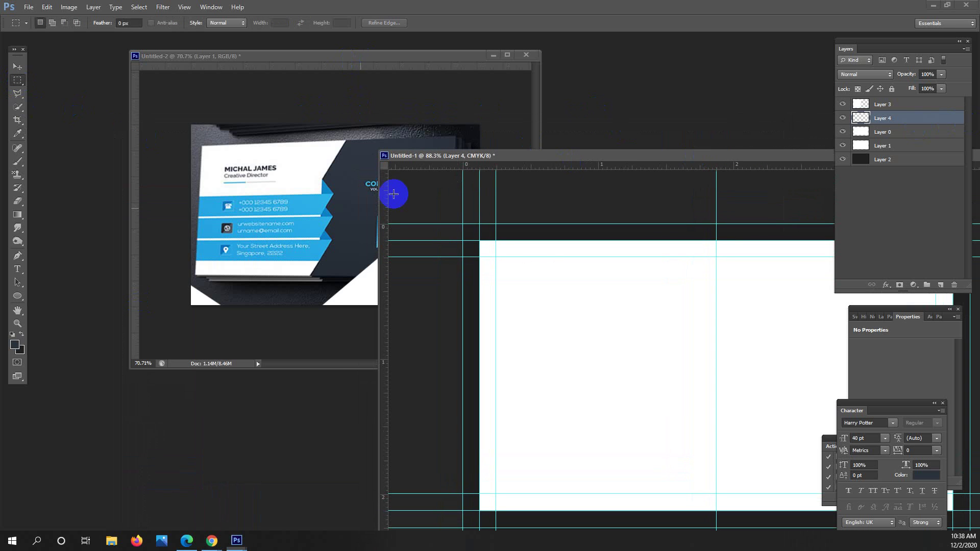
left_click(18, 134)
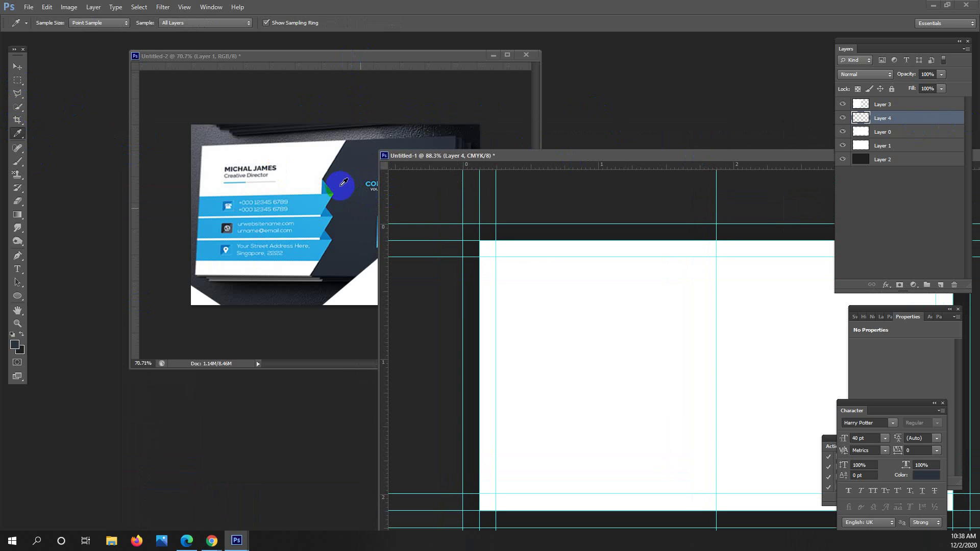
left_click_drag(534, 156, 470, 155)
Fill Layer 4 with the reference card's dark navy, resampling after a wrong colour.
key("alt+BackSpace")
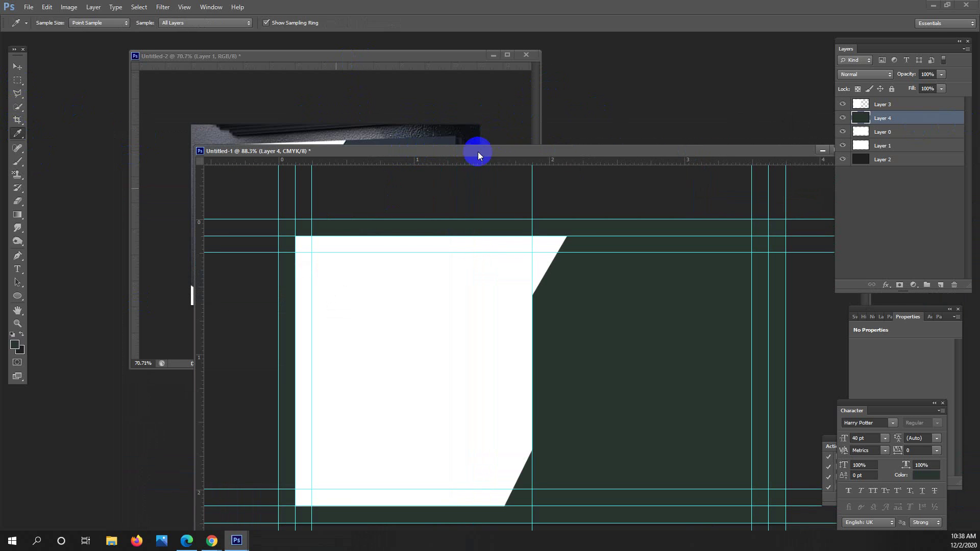
left_click_drag(476, 153, 519, 232)
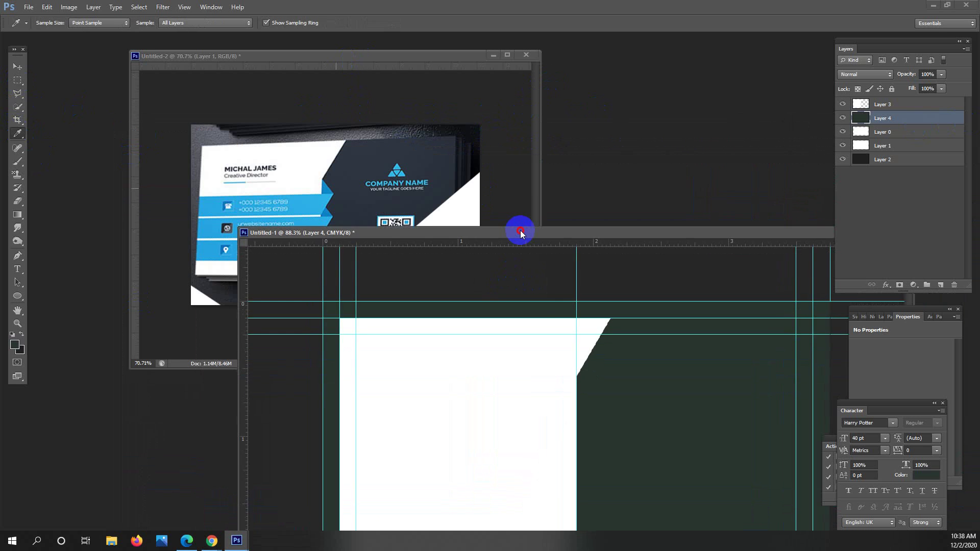
left_click(607, 257)
key("alt+BackSpace")
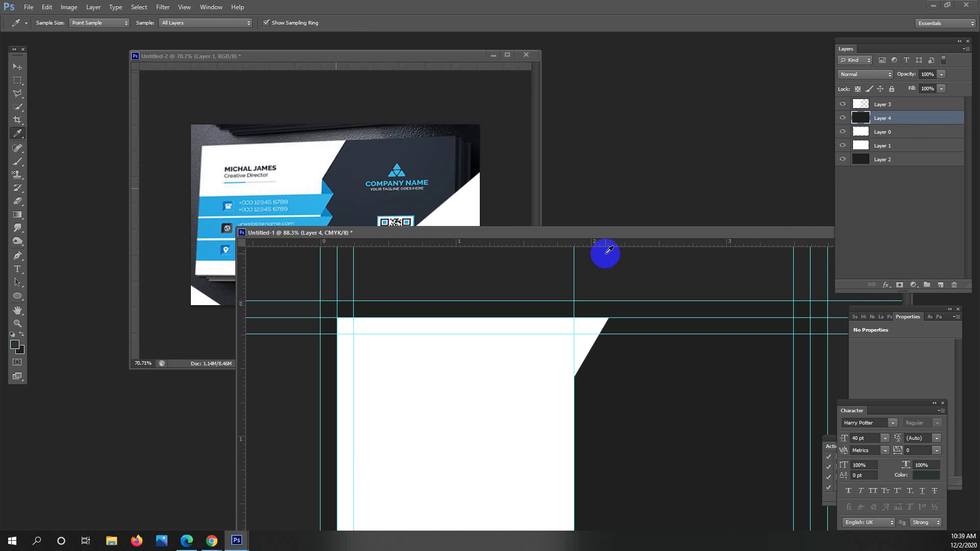
key("ctrl+z")
left_click(377, 196)
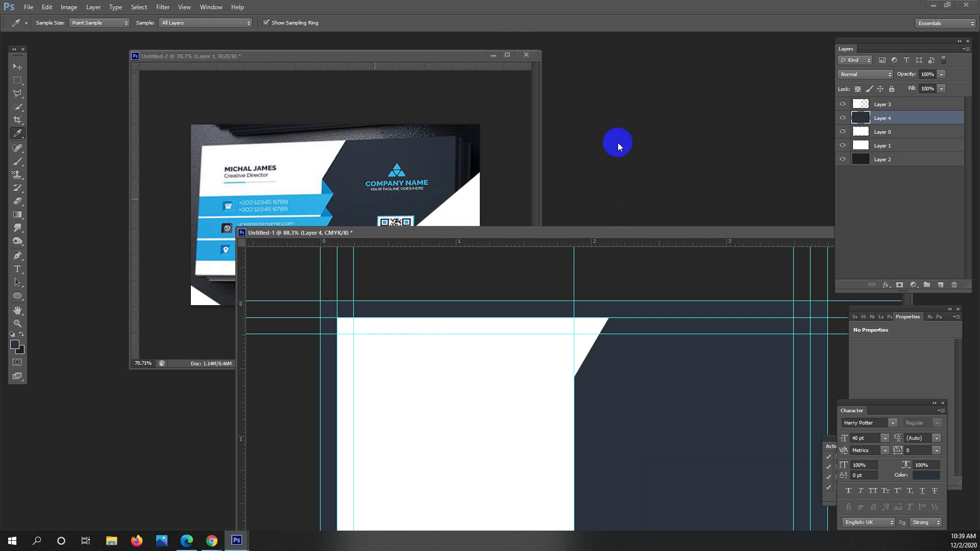
left_click_drag(566, 227, 652, 112)
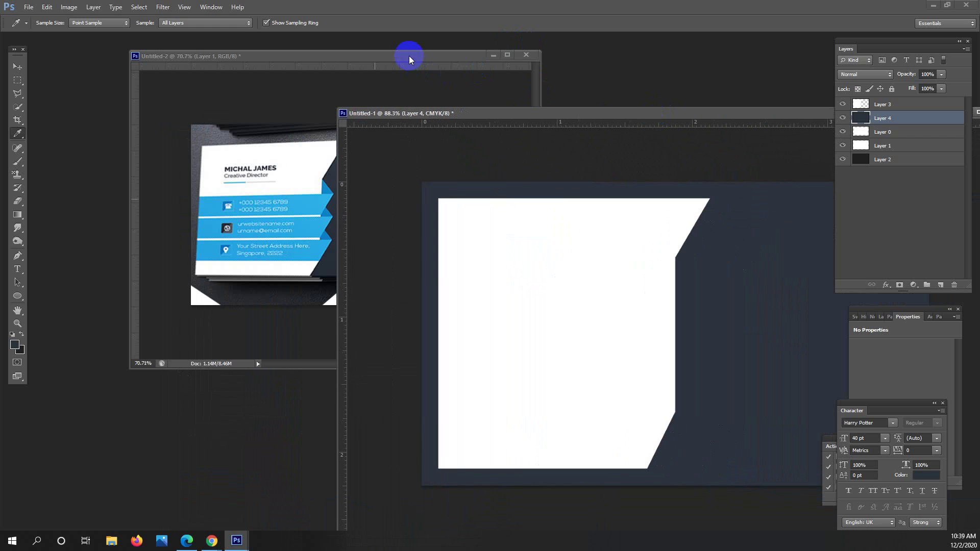
left_click_drag(506, 116, 284, 98)
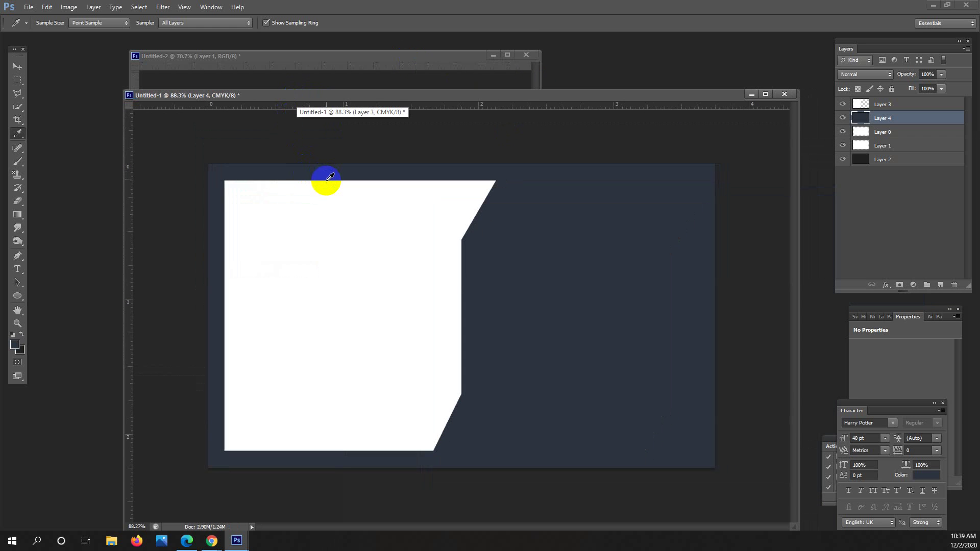
left_click(445, 158)
Select Layer 2 and pull the top crop edge down to a 2.127 in height.
left_click(892, 160)
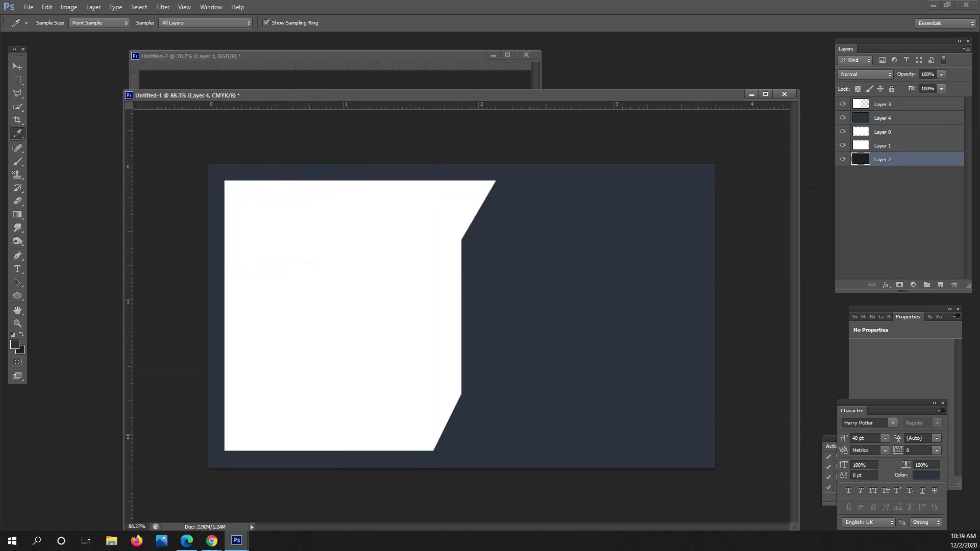
left_click(21, 124)
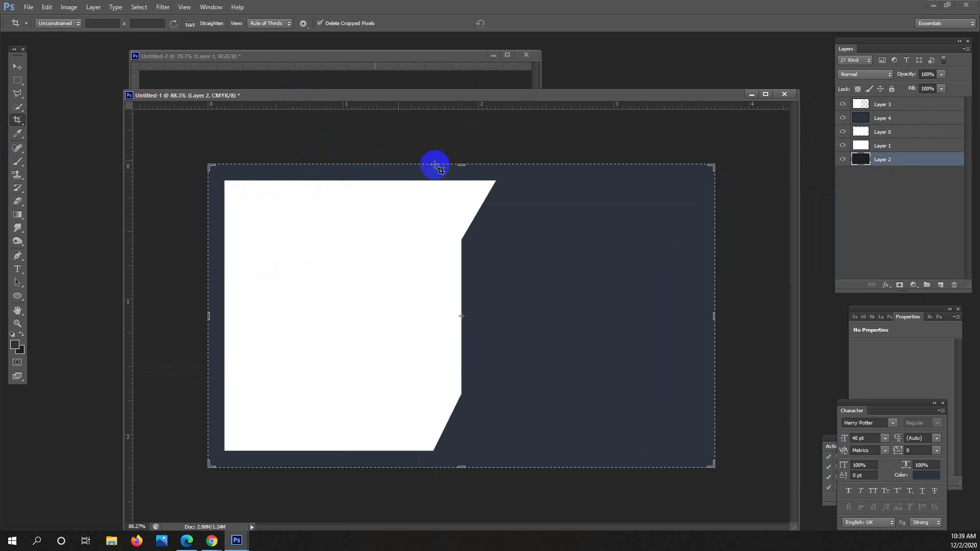
left_click_drag(461, 164, 461, 173)
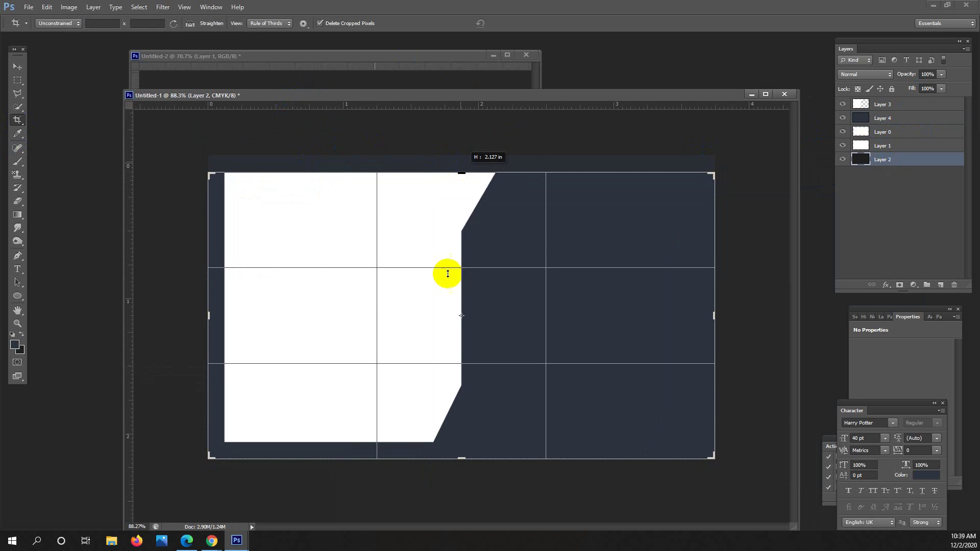
Pull the bottom, left and right crop edges inward and commit the crop to 3.5 × 2 in.
left_click_drag(462, 449, 462, 450)
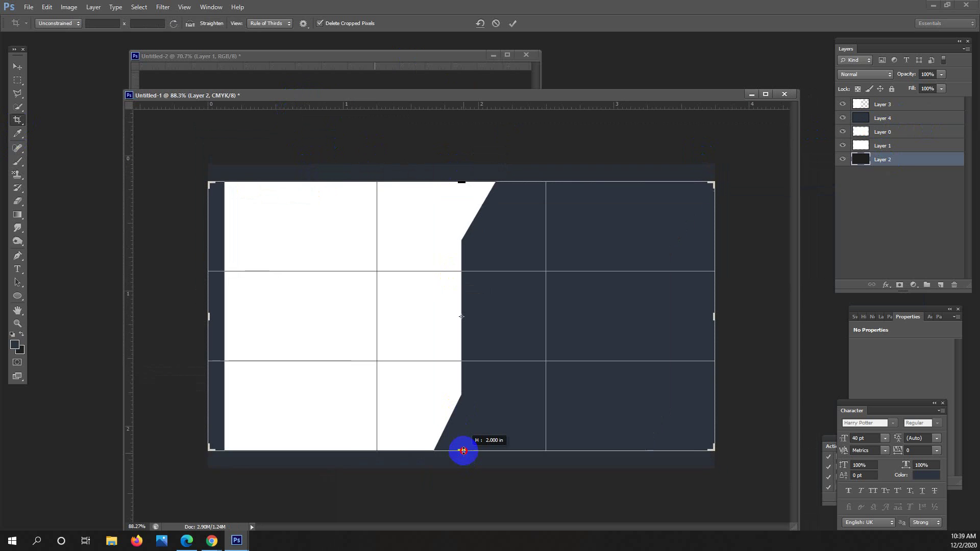
left_click_drag(212, 320, 215, 321)
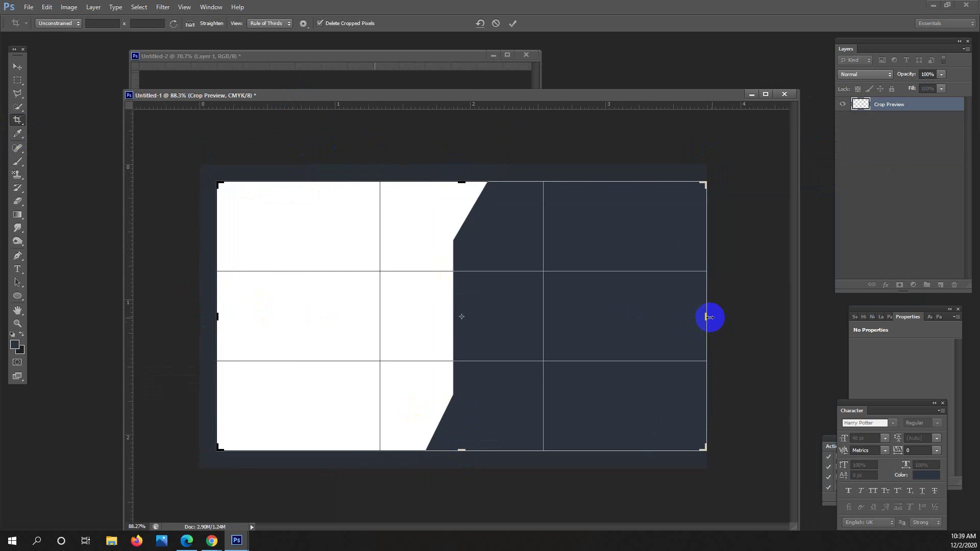
left_click_drag(708, 317, 704, 313)
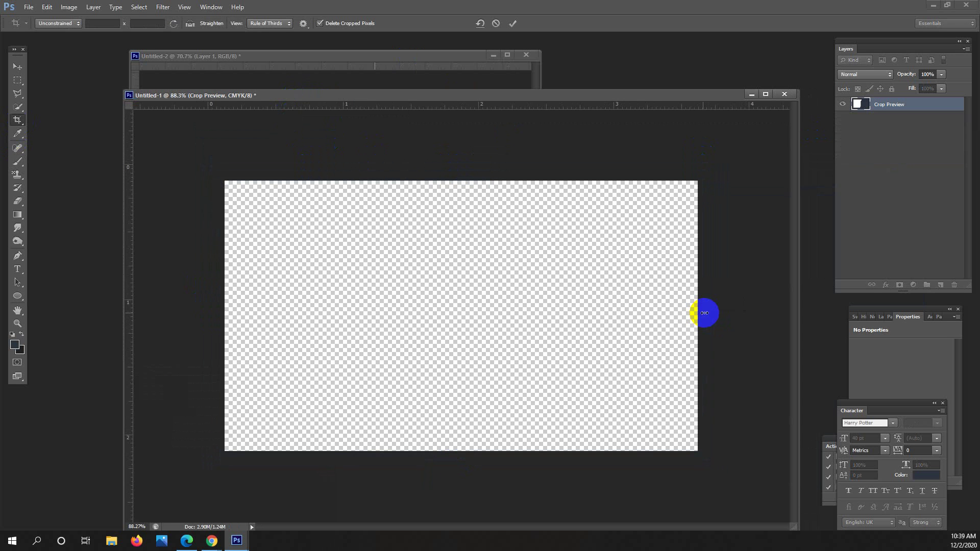
left_click(18, 80)
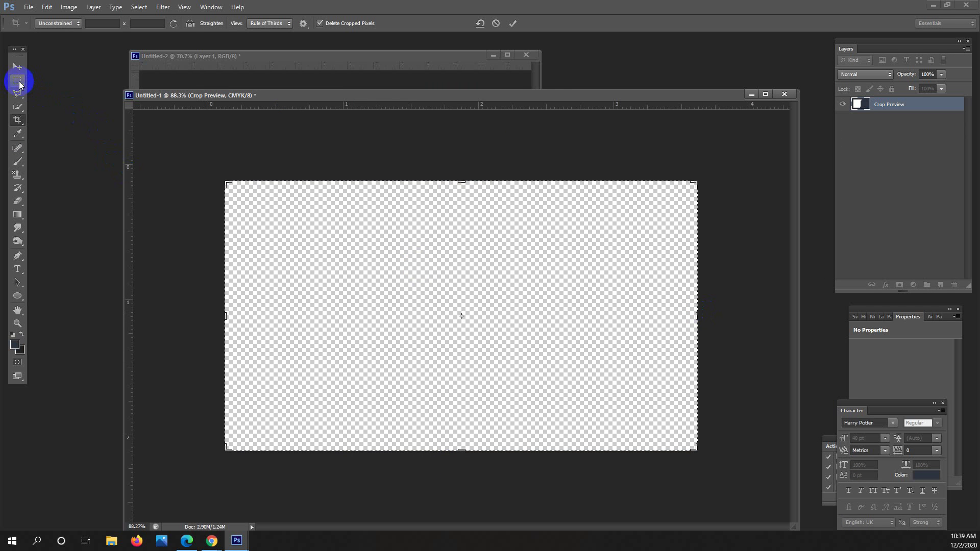
left_click(393, 252)
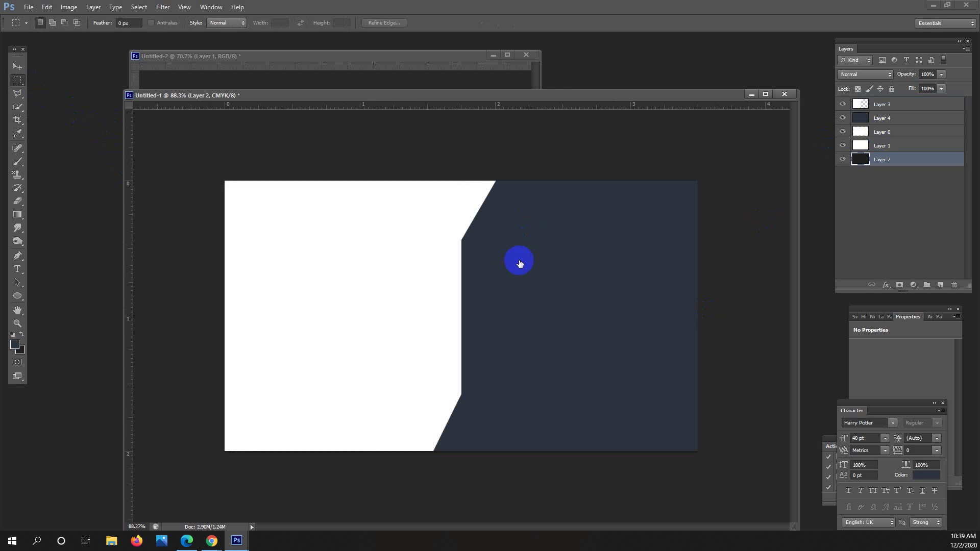
Zoom out and resize the Untitled-1 window so the reference card shows beside it.
left_click_drag(498, 260, 486, 227)
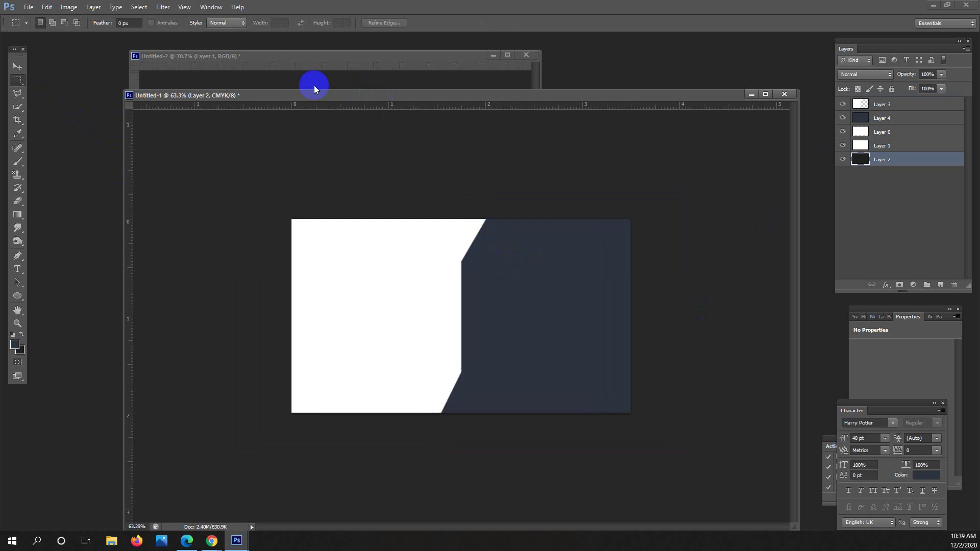
left_click_drag(250, 60, 141, 51)
left_click(496, 132)
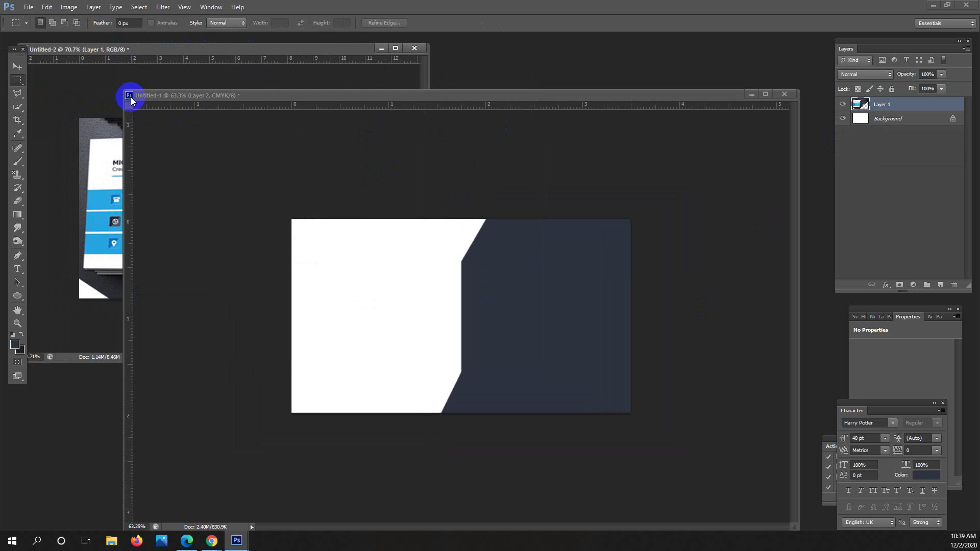
left_click_drag(123, 92, 398, 160)
left_click(497, 385)
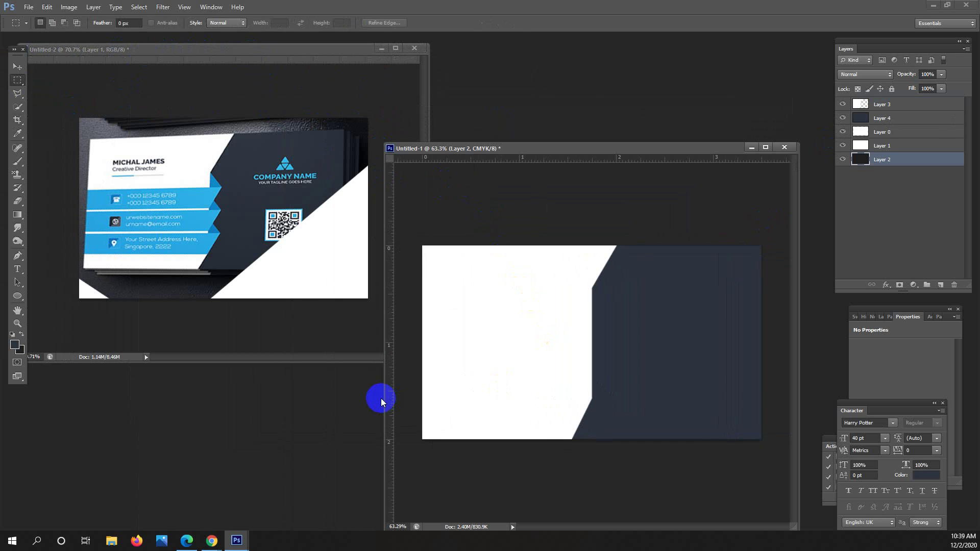
left_click_drag(384, 398, 324, 400)
scroll(580, 321, "up", 3)
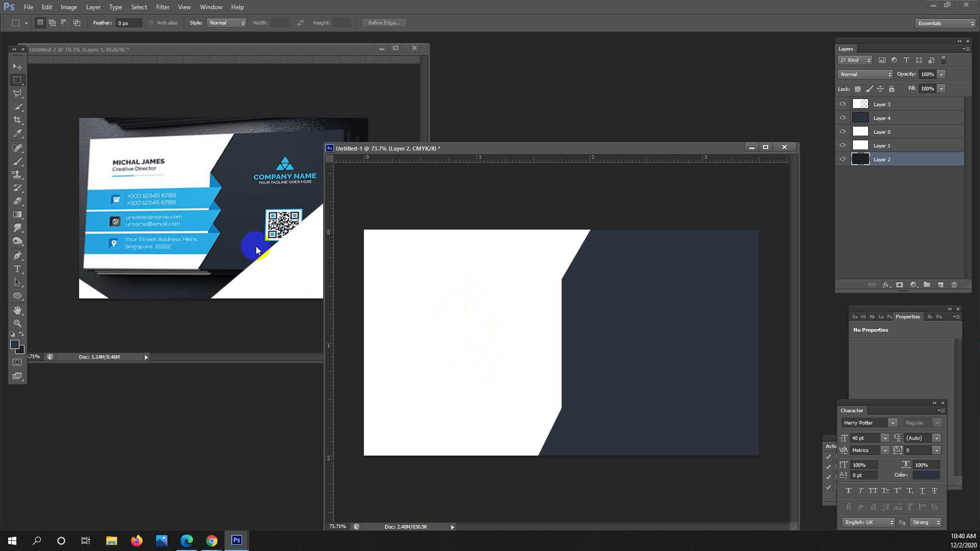
Start the stripe outline at the navy shape's bottom corner, placing points along the diagonal edge.
left_click(250, 271)
left_click(18, 93)
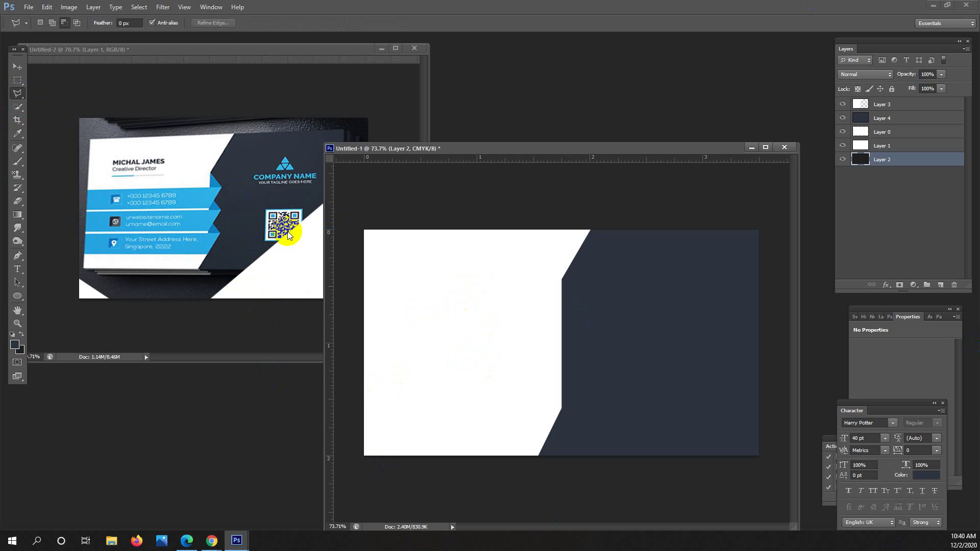
left_click(222, 199)
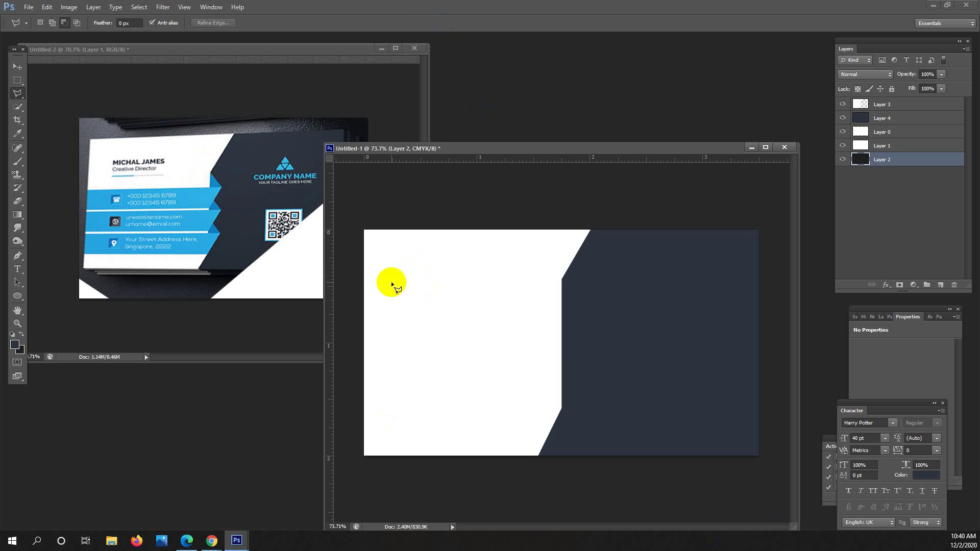
scroll(591, 459, "up", 2)
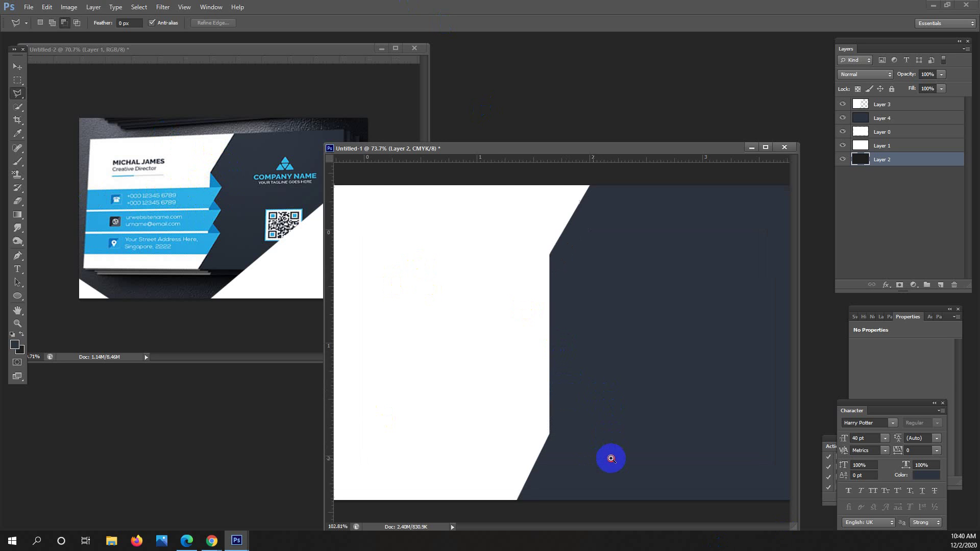
scroll(557, 465, "down", 1)
left_click(539, 466)
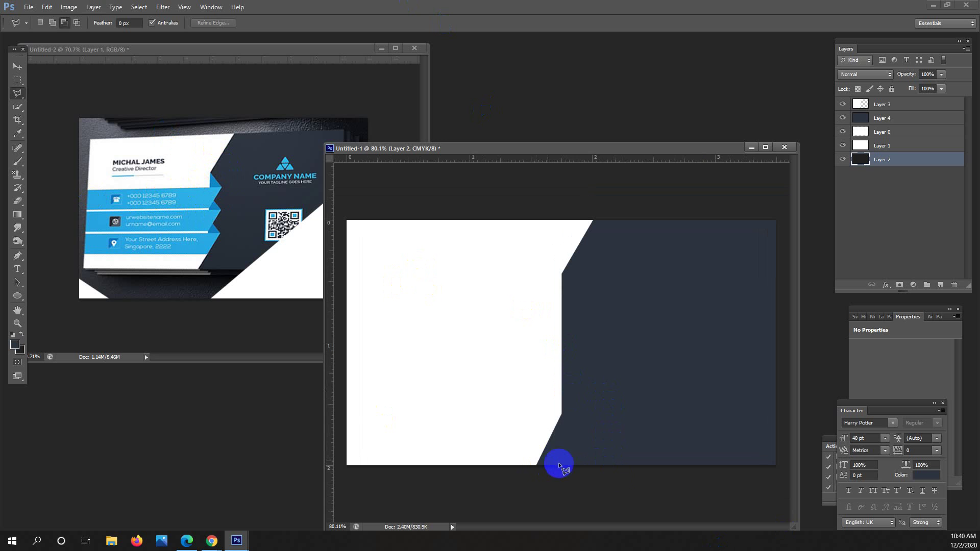
left_click(553, 433)
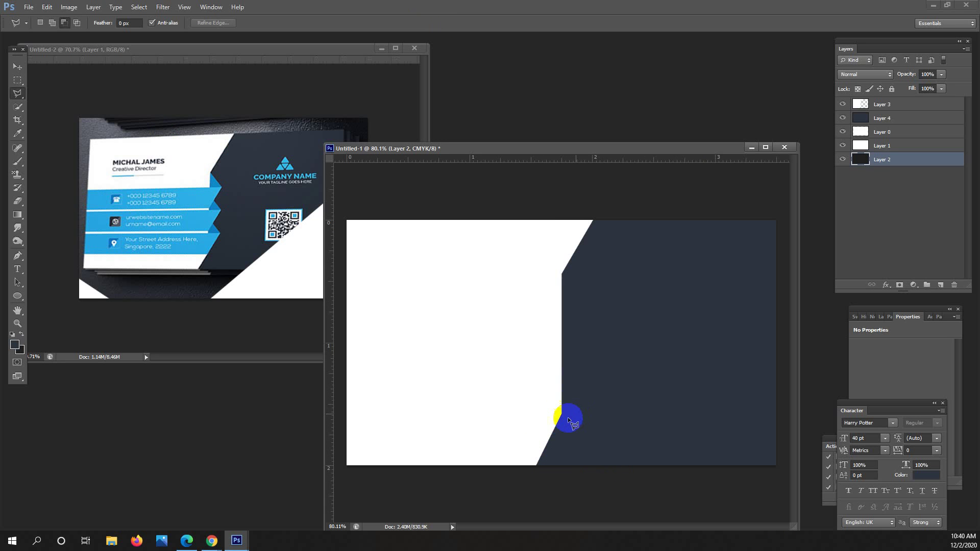
left_click(552, 421)
left_click(557, 412)
left_click(543, 427)
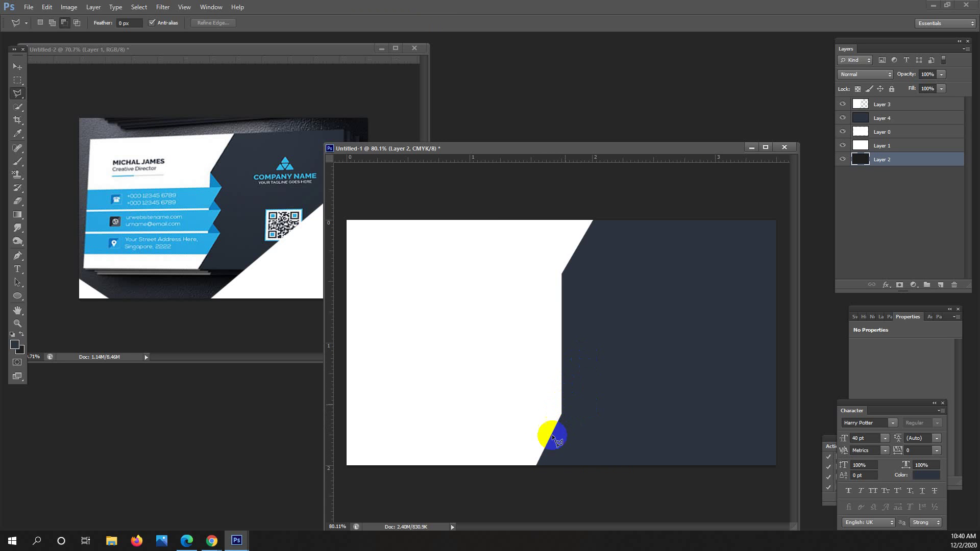
left_click(534, 444)
left_click(543, 439)
left_click(536, 461)
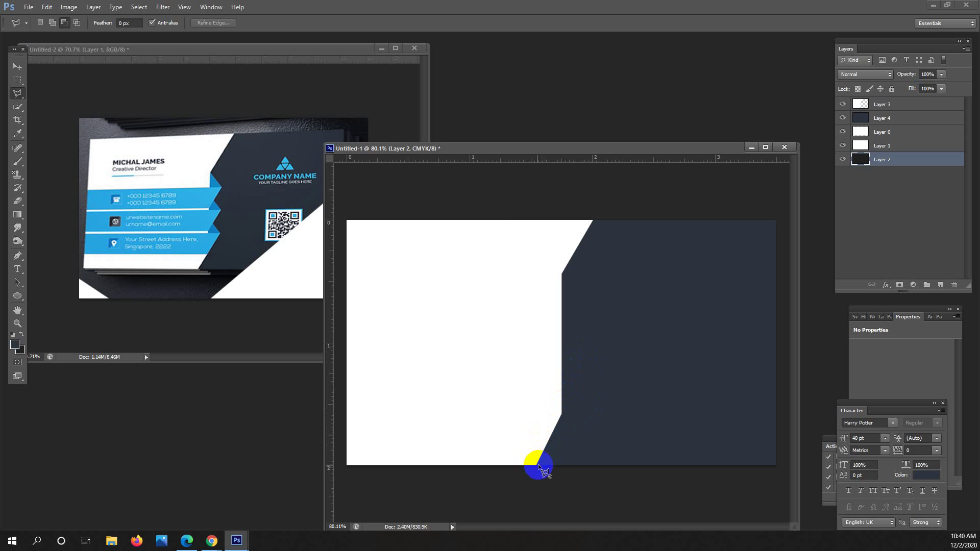
Close the stripe outline across the panel and move the selection up into the white area.
left_click(548, 441)
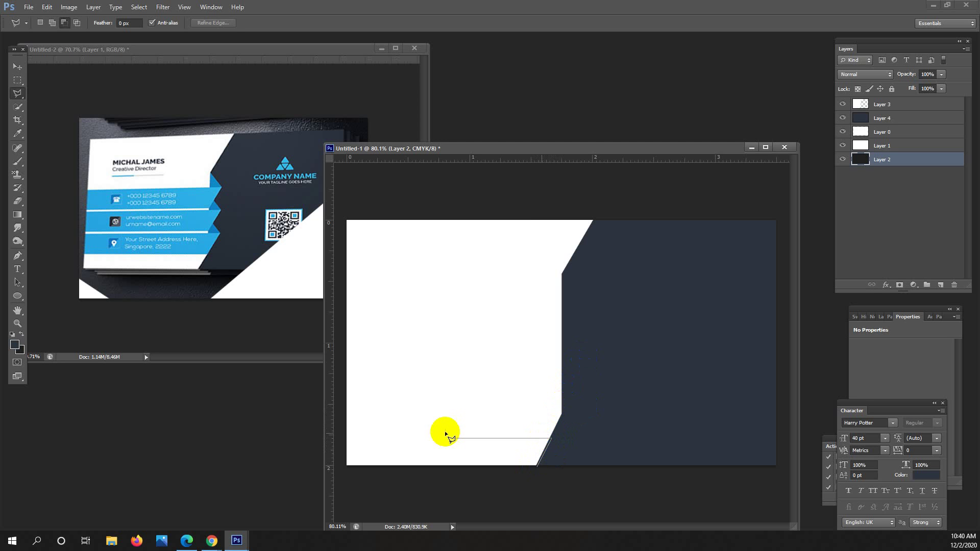
left_click(360, 438)
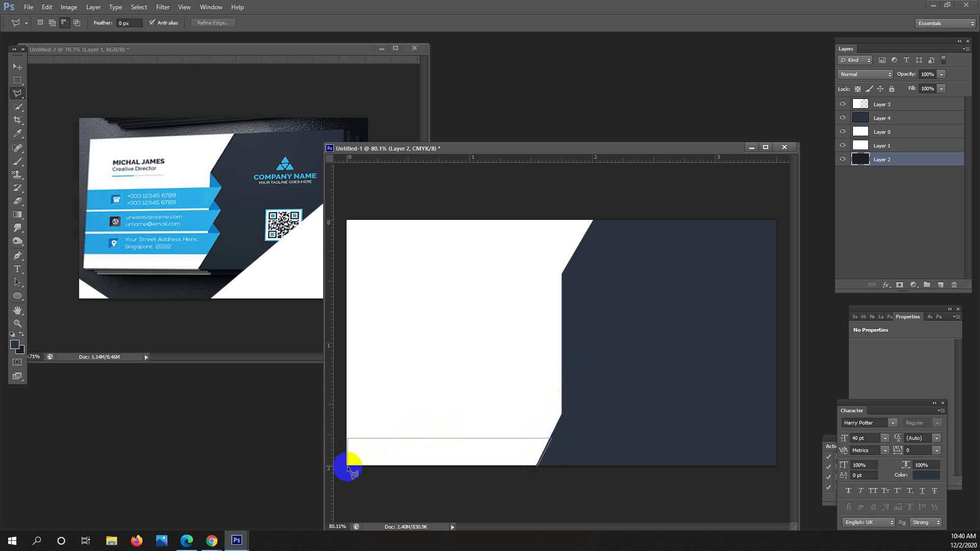
left_click(347, 467)
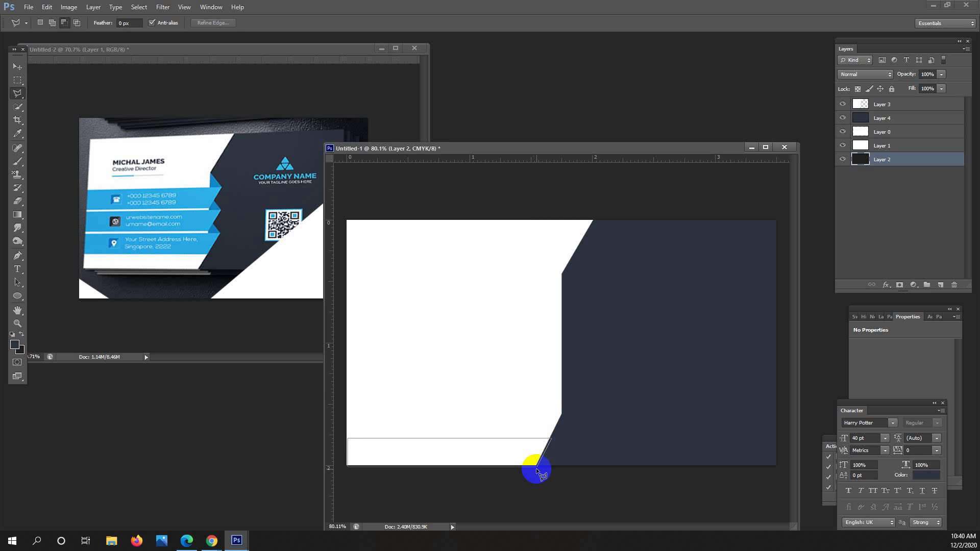
double_click(536, 468)
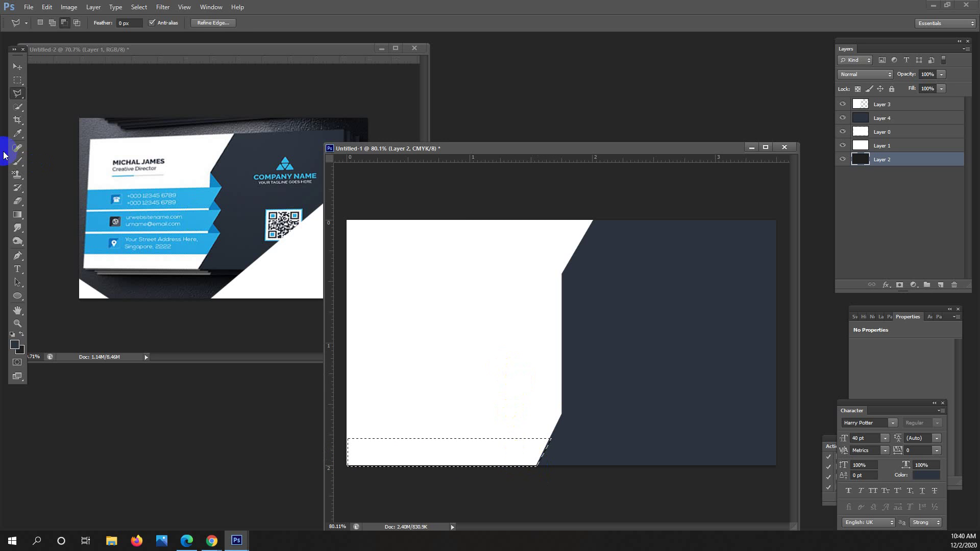
left_click(17, 80)
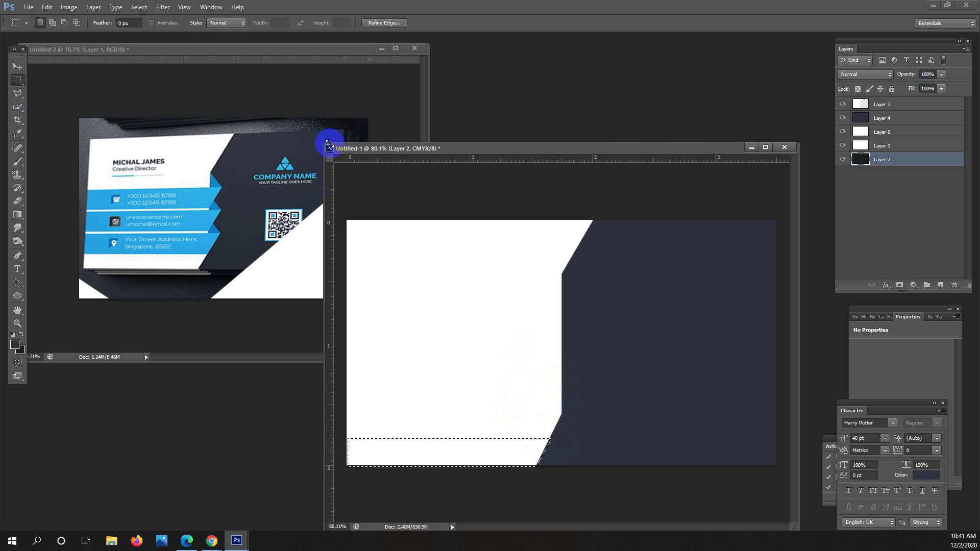
left_click_drag(329, 143, 266, 108)
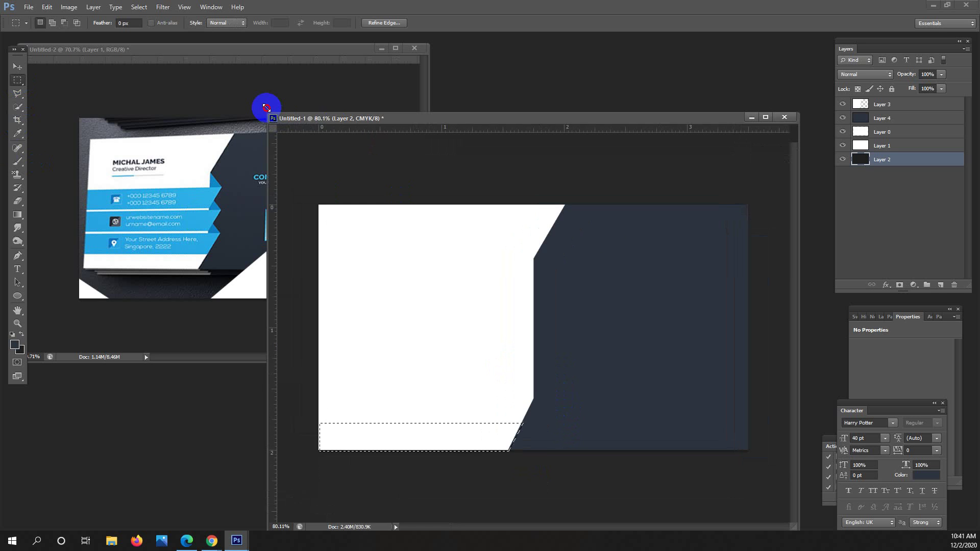
left_click(495, 433, "ctrl")
left_click_drag(487, 441, 499, 394)
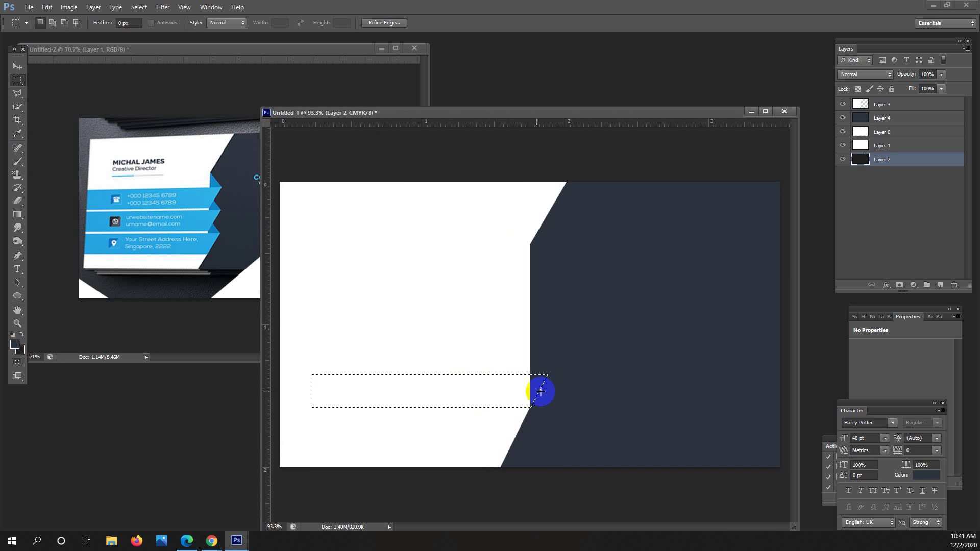
Extend the stripe selection past the card's left edge using Add mode.
left_click(16, 94)
left_click(45, 11)
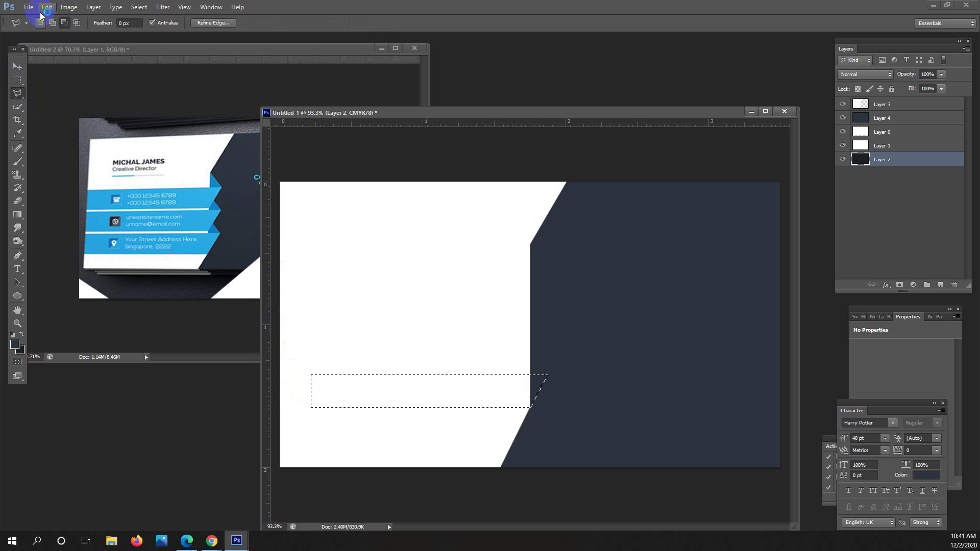
left_click(52, 22)
left_click(334, 375)
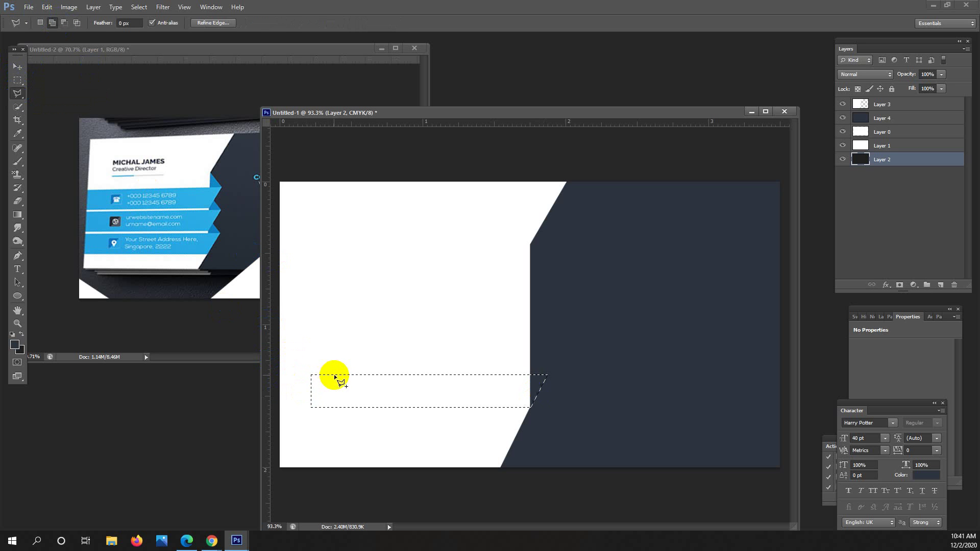
left_click(266, 366, "shift")
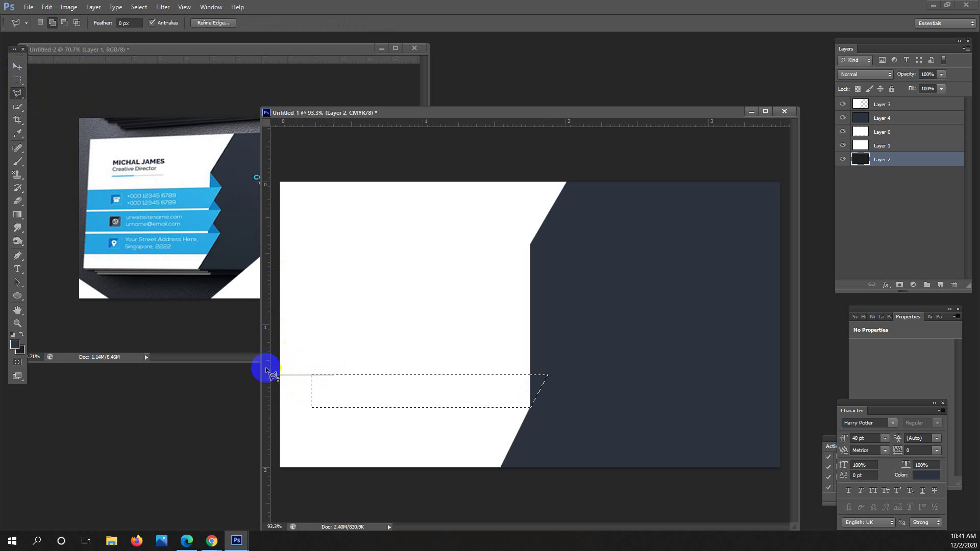
left_click(274, 408)
left_click(317, 408)
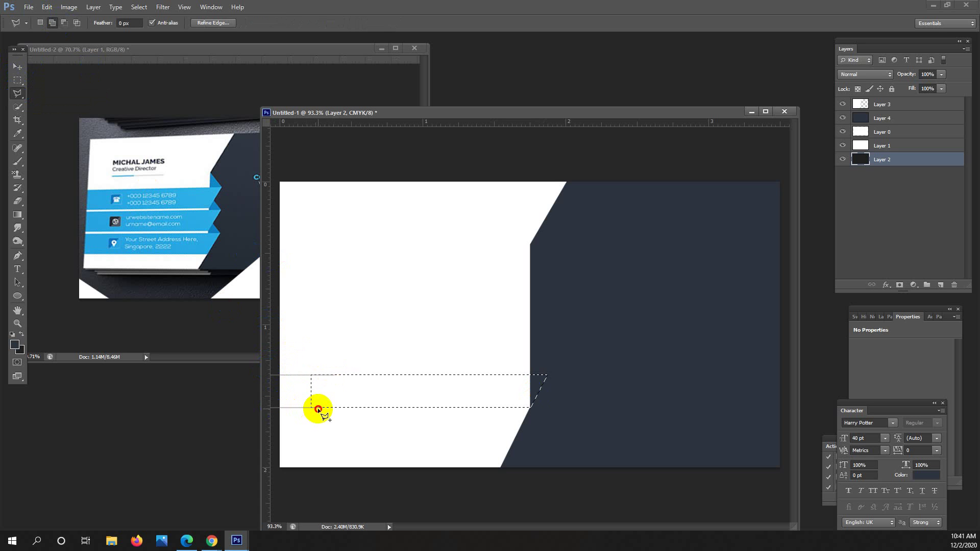
left_click(333, 376)
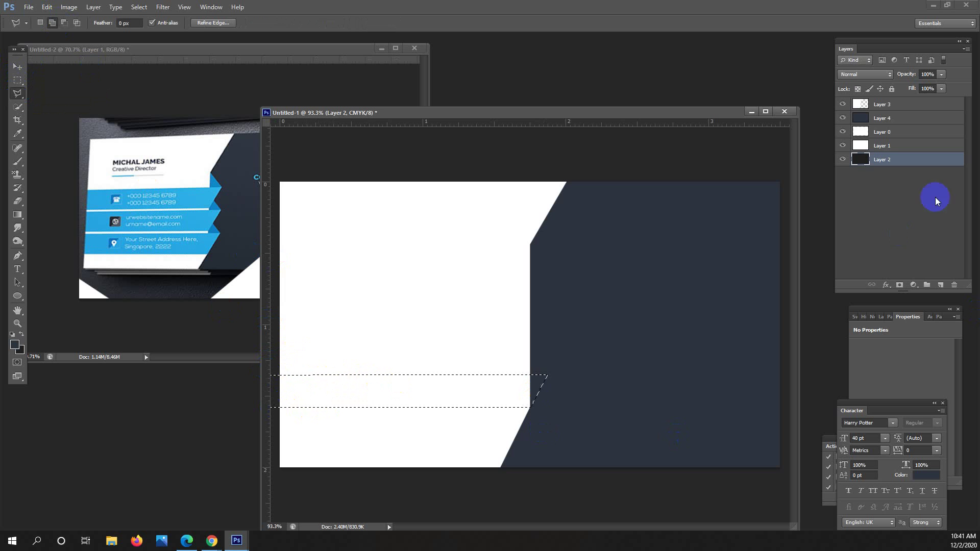
Fill the stripe on a new layer with light blue sampled from the reference card.
left_click(940, 284)
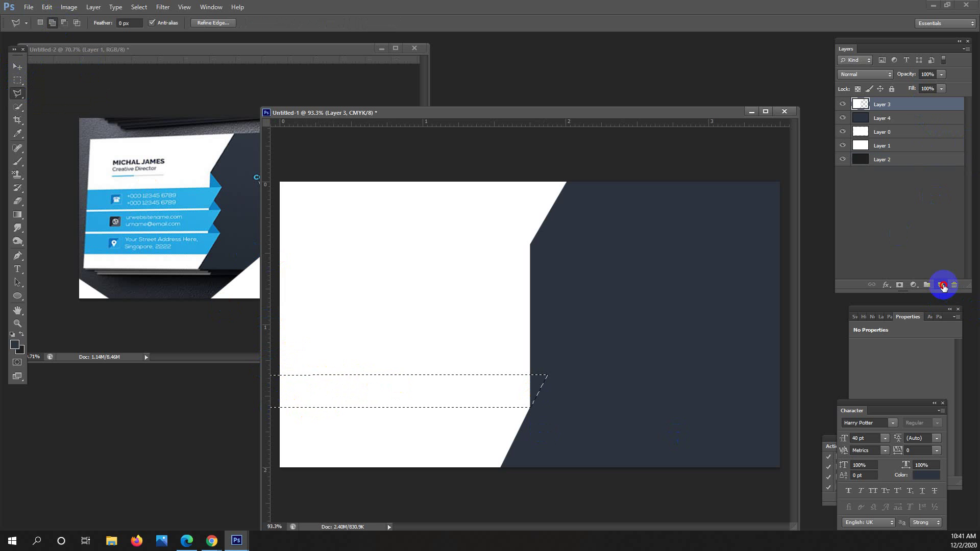
left_click(17, 133)
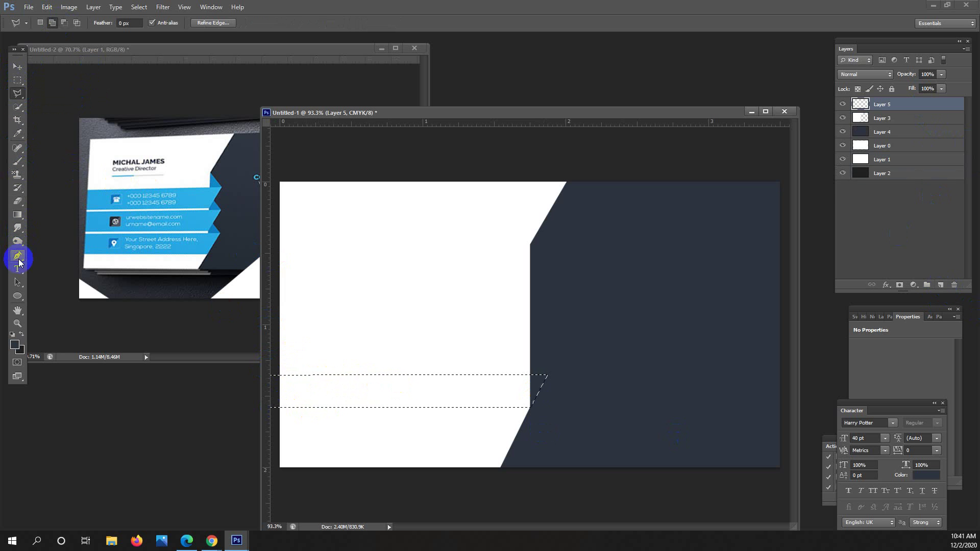
left_click(18, 135)
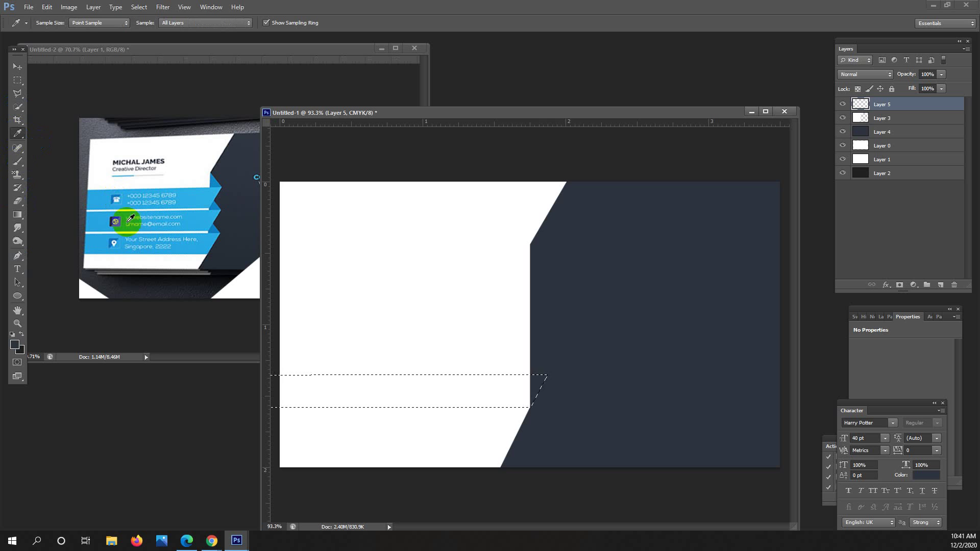
left_click(103, 240)
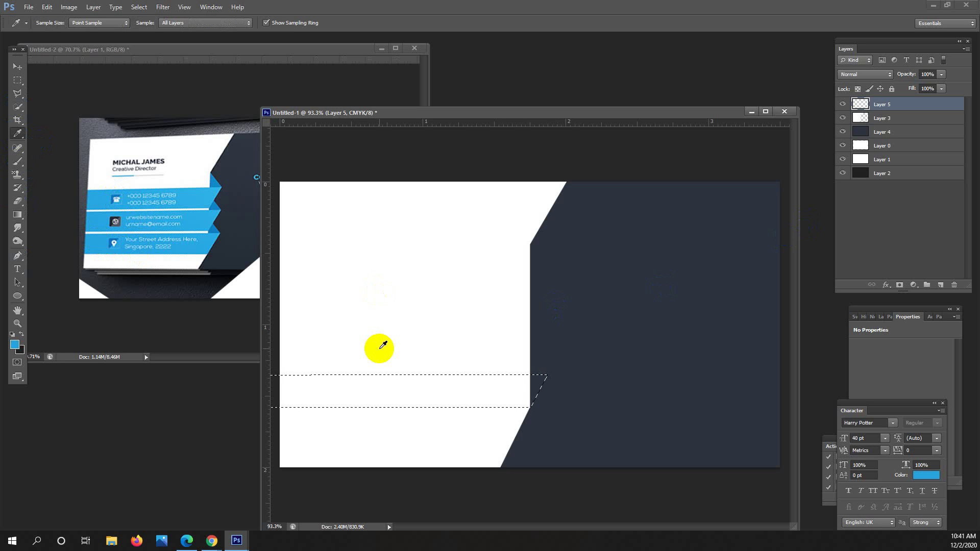
key("alt+BackSpace")
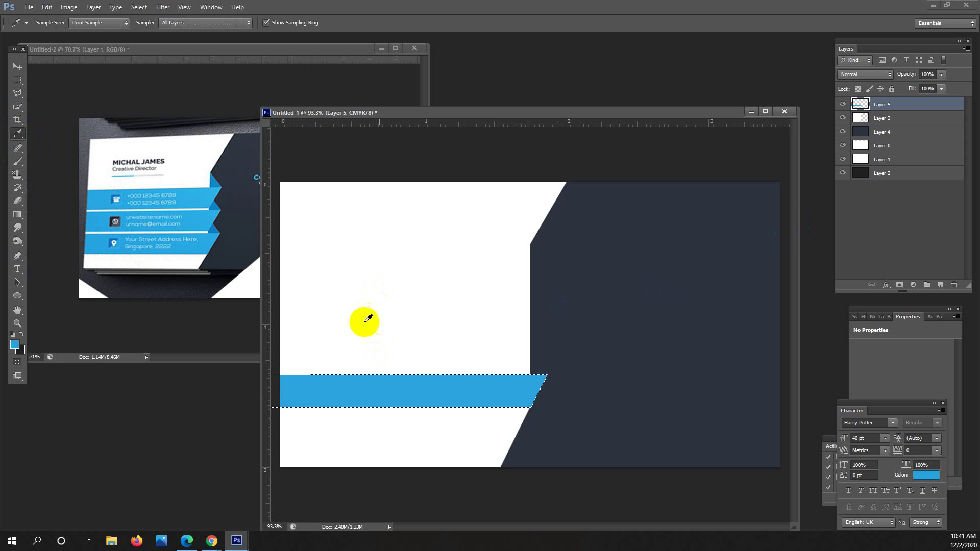
left_click(17, 80)
left_click(464, 279)
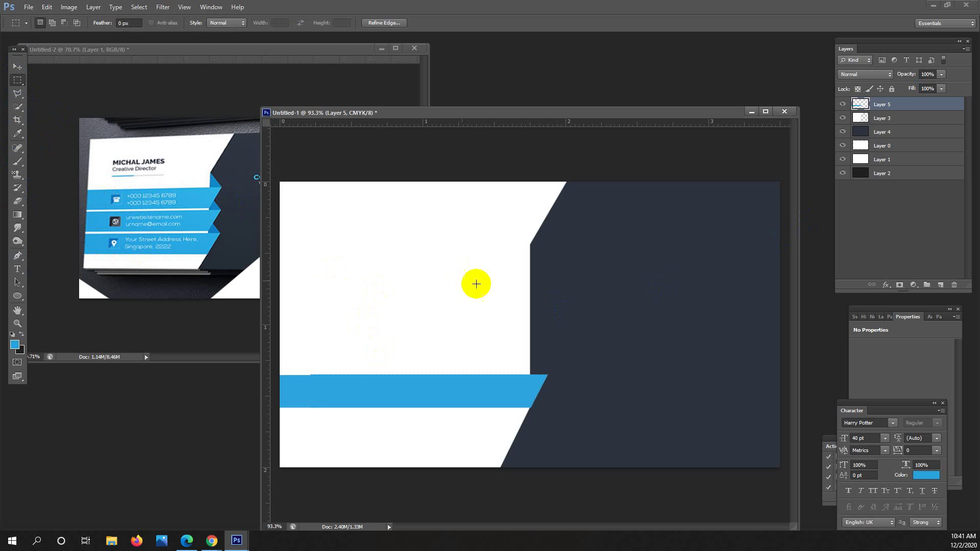
left_click(17, 67)
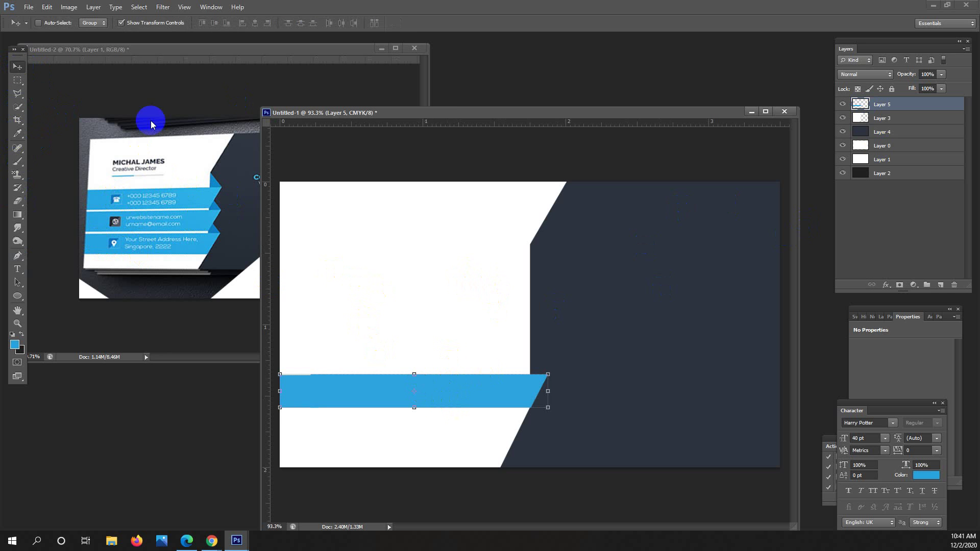
left_click(18, 80)
left_click_drag(308, 378, 548, 360)
left_click(17, 93)
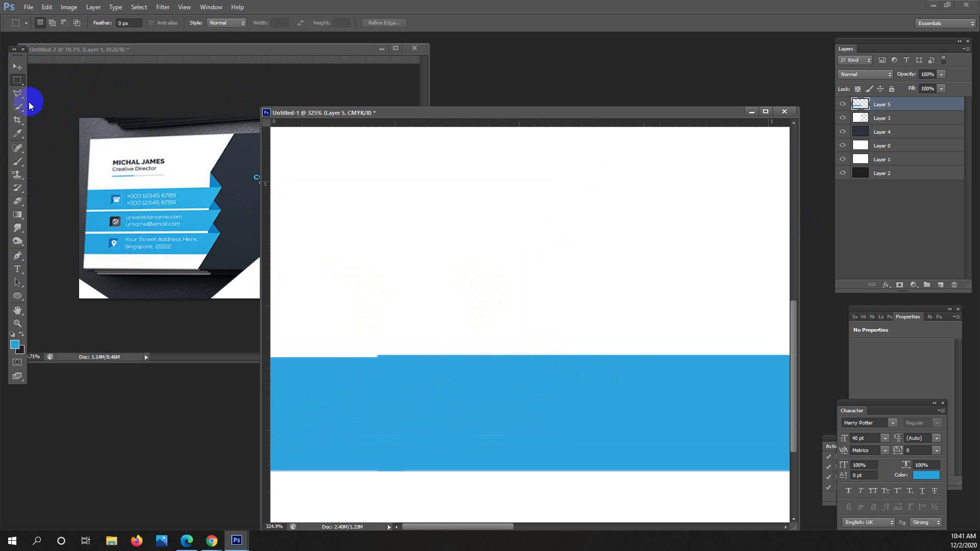
mouse_move(385, 382)
left_mouse_down()
mouse_move(762, 384)
mouse_move(595, 367)
mouse_move(617, 333)
left_mouse_up()
left_click(618, 332)
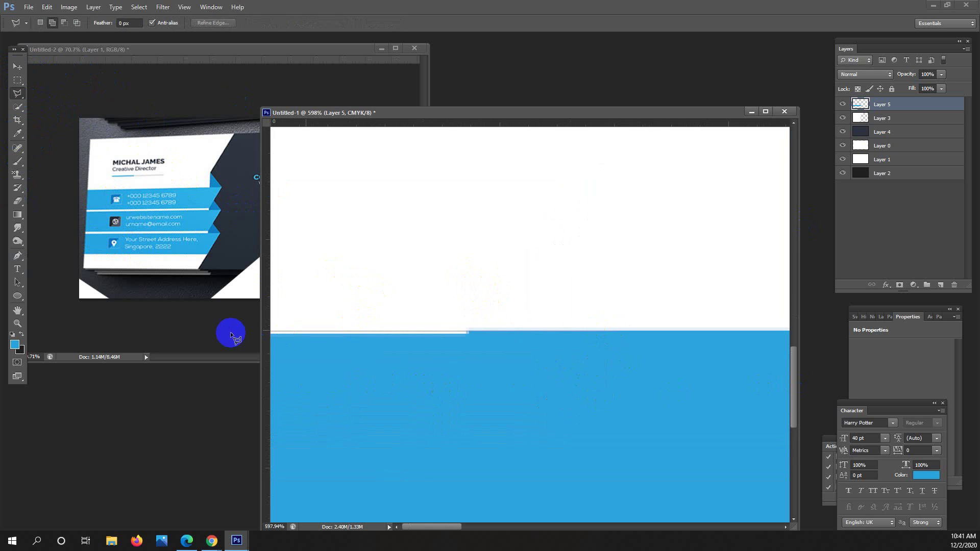
left_click(316, 421)
left_click(619, 386)
double_click(617, 351)
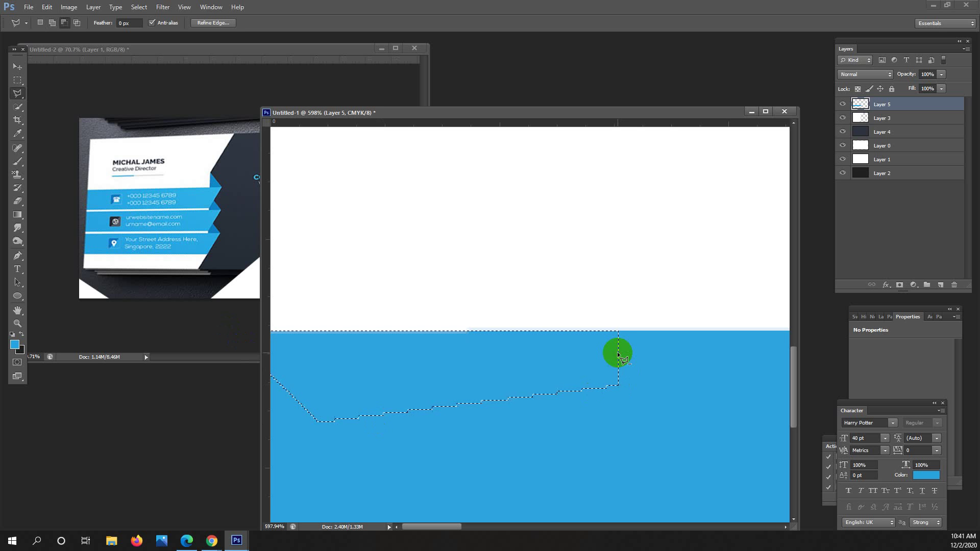
left_click_drag(580, 339, 505, 331)
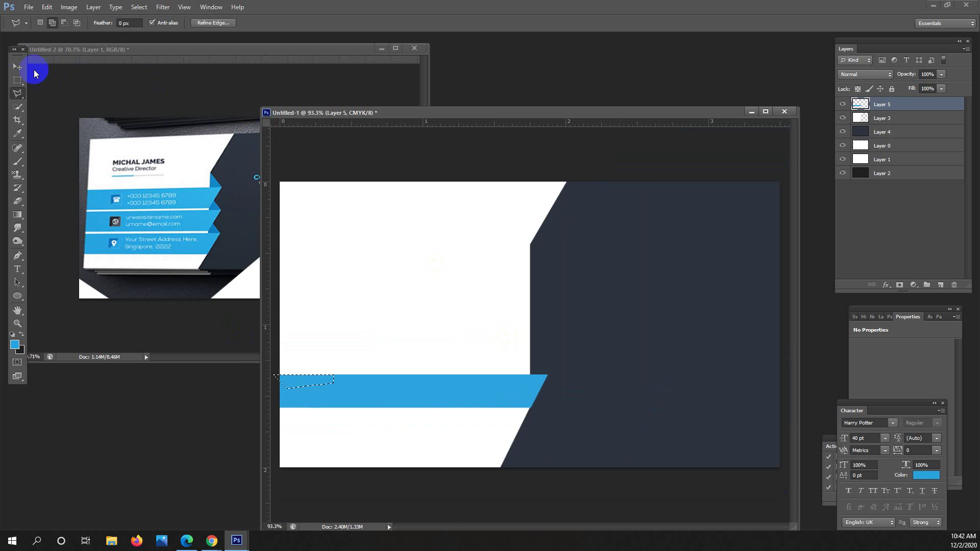
left_click(17, 66)
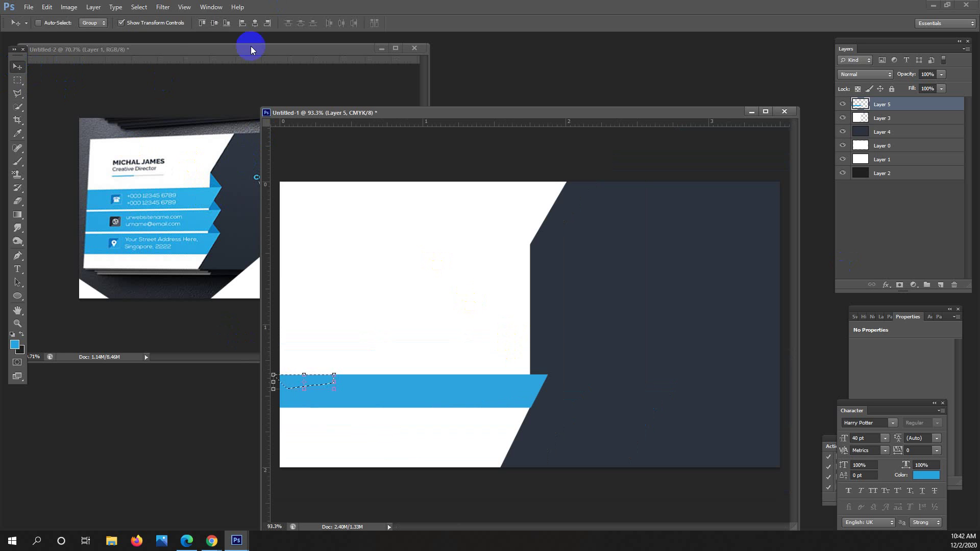
left_click(18, 80)
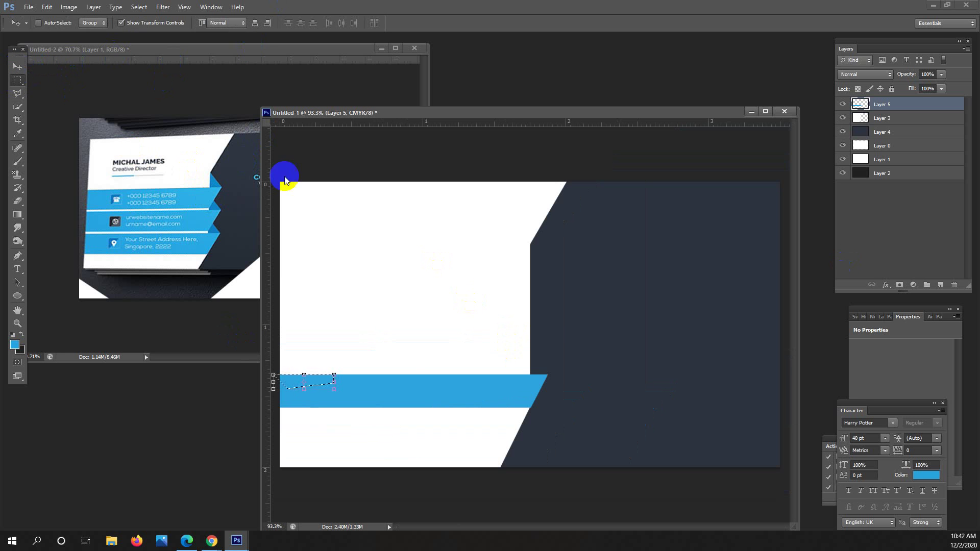
Alt-drag two copies of the blue band upward so three stripes stack evenly.
left_click(17, 65)
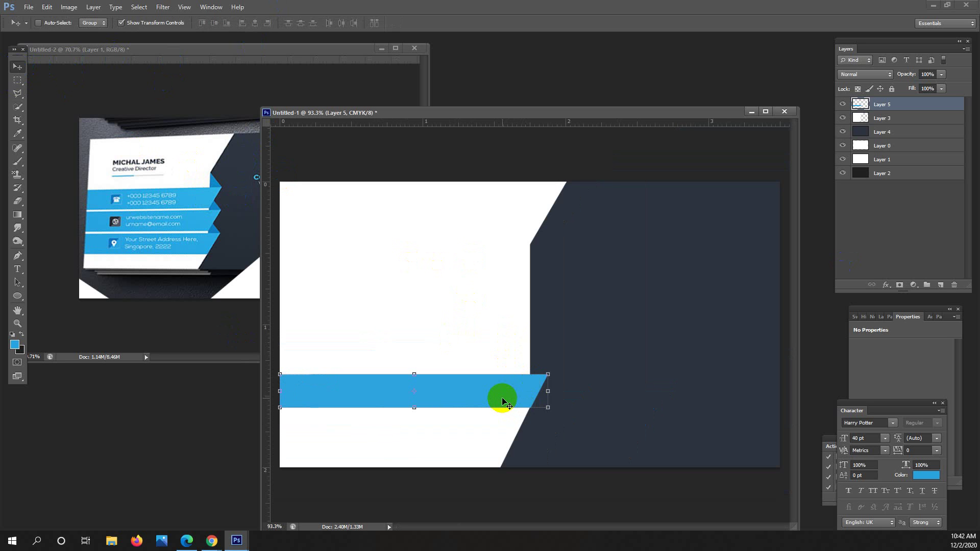
left_click_drag(502, 401, 504, 357)
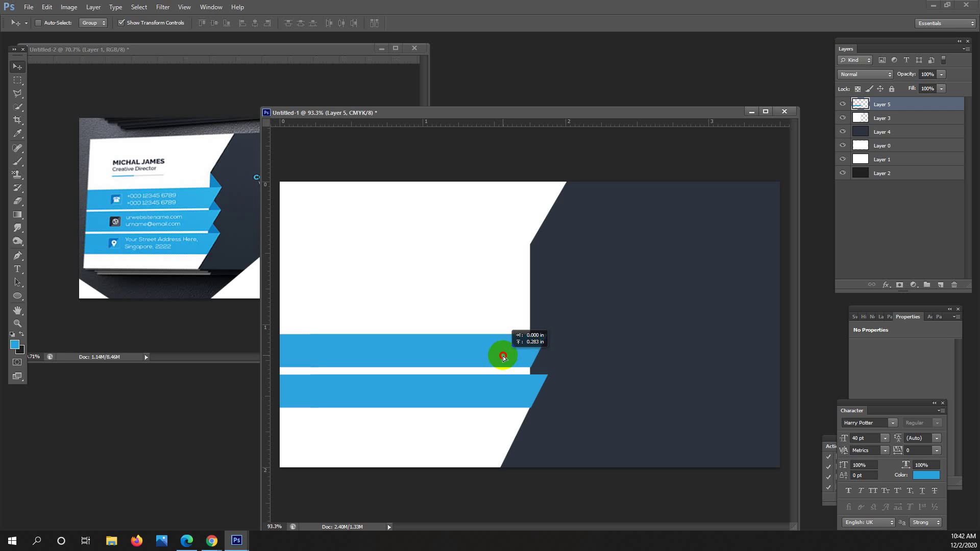
left_click_drag(503, 358, 501, 312)
key("ctrl+j")
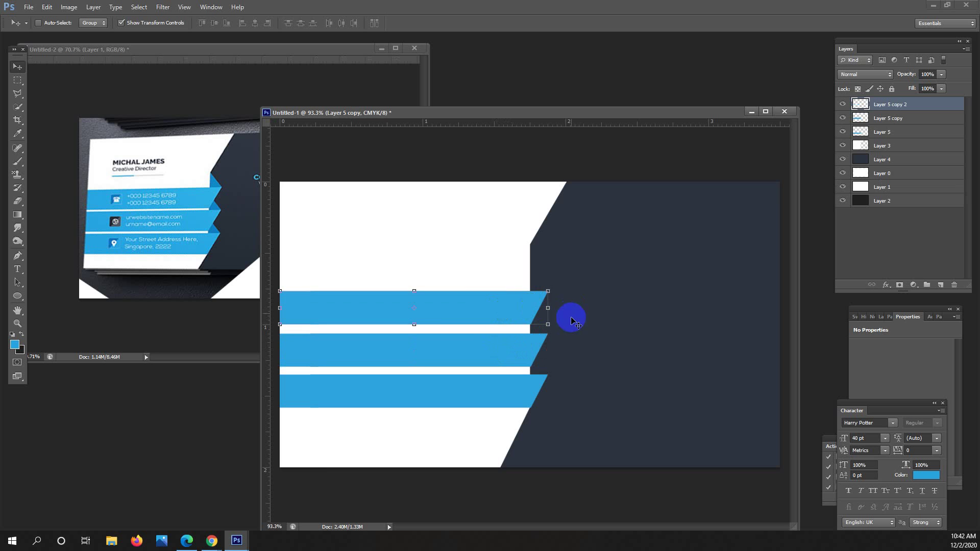
left_click(482, 308)
key("ctrl+minus")
left_click_drag(563, 290, 565, 289)
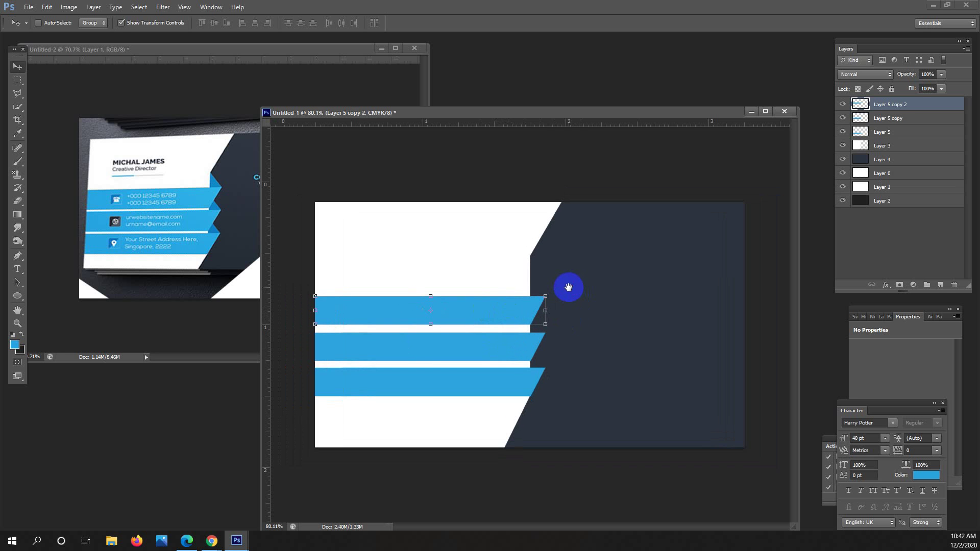
Stretch the three stripe layers together to about 115% height.
left_click(899, 122, "shift")
left_click(899, 133, "shift")
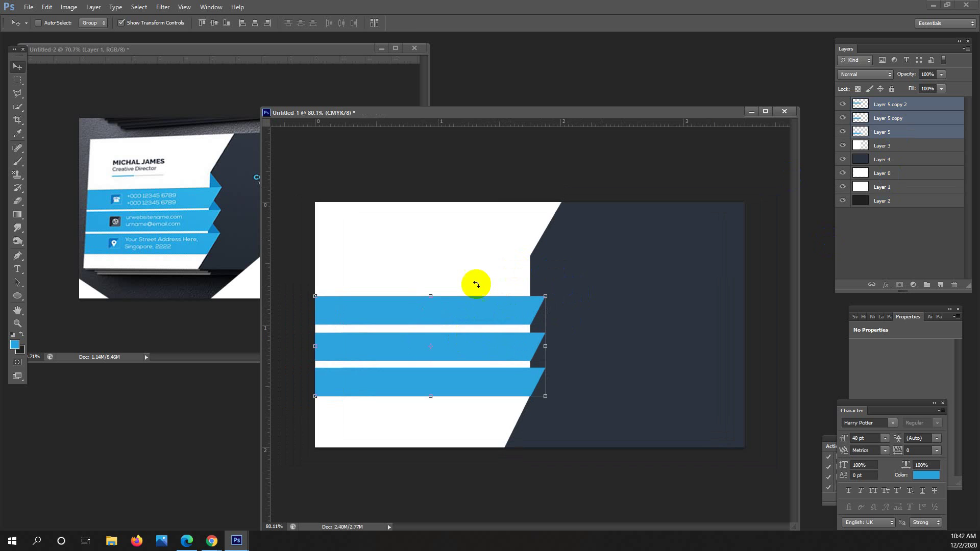
left_click(431, 294)
left_click_drag(431, 291, 435, 278)
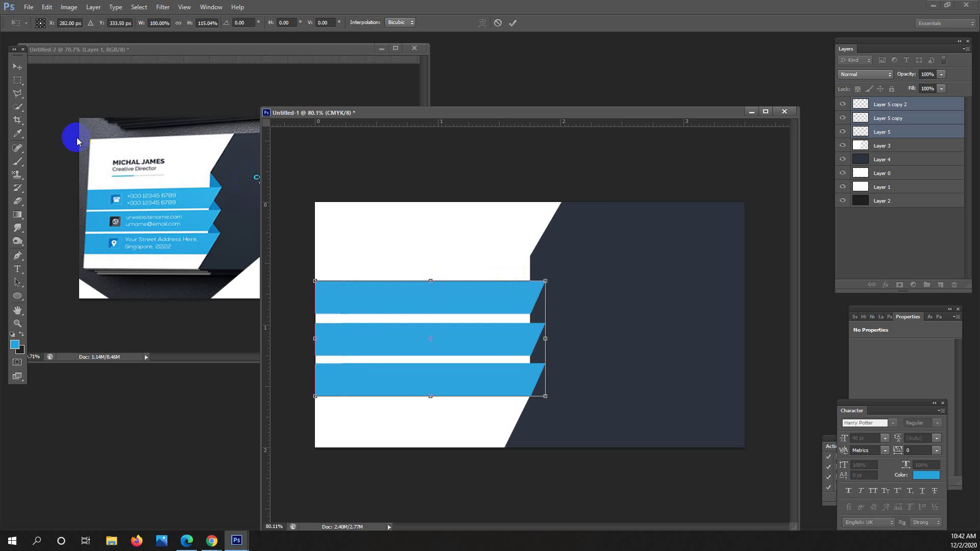
left_click(20, 76)
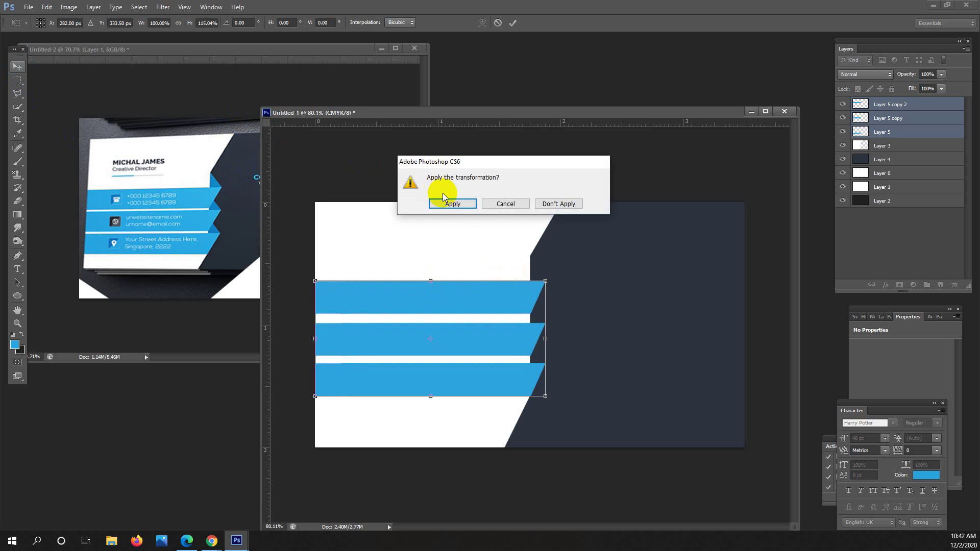
left_click(452, 204)
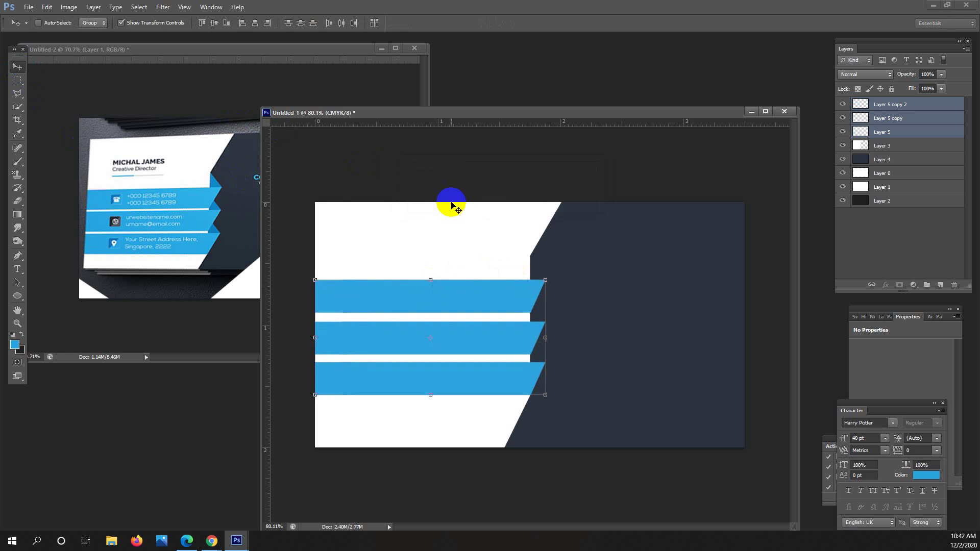
Nudge the grouped stripes with the arrow keys to fine-tune their position.
key("Up")
key("Up")
key("Right")
key("Right")
key("Right")
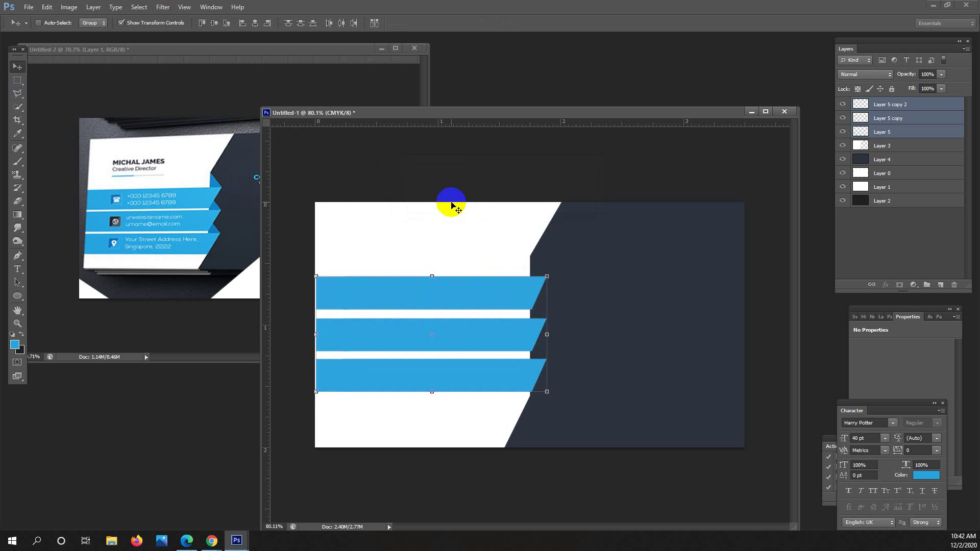
key("Down")
key("Down")
key("Down")
key("Down")
key("Down")
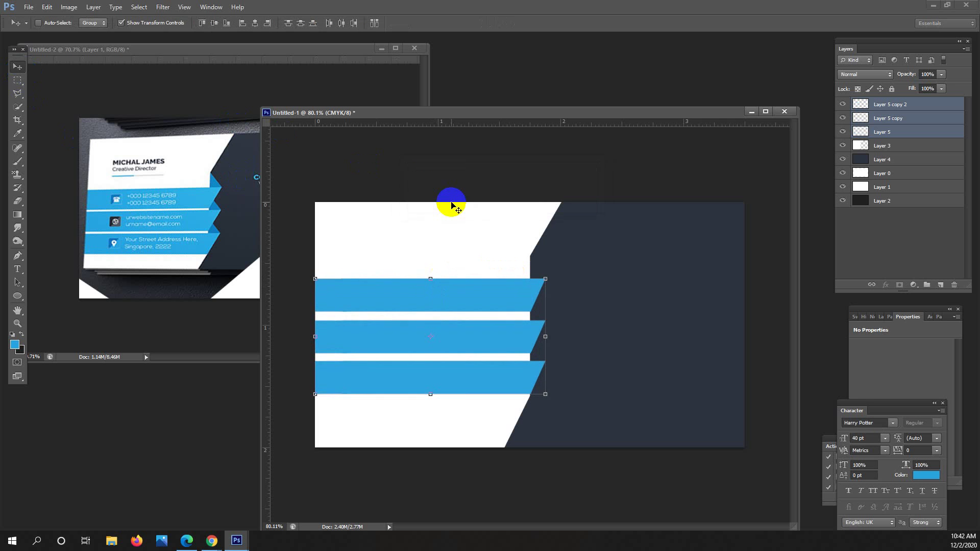
key("Left")
key("Left")
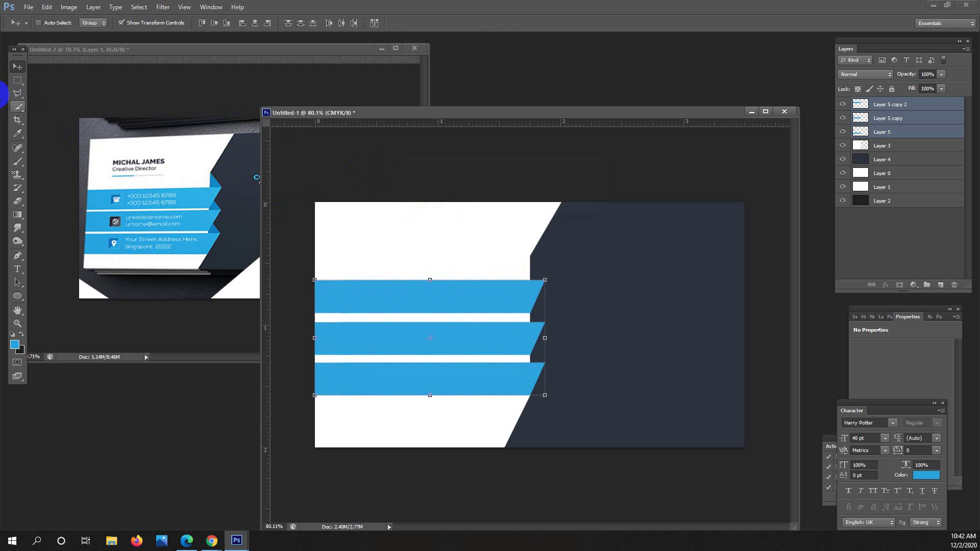
Nudge the middle stripe up one pixel and the top stripe up two pixels.
left_click(17, 80)
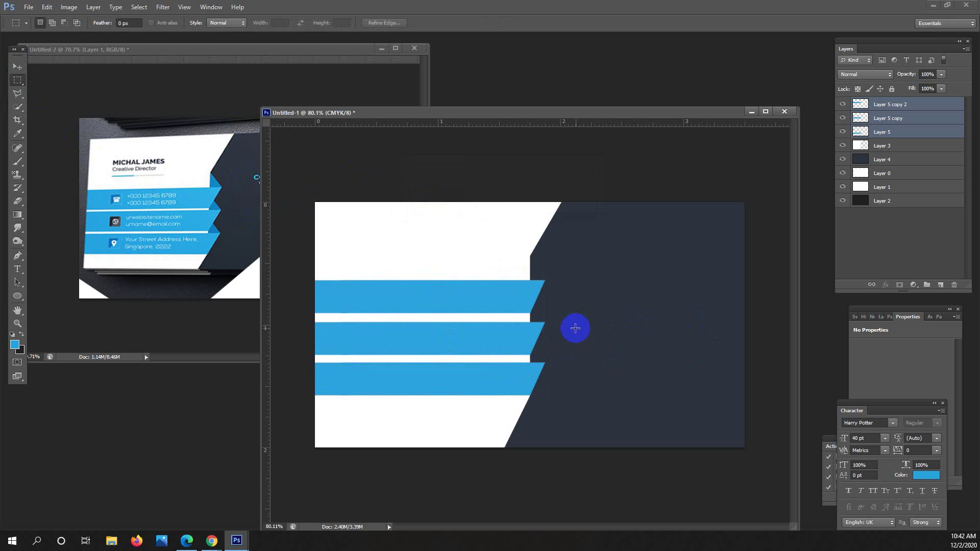
left_click(900, 117)
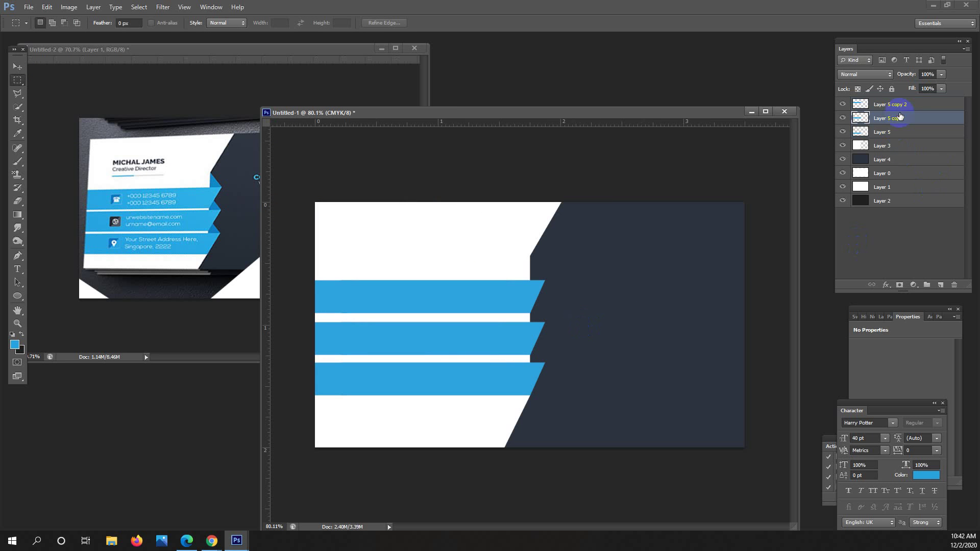
key("alt+bracketright")
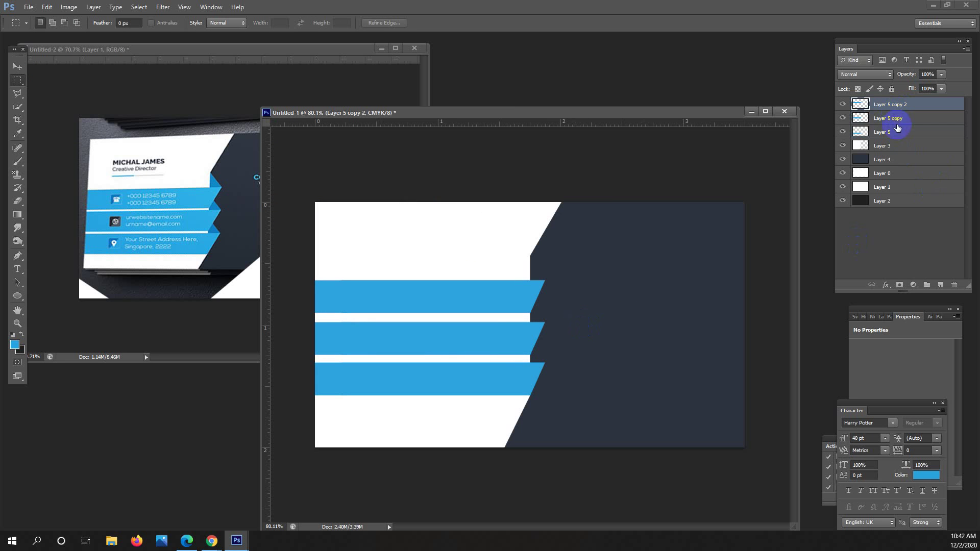
left_click(901, 121)
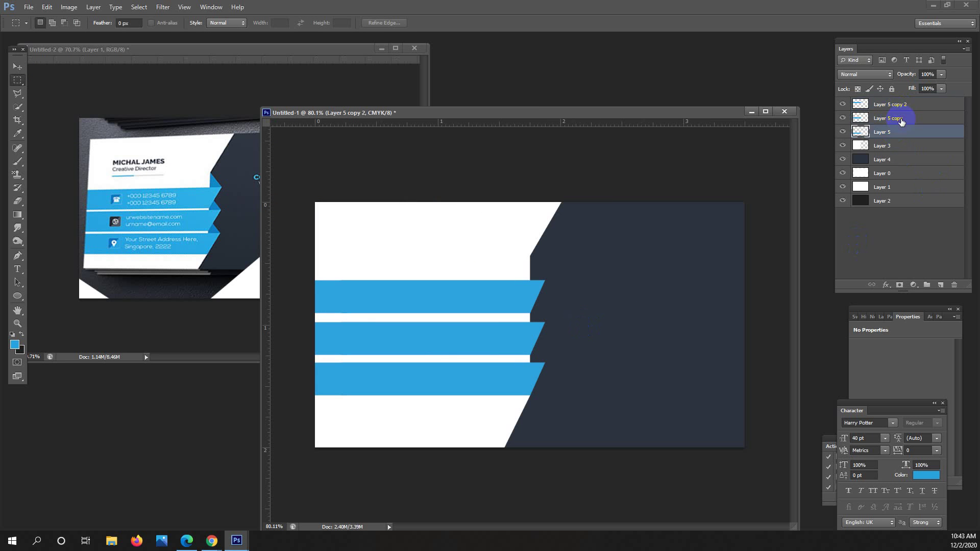
left_click(15, 68)
key("Up")
key("Up")
key("Up")
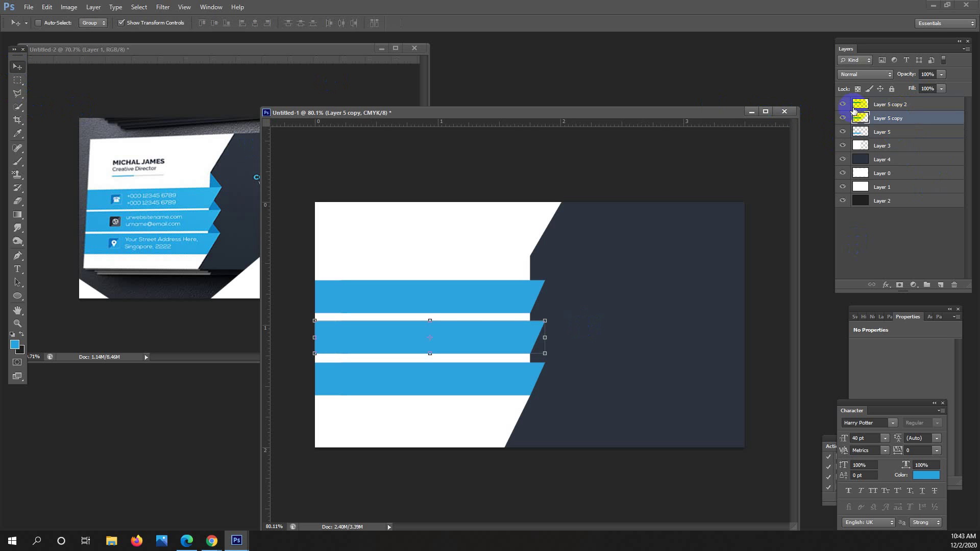
left_click(904, 106)
key("Up")
key("Up")
key("Up")
key("Up")
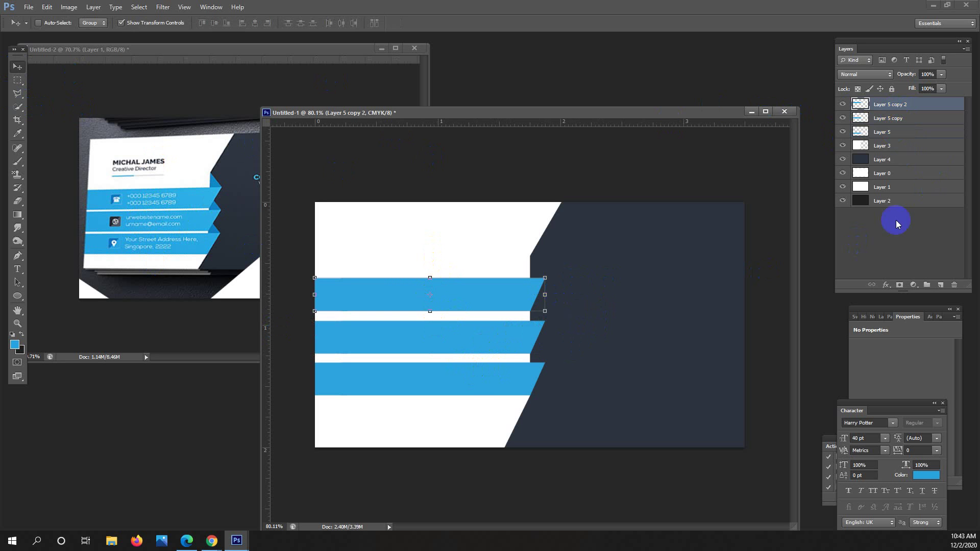
key("Up")
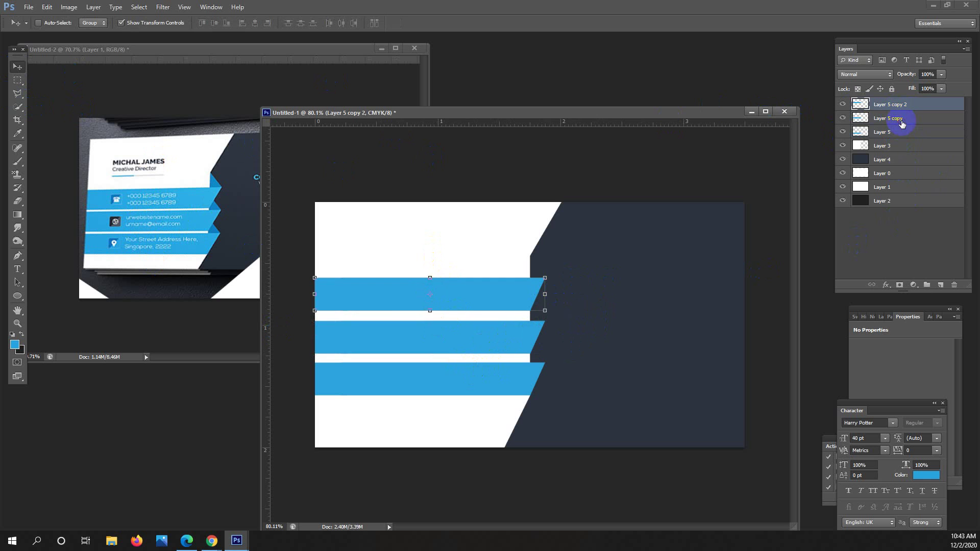
Select all three stripe layers and nudge them one pixel right and down.
left_click(902, 123)
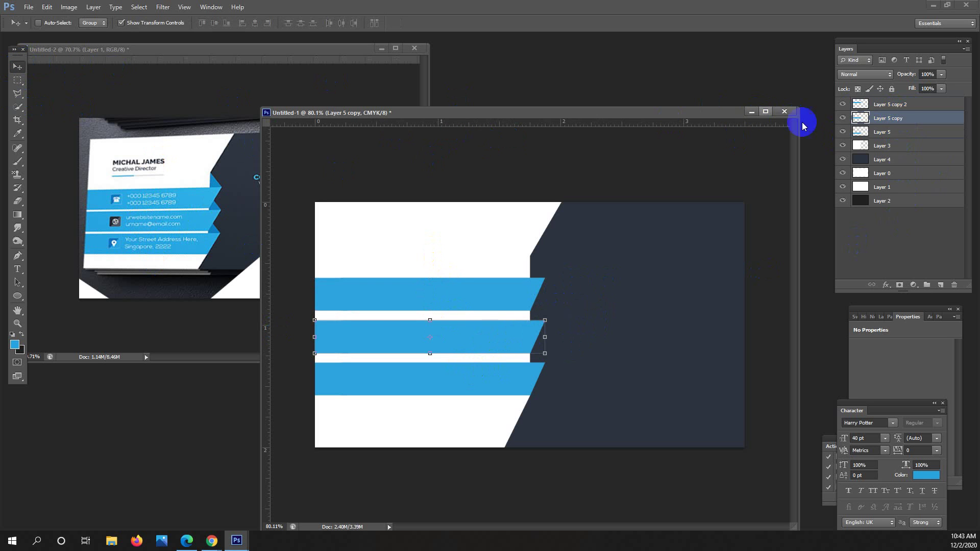
left_click(902, 107)
left_click(904, 134, "shift")
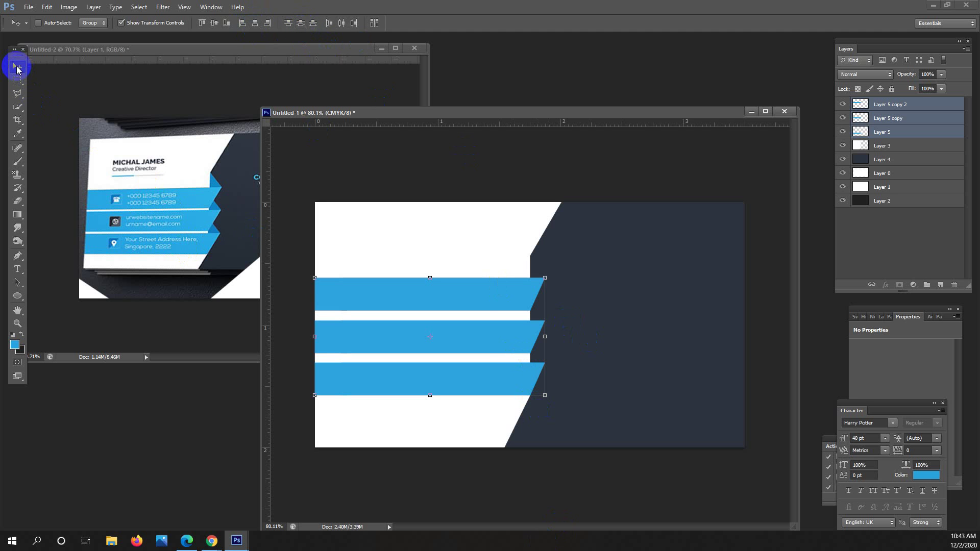
key("Right")
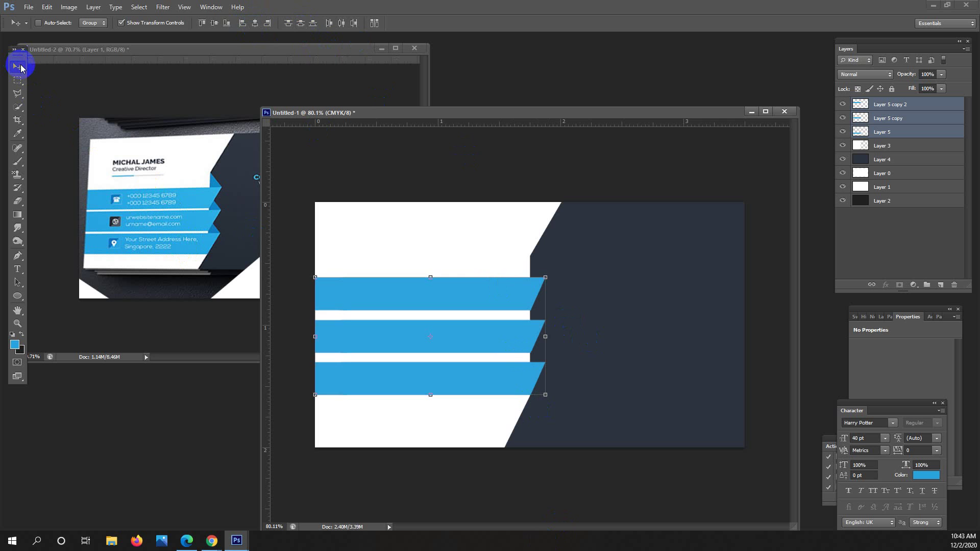
key("Down")
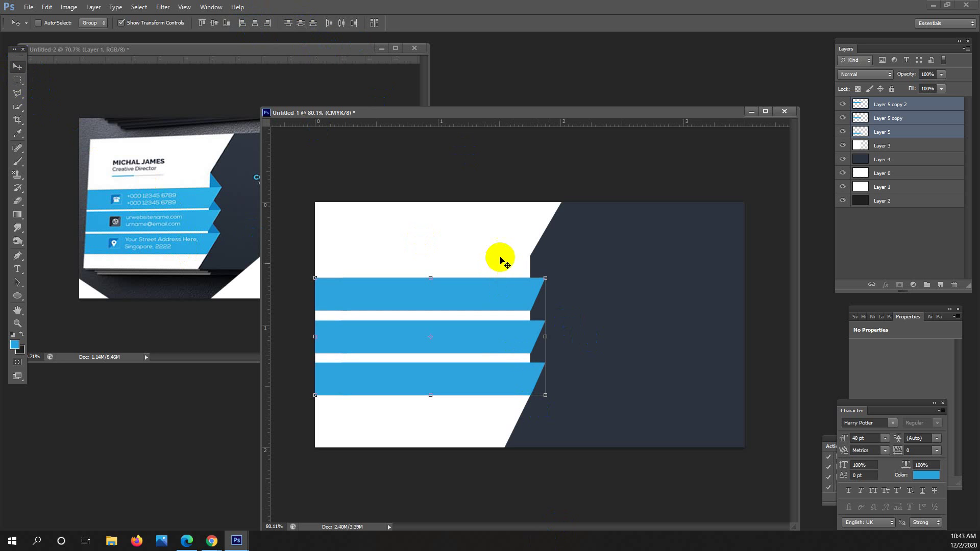
left_click(18, 80)
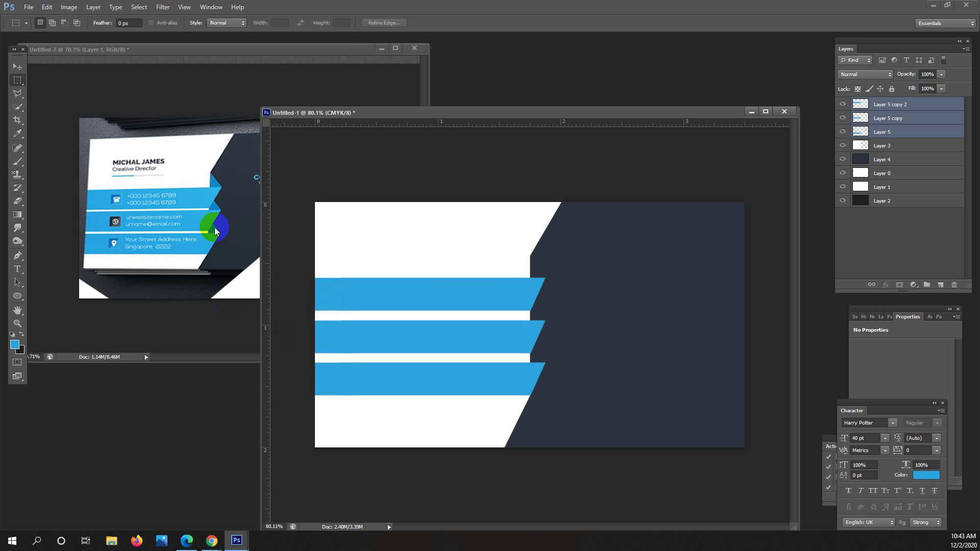
Add a new empty layer above Layer 4.
left_click(909, 148)
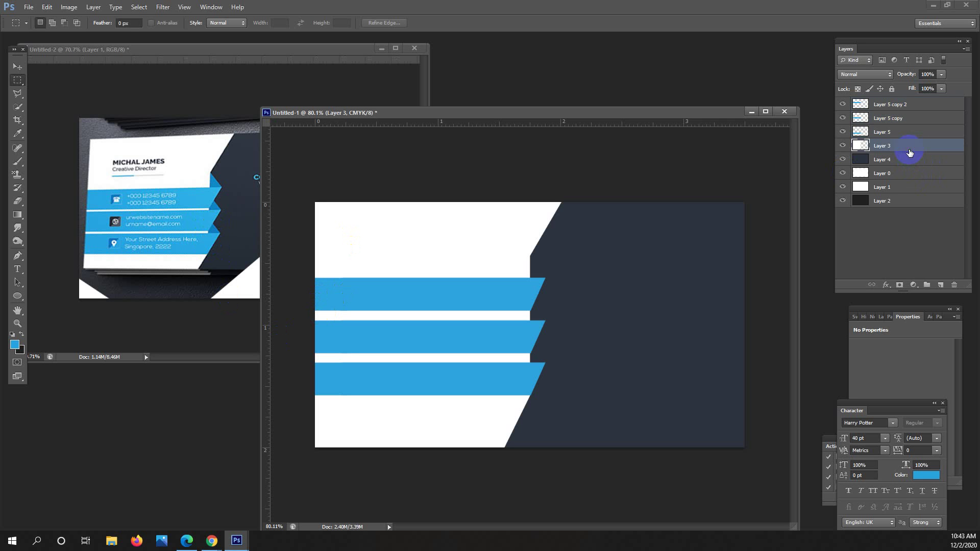
left_click(911, 160)
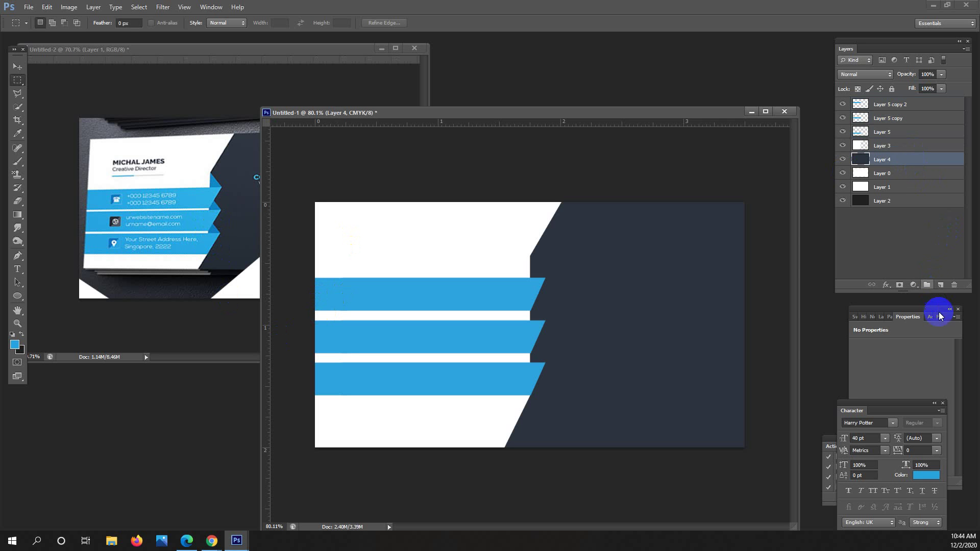
left_click(941, 284)
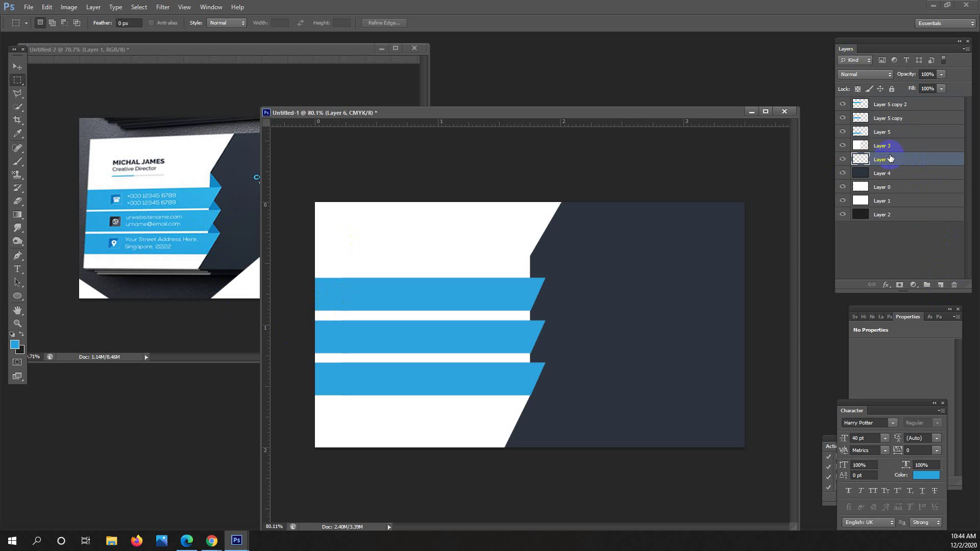
Draw a triangular Polygonal Lasso selection from the lowest stripe's tip up beside the middle stripe.
left_click(35, 101)
scroll(547, 361, "up", 3)
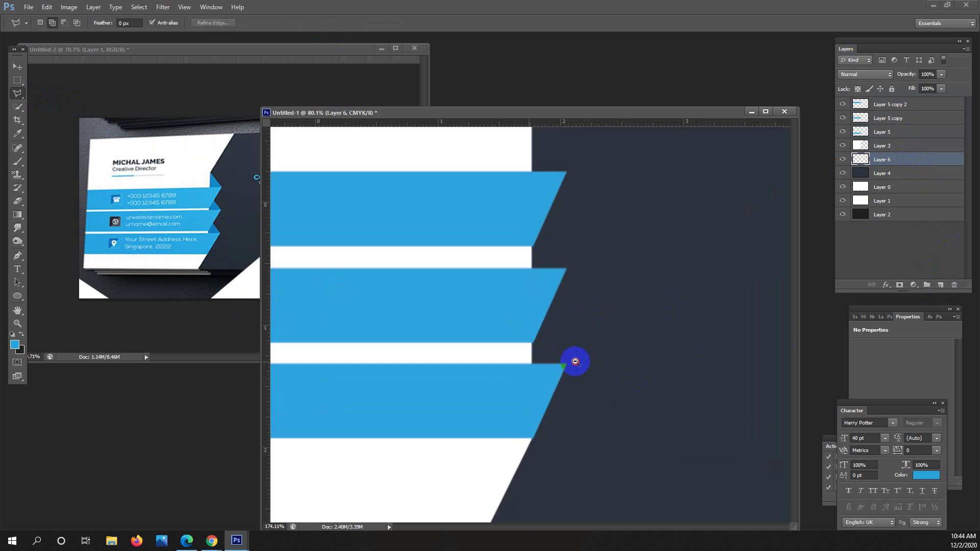
scroll(575, 361, "up", 2)
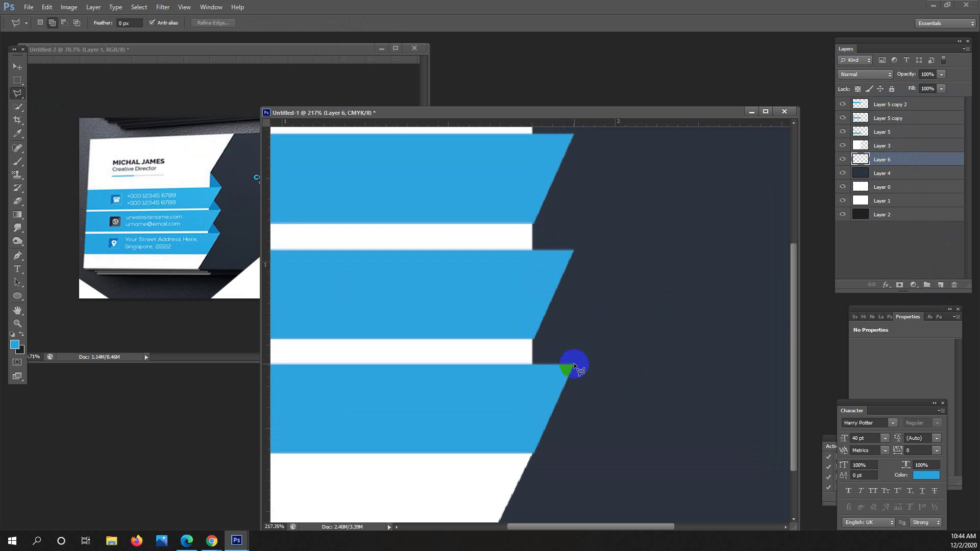
left_click(574, 365)
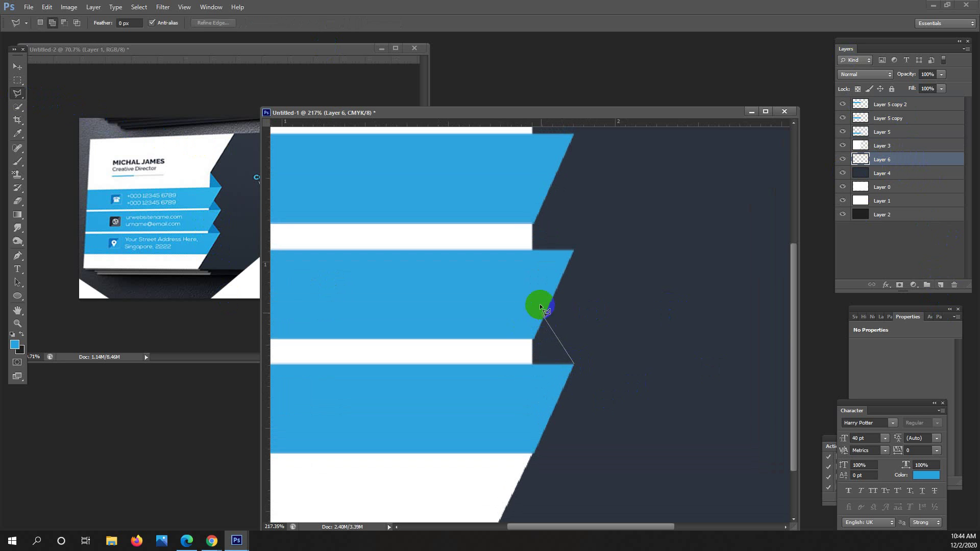
left_click(520, 280)
left_click(573, 364)
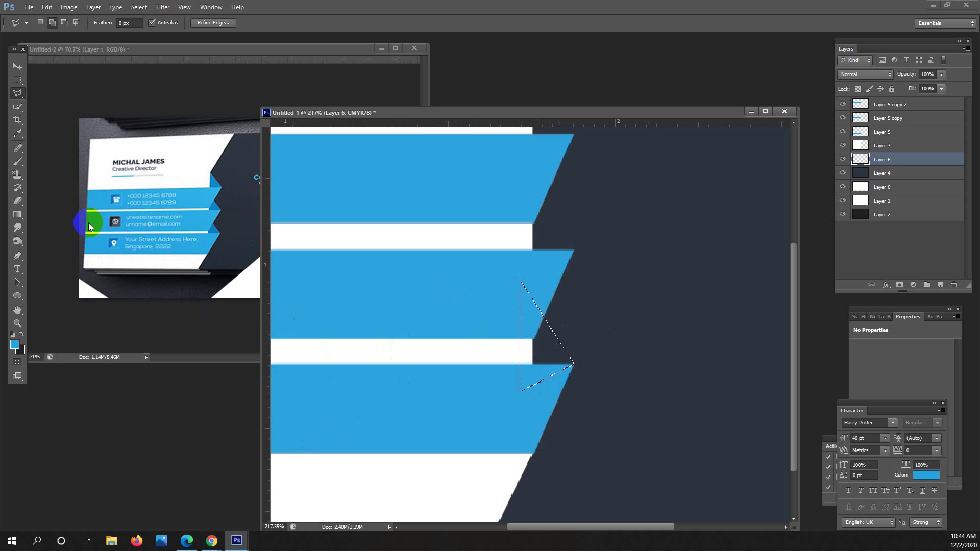
left_click(17, 133)
Sample the fold blue from the reference card and darken it to #136ec0 as the foreground colour.
left_click_drag(215, 222, 218, 226)
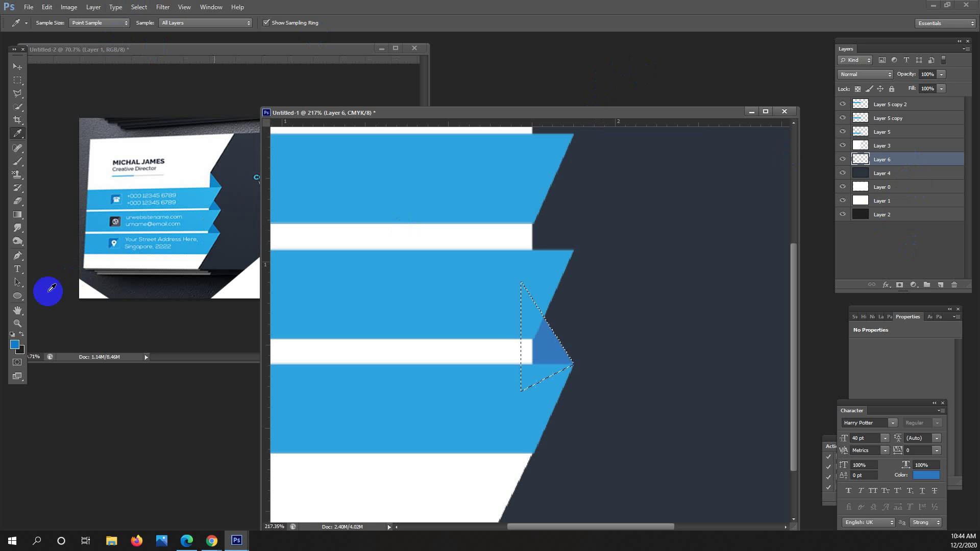
left_click(15, 346)
left_click(541, 375)
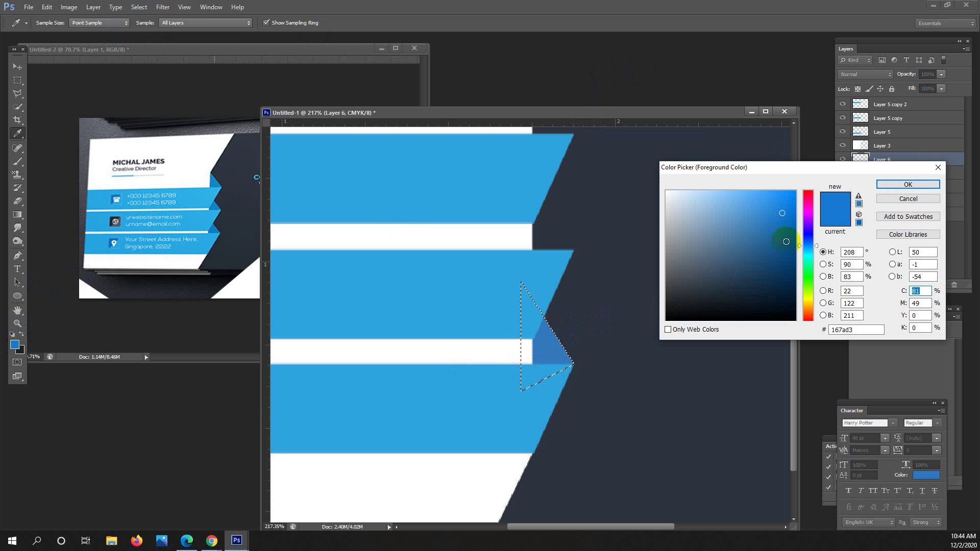
left_click(783, 222)
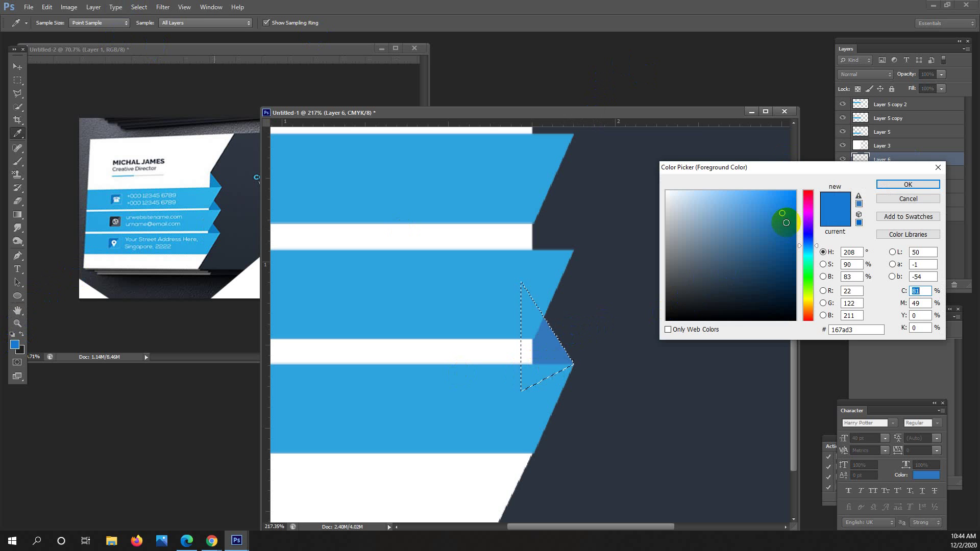
left_click(900, 187)
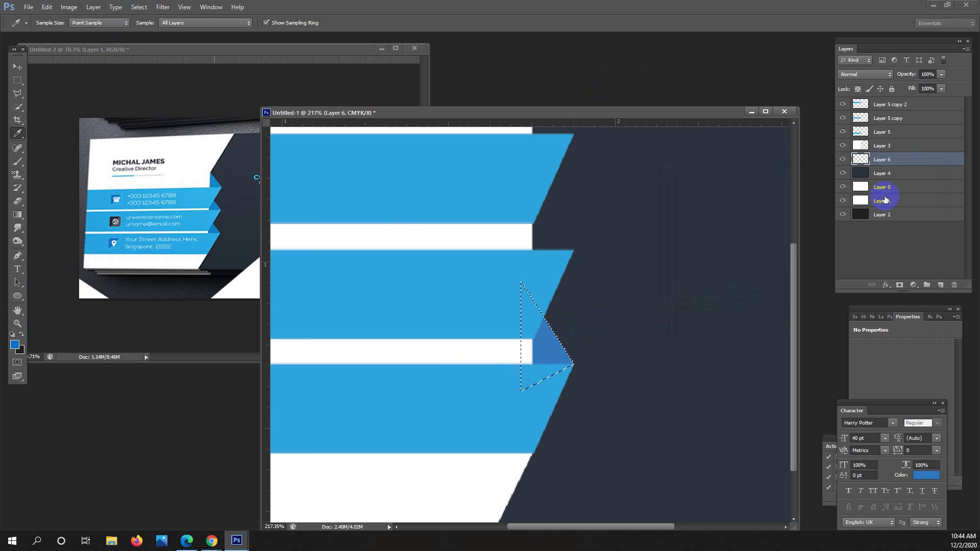
Fill the triangle selection with the darker blue.
key("alt+BackSpace")
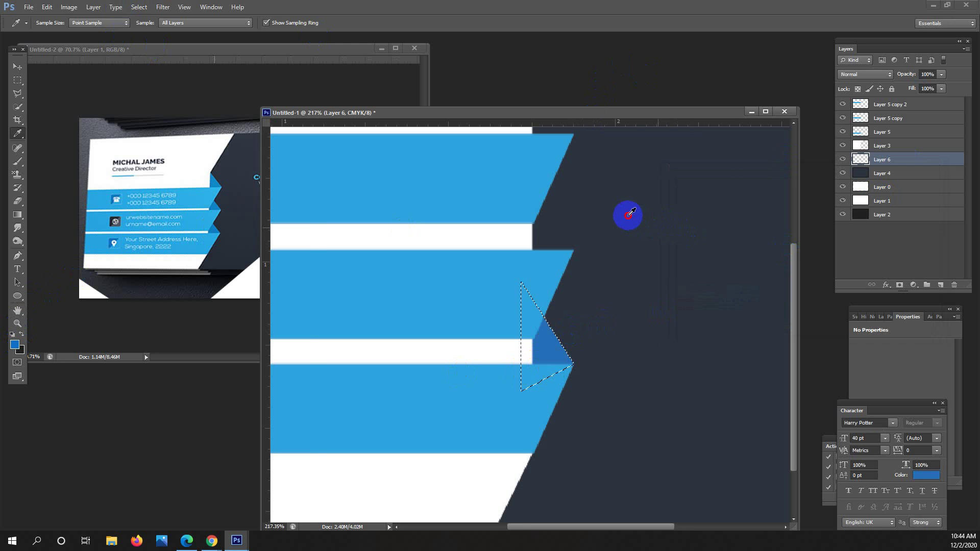
scroll(185, 137, "right", 1)
left_click(17, 80)
Deselect, move the darker triangle to a stripe tip, and duplicate it twice onto the other stripe tips.
left_click(455, 196)
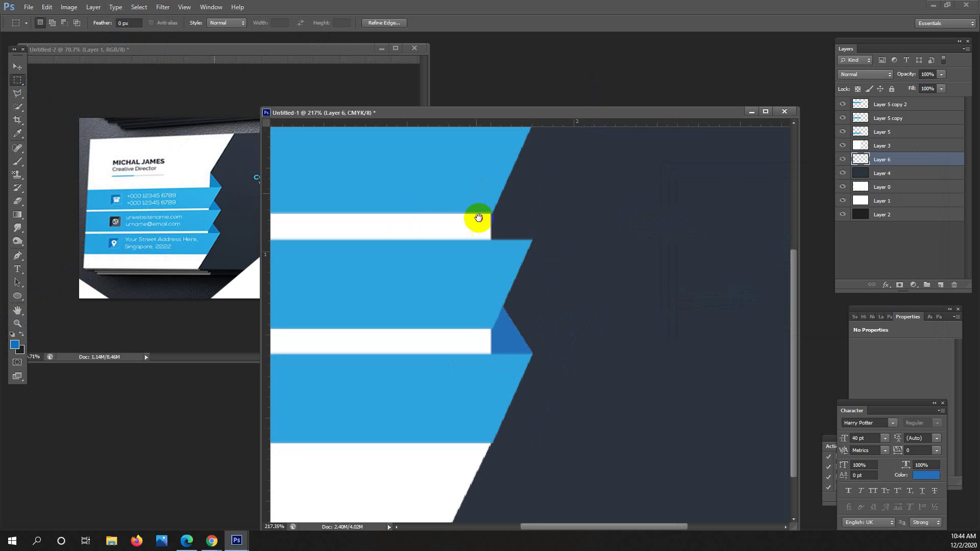
scroll(477, 215, "up", 3)
left_click(18, 67)
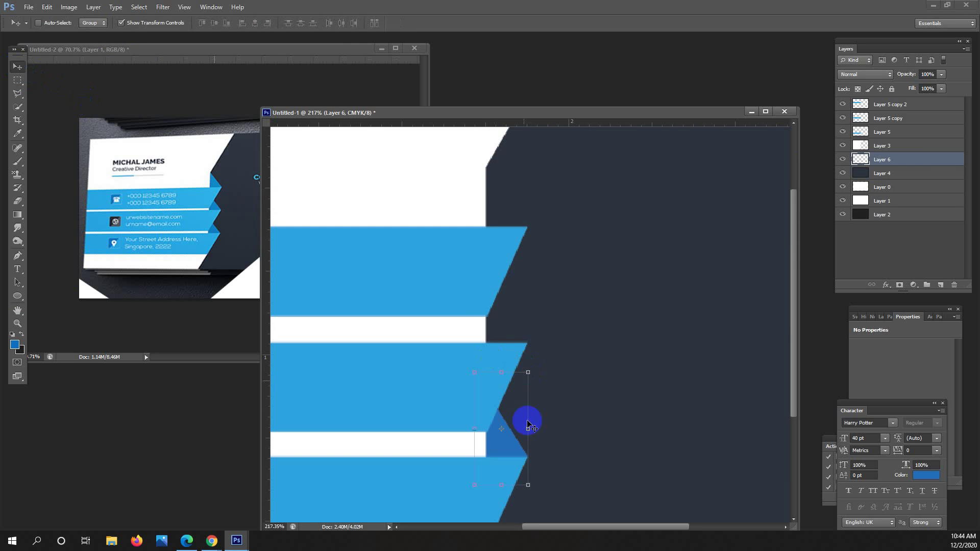
left_click(516, 450)
left_click_drag(519, 448, 522, 327)
key("ctrl+j")
scroll(514, 357, "up", 3)
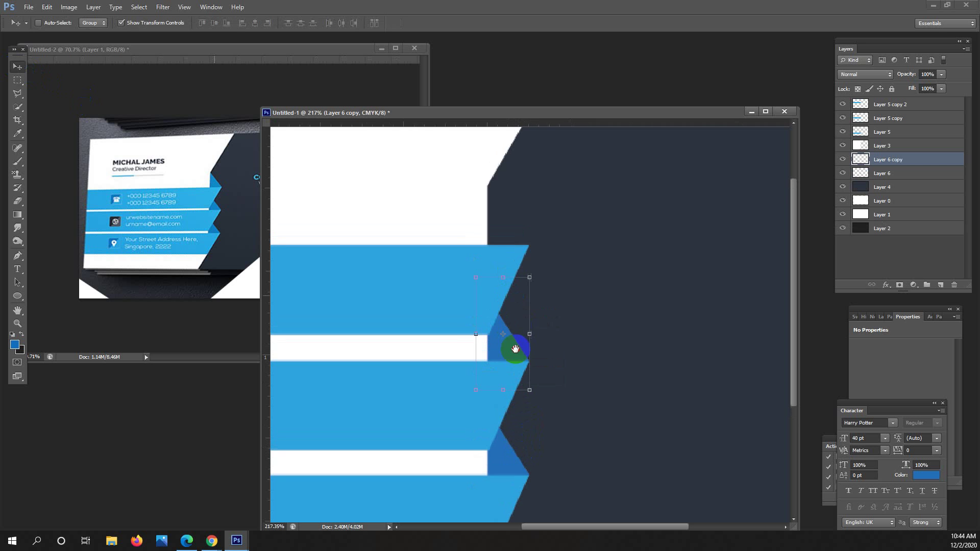
left_click_drag(516, 416, 519, 307)
key("ctrl+j")
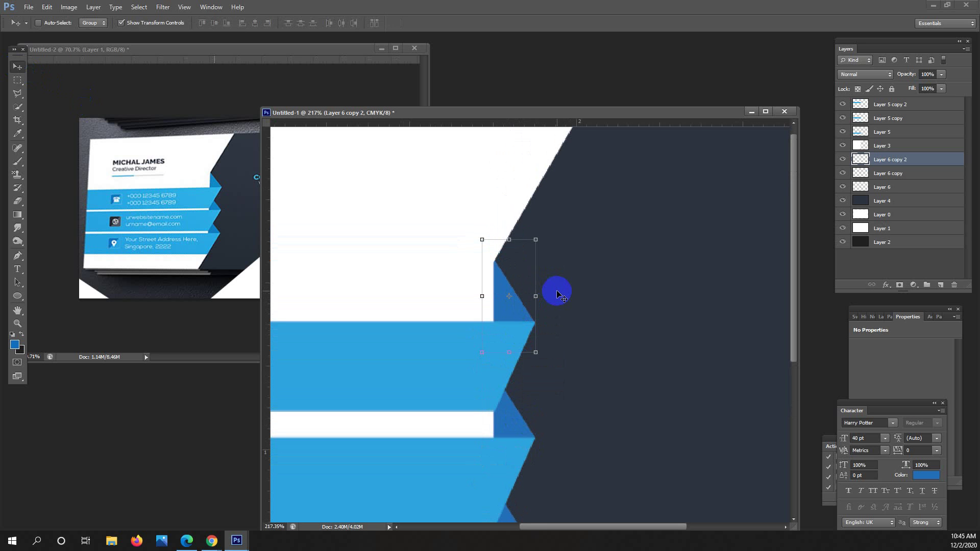
left_click_drag(477, 280, 476, 280)
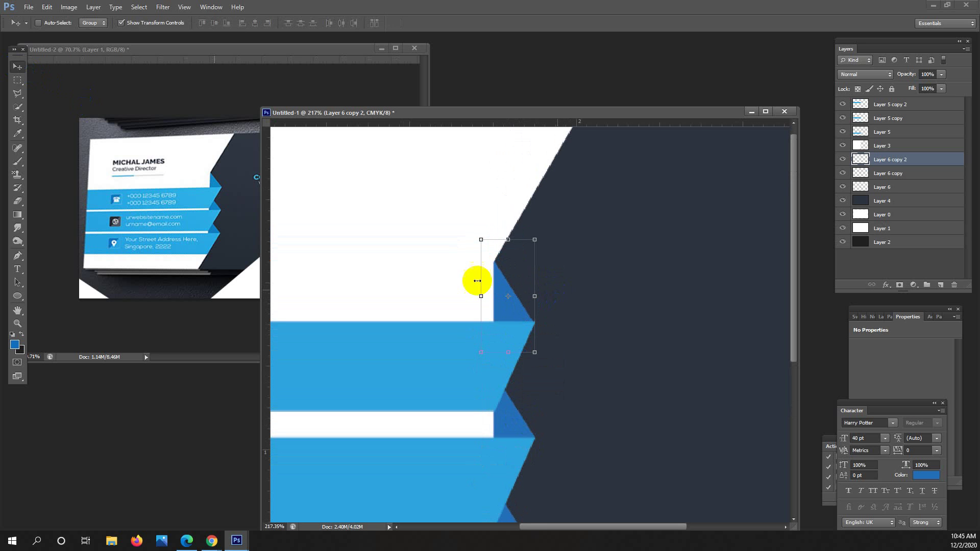
Compare the design against a zoomed-in reference card, then reposition the design window slightly higher.
left_click(17, 82)
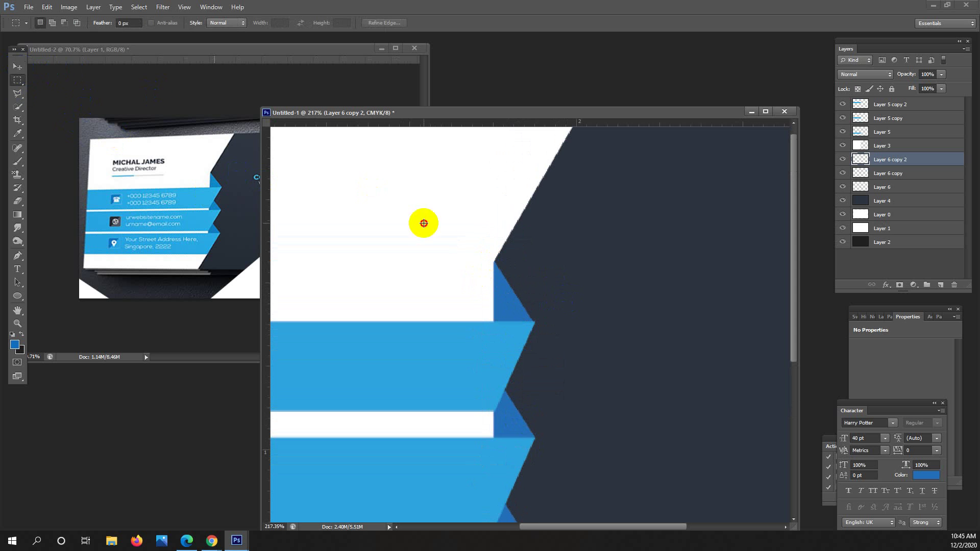
scroll(631, 320, "down", 5)
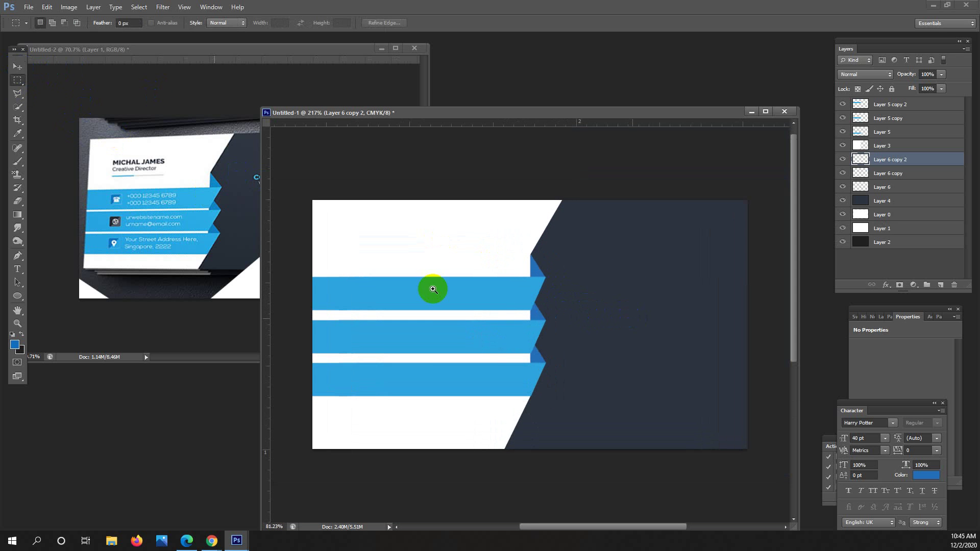
left_click(156, 236)
scroll(183, 194, "up", 2)
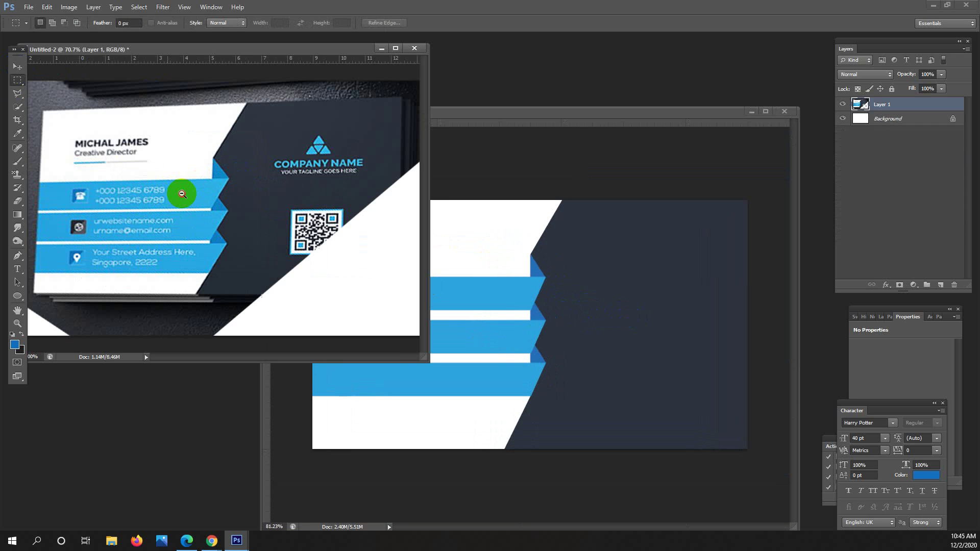
left_click(183, 194)
left_click(505, 127)
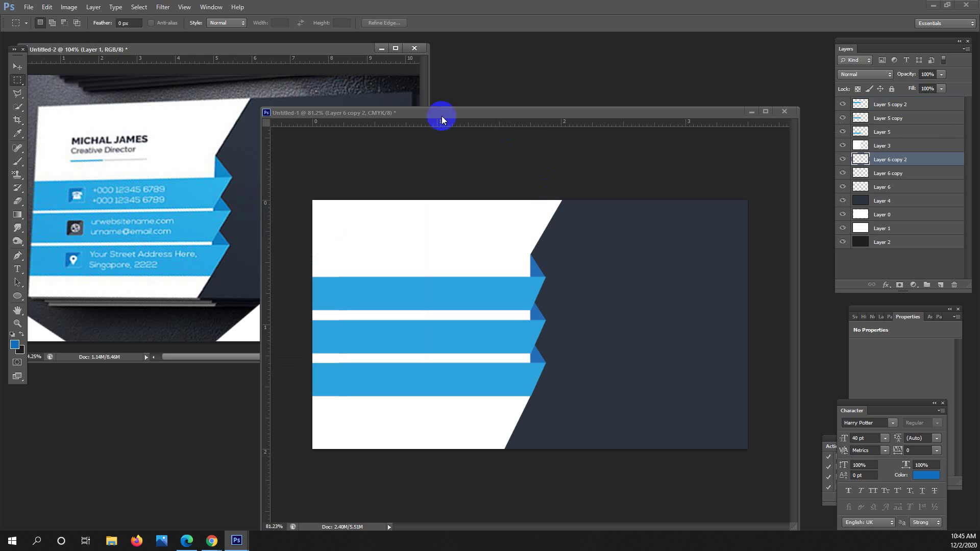
left_click_drag(441, 100, 437, 88)
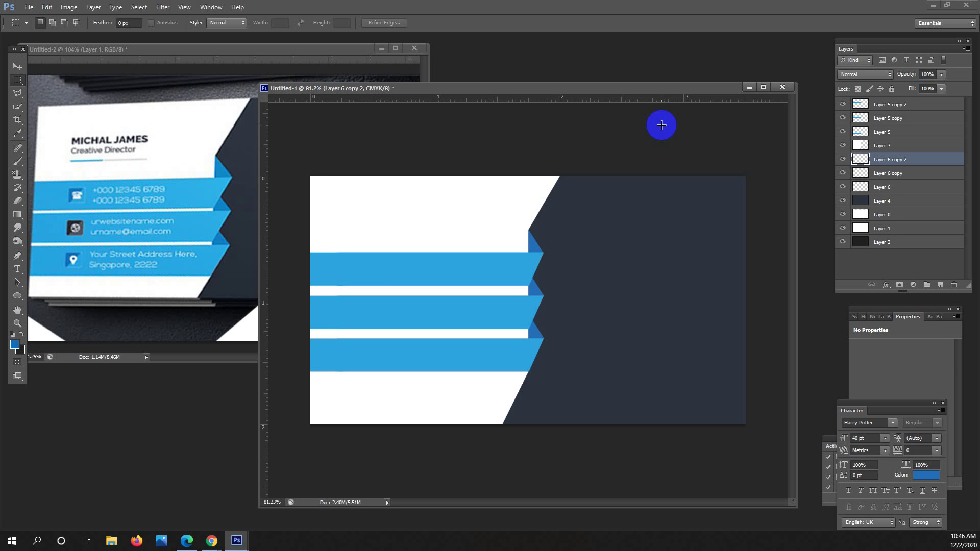
Switch to the browser and search Google for 'fb icon png' in a new tab.
left_click(368, 286)
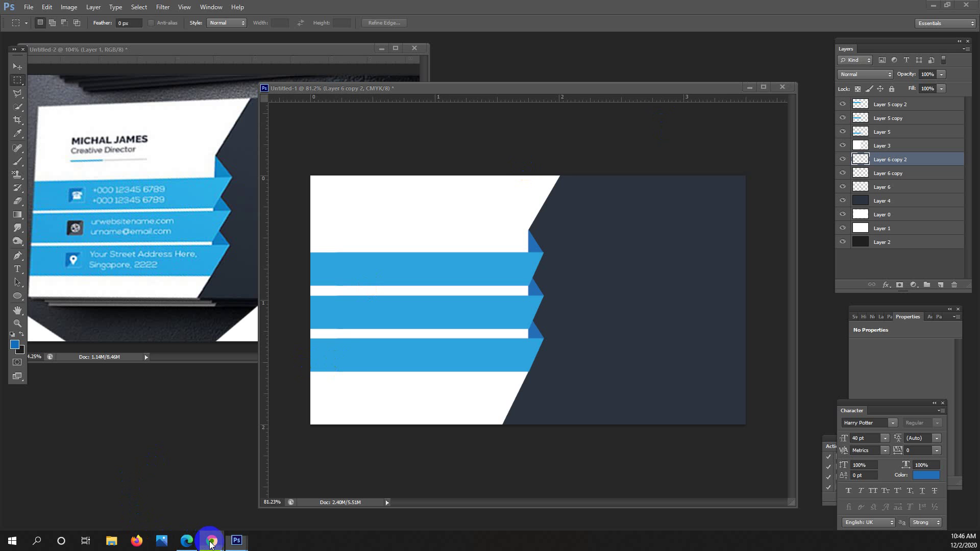
mouse_move(210, 544)
left_click(173, 495)
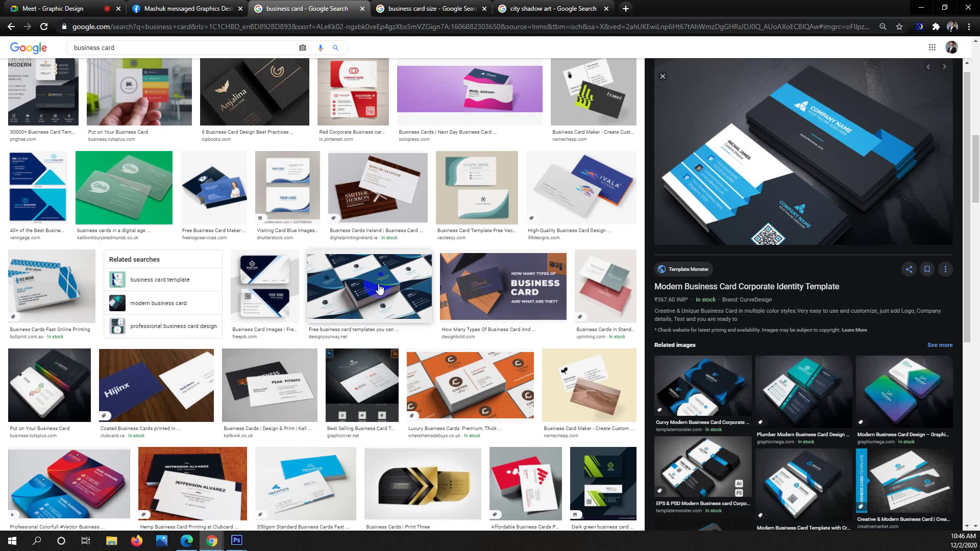
left_click(625, 9)
type("i")
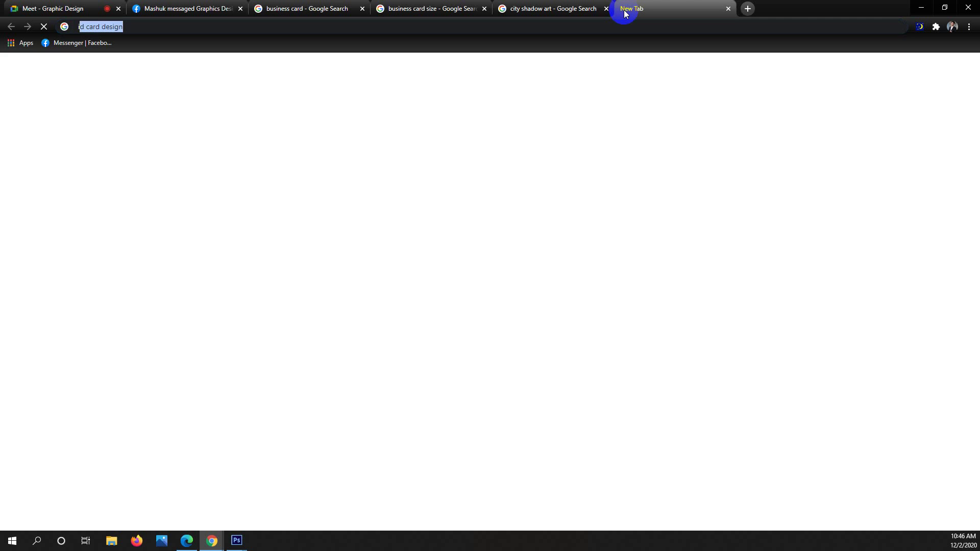
key("BackSpace")
key("BackSpace")
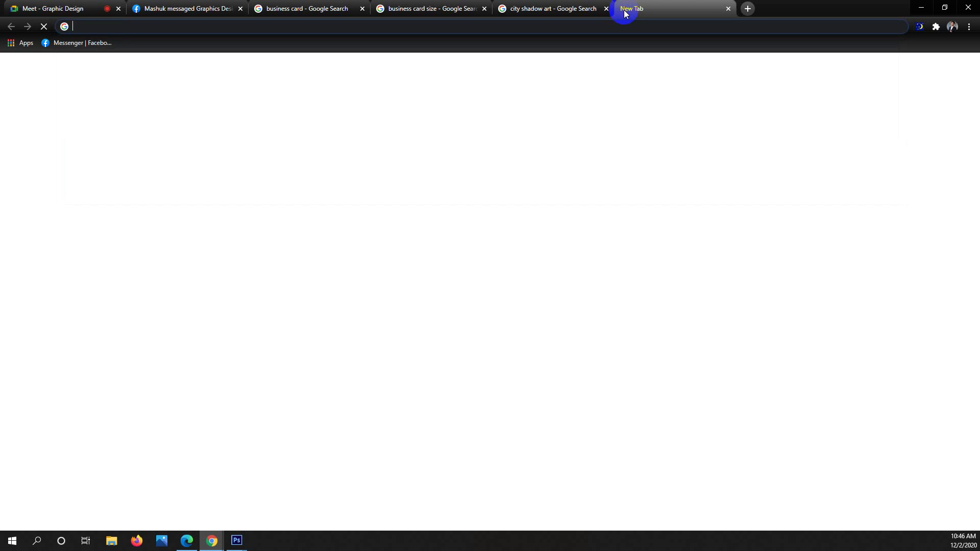
type("fb icon")
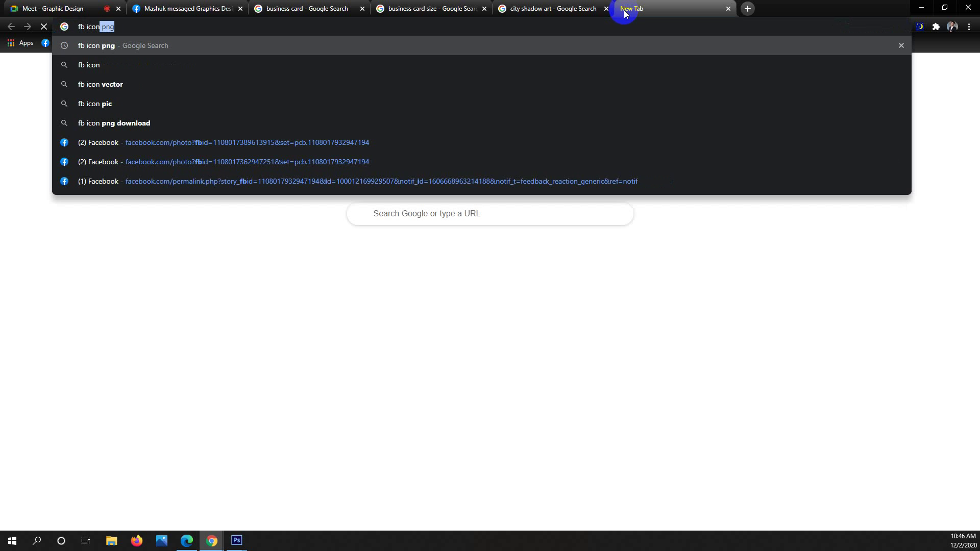
key("Return")
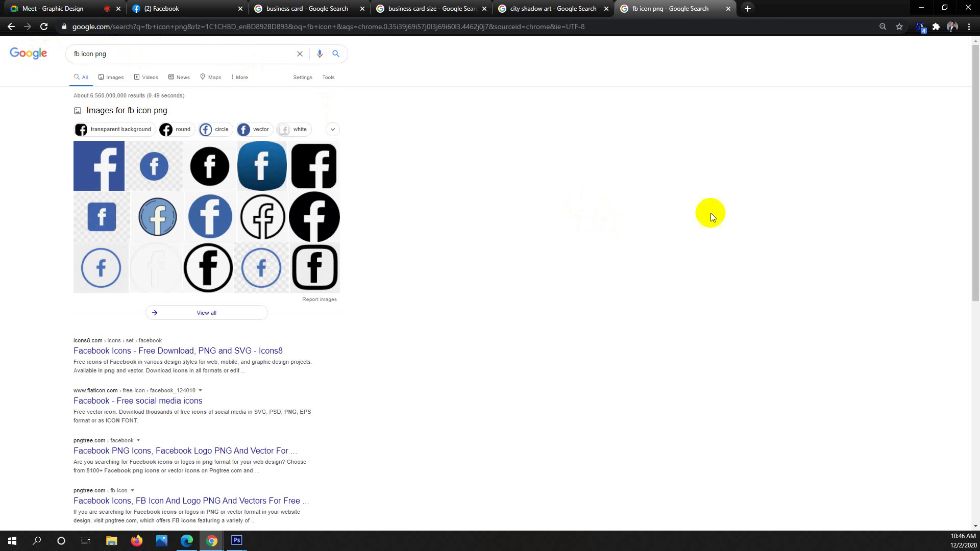
In another new tab, search for 'phone icon png' with the corrected spelling and view its image results.
left_click(748, 8)
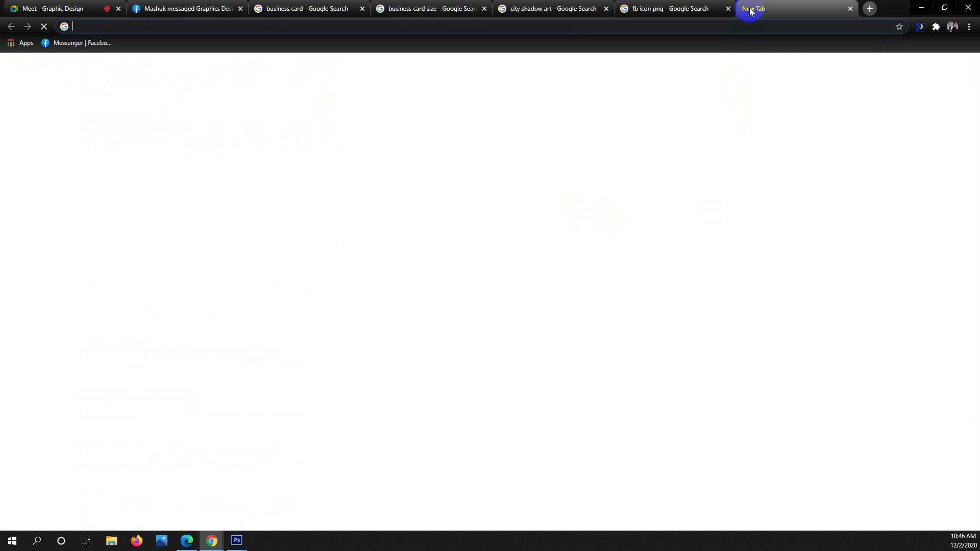
type("phon ")
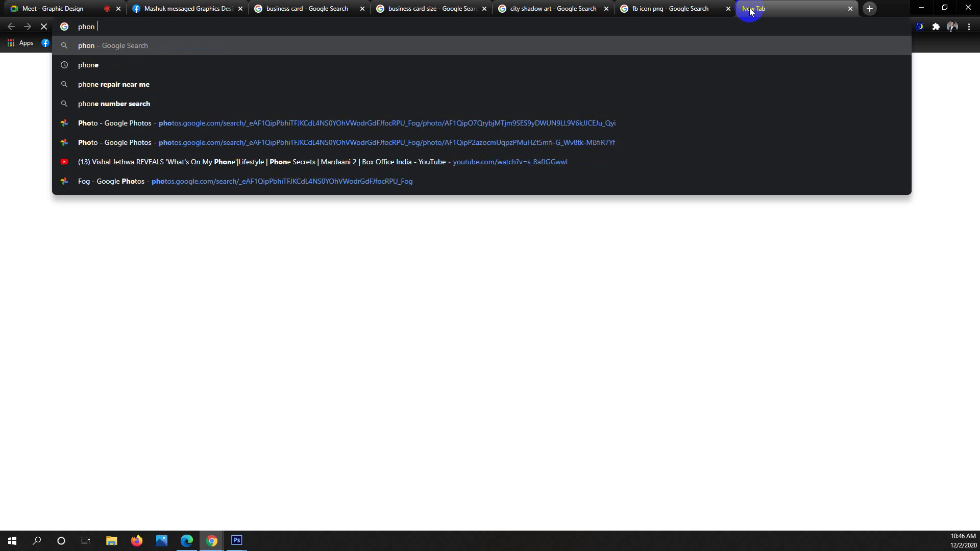
type("icon png")
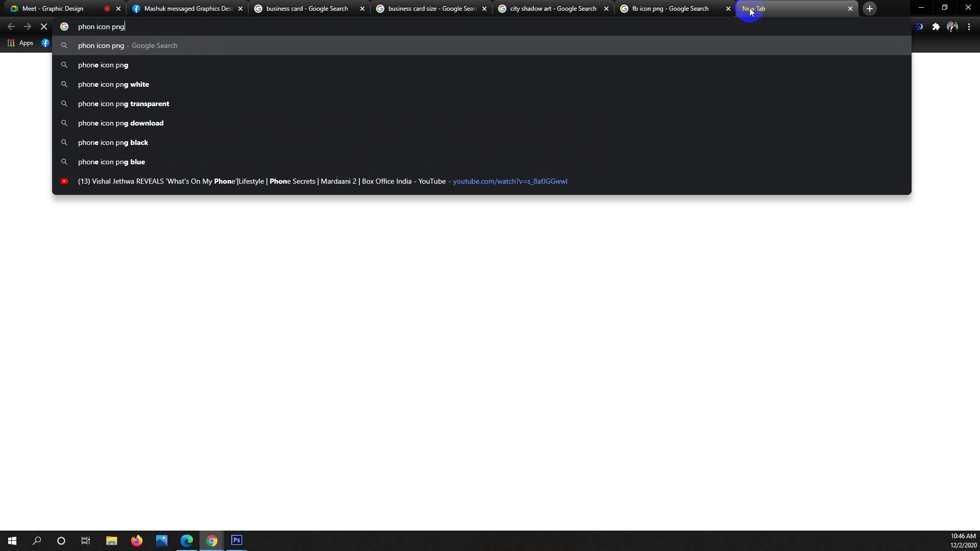
key("Return")
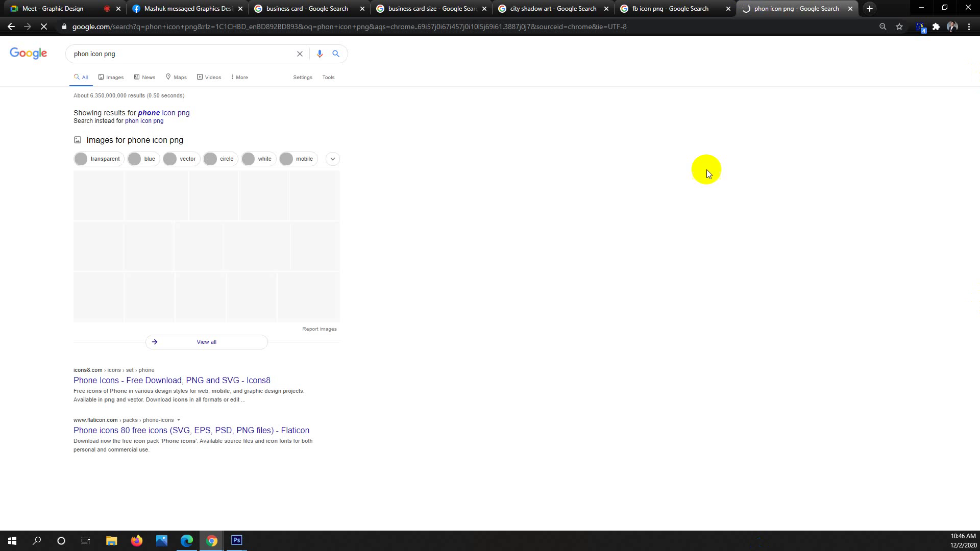
left_click(163, 113)
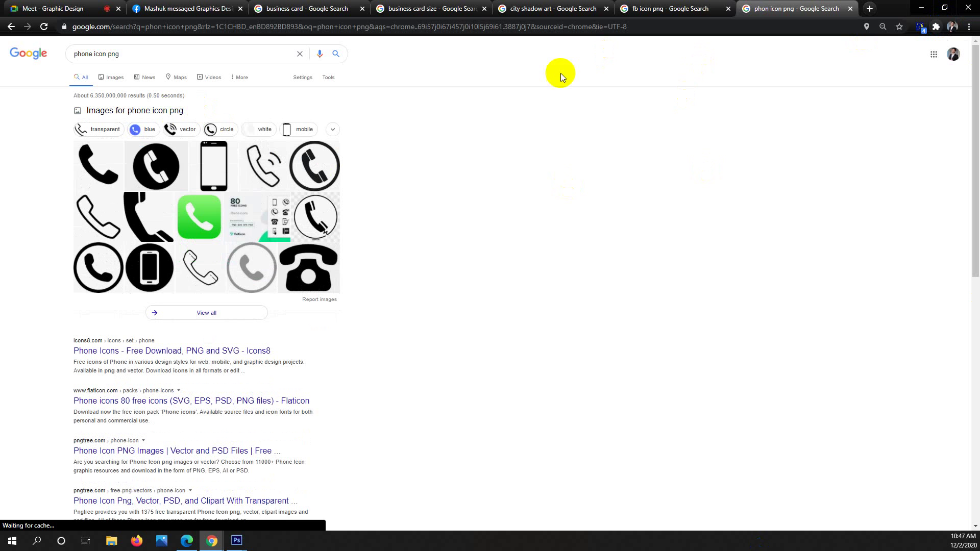
left_click(117, 81)
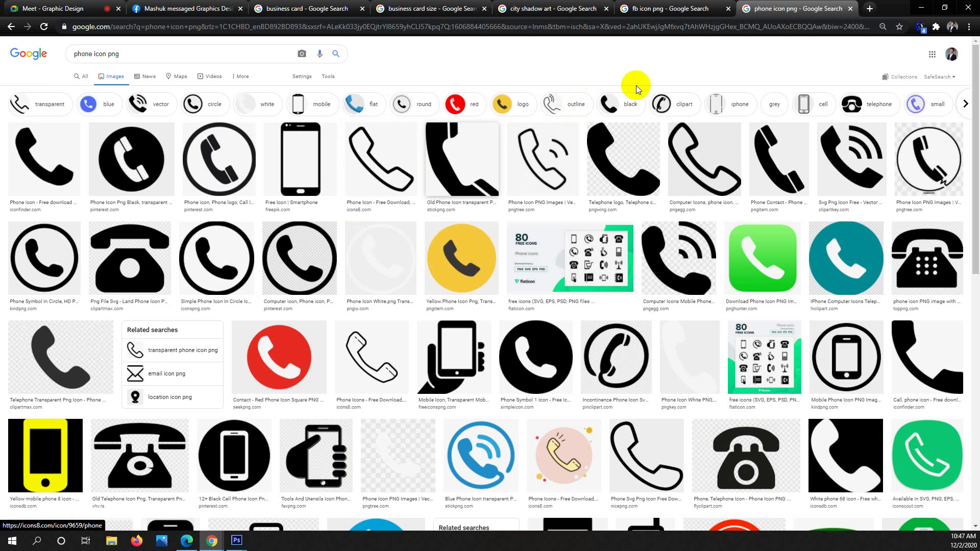
Back on the business card results, preview the card-in-hand, teal curved and navy-gold minimalist designs.
left_click(307, 8)
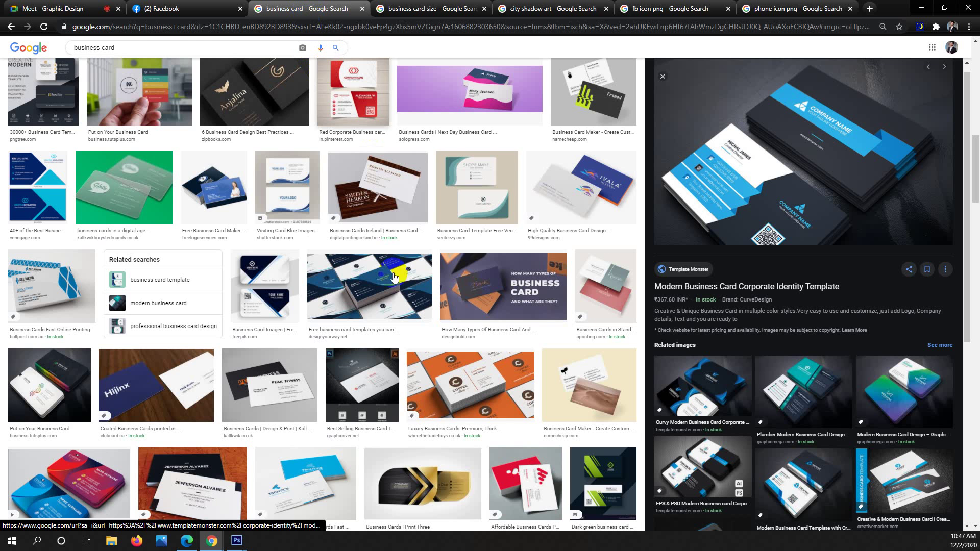
scroll(384, 335, "up", 1)
scroll(384, 341, "up", 2)
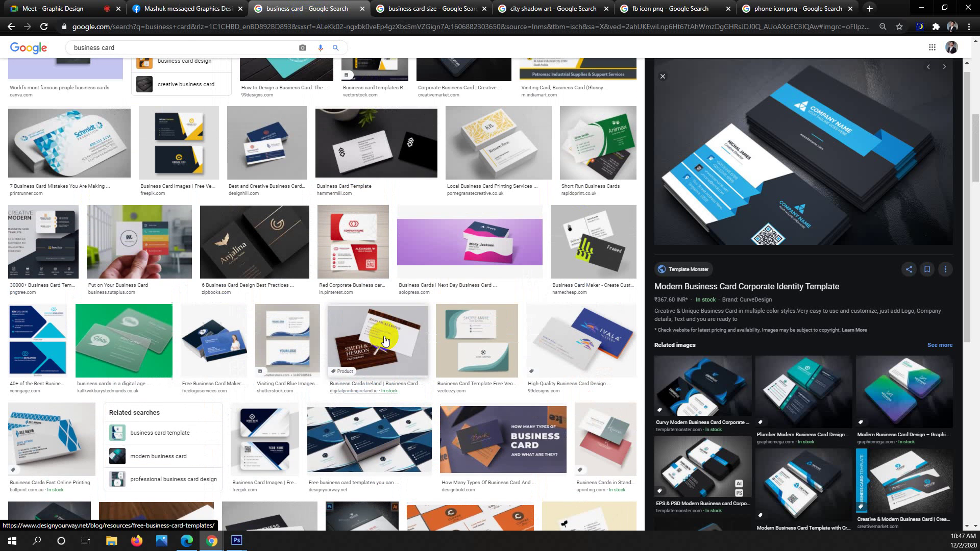
left_click(155, 241)
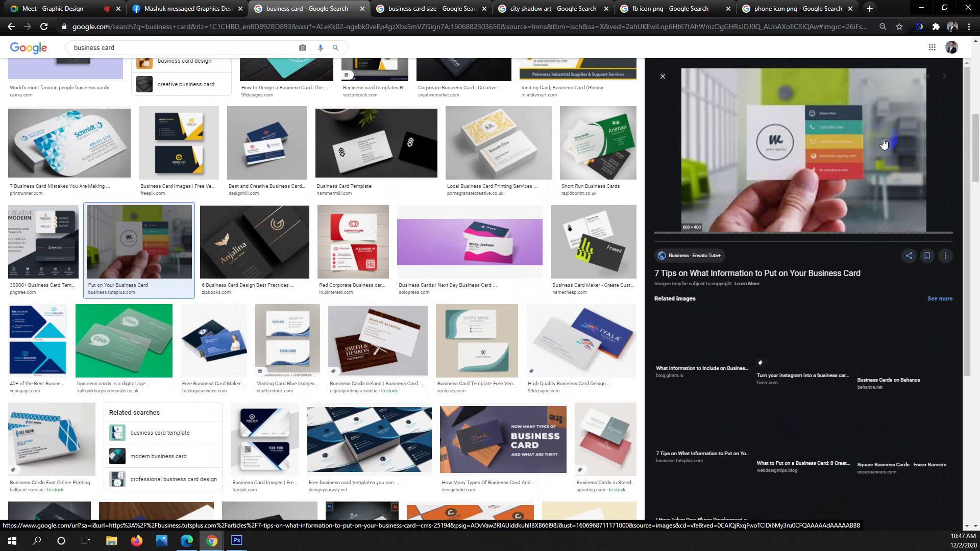
left_click(819, 118)
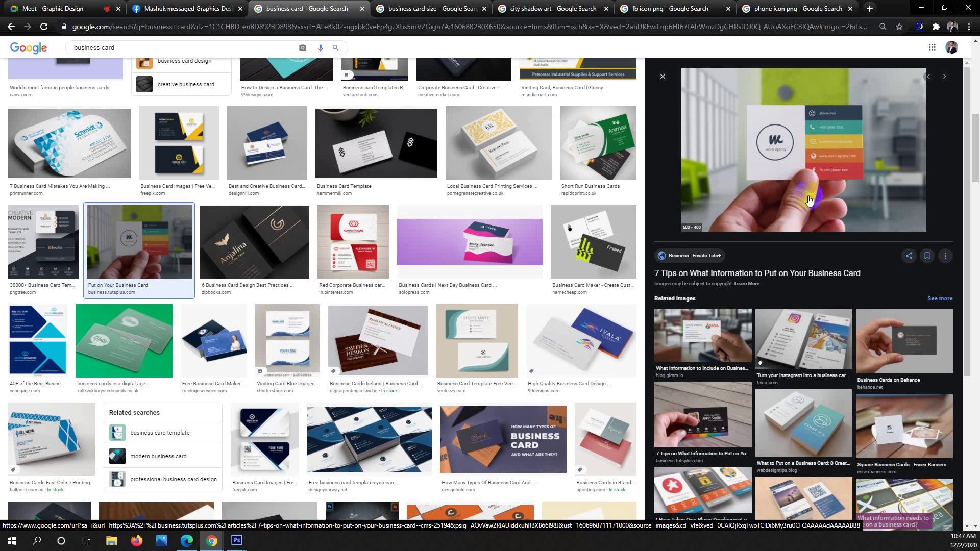
left_click(450, 362)
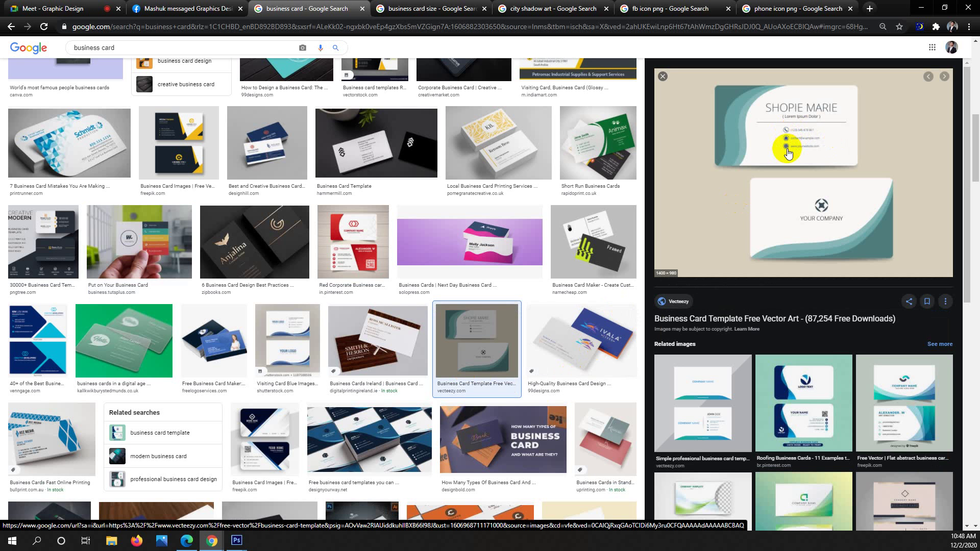
scroll(508, 299, "up", 6)
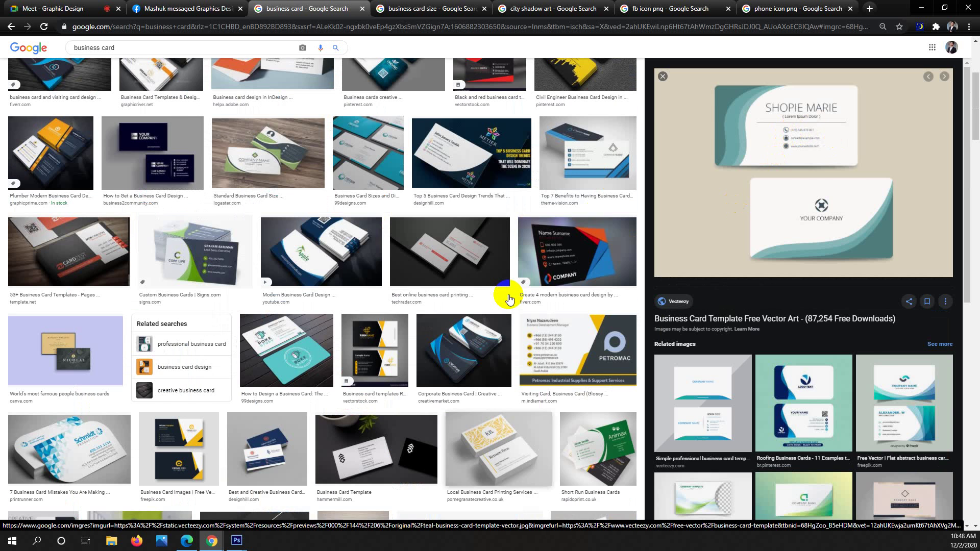
scroll(509, 298, "up", 4)
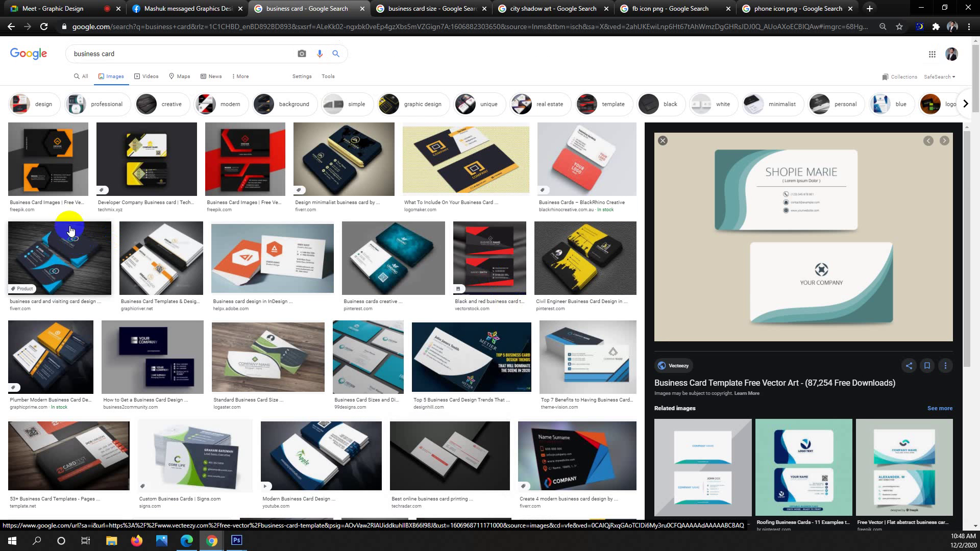
left_click(306, 168)
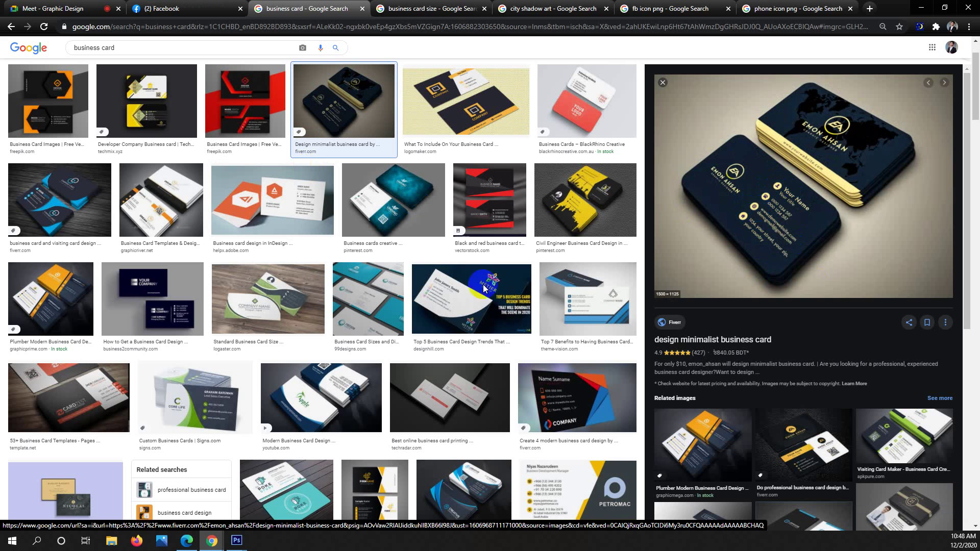
Preview the green CORE LIFE, dark Name Surname and navy Designhill business card designs.
left_click(181, 387)
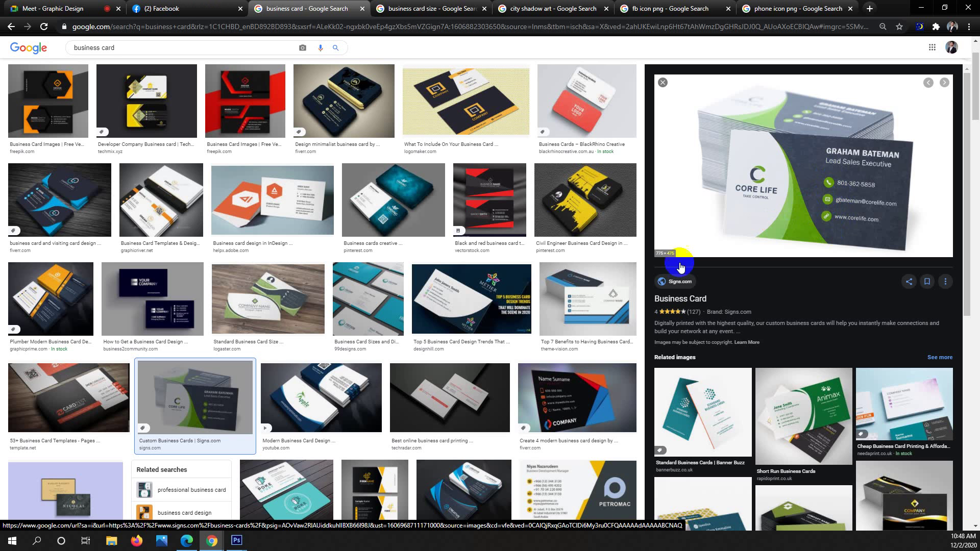
left_click(578, 392)
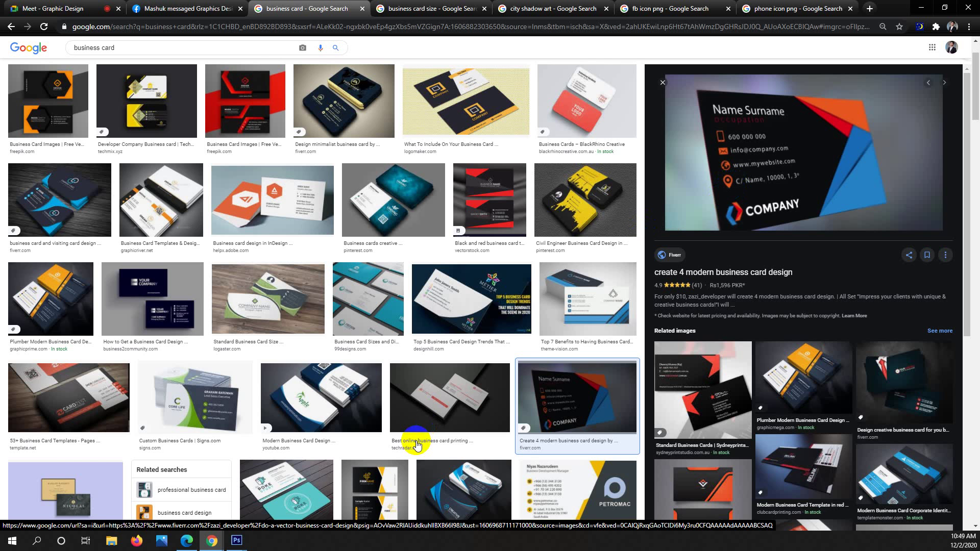
scroll(417, 441, "down", 3)
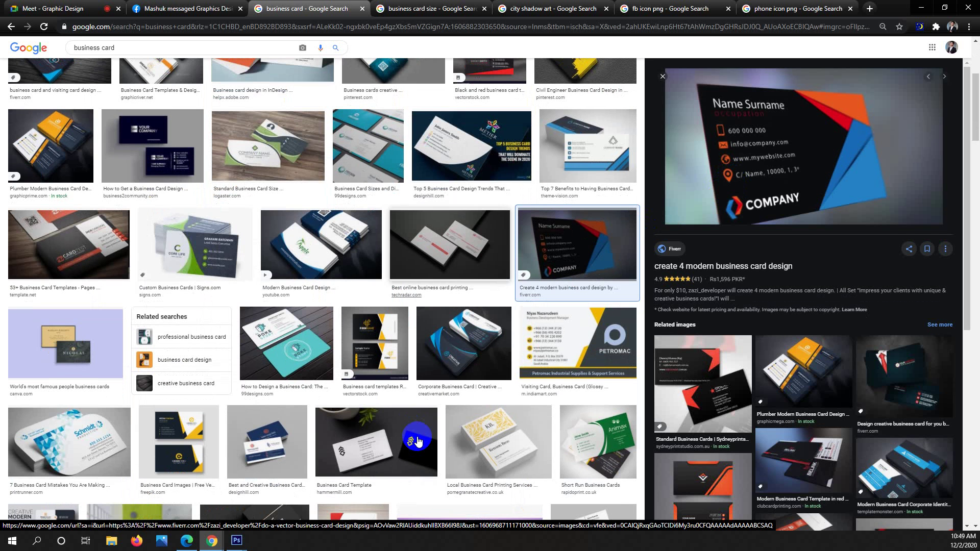
left_click(292, 451)
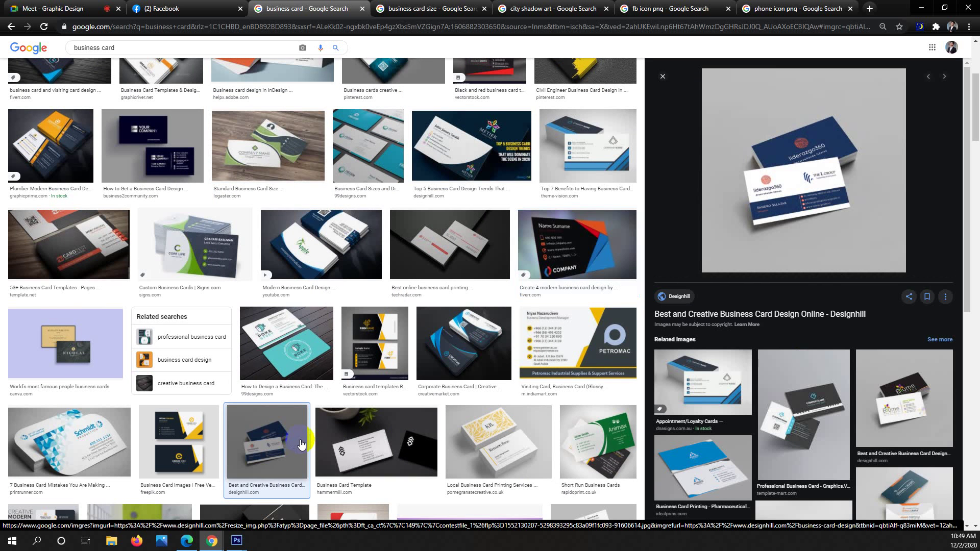
Preview the related blue-and-white appointment card, then return to the phone icon results.
scroll(301, 444, "down", 4)
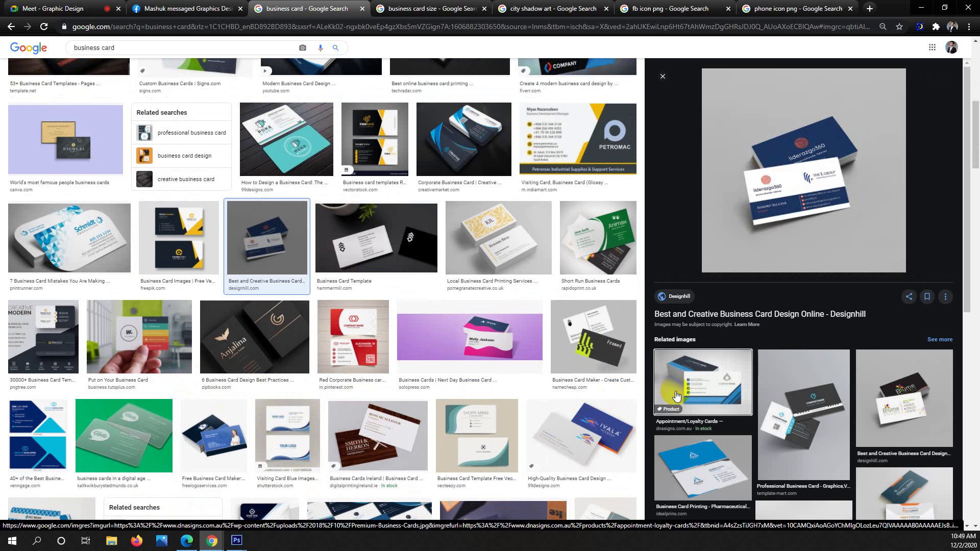
left_click_drag(676, 396, 713, 366)
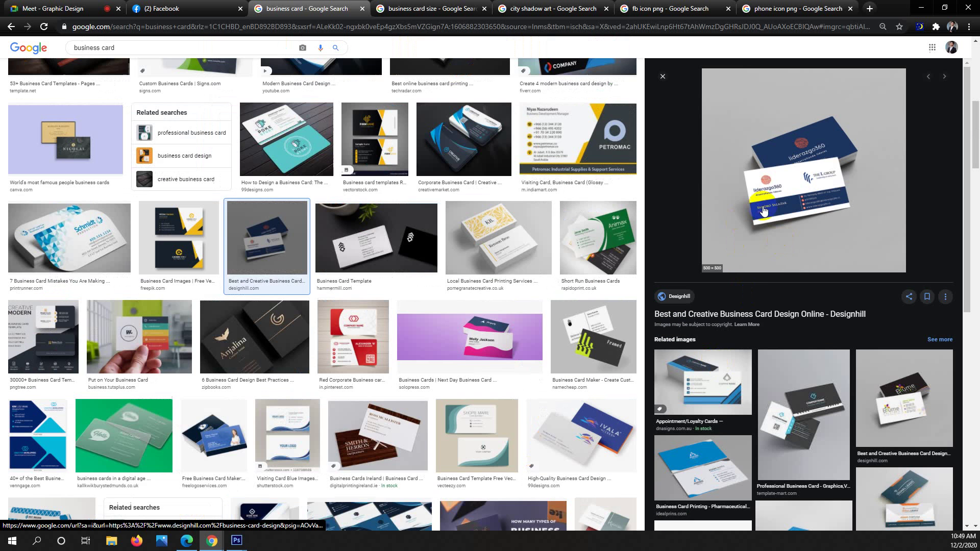
left_click(693, 380)
left_click(785, 233)
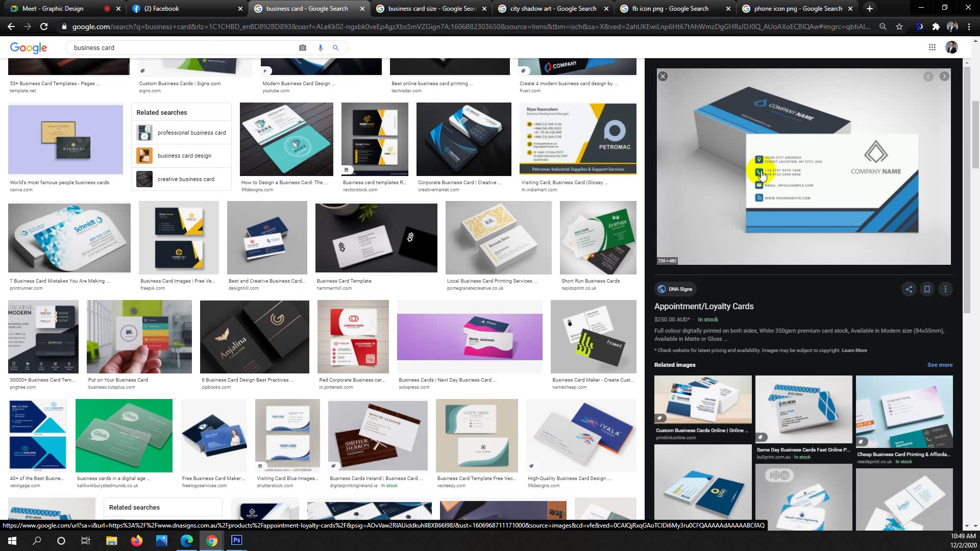
left_click(785, 7)
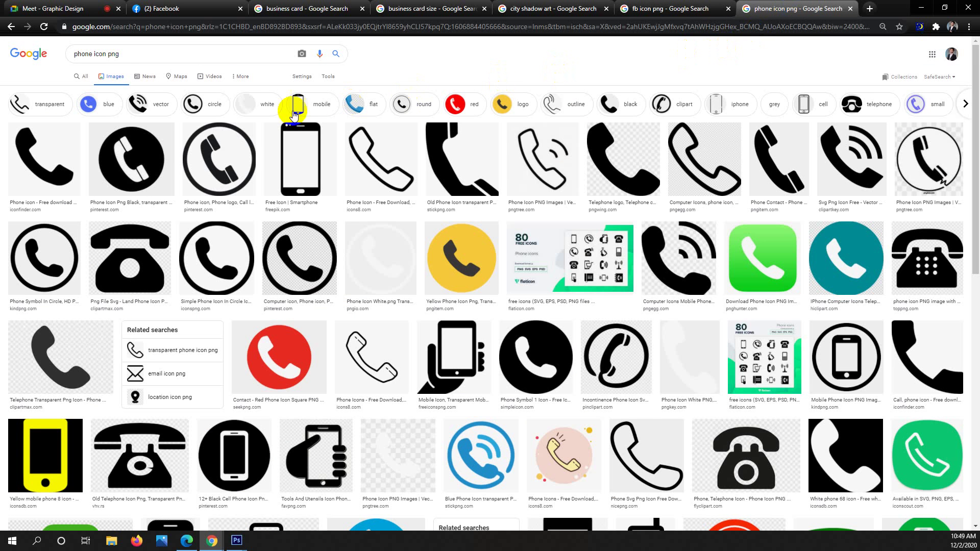
Look through the phone icon, fb icon and business card result tabs, then minimize the browser.
left_click_drag(137, 152, 153, 161)
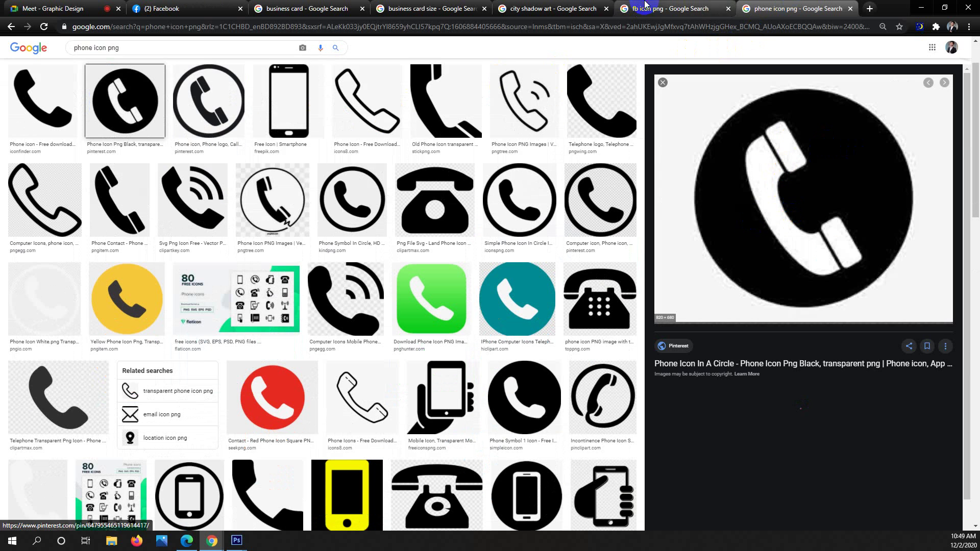
left_click(637, 7)
left_click_drag(205, 170, 202, 172)
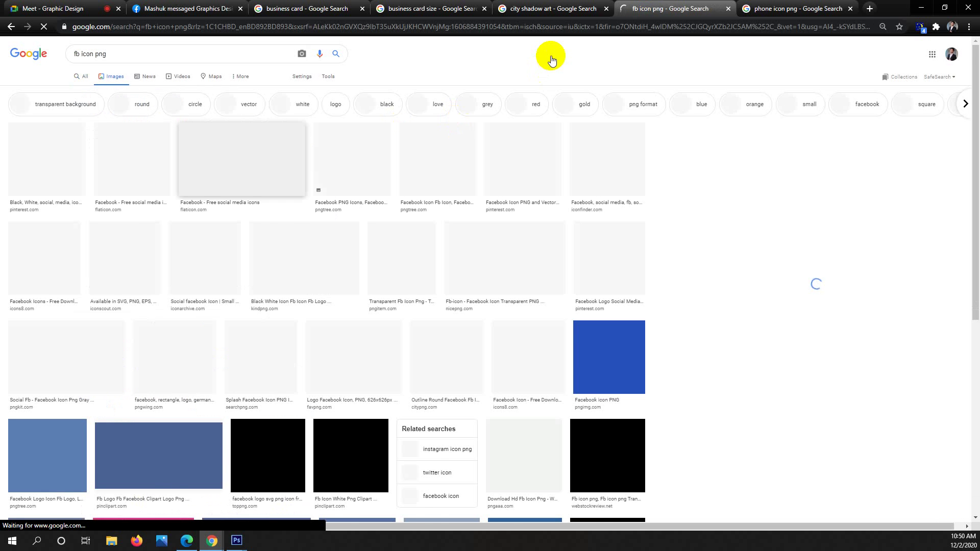
left_click(787, 6)
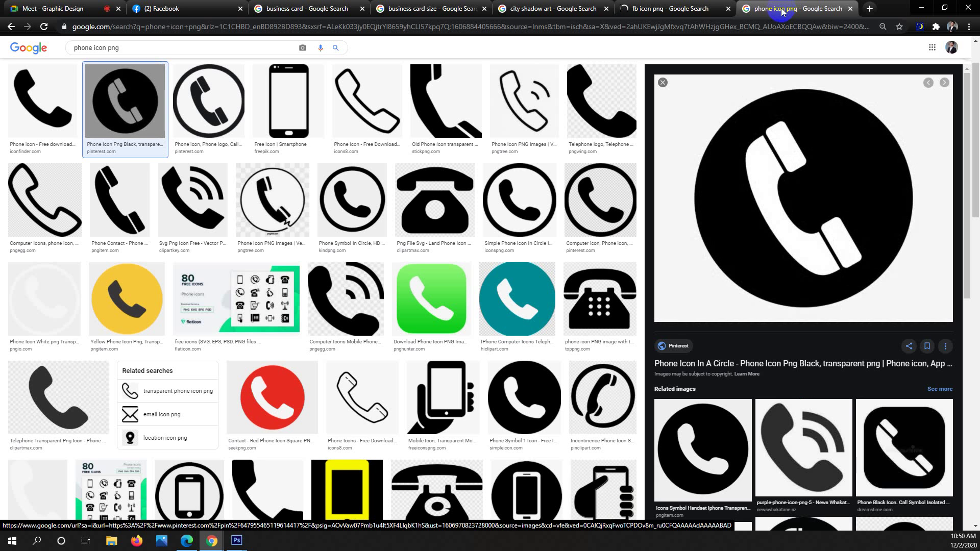
left_click(669, 8)
left_click(553, 7)
left_click(405, 6)
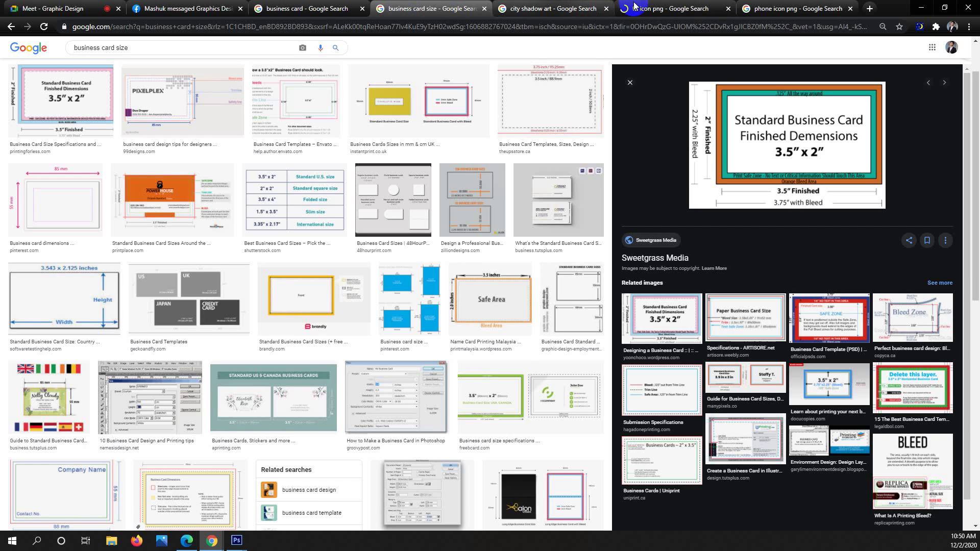
left_click(674, 7)
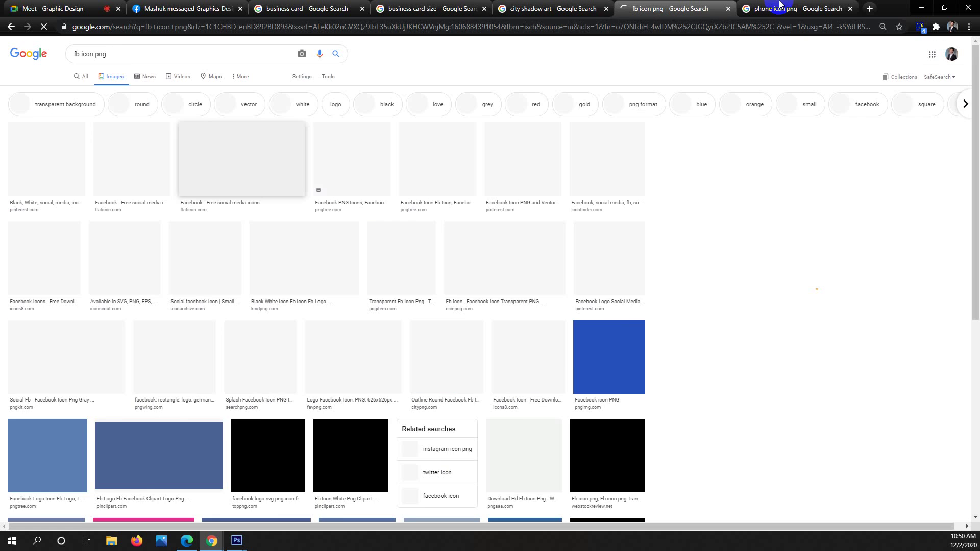
left_click(779, 6)
left_click(703, 8)
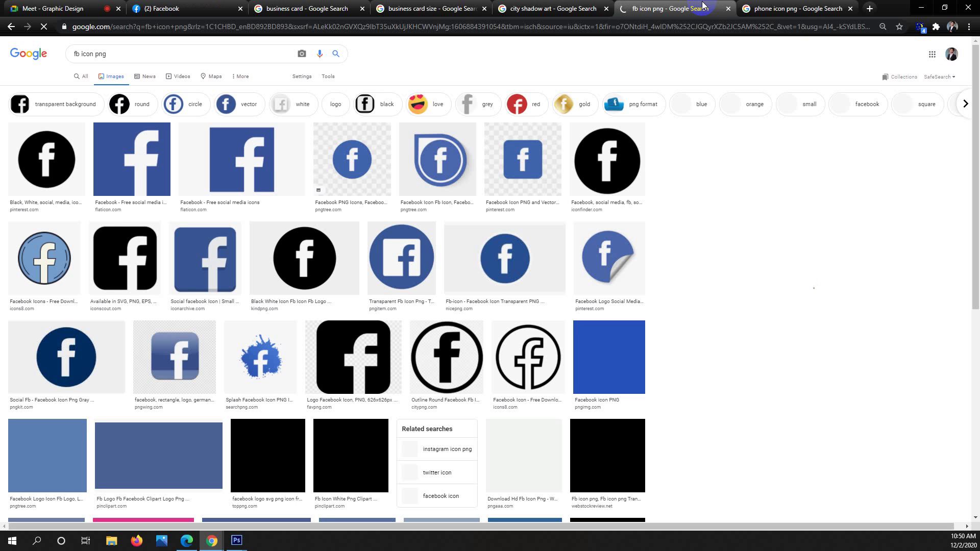
left_click(919, 10)
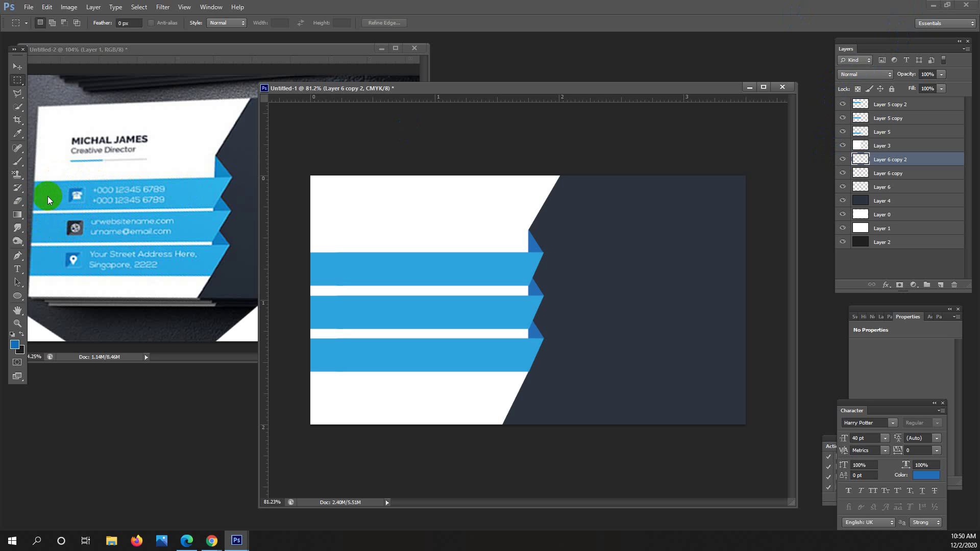
Dismiss the no-pixels warning and browse File > Place to Soft (D:) > Desktop > icon png.
left_click_drag(369, 139, 375, 143)
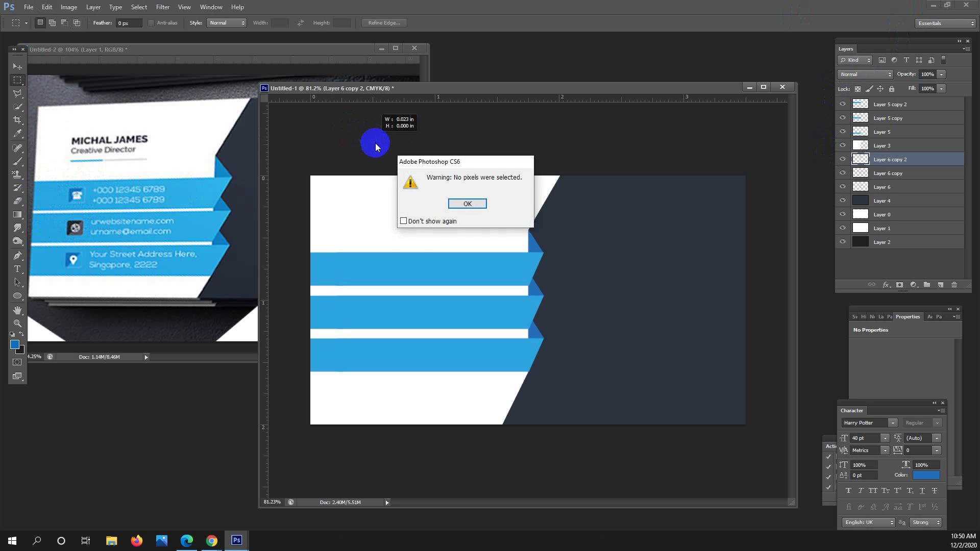
left_click(468, 202)
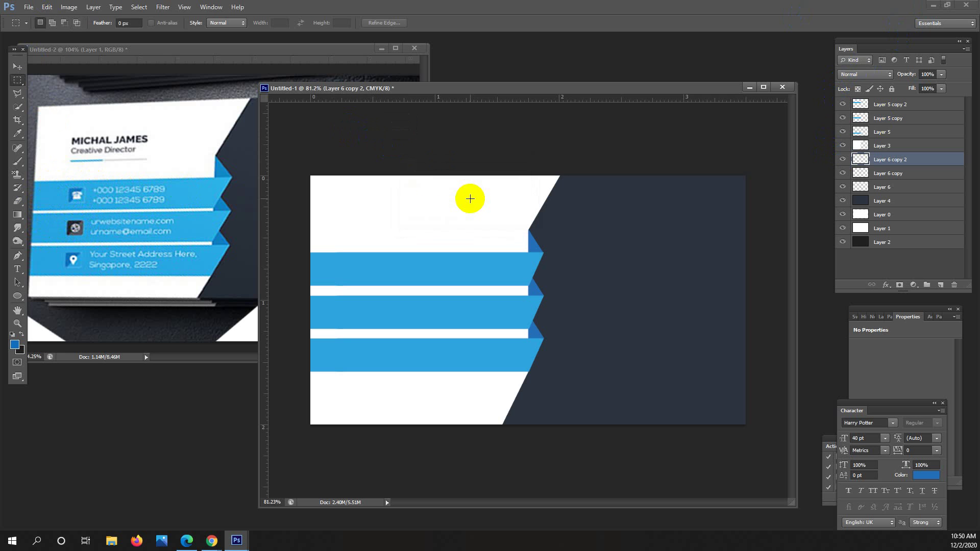
left_click(28, 7)
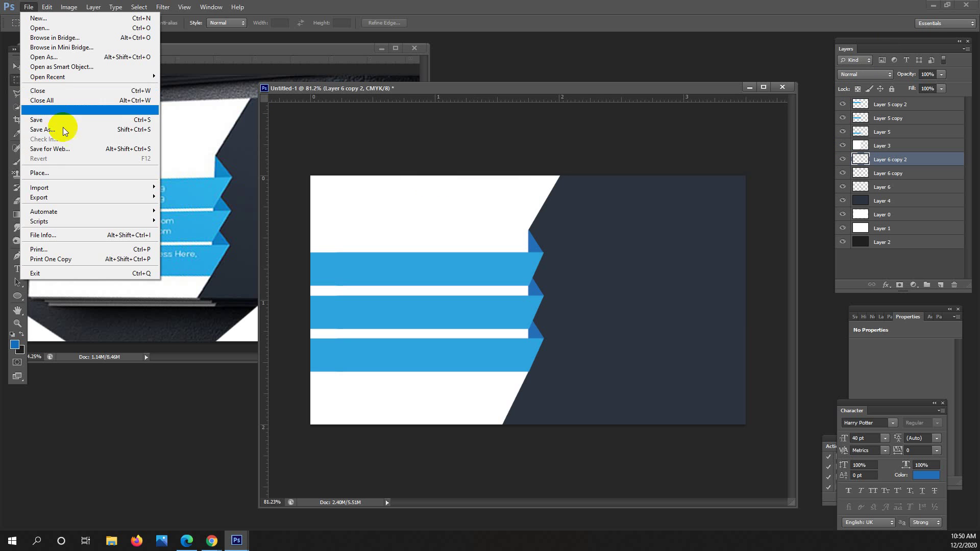
left_click(57, 173)
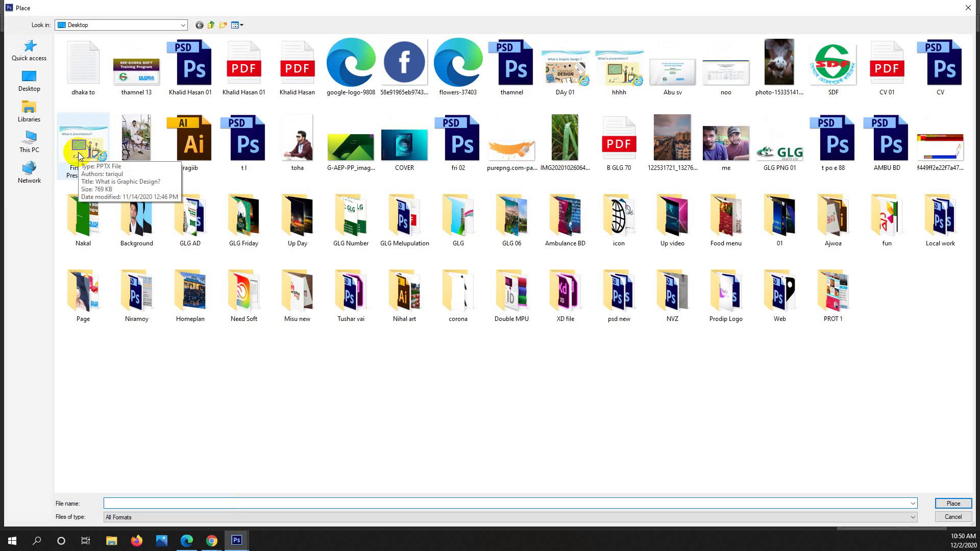
left_click(29, 79)
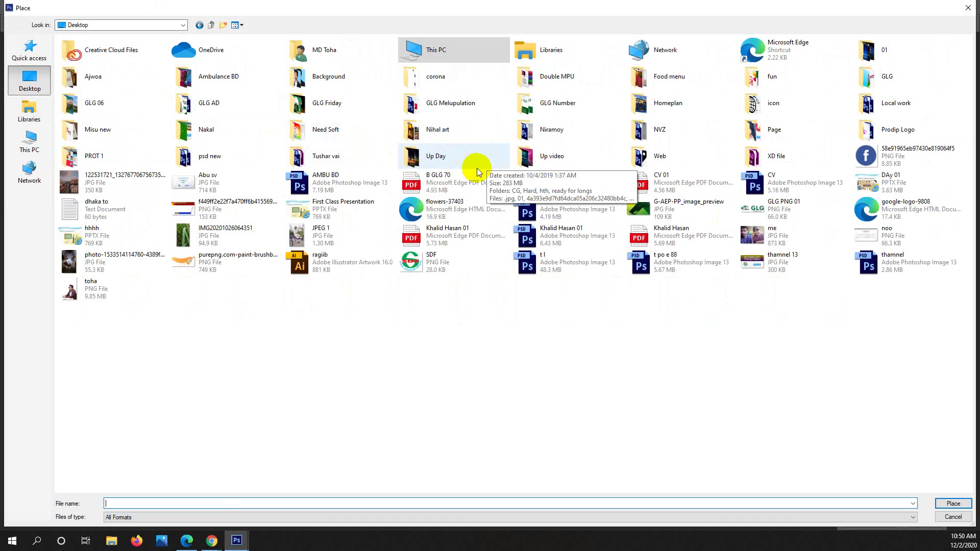
left_click(49, 135)
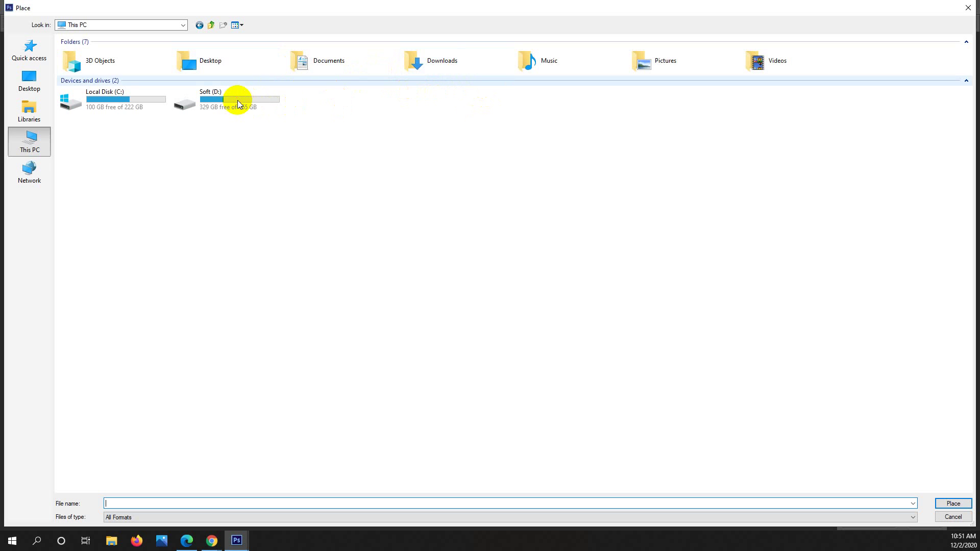
double_click(237, 100)
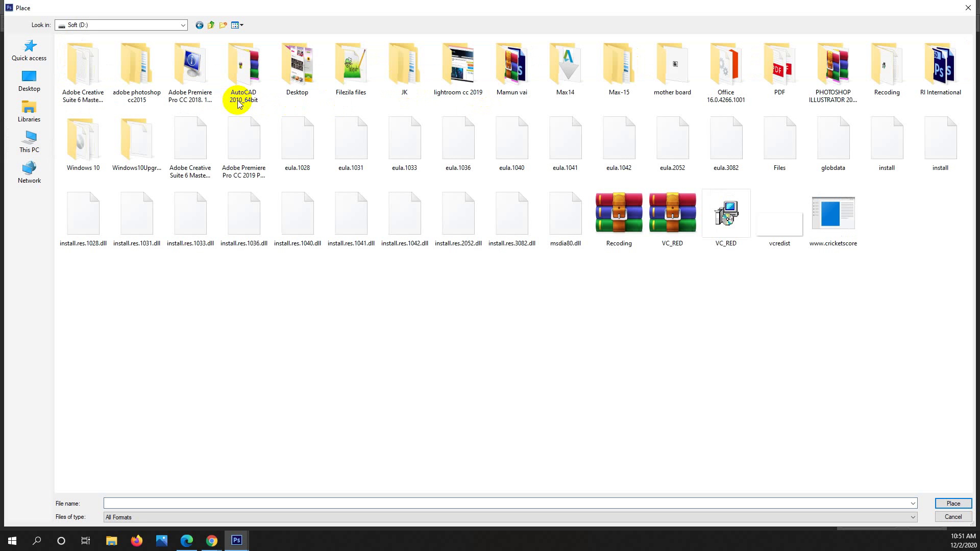
double_click(287, 94)
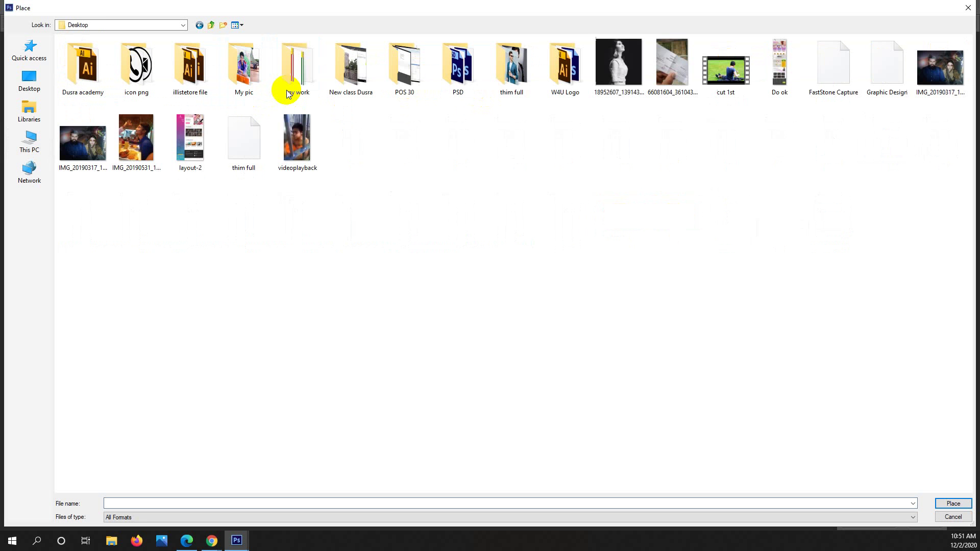
double_click(155, 78)
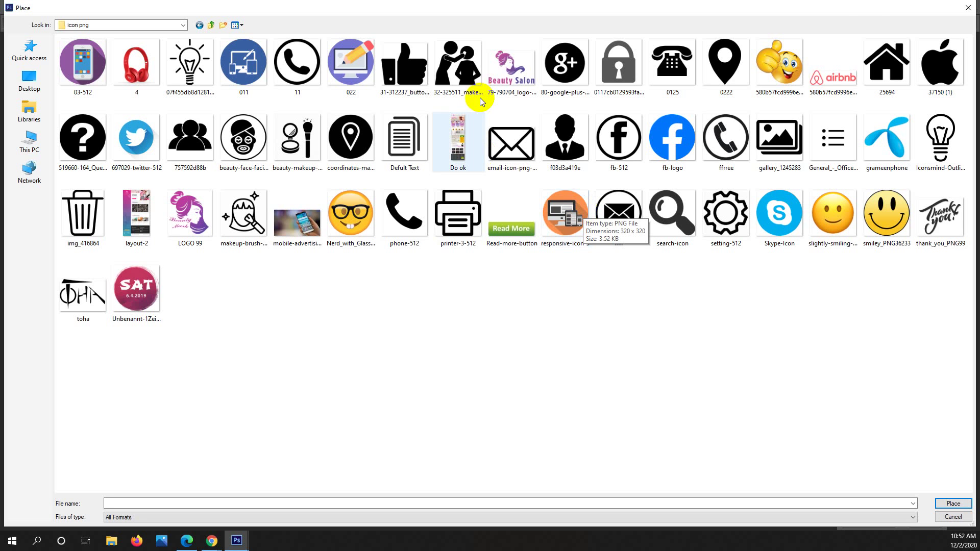
Compare the icons in the folder and place fb-512 into the card.
left_click(613, 125)
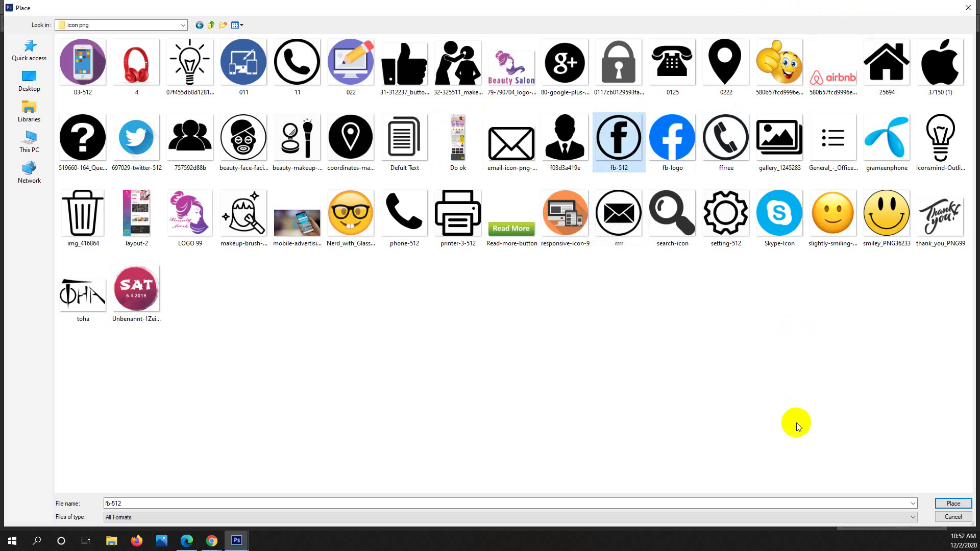
left_click(743, 145)
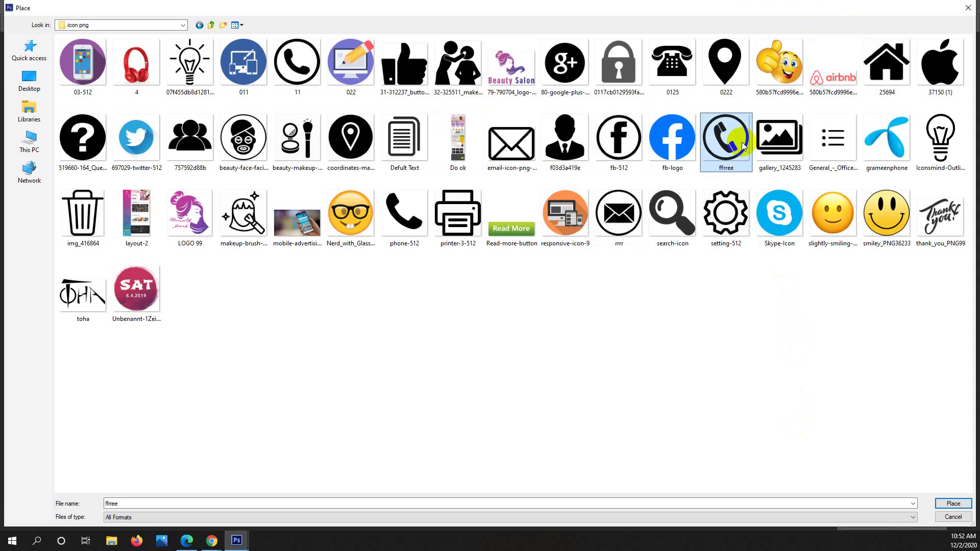
left_click(601, 135)
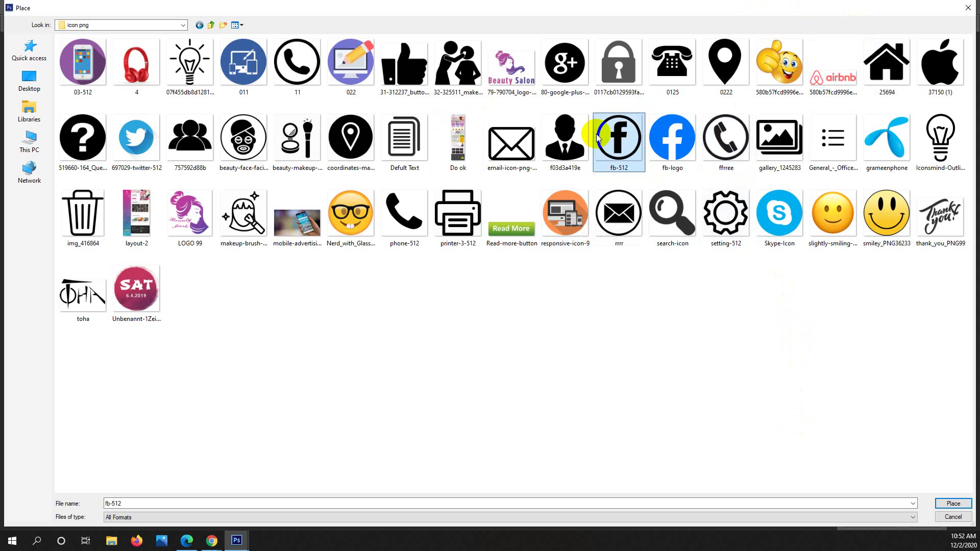
left_click(722, 144)
left_click(640, 150)
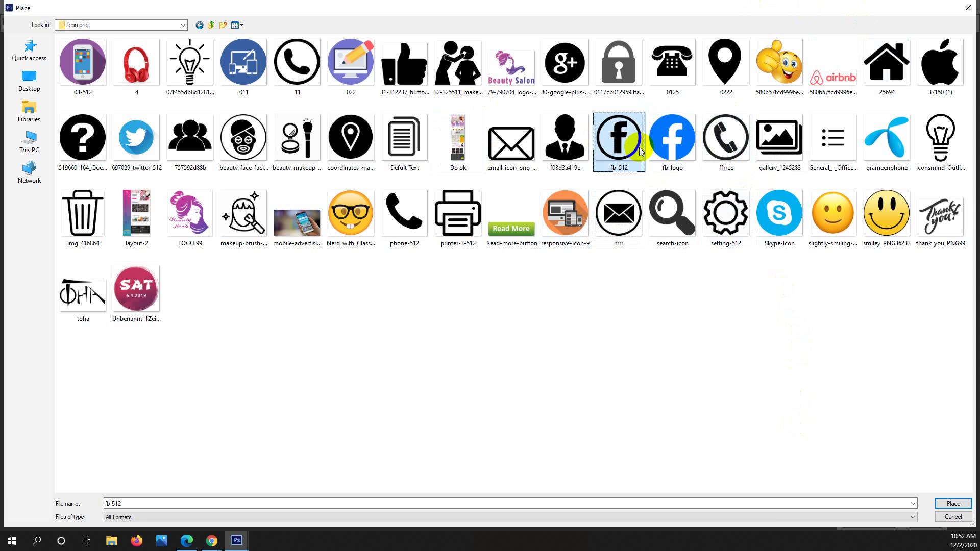
left_click(632, 196)
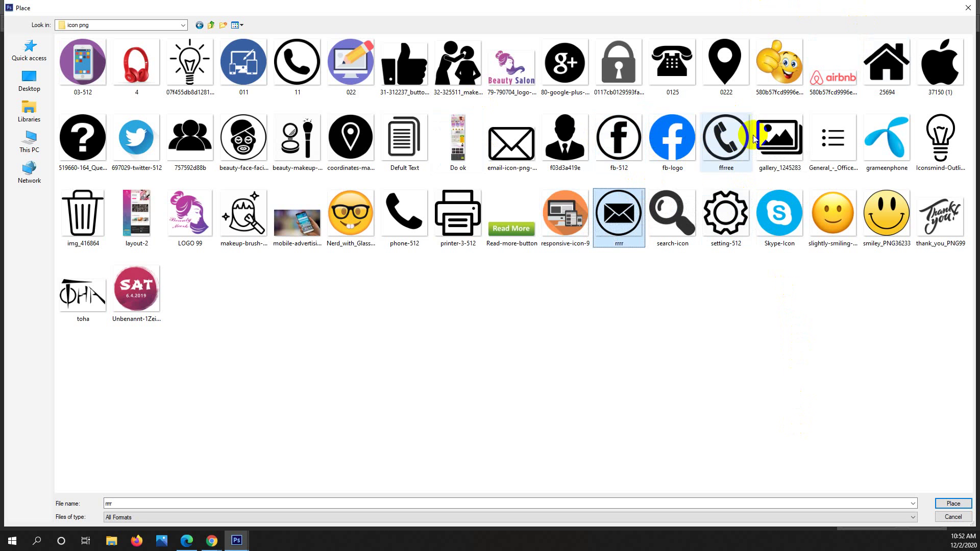
left_click(777, 133)
left_click(628, 143)
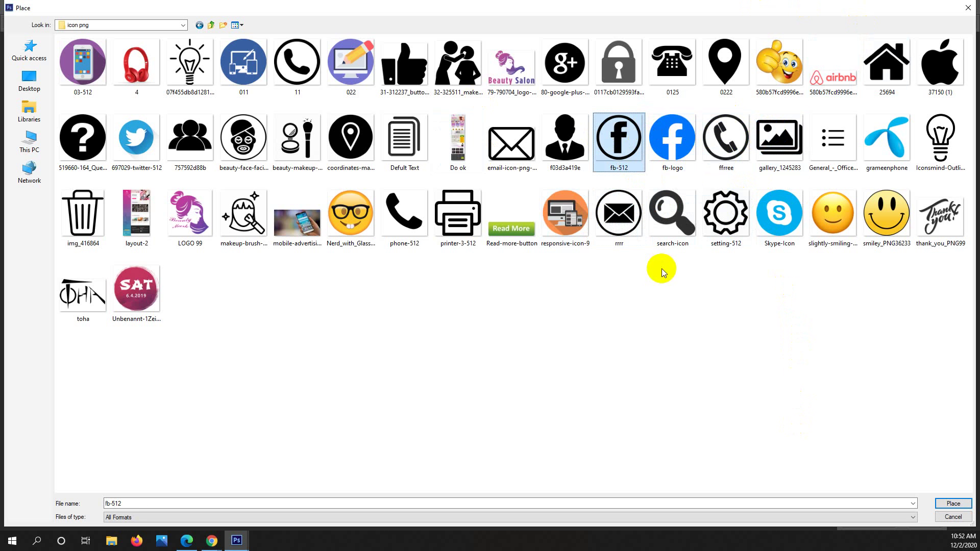
left_click(654, 302)
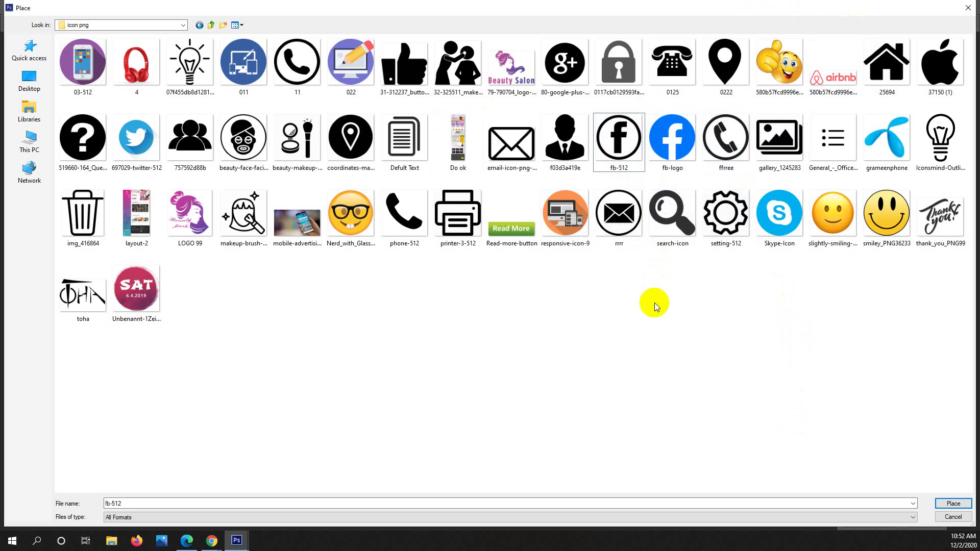
left_click(630, 145)
left_click(951, 503)
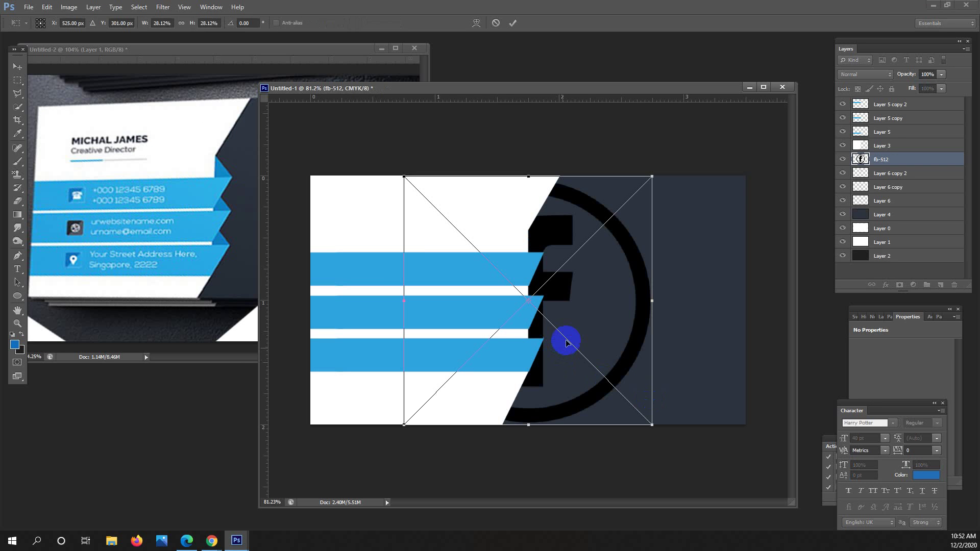
Commit the Facebook icon, move its layer to the top, and shrink it onto the top stripe's left end.
key("Return")
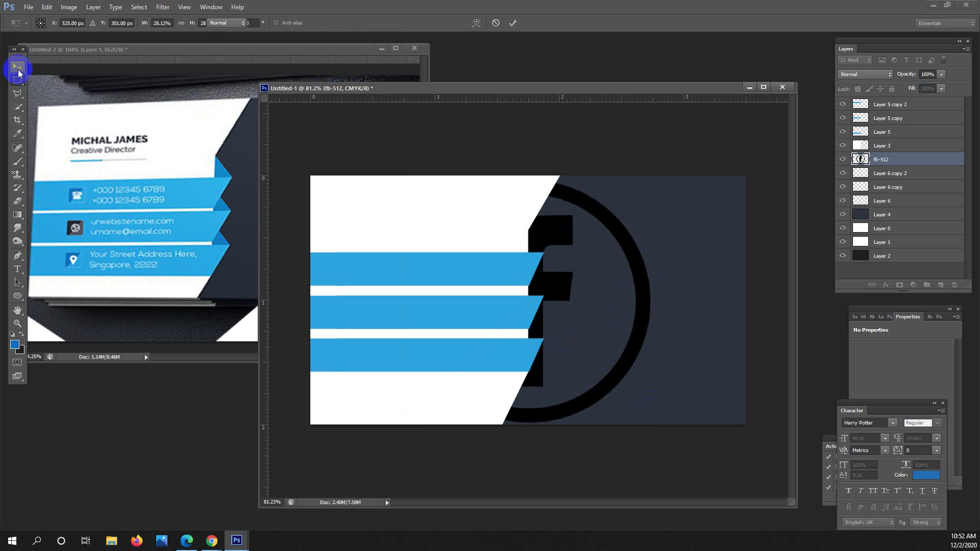
left_click(17, 66)
left_click_drag(622, 229, 653, 230)
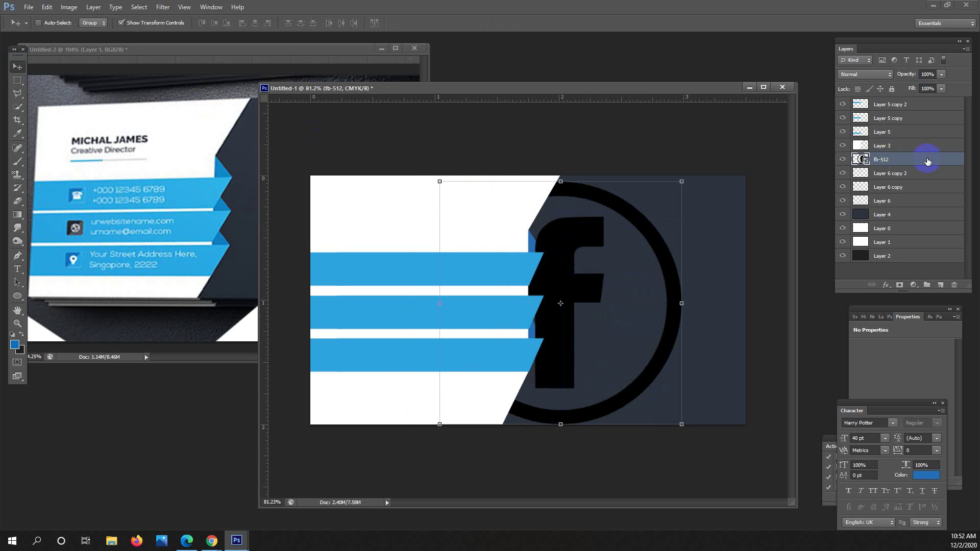
left_click_drag(927, 159, 901, 100)
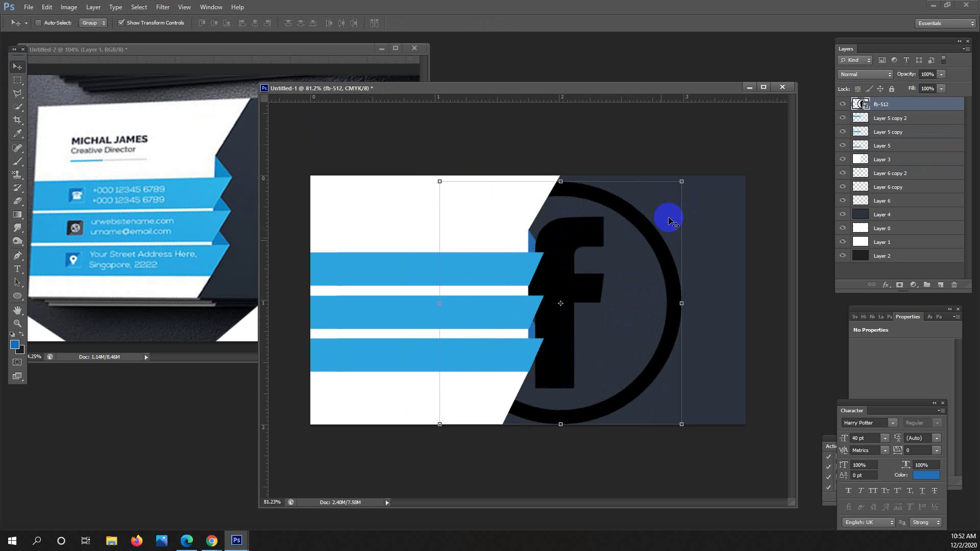
left_click_drag(683, 183, 353, 259)
scroll(353, 258, "up", 4)
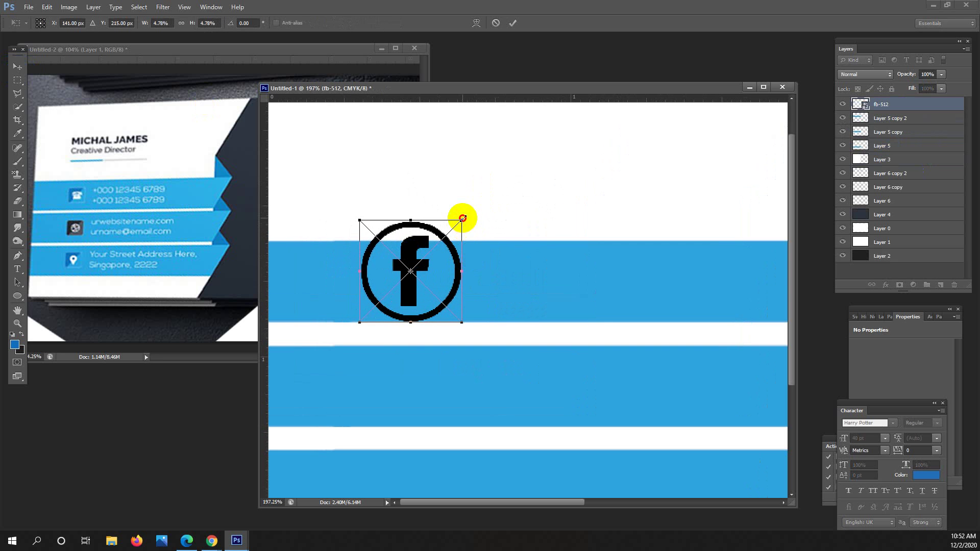
left_click_drag(462, 218, 443, 238)
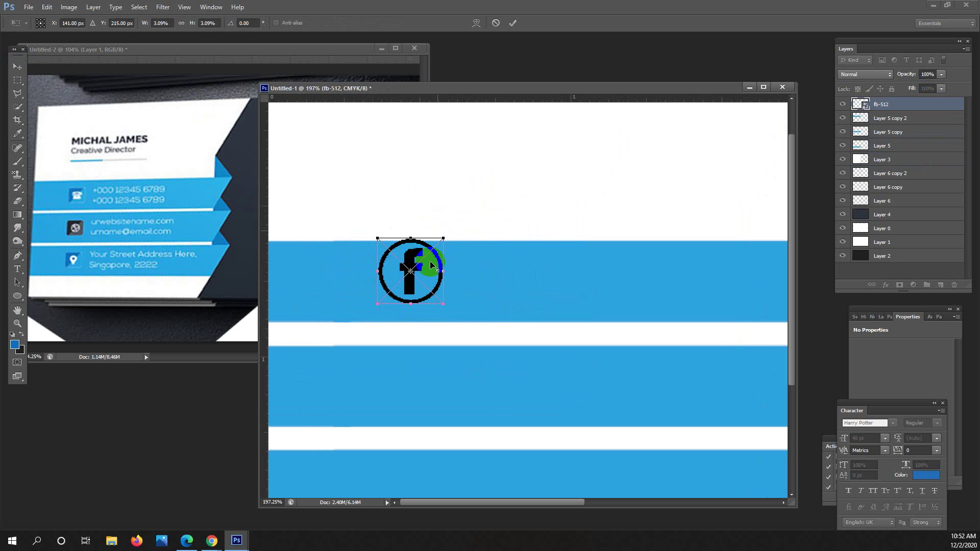
left_click_drag(426, 270, 372, 276)
key("Return")
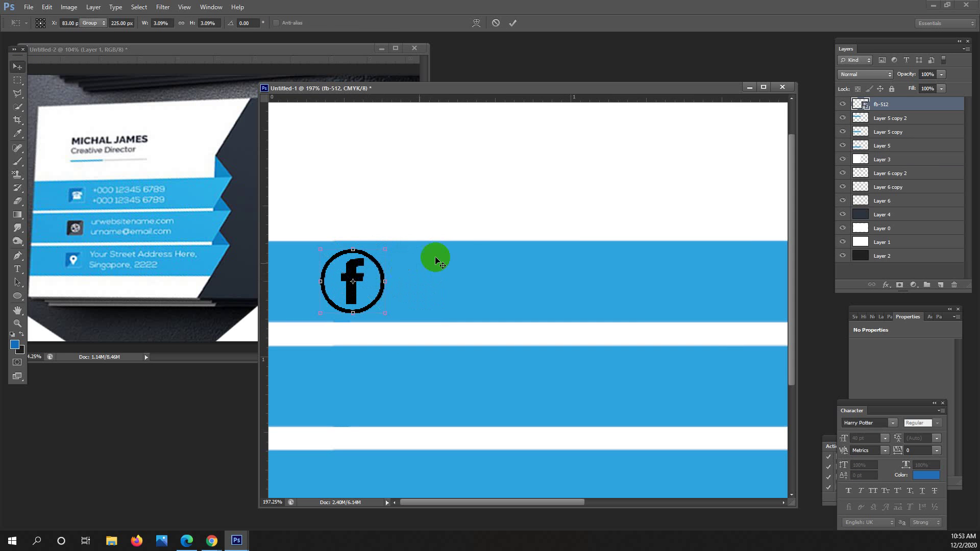
Shrink the Facebook logo a little more and nudge it down one pixel.
key("ctrl+0")
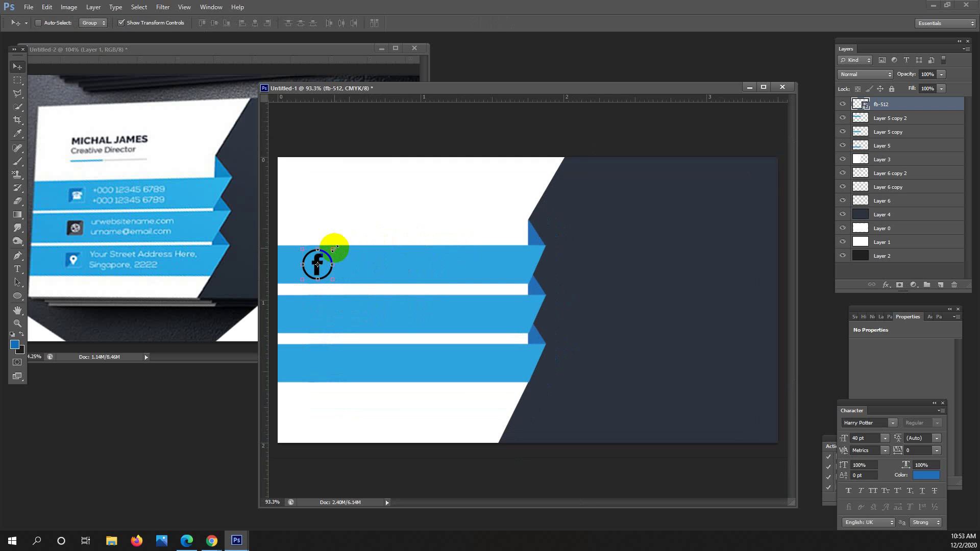
left_click_drag(334, 248, 331, 251)
double_click(322, 266)
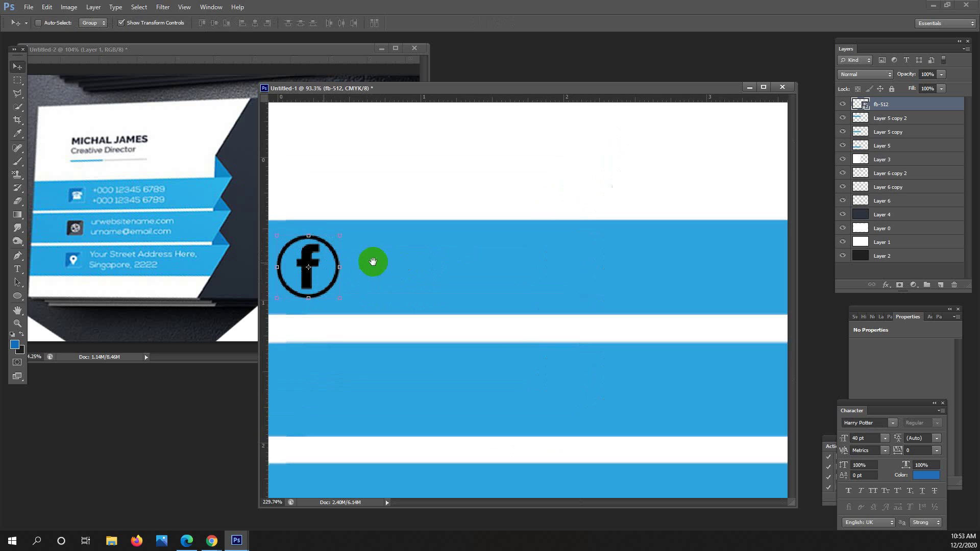
left_click_drag(323, 264, 367, 266)
key("Down")
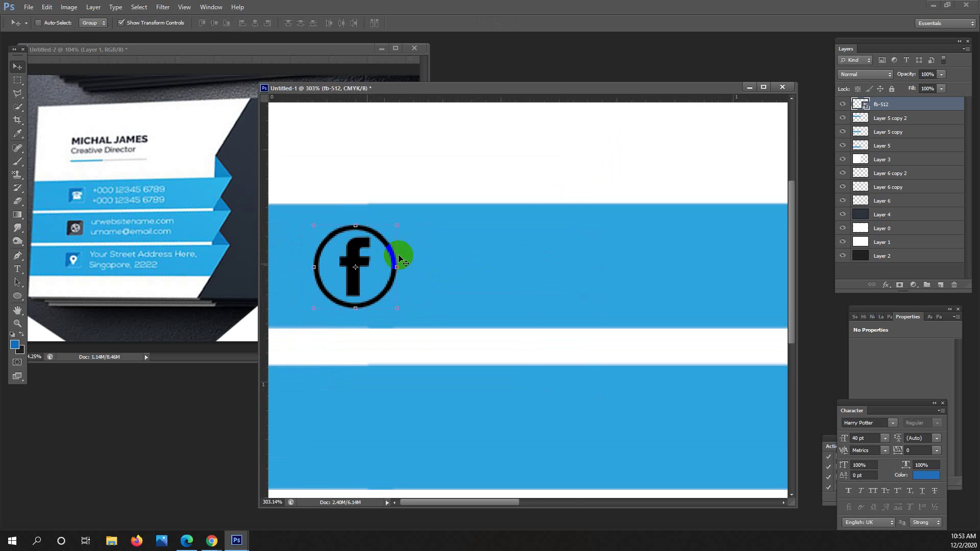
left_click(497, 249, "alt")
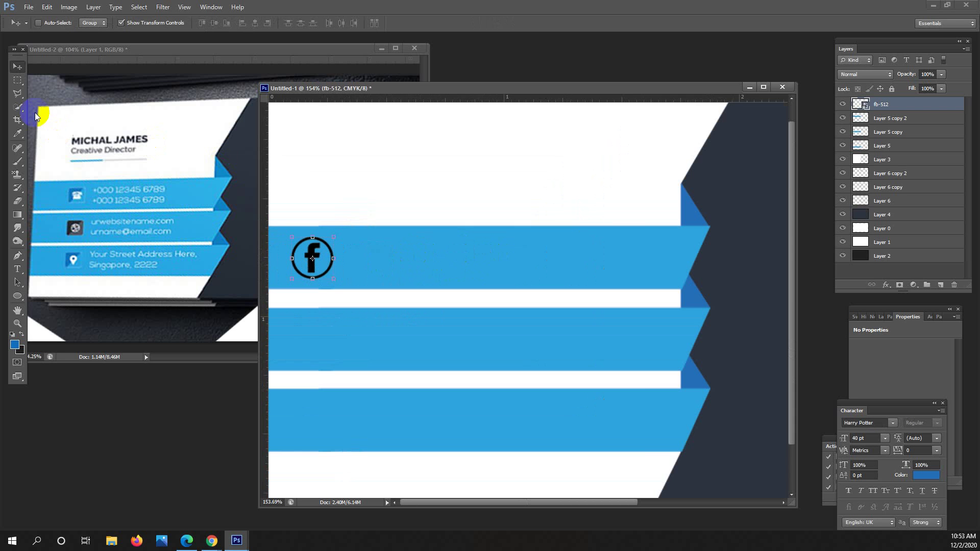
left_click(17, 80)
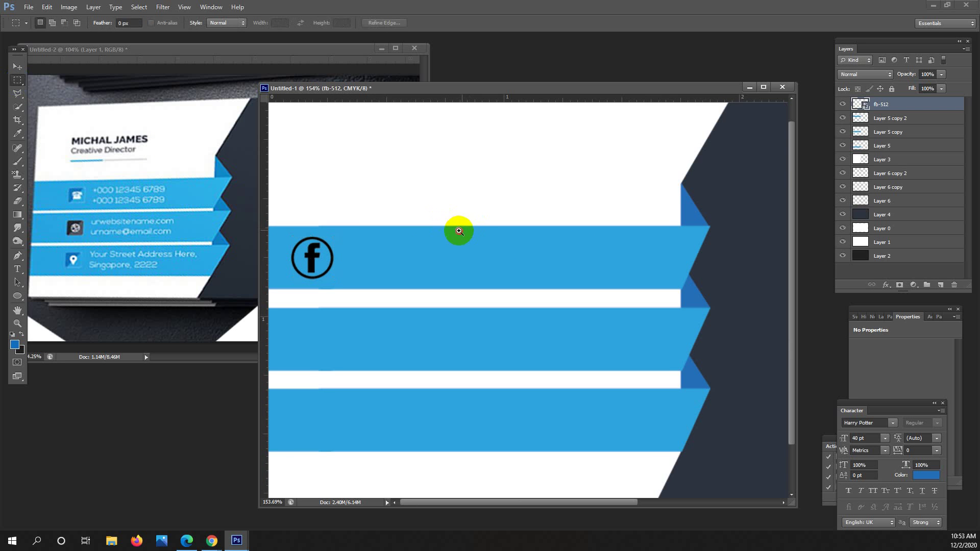
left_click_drag(455, 228, 492, 232)
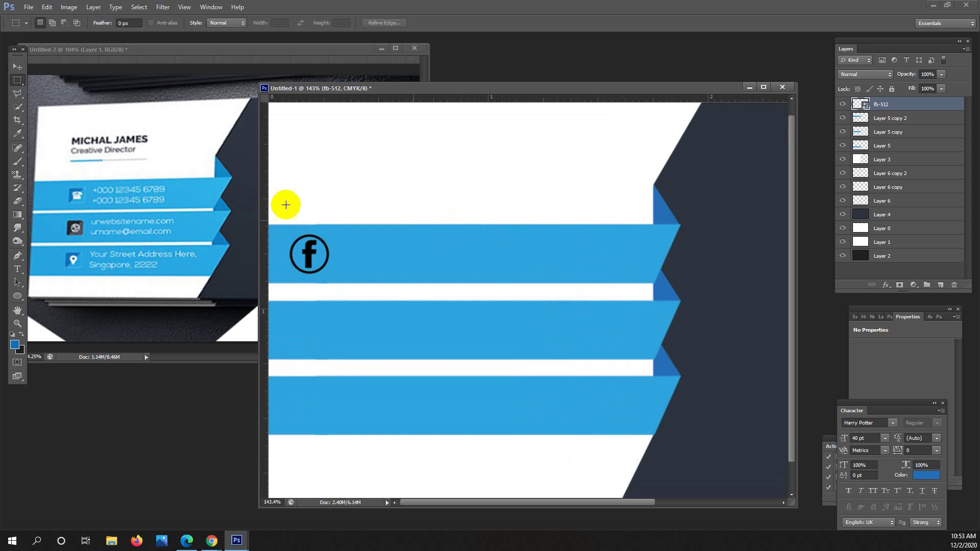
left_click_drag(436, 227, 401, 223)
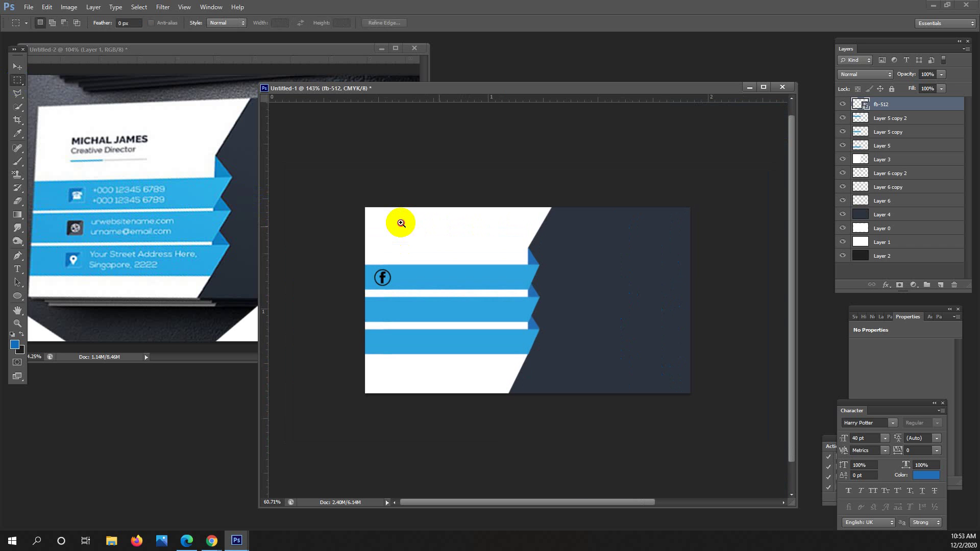
mouse_move(401, 223)
left_mouse_down()
mouse_move(430, 215)
mouse_move(417, 220)
left_mouse_up()
Scale the Facebook logo down slightly around its centre with Ctrl+T.
key("ctrl+t")
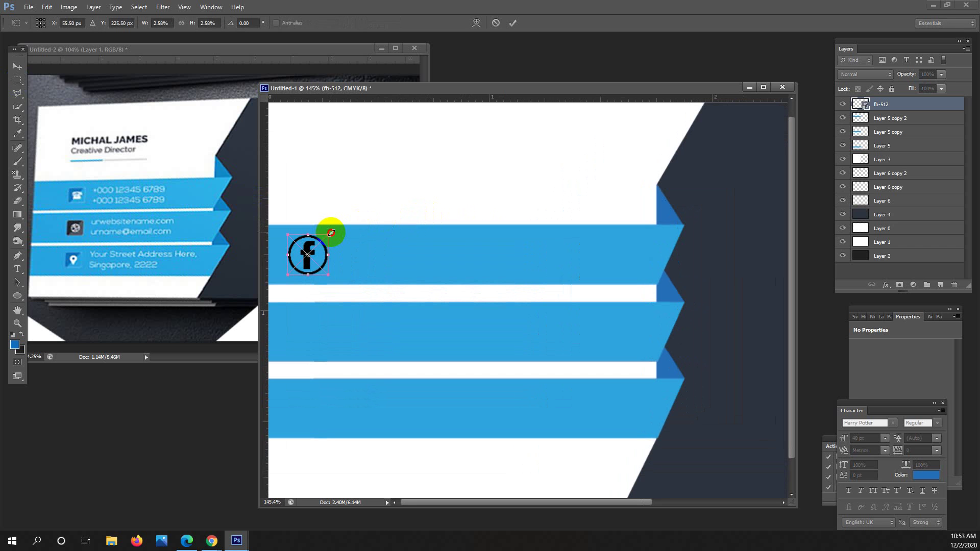
left_click_drag(329, 233, 341, 229)
key("Return")
key("m")
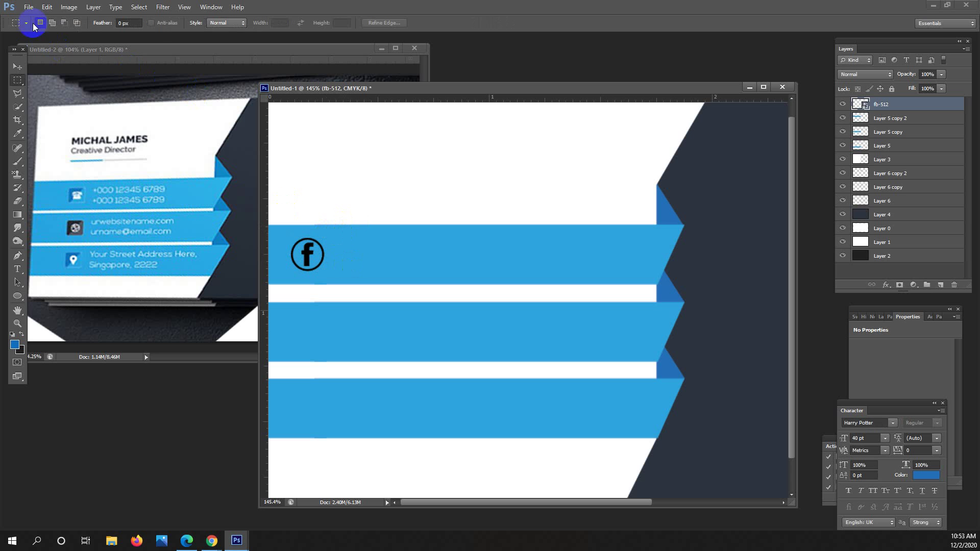
left_click(29, 7)
left_click(67, 172)
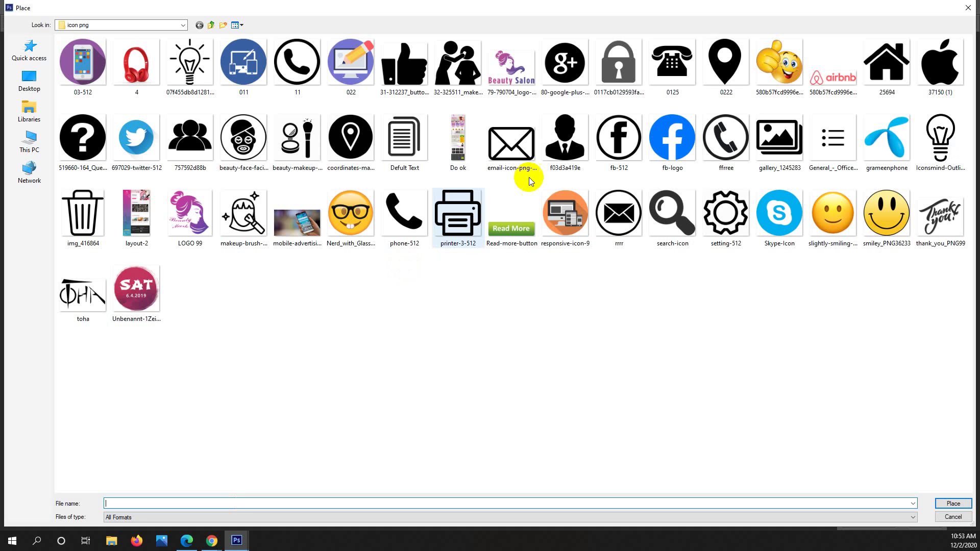
Place the ffree phone icon and shrink it to roughly logo size near the top-left stripe.
left_click(760, 130)
left_click(729, 130)
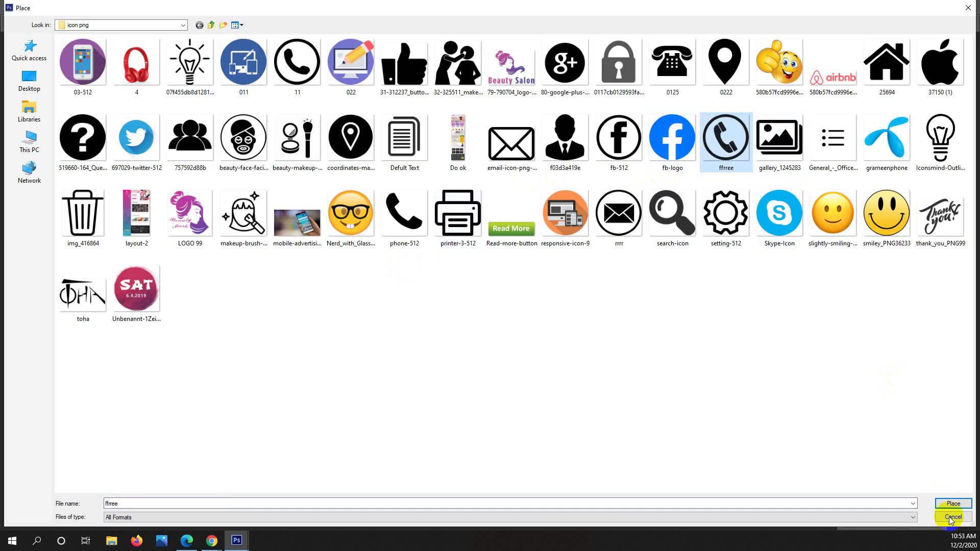
left_click(952, 504)
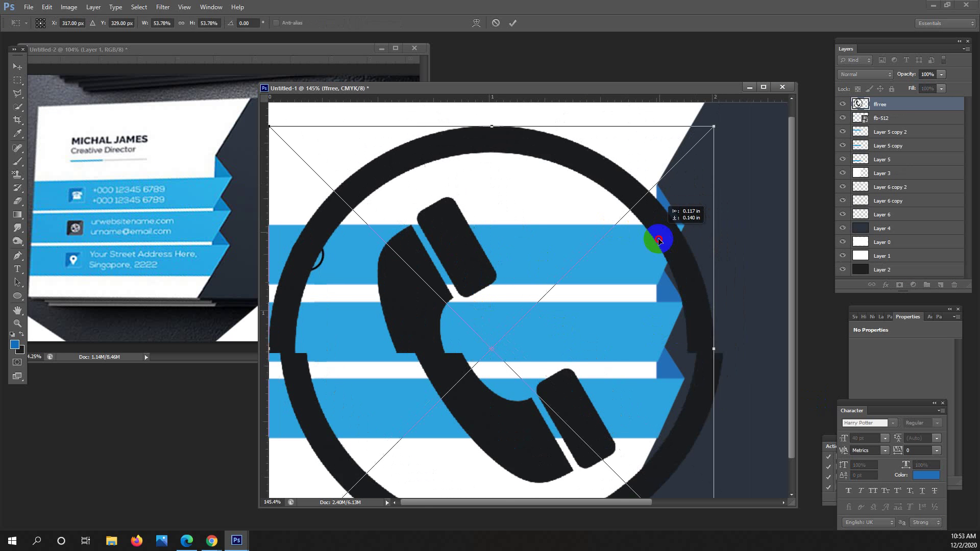
left_click_drag(707, 138, 555, 319)
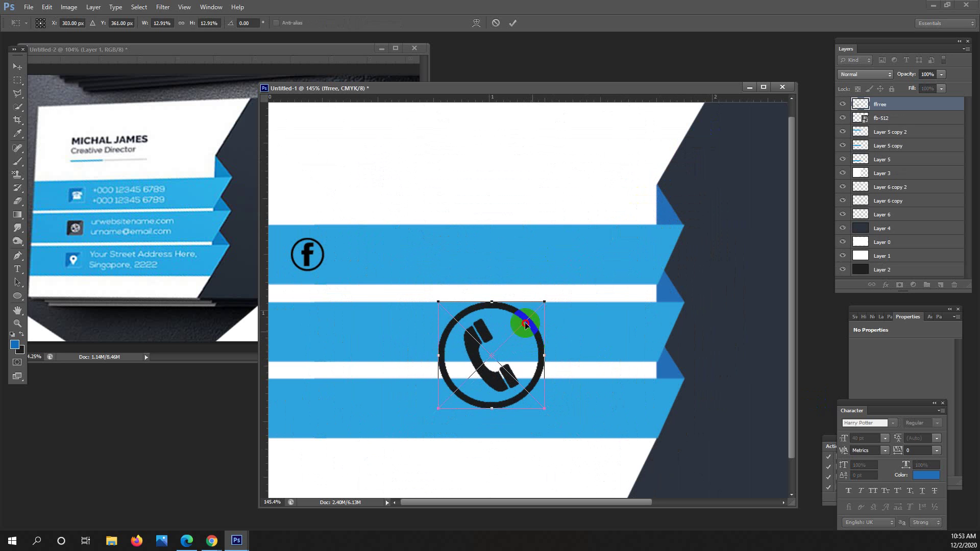
left_click_drag(529, 339, 363, 238)
left_click_drag(377, 204, 334, 238)
key("Return")
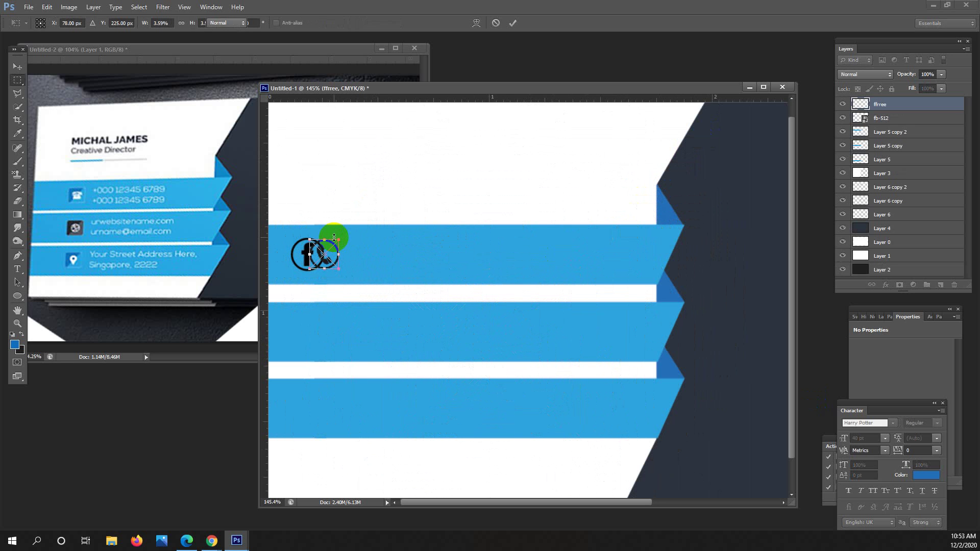
Scale the phone circle over the Facebook circle until their sizes match.
left_click(323, 243)
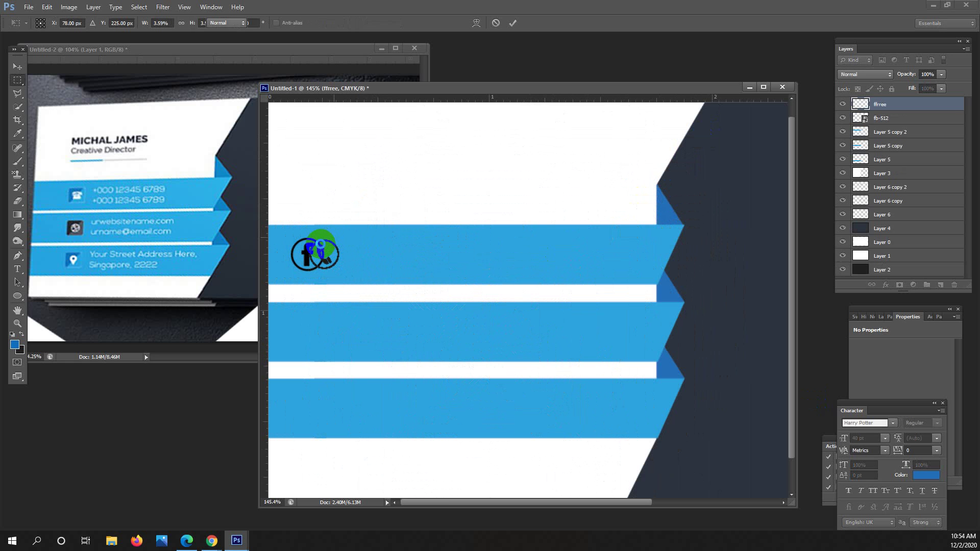
scroll(309, 246, "up", 8)
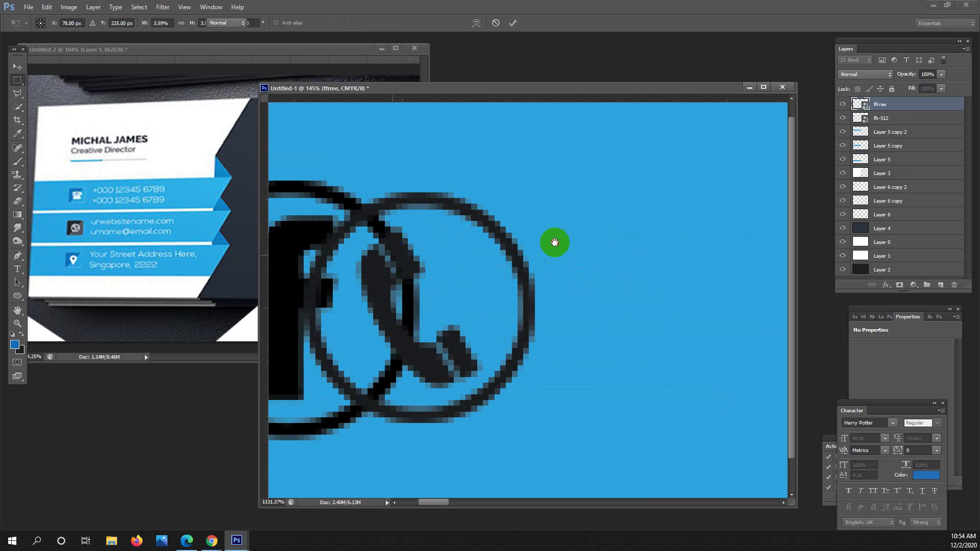
scroll(554, 241, "down", 4)
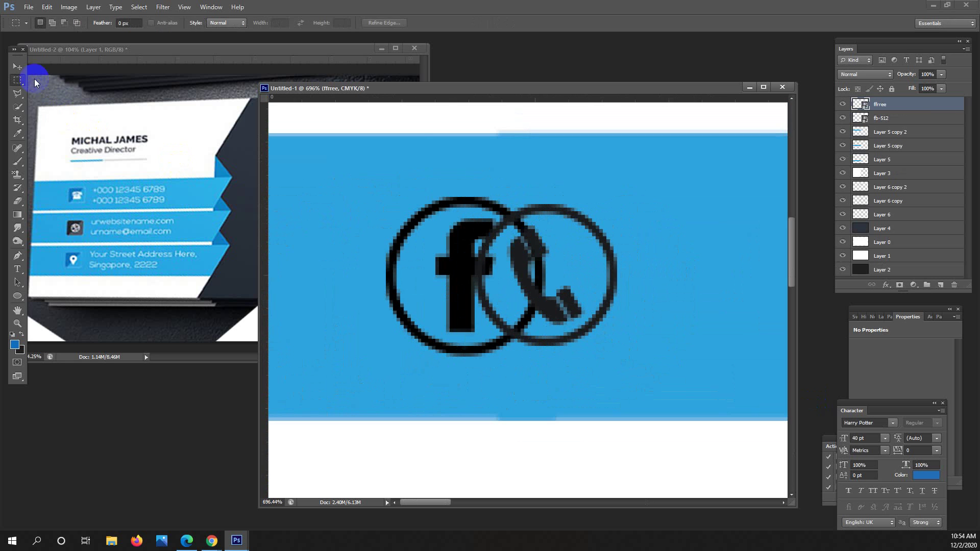
key("v")
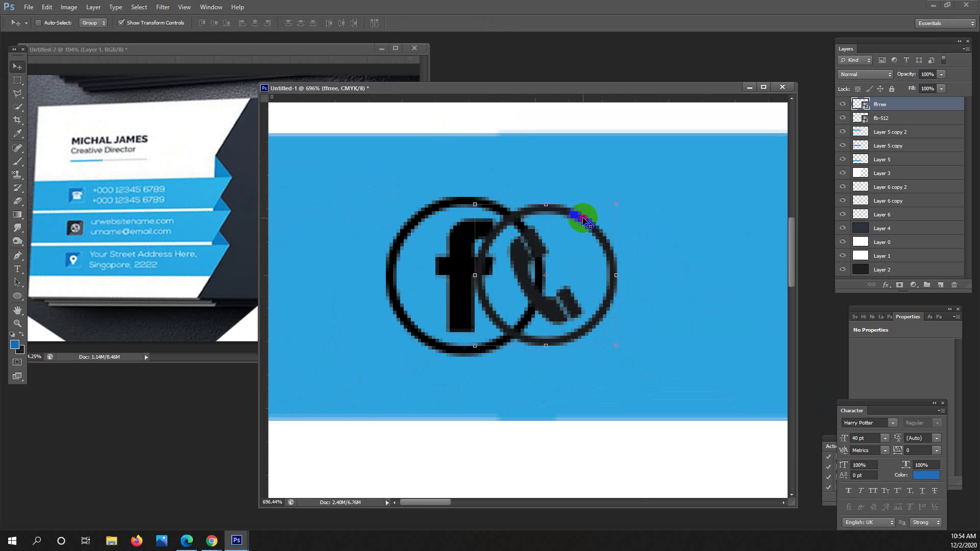
left_click_drag(584, 219, 495, 219)
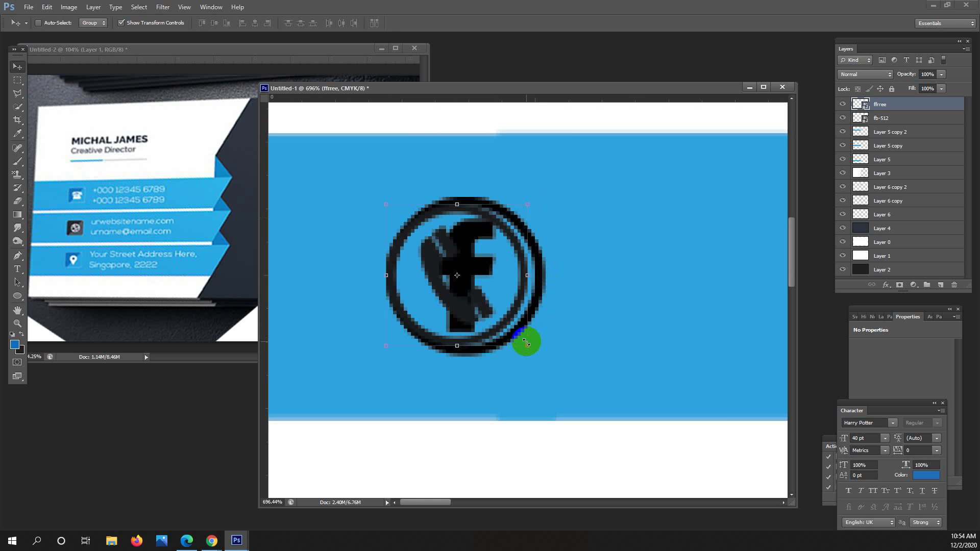
left_click_drag(527, 345, 538, 357)
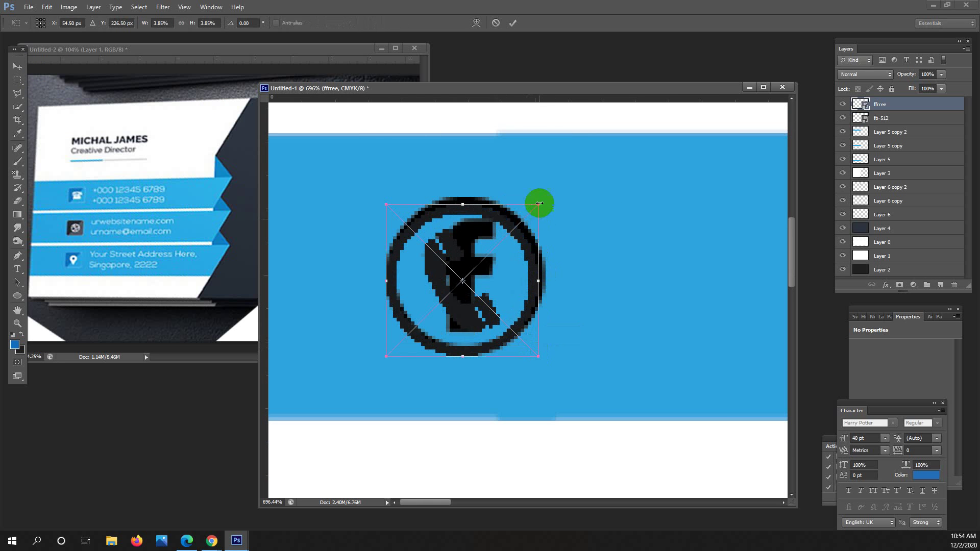
left_click_drag(540, 203, 543, 194)
left_click(520, 207)
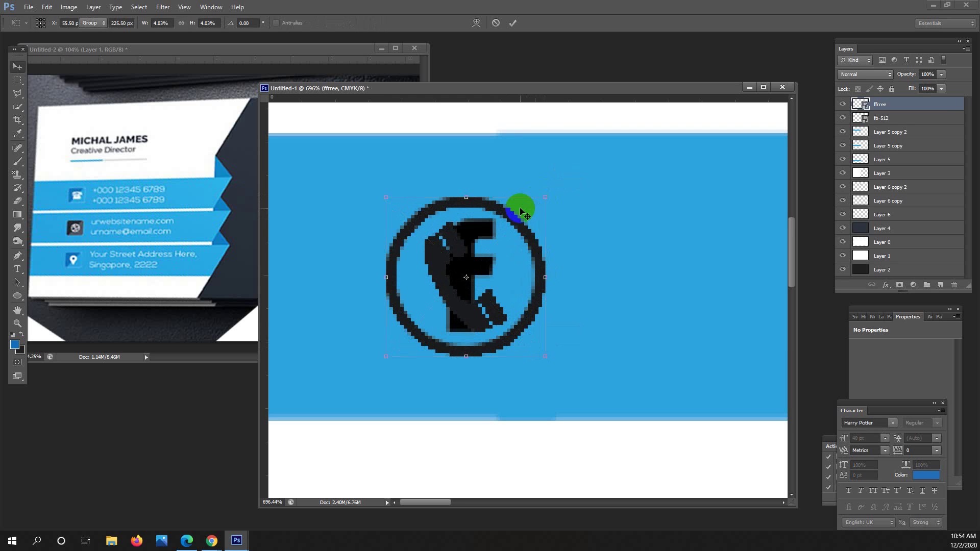
left_click(519, 207)
Move the phone circle down onto the left end of the second blue stripe.
scroll(520, 260, "down", 3)
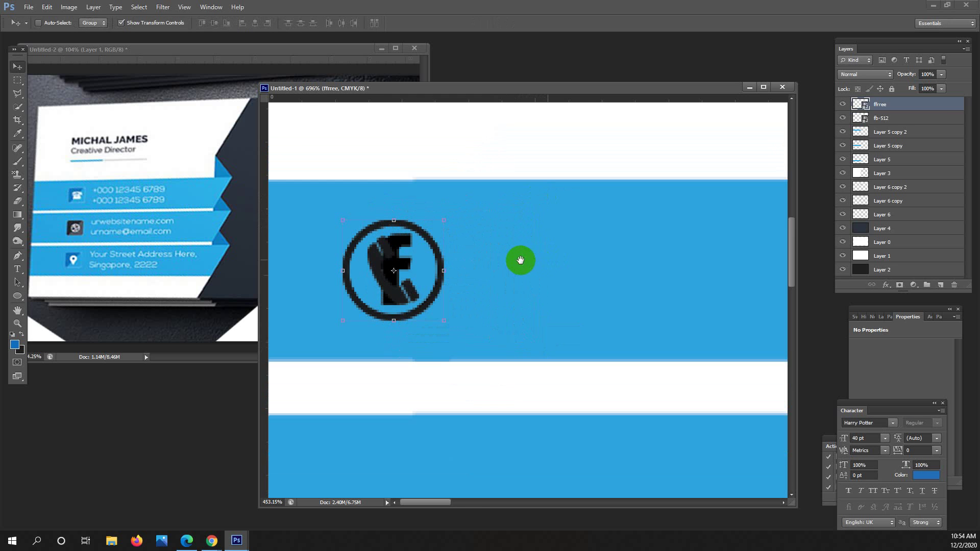
scroll(520, 260, "down", 1)
scroll(459, 194, "down", 2)
left_click_drag(431, 185, 452, 298)
scroll(454, 190, "down", 2)
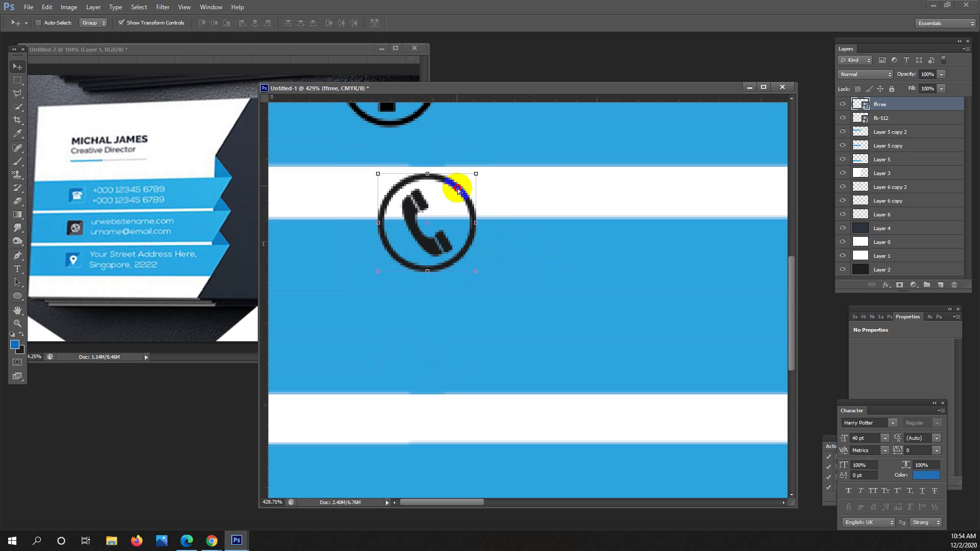
left_click_drag(459, 191, 422, 274)
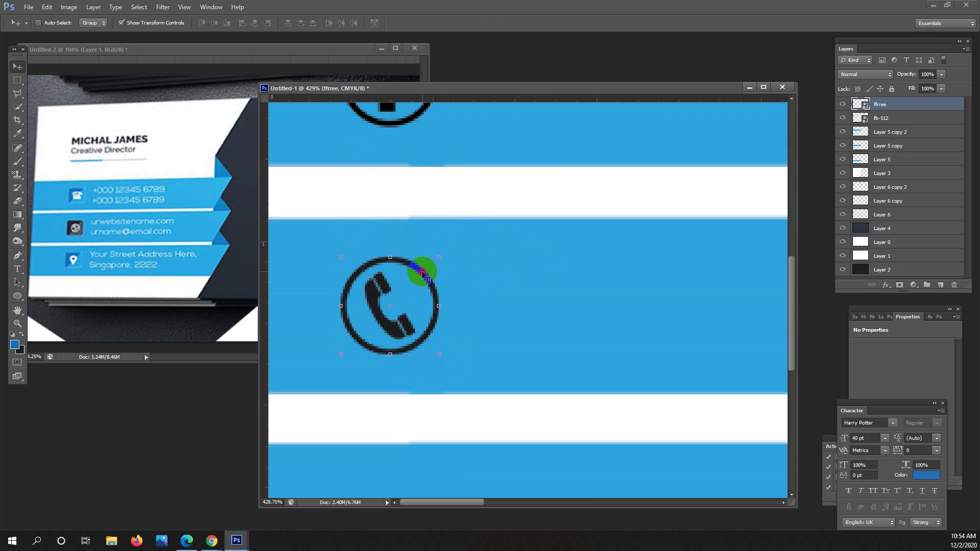
scroll(422, 273, "down", 6)
left_click(22, 80)
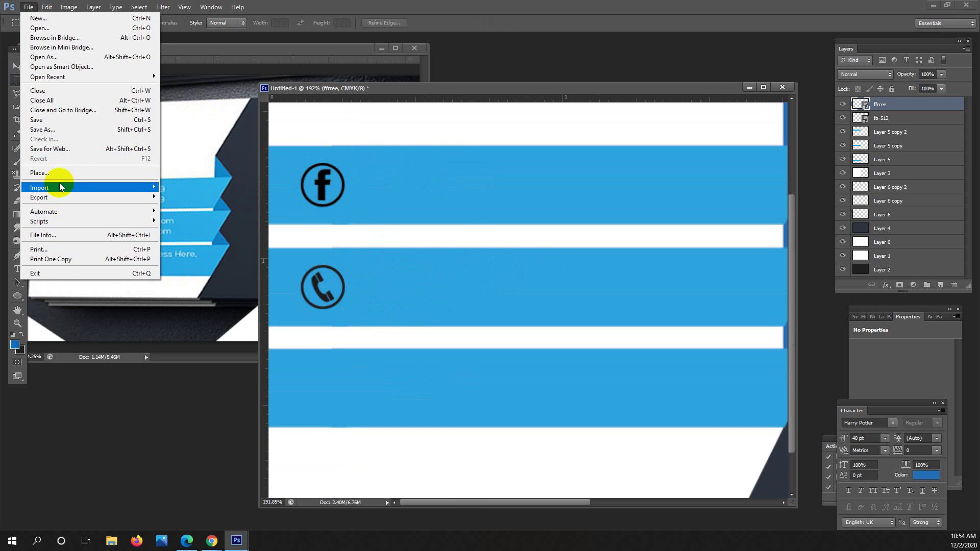
Place the rrrr envelope icon image and shrink it on the card.
left_click(64, 171)
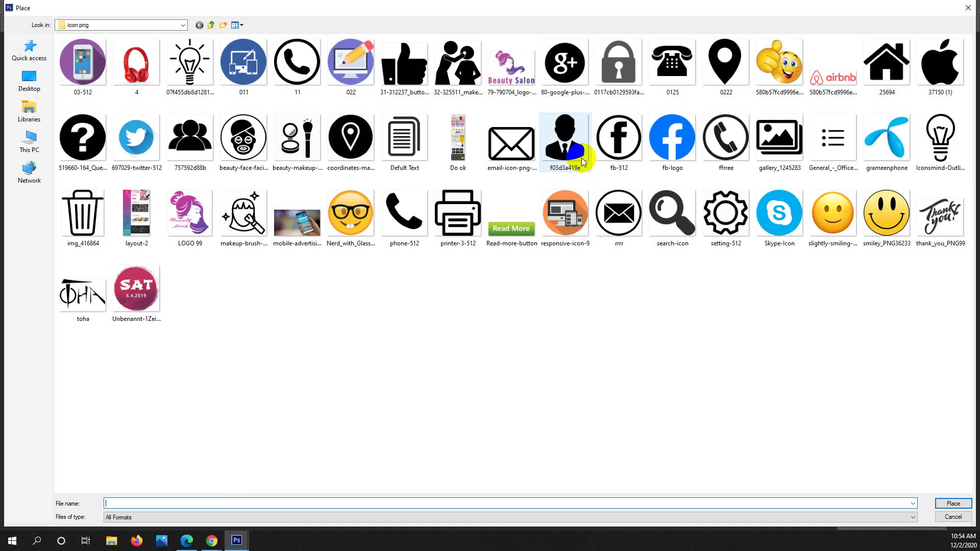
left_click(625, 197)
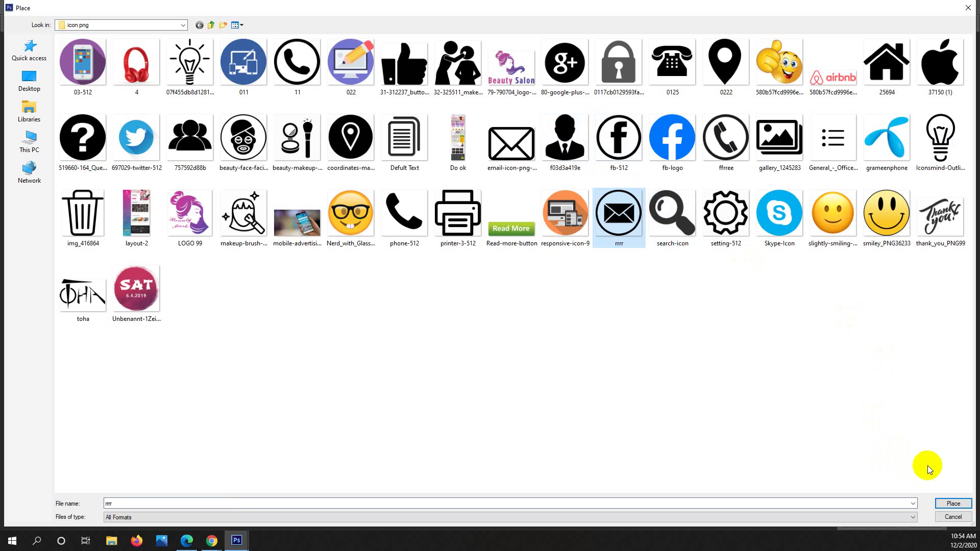
left_click(961, 504)
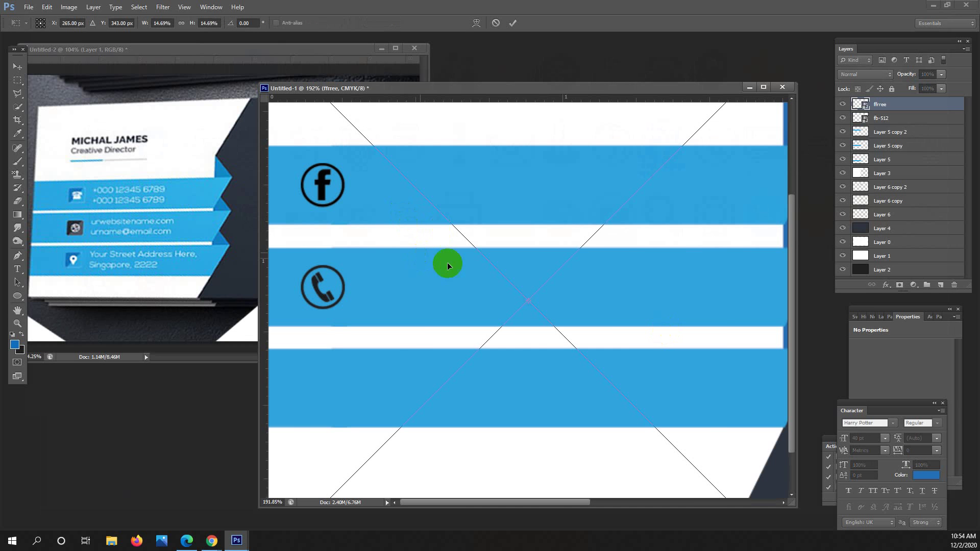
left_click_drag(534, 218, 565, 346)
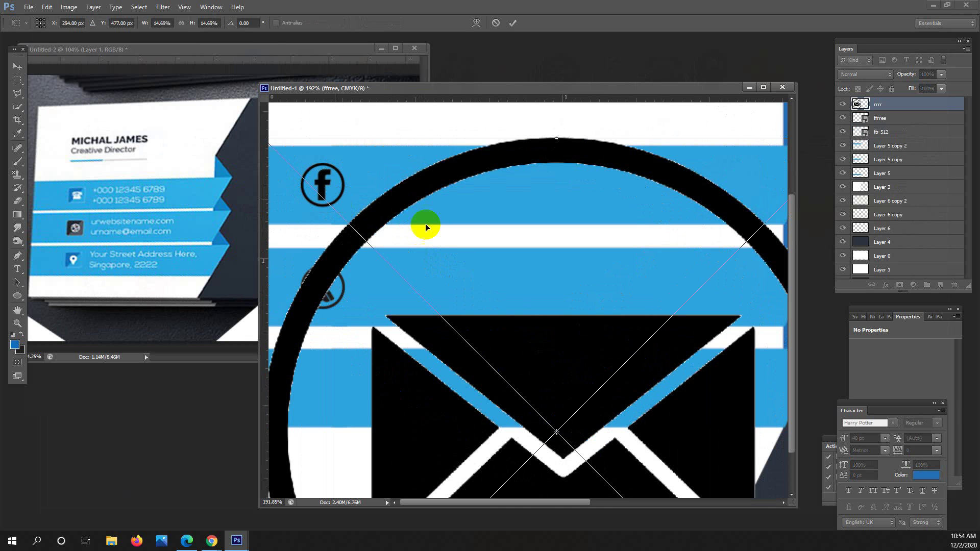
mouse_move(328, 136)
left_mouse_down()
mouse_move(361, 153)
mouse_move(531, 332)
mouse_move(625, 390)
mouse_move(636, 426)
left_mouse_up()
key("Return")
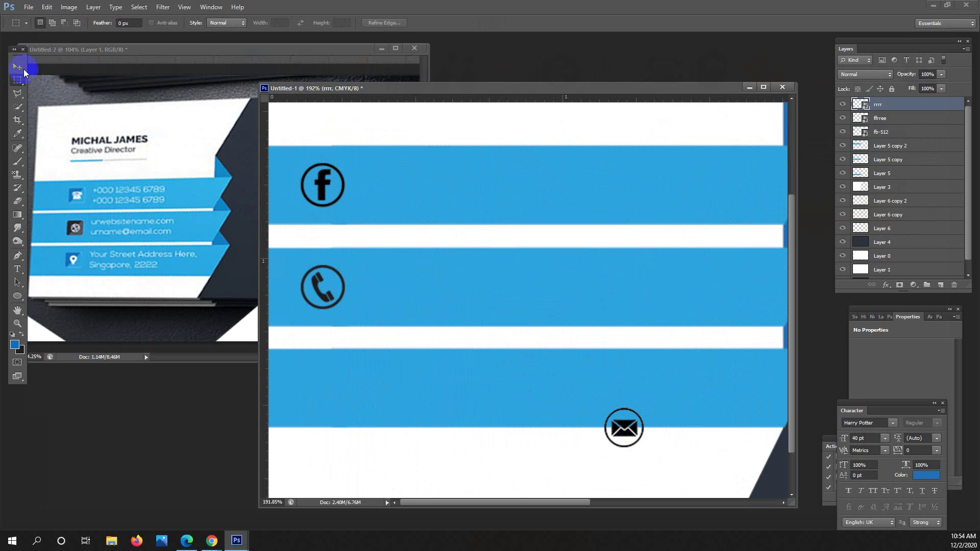
Enlarge the envelope to the phone icon's size and move it onto the third stripe below it.
left_click(17, 66)
scroll(648, 424, "up", 1)
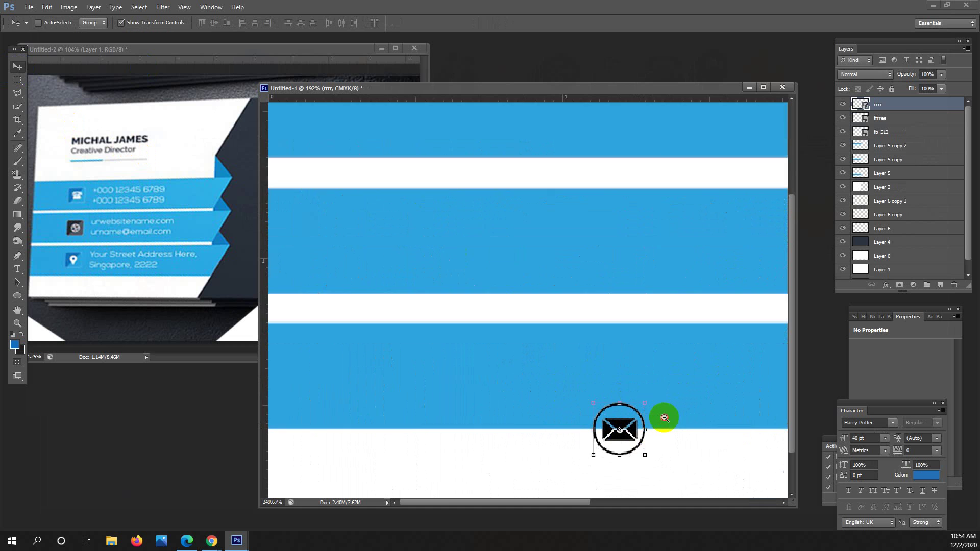
scroll(658, 421, "up", 1)
left_click_drag(565, 339, 317, 237)
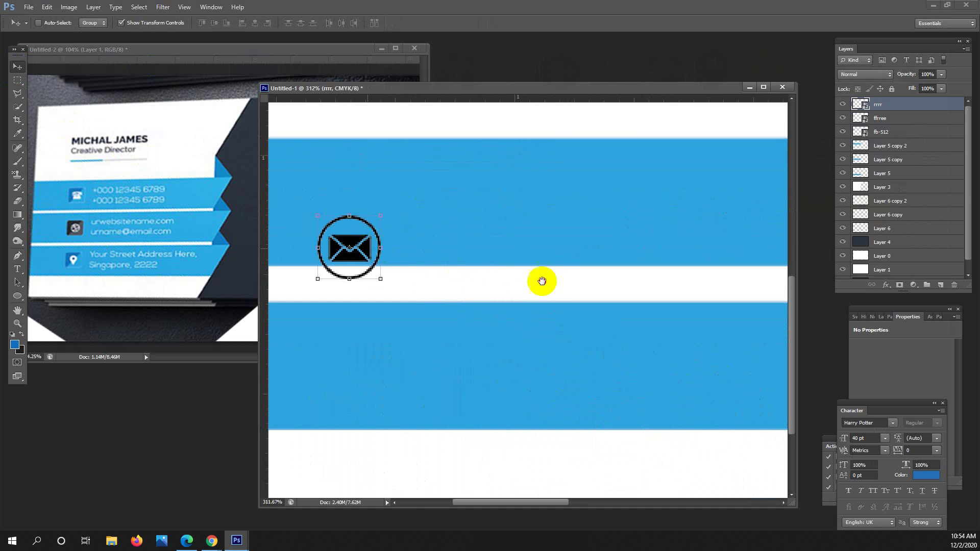
left_click_drag(541, 280, 388, 237)
scroll(403, 234, "up", 2)
key("ctrl+t")
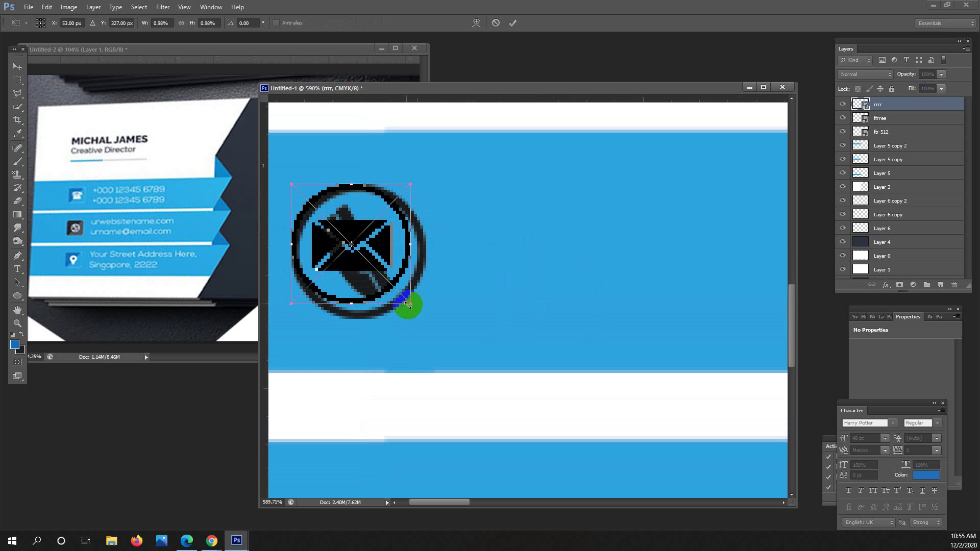
left_click_drag(409, 305, 376, 449)
key("Return")
left_click_drag(367, 402, 367, 309)
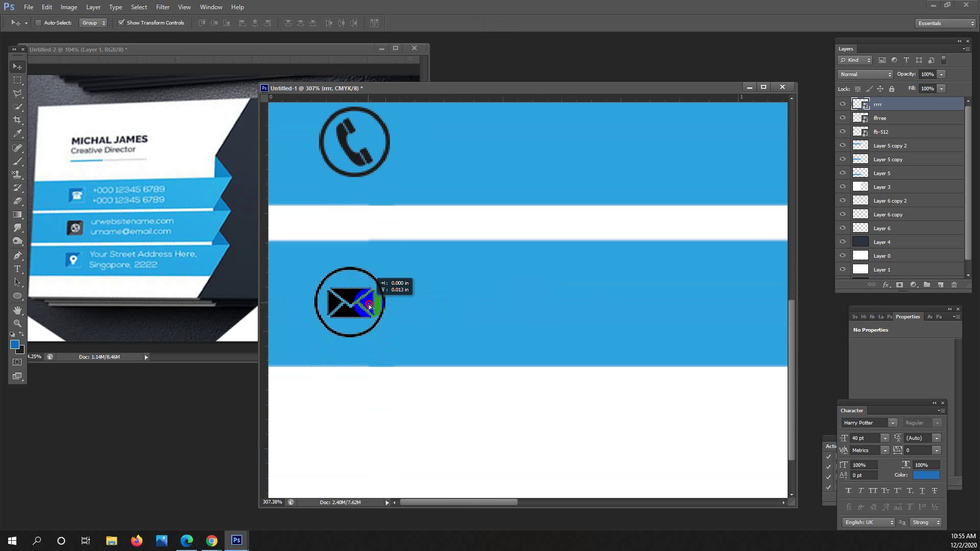
left_click_drag(385, 261, 387, 375)
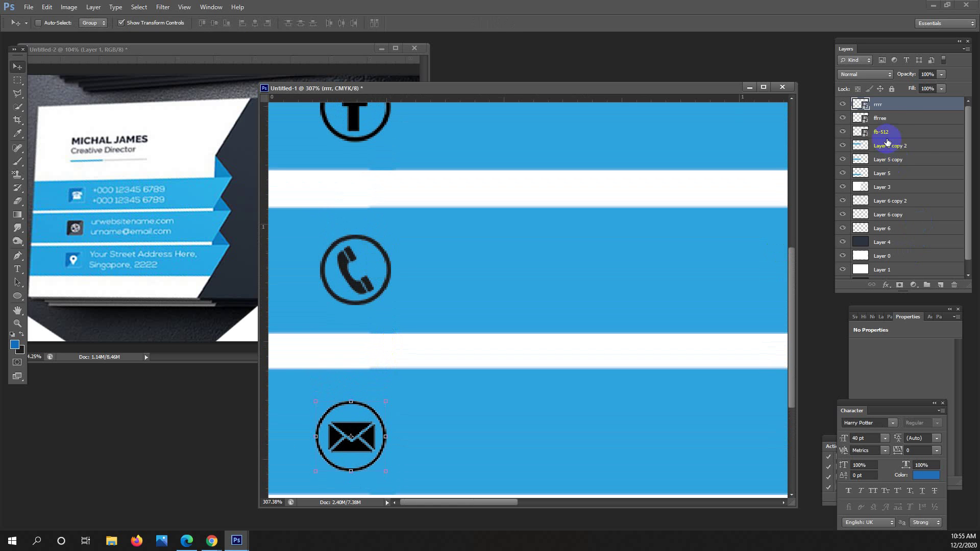
Add a pure black Color Overlay style to the ffree phone icon layer, then zoom out.
left_click(896, 120)
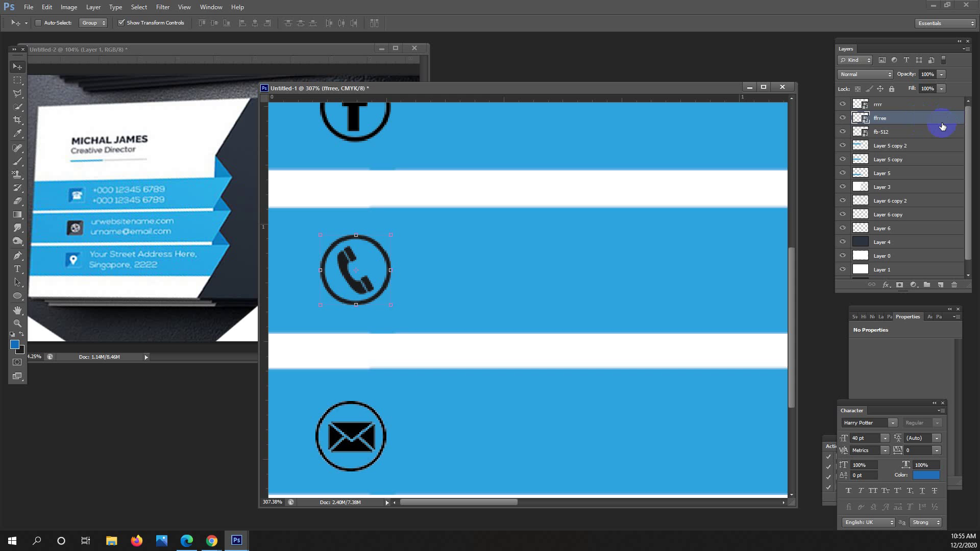
key("h")
double_click(939, 125)
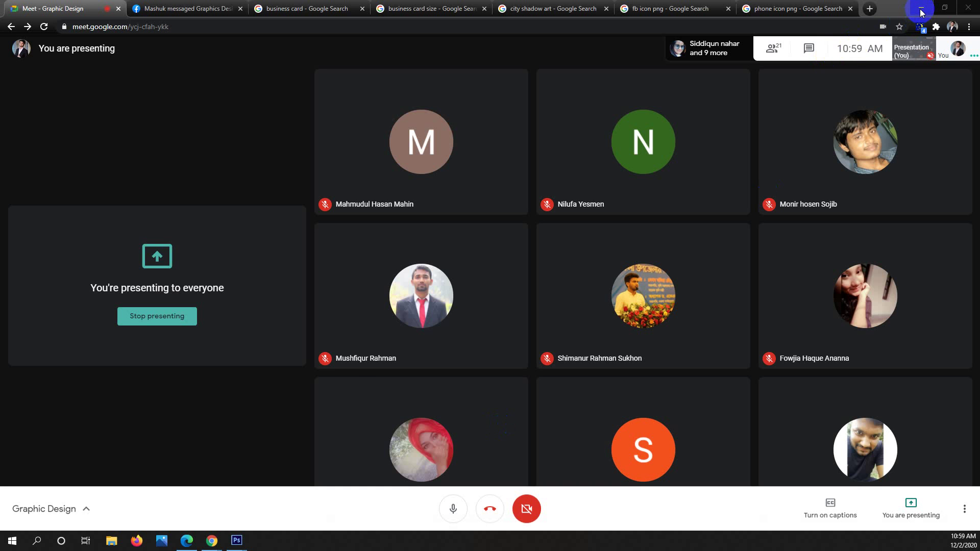
left_click(921, 10)
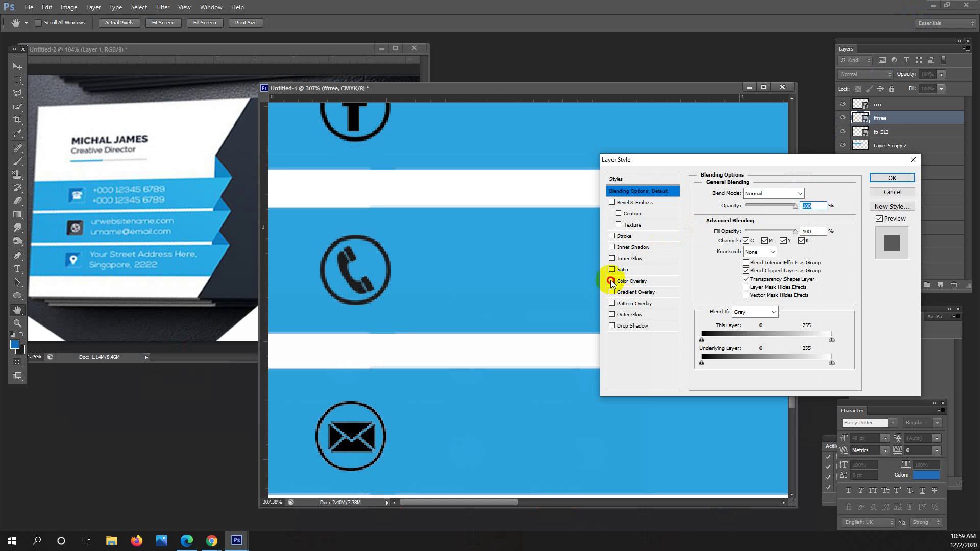
left_click(612, 280)
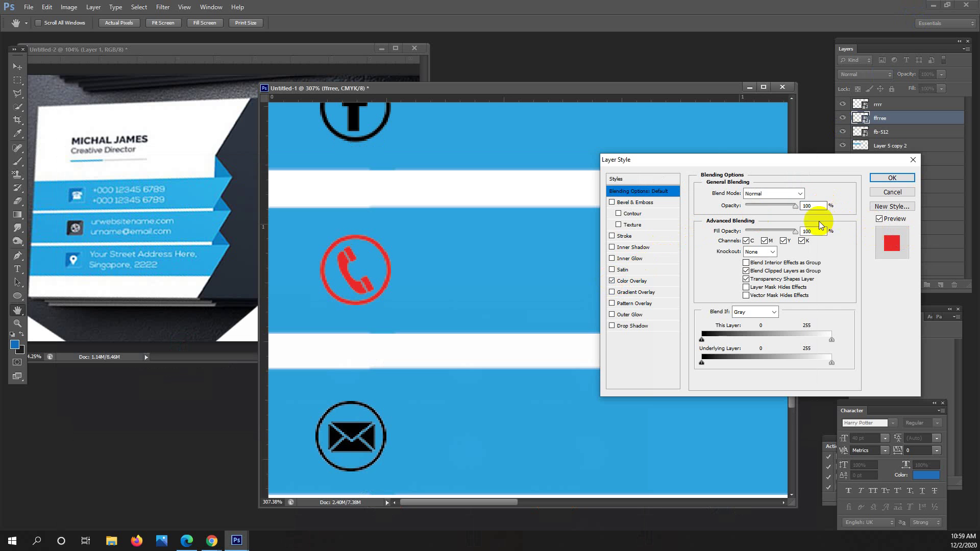
left_click(632, 281)
left_click(810, 193)
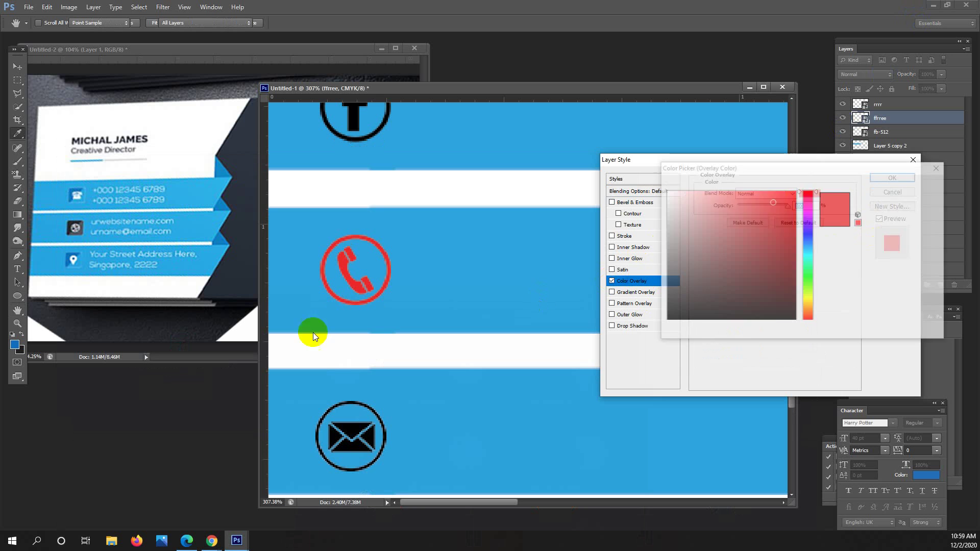
mouse_move(745, 274)
left_mouse_down()
mouse_move(812, 331)
mouse_move(793, 327)
left_mouse_up()
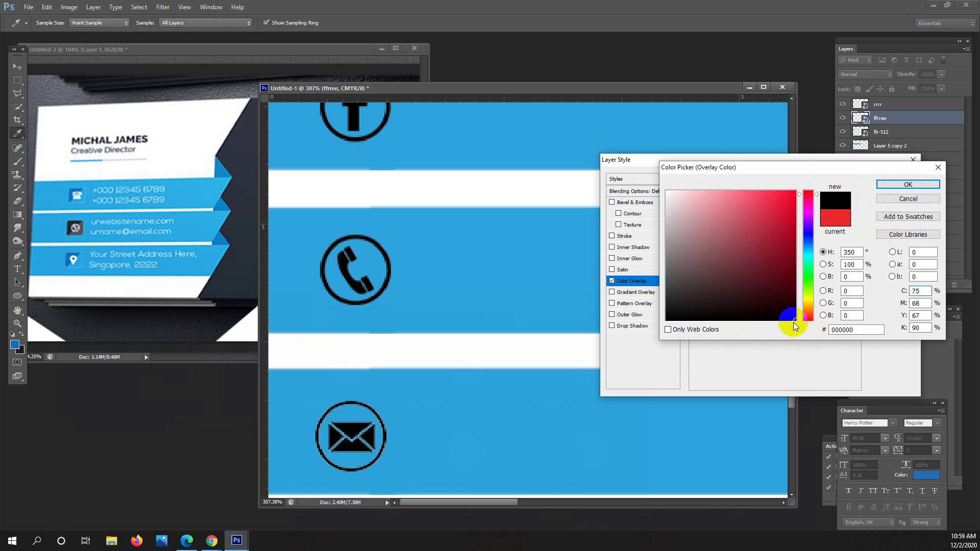
left_click(901, 186)
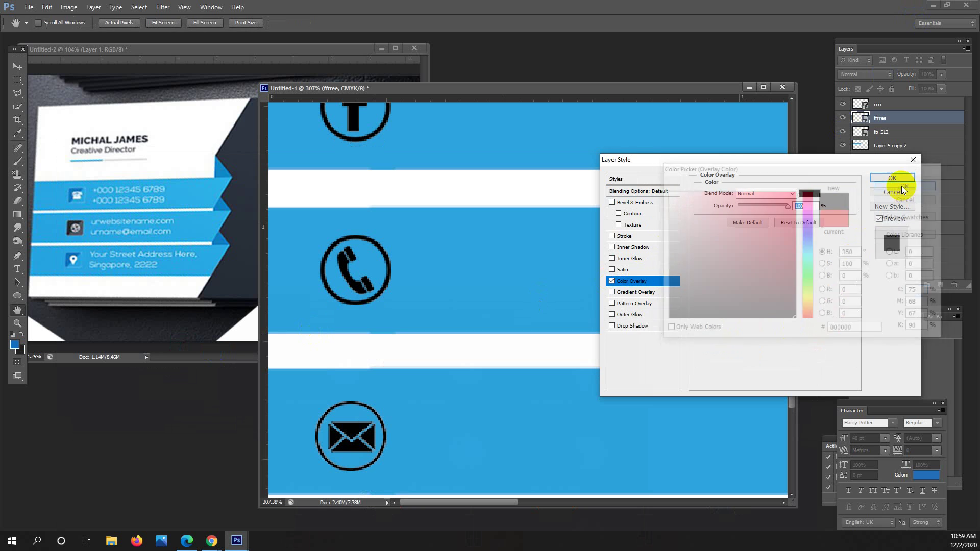
left_click(892, 179)
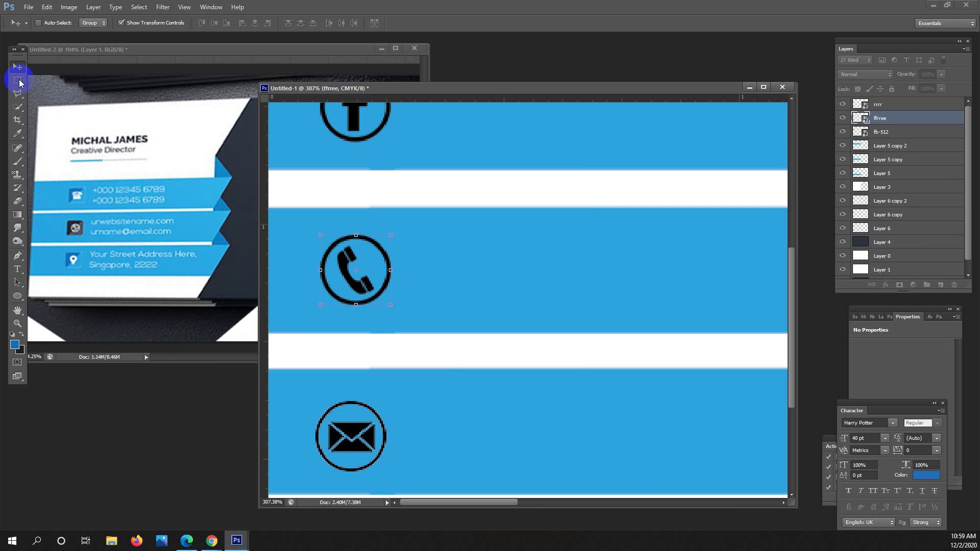
left_click(19, 81)
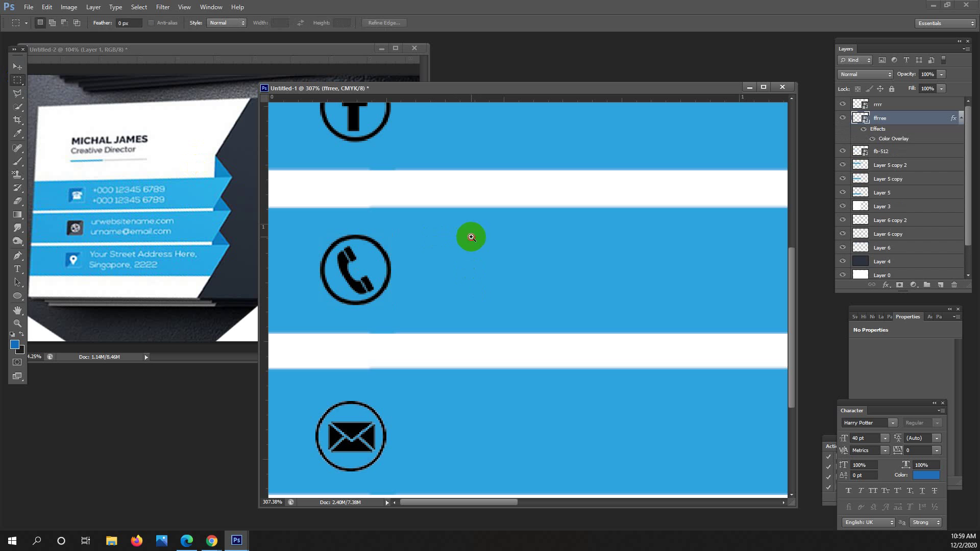
mouse_move(409, 243)
left_mouse_down()
mouse_move(490, 245)
mouse_move(406, 253)
mouse_move(420, 253)
left_mouse_up()
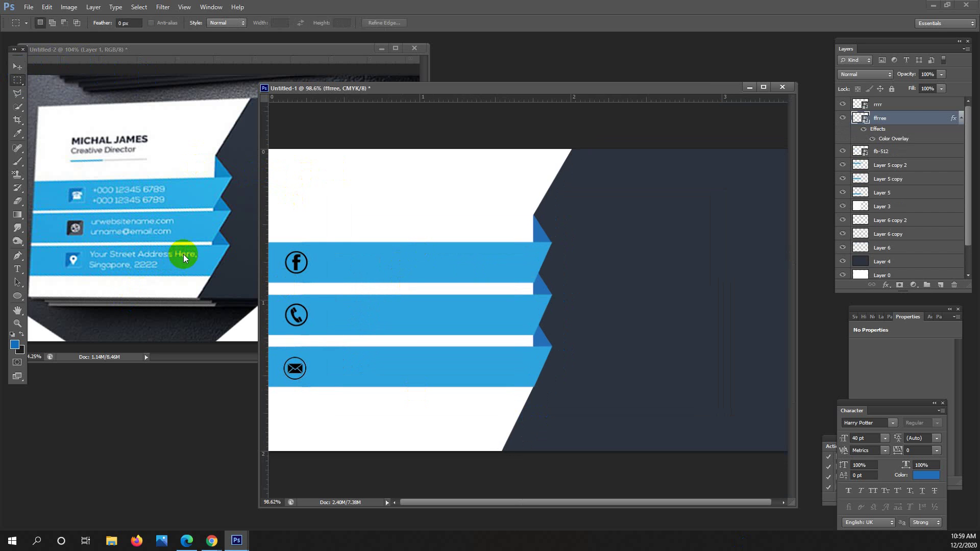
Start a Horizontal Type text layer in the card's top-left white area at 8 pt.
left_click(18, 269)
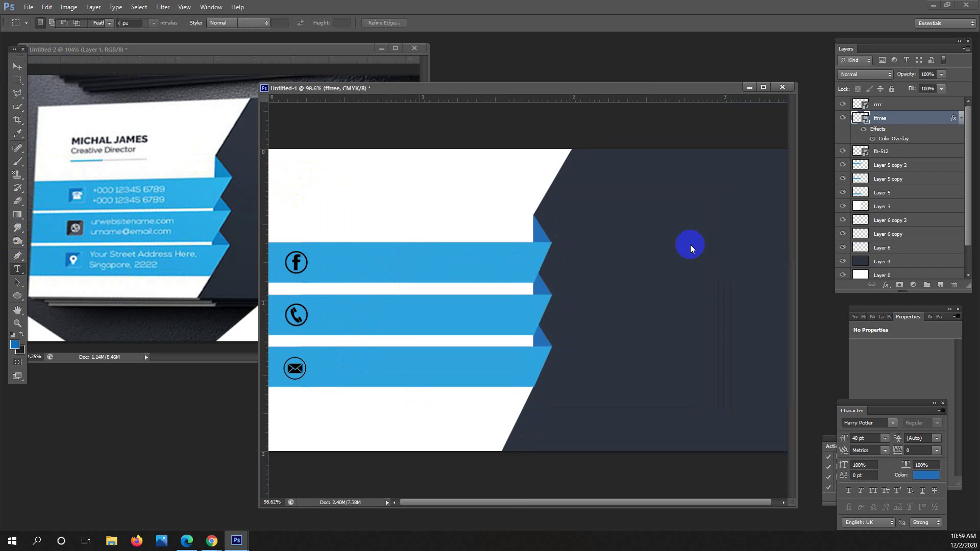
left_click(902, 111)
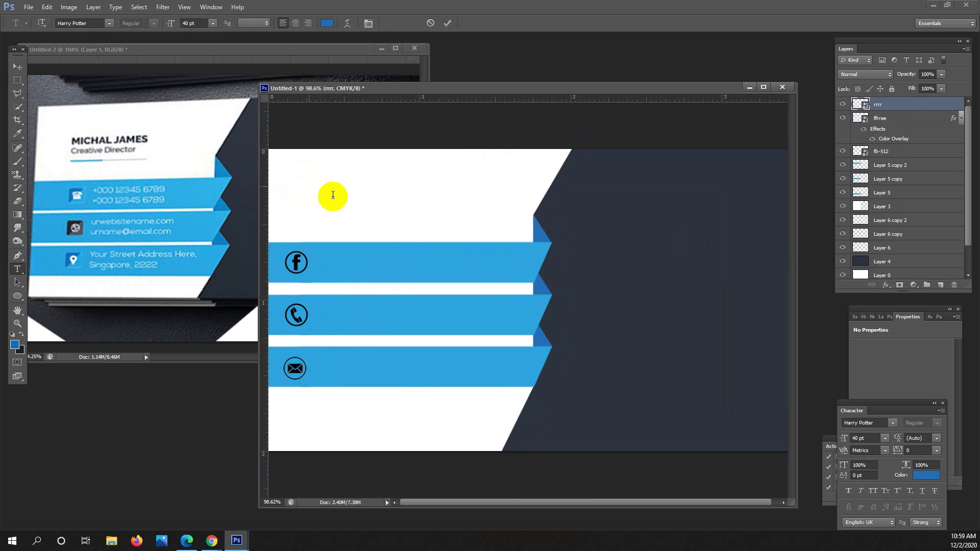
left_click(308, 186)
left_click(212, 23)
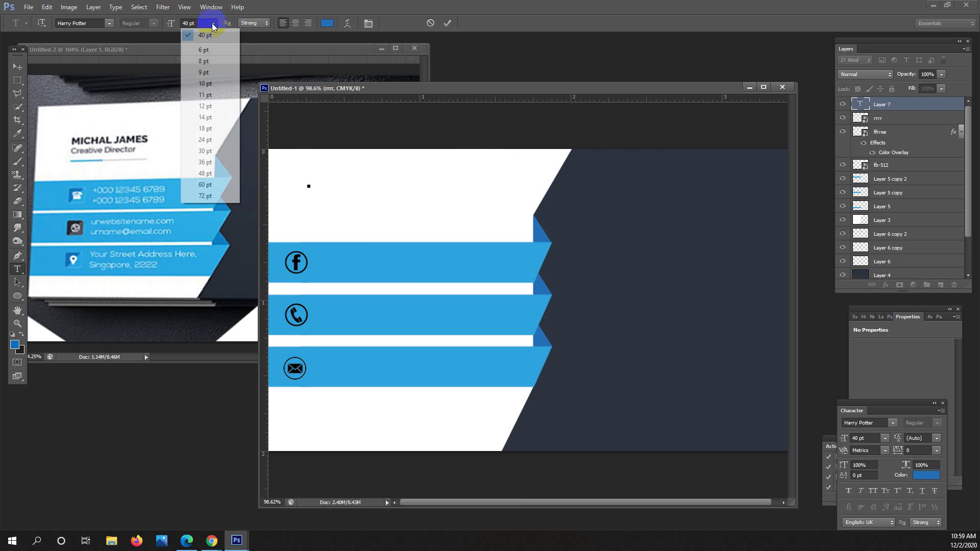
left_click(224, 65)
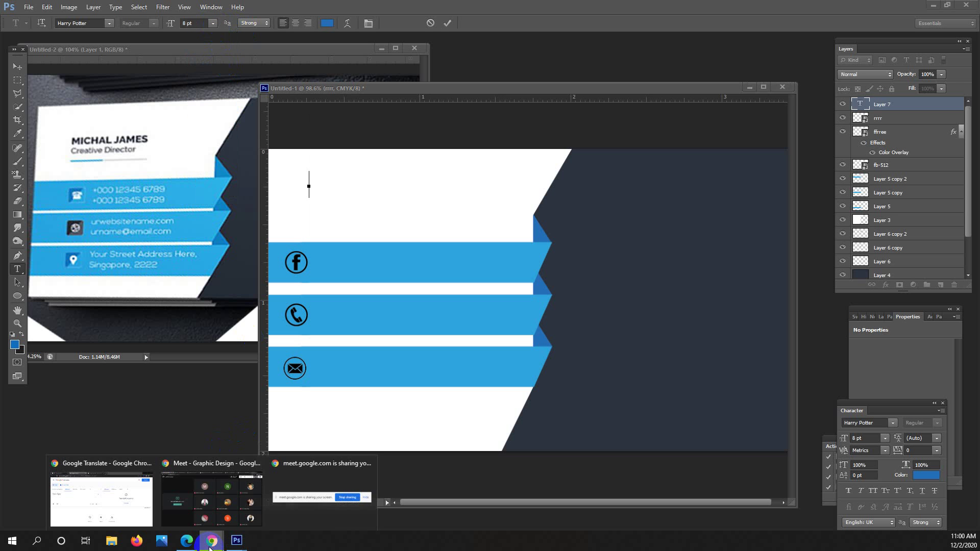
Check the Chrome video meeting, return to Photoshop, and clear the partly typed text.
left_click(208, 506)
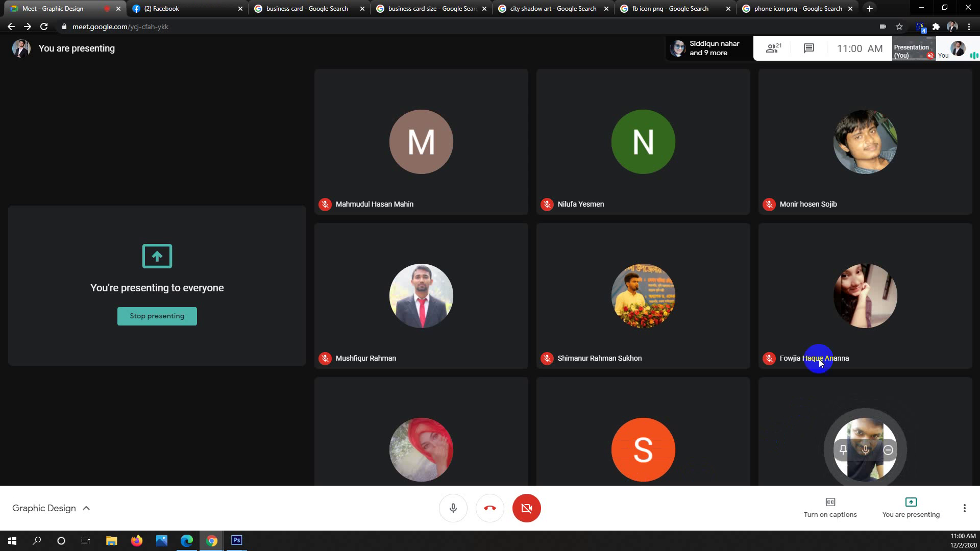
left_click(919, 6)
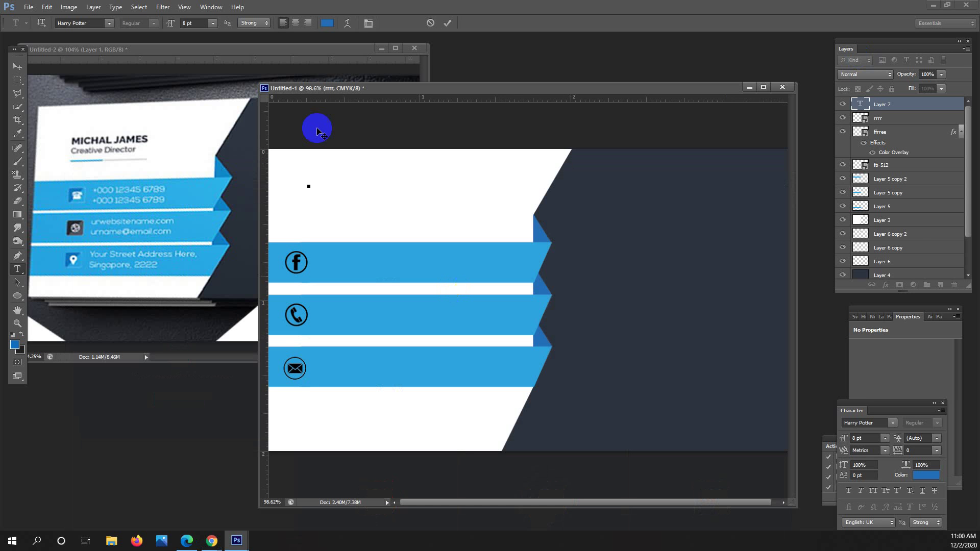
type("Mus")
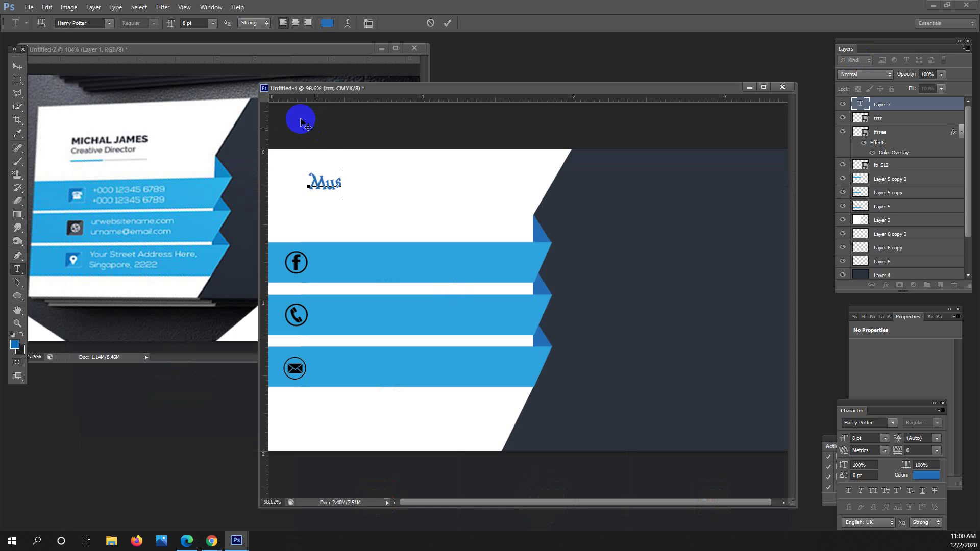
key("BackSpace")
key("BackSpace")
key("BackSpace")
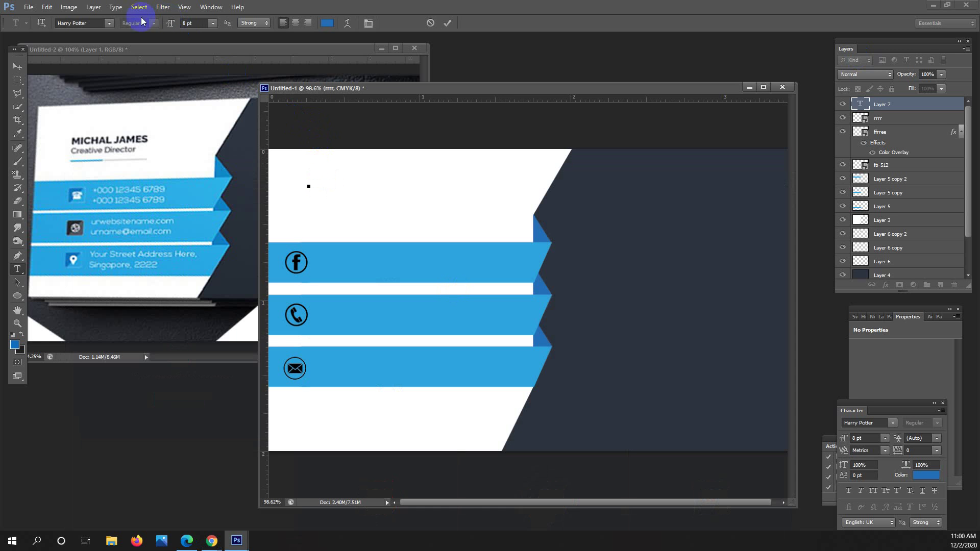
left_click(107, 24)
Type the name in Arial Rounded MT Bold and delete an extra letter.
left_click(107, 24)
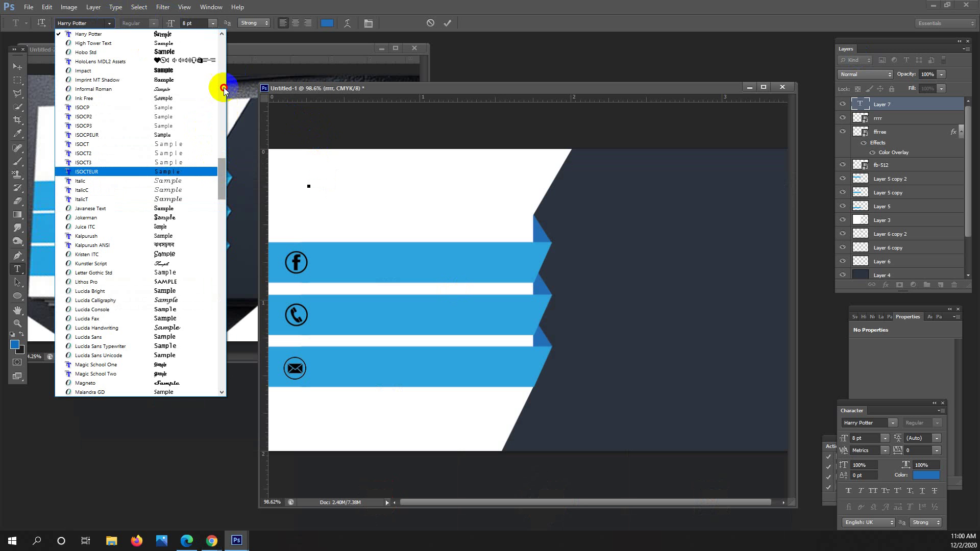
scroll(224, 91, "up", 15)
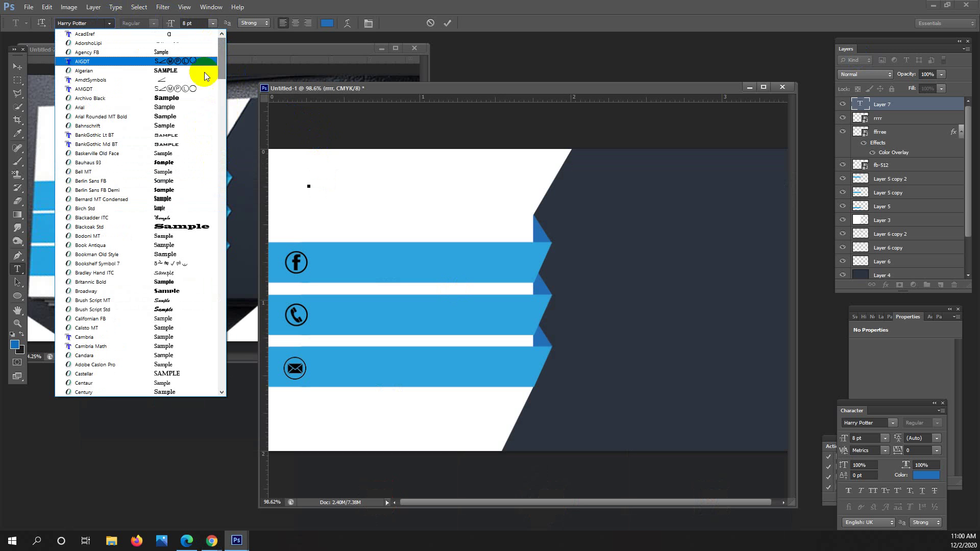
left_click(196, 117)
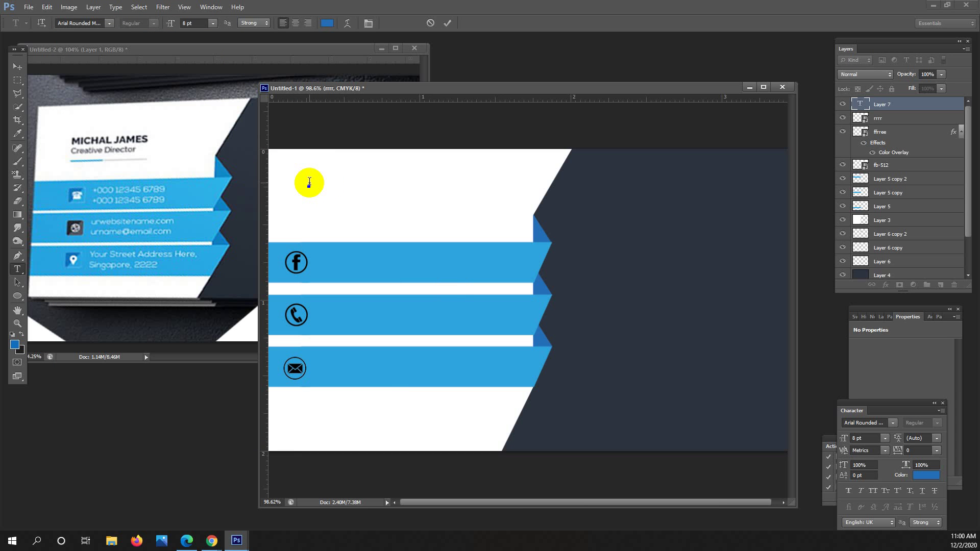
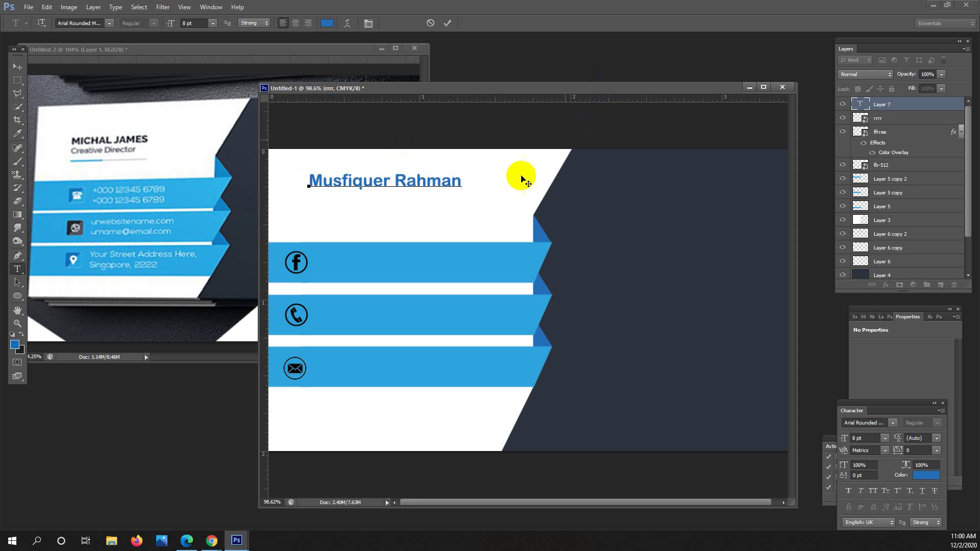
left_click_drag(457, 179, 385, 183)
left_click(384, 182)
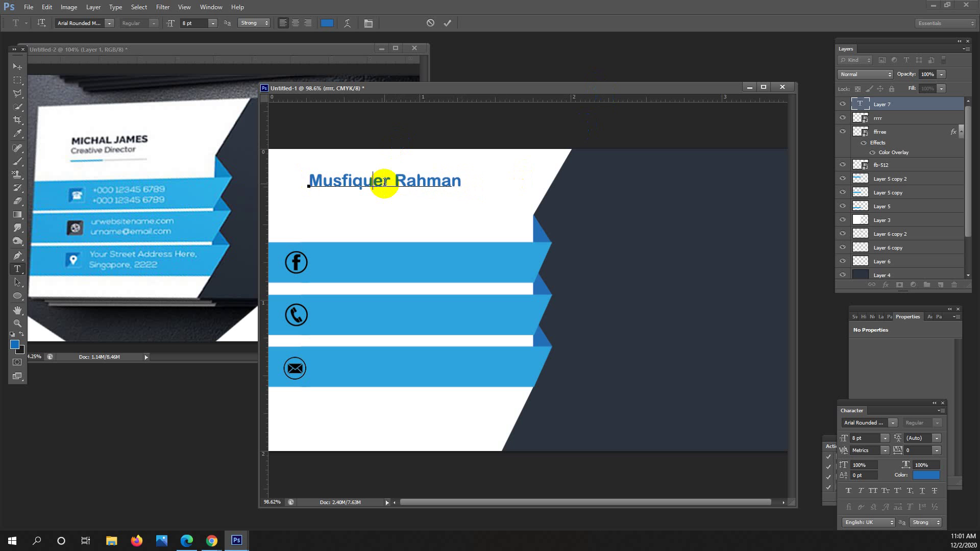
key("Delete")
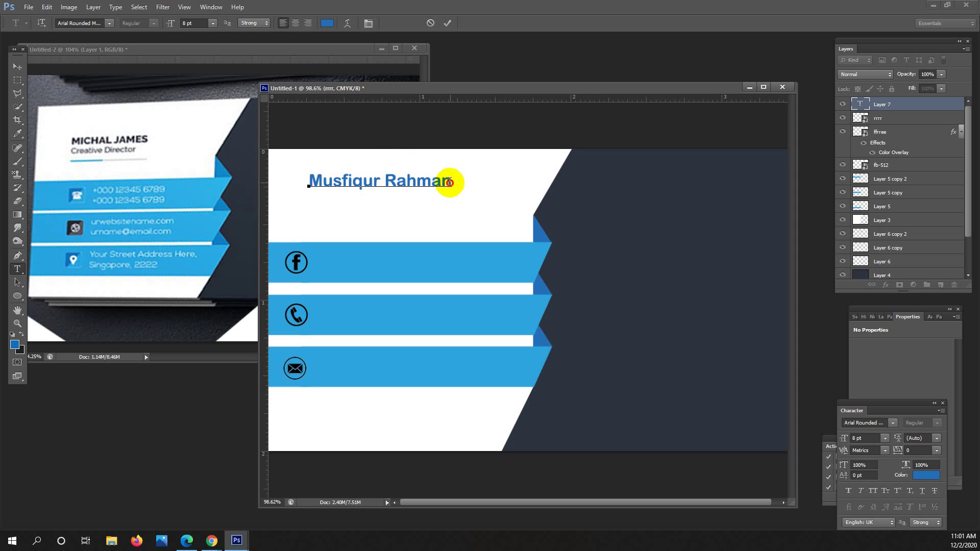
Change the name's font to Bahnschrift, trying 9 pt before settling on 8 pt.
left_click_drag(450, 181, 280, 179)
left_click(109, 24)
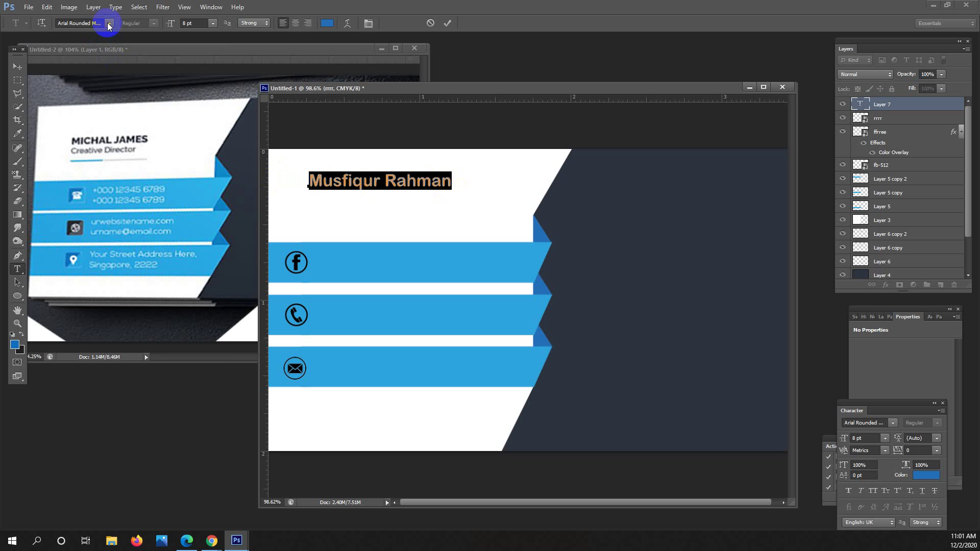
left_click(147, 47)
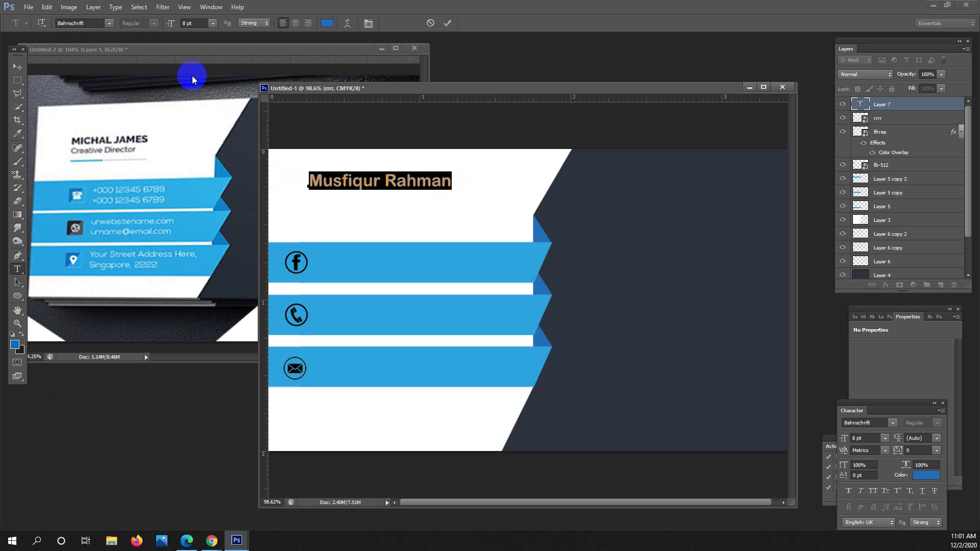
left_click_drag(447, 180, 285, 175)
left_click(416, 180)
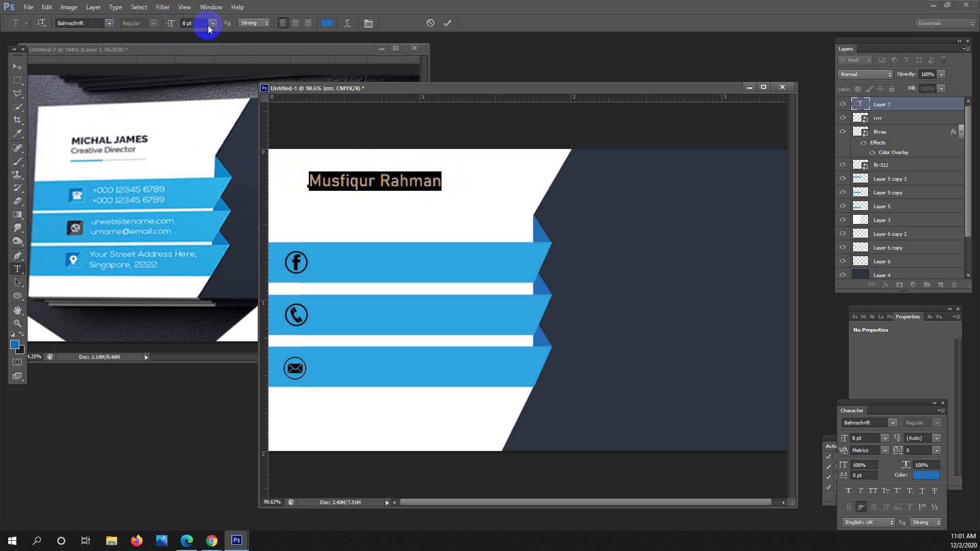
left_click(441, 179)
triple_click(376, 181)
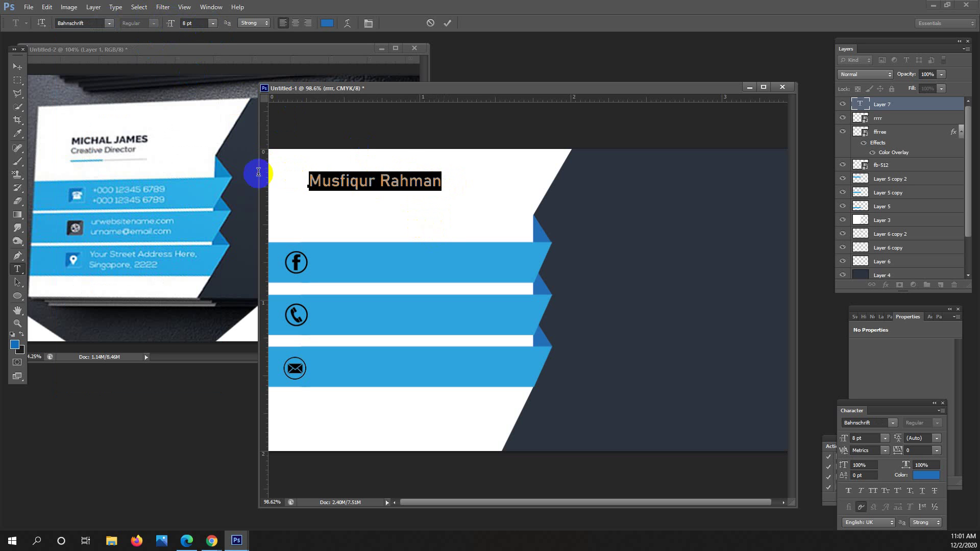
left_click(214, 24)
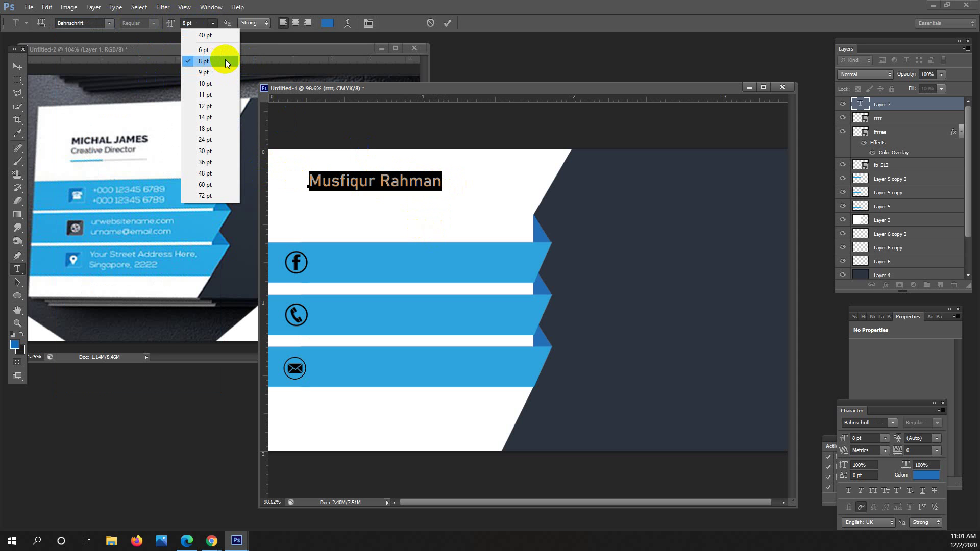
left_click(210, 72)
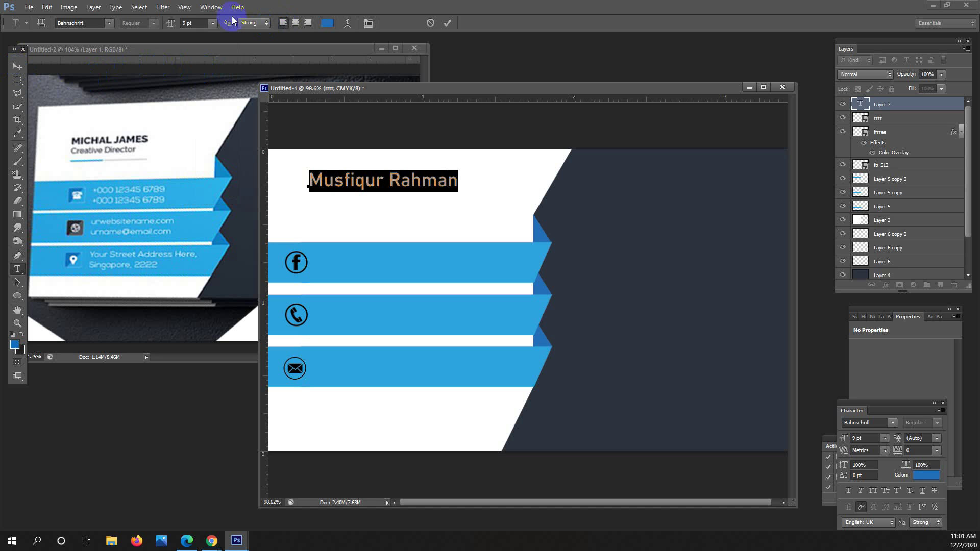
left_click(213, 22)
left_click(209, 61)
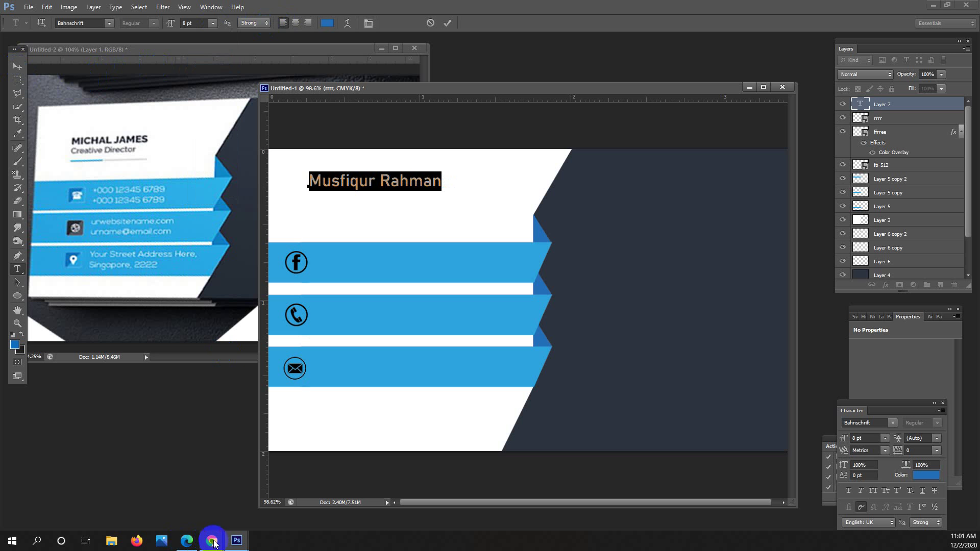
Colour the name black (000000) and commit the text layer.
left_click(367, 182)
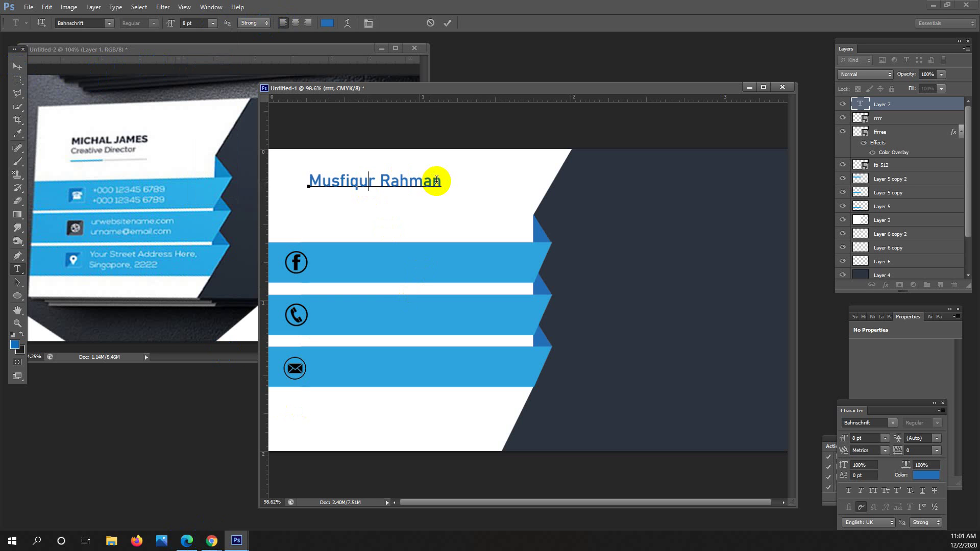
left_click_drag(439, 180, 291, 169)
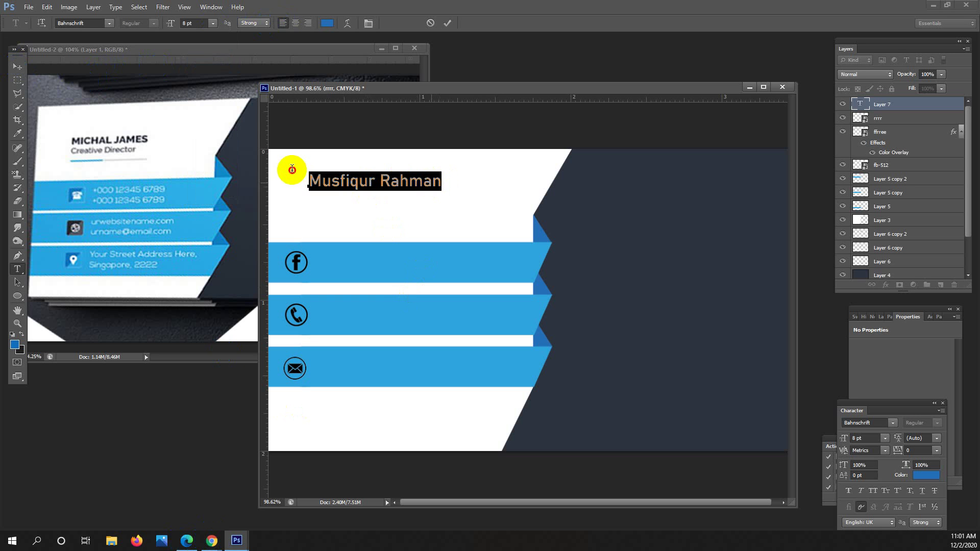
left_click(326, 24)
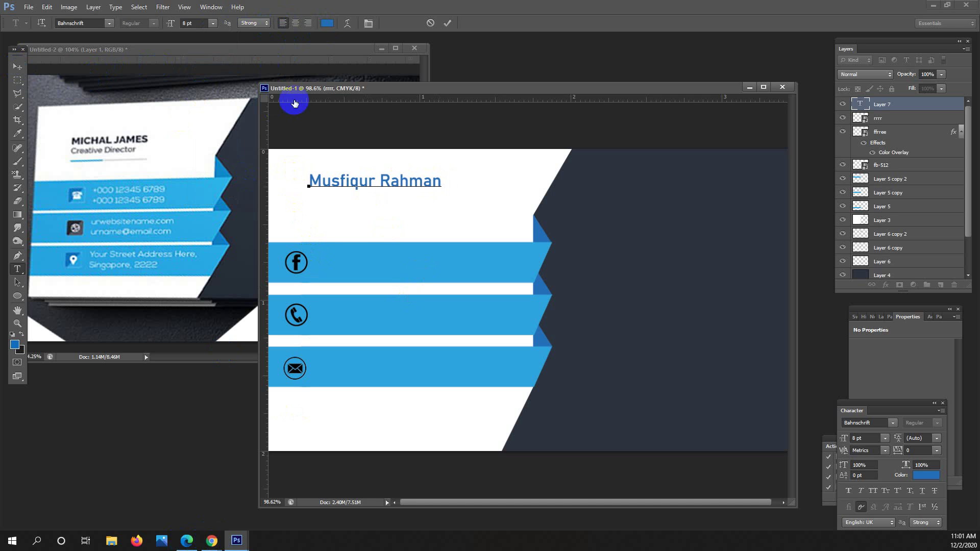
left_click(327, 24)
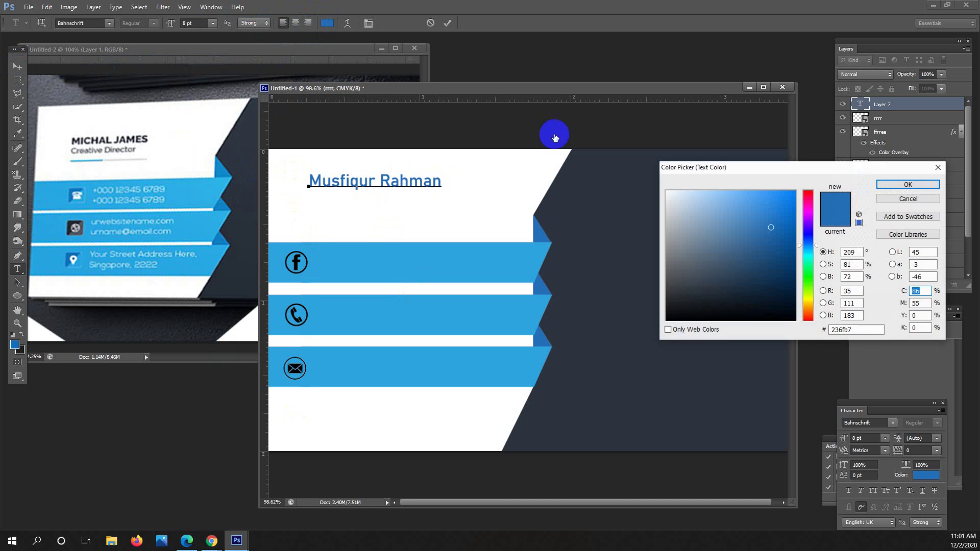
left_click_drag(759, 284, 798, 332)
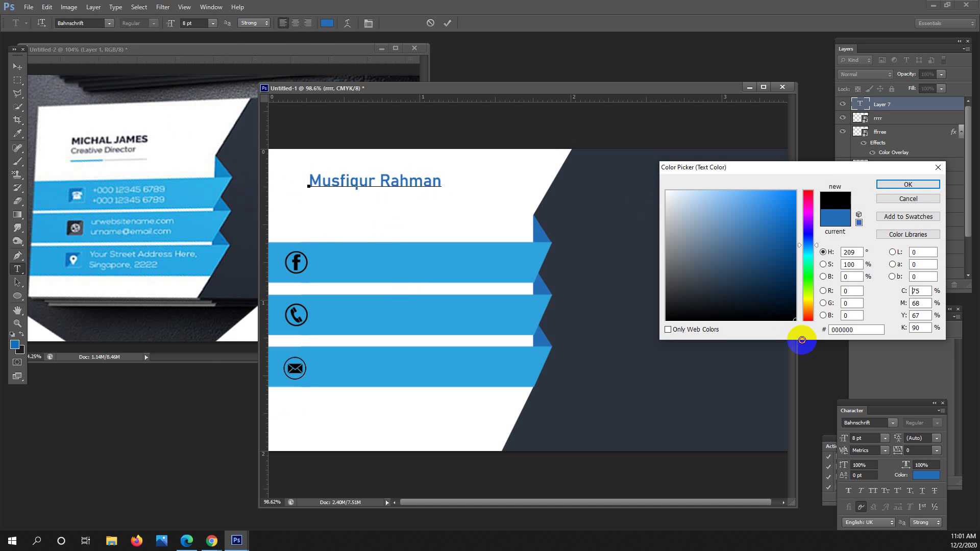
left_click(888, 184)
left_click(433, 172)
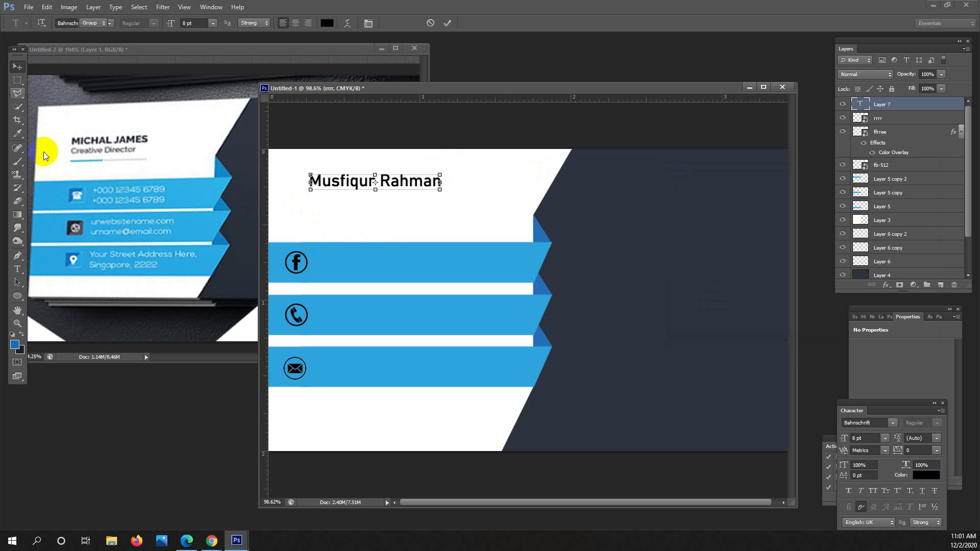
left_click(19, 76)
left_click(17, 280)
left_click(18, 270)
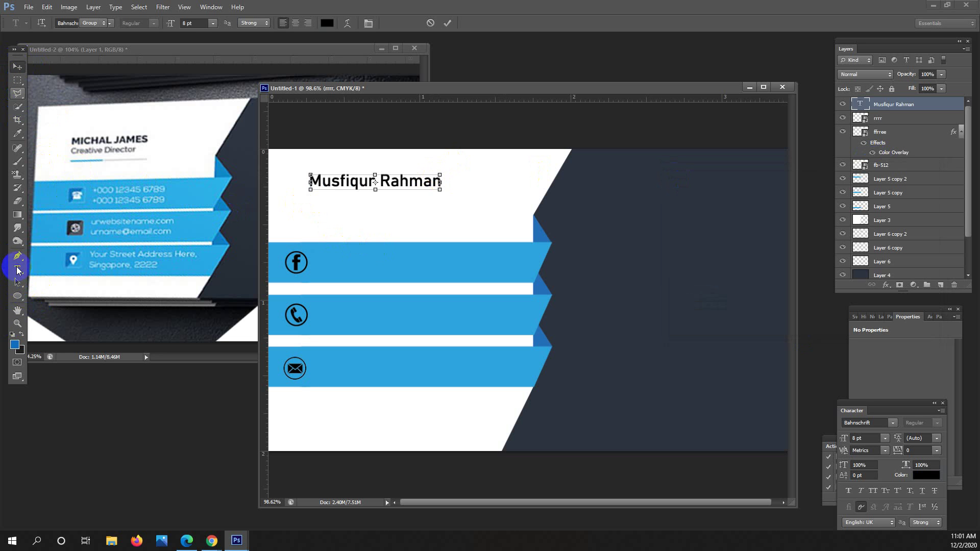
Type 'Graphic Designer' below the name, fixing a typo, and commit it.
left_click(357, 222)
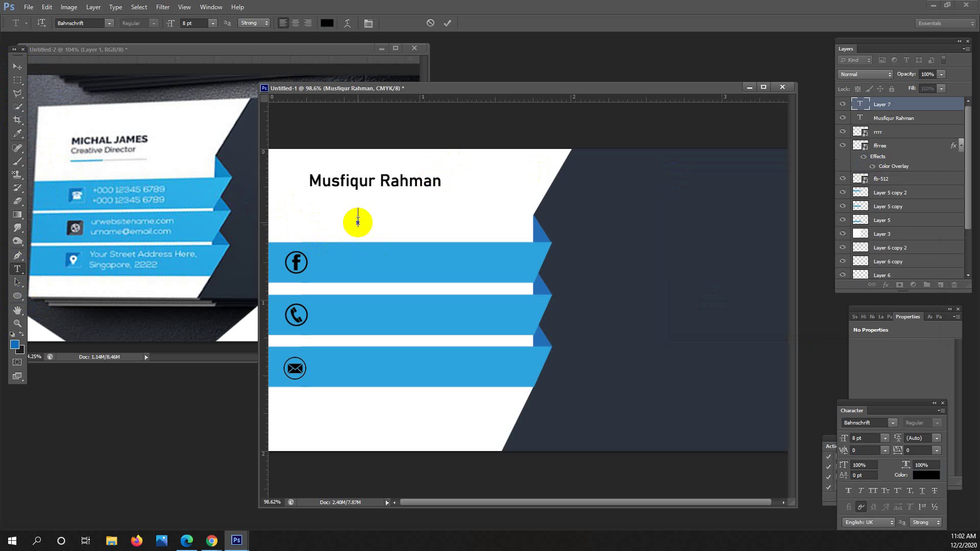
type("Graph ")
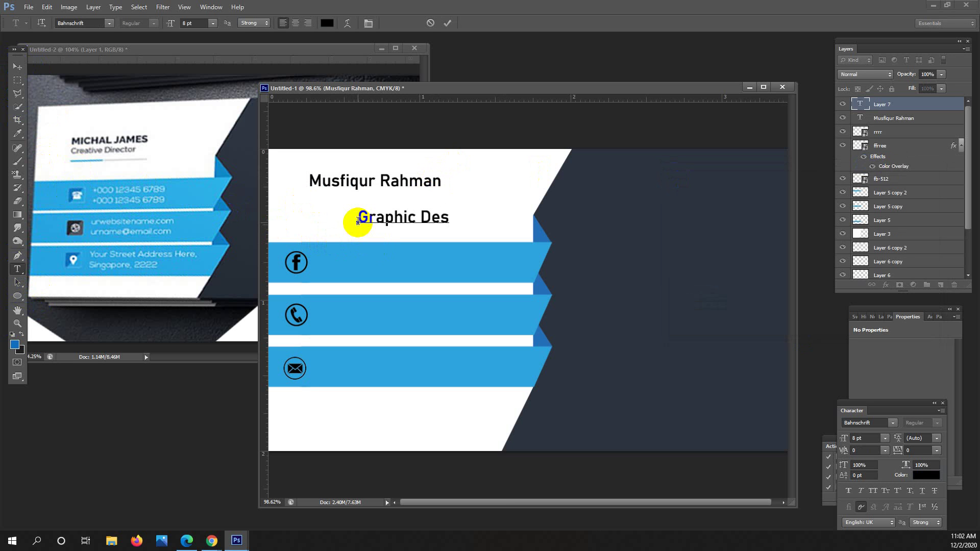
type("      ig")
key("Left")
key("BackSpace")
key("Delete")
key("Delete")
key("Delete")
key("Delete")
type("Designer")
left_click(18, 65)
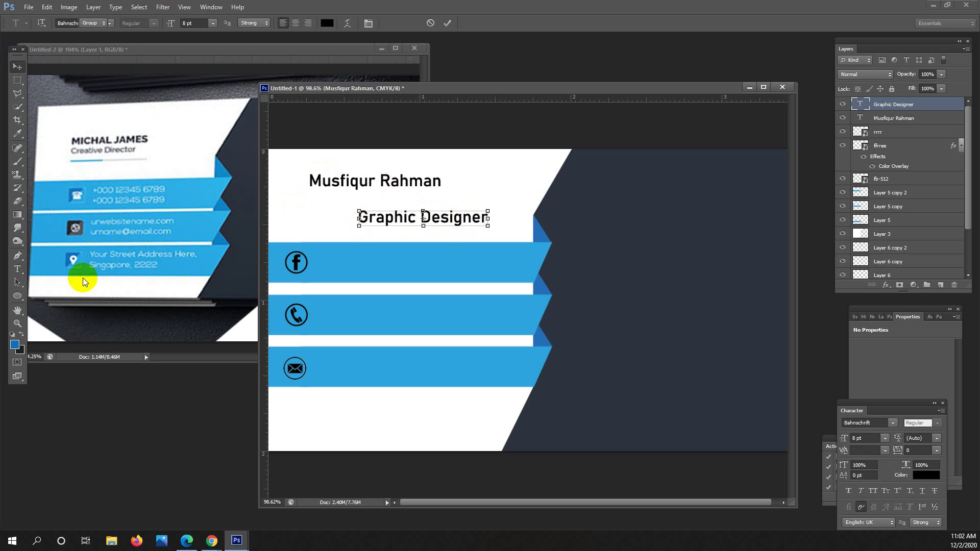
left_click(17, 269)
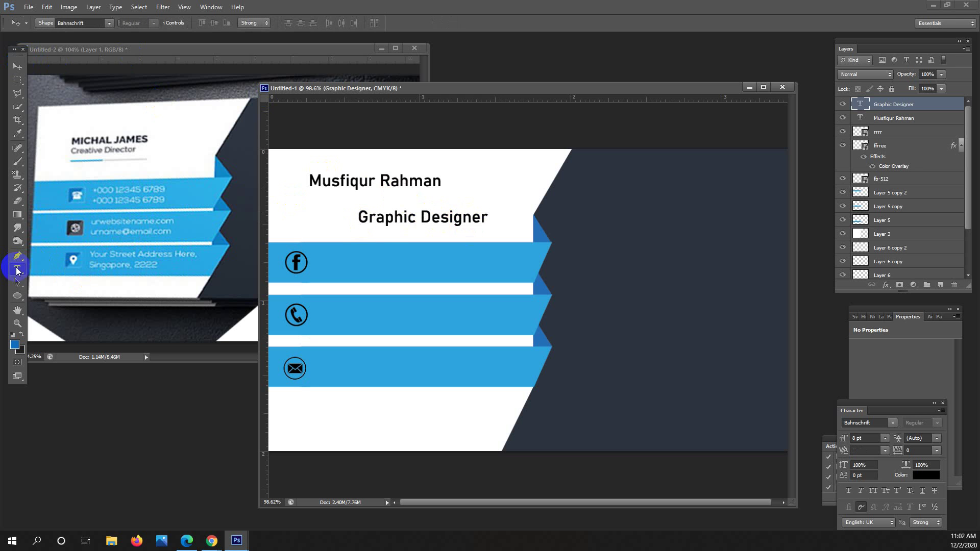
Set the job title to Arial 6 pt and move it just beneath the name.
left_click_drag(378, 217, 488, 218)
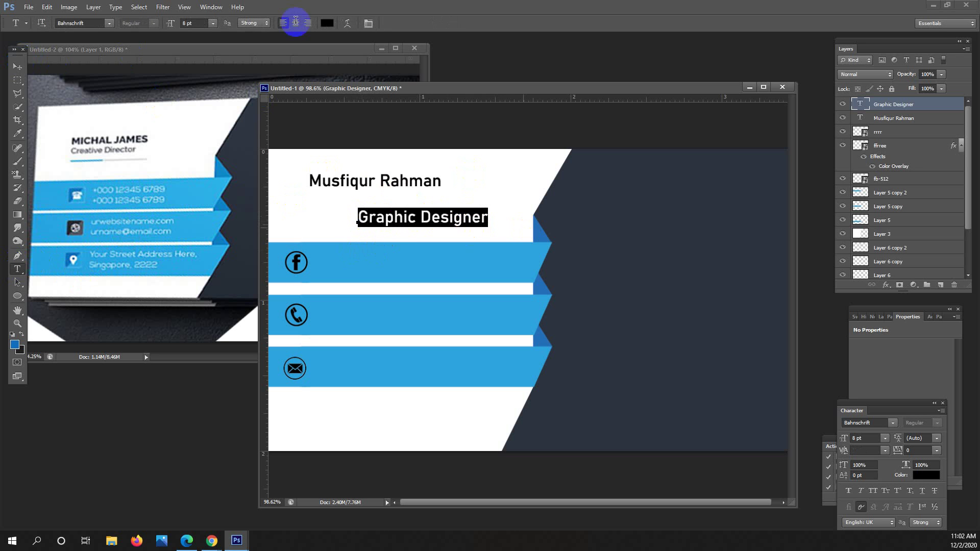
left_click(110, 23)
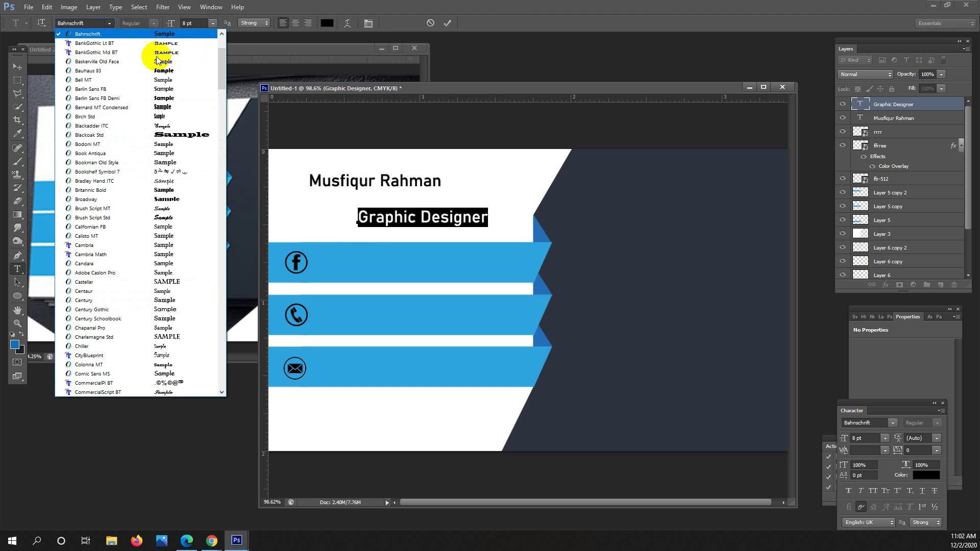
scroll(133, 61, "up", 2)
scroll(135, 64, "up", 1)
left_click(138, 69)
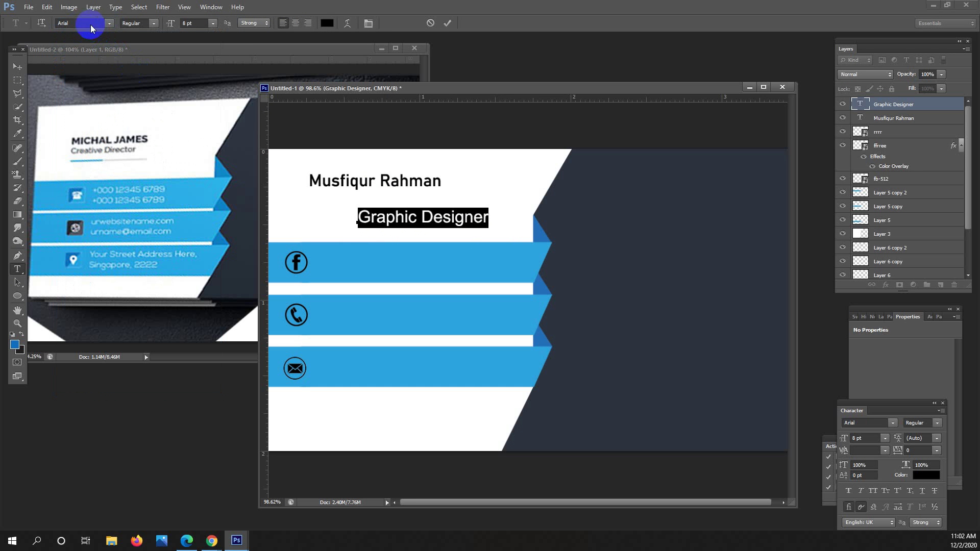
left_click(190, 23)
left_click(211, 23)
left_click(212, 23)
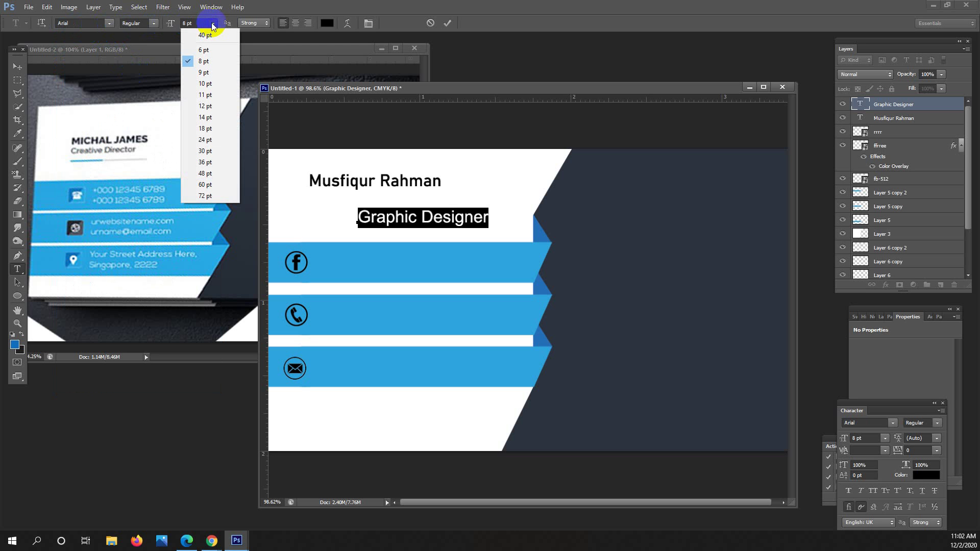
left_click(212, 52)
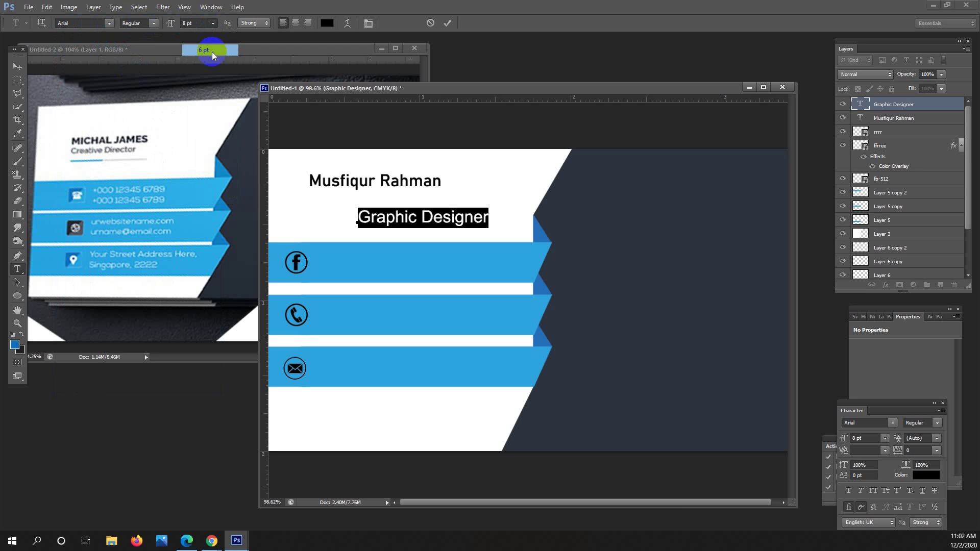
left_click(17, 65)
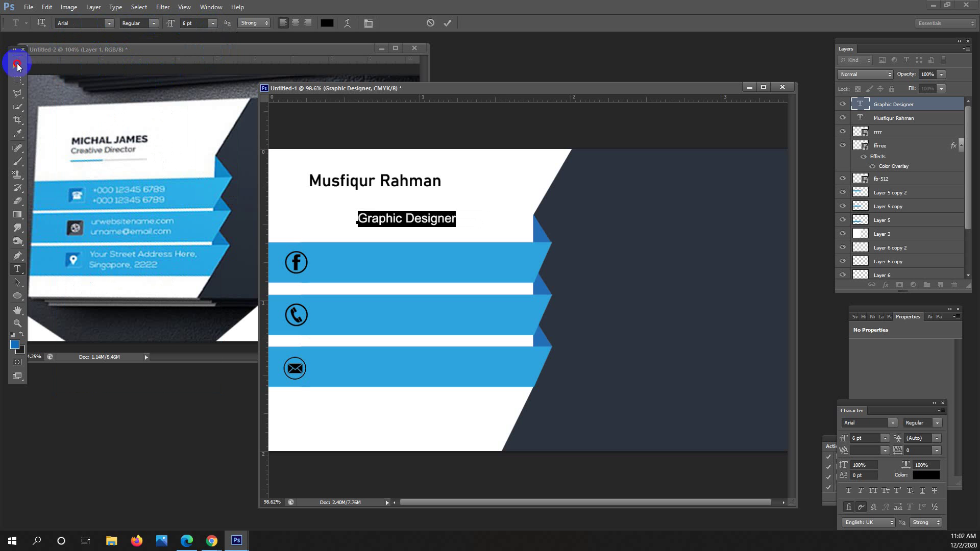
left_click_drag(427, 218, 375, 194)
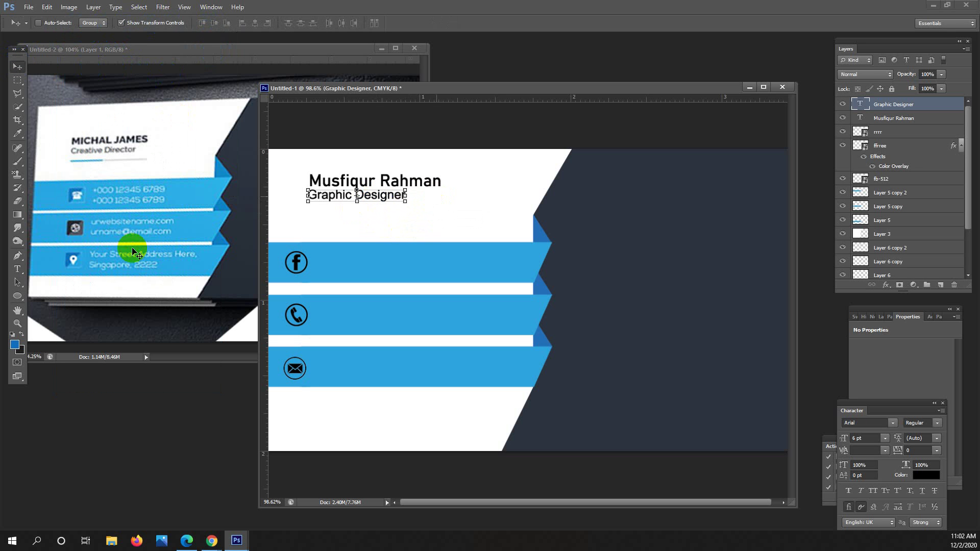
Change the 'Graphic Designer' style to Arial Narrow and commit.
left_click(21, 266)
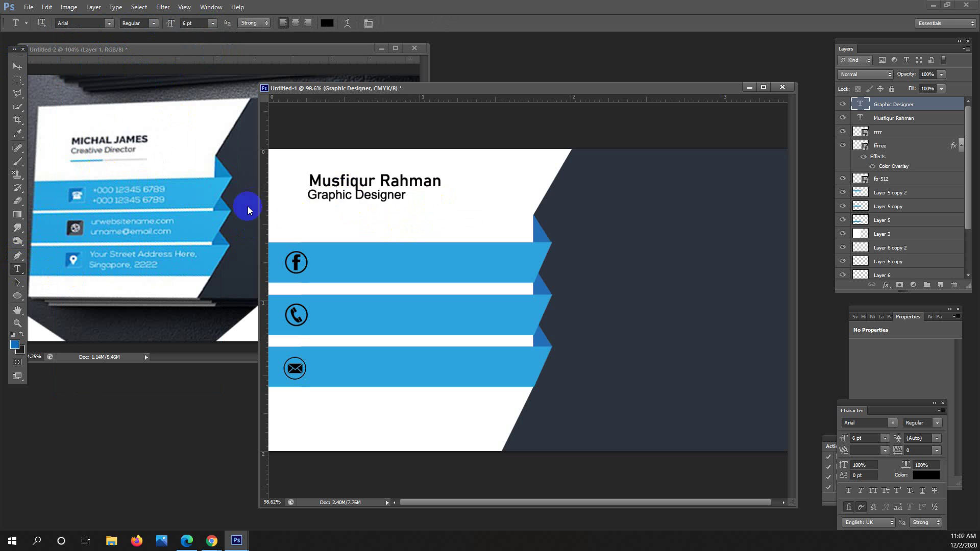
left_click_drag(306, 195, 417, 195)
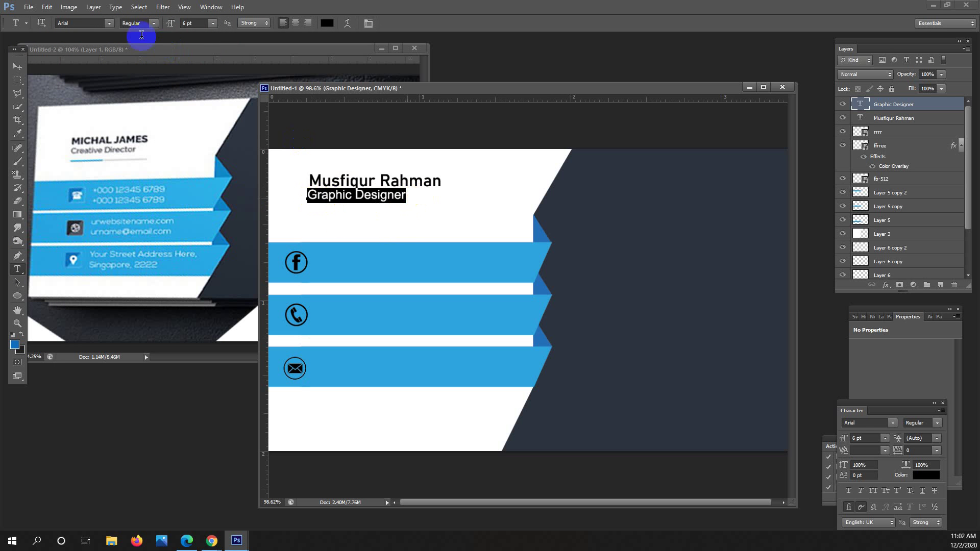
left_click(148, 23)
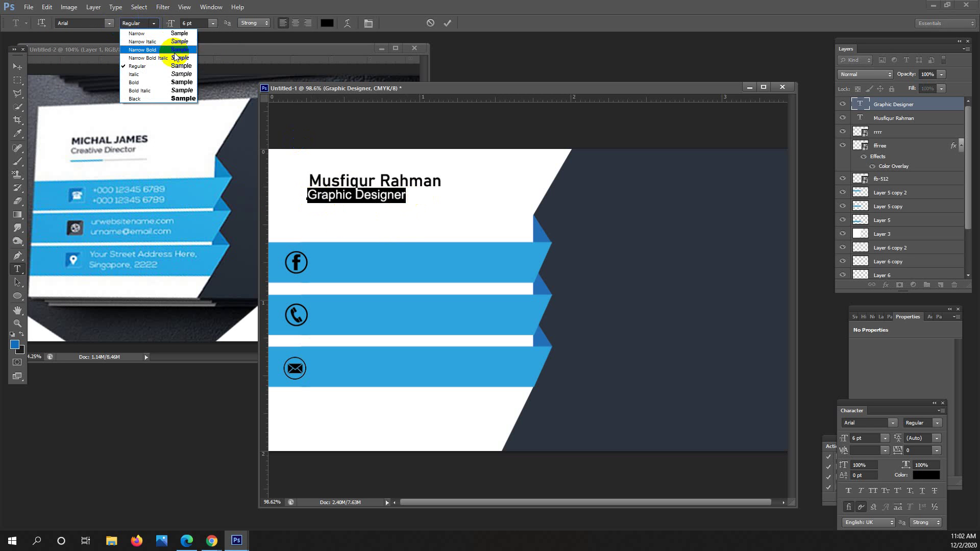
left_click(179, 33)
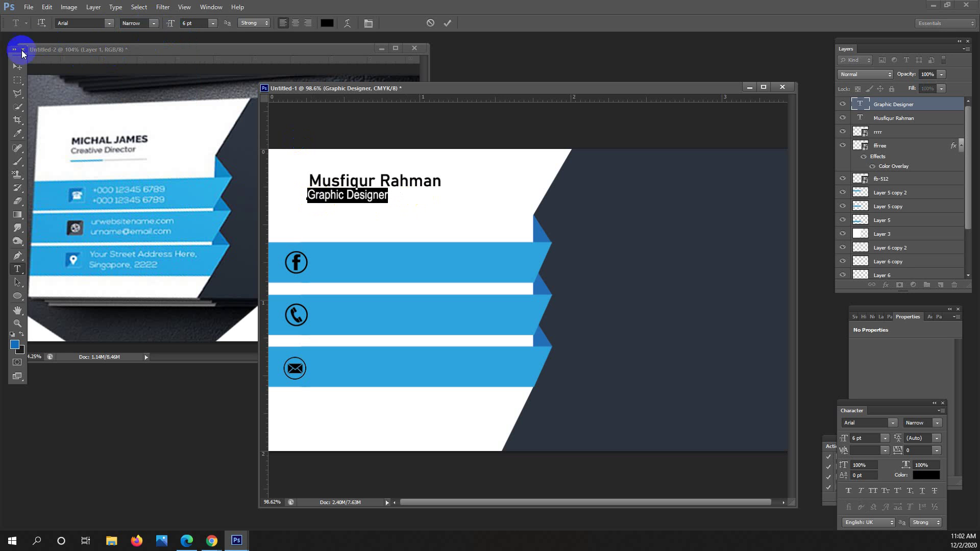
left_click(18, 66)
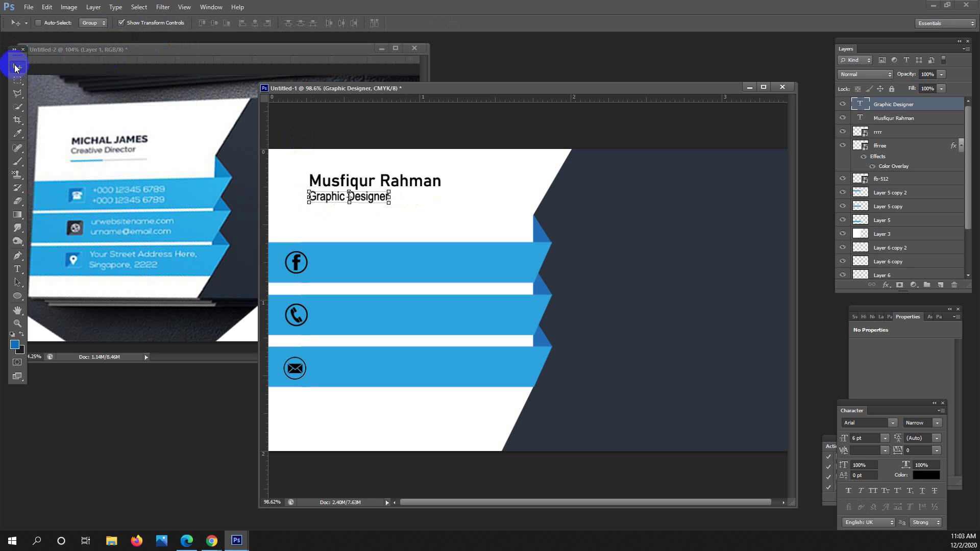
left_click(17, 81)
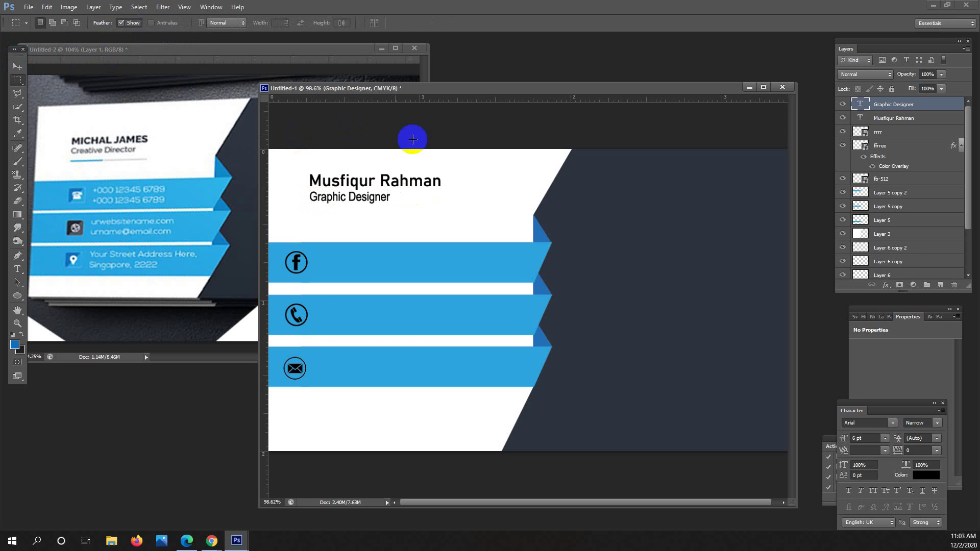
Pick the Horizontal Type tool for the contact text.
left_click_drag(492, 202, 477, 197)
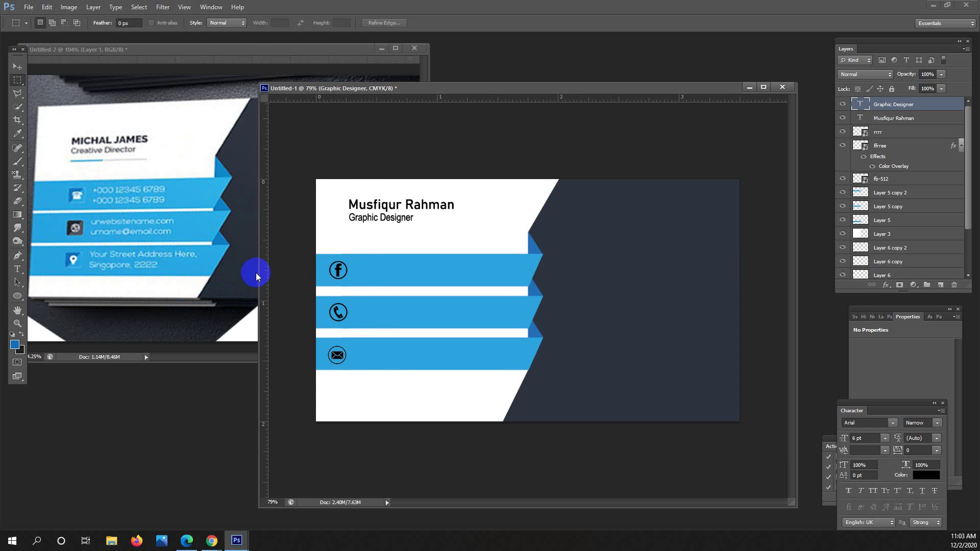
left_click(16, 268)
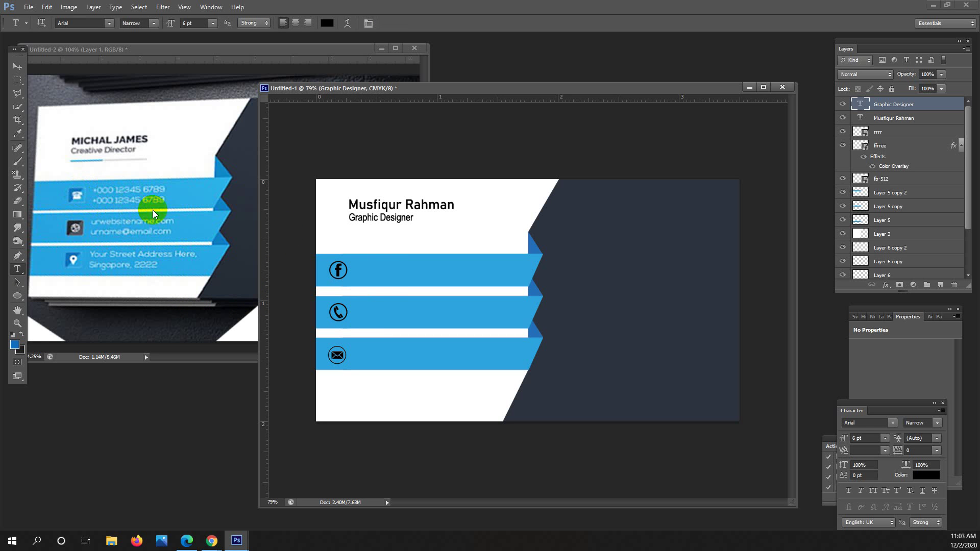
Type the two-line Facebook profile address on the top stripe, fixing a mistyped slash.
left_click(372, 271)
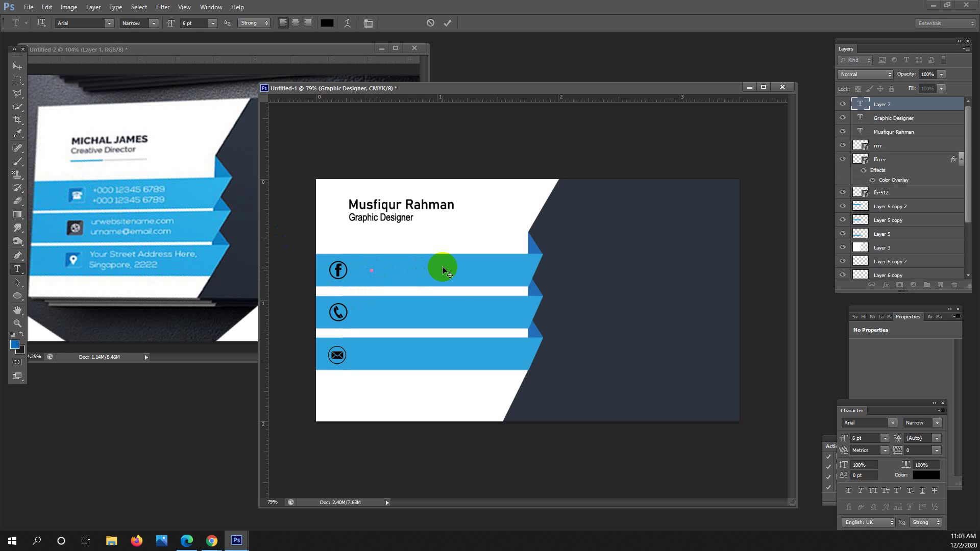
left_click(435, 267)
key("BackSpace")
type("/")
left_click(463, 268)
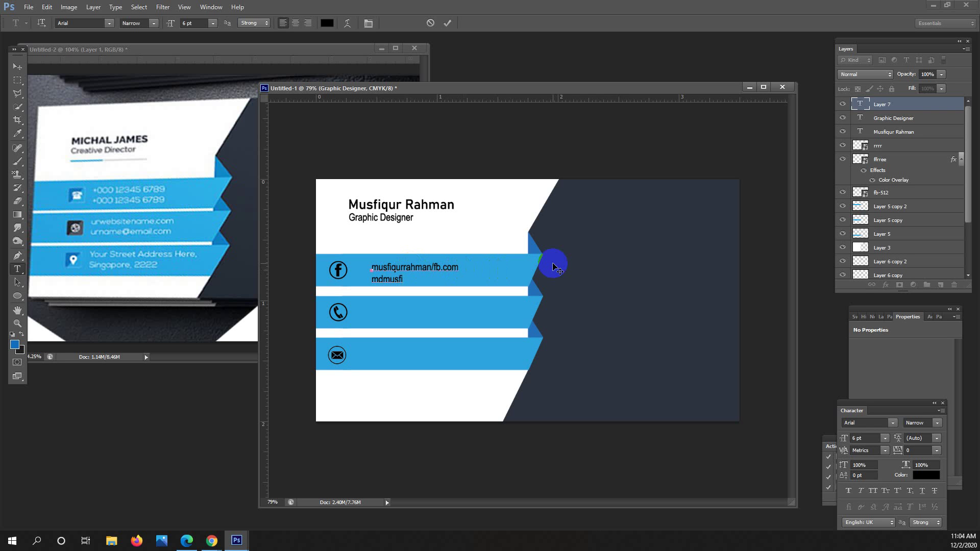
left_click(17, 66)
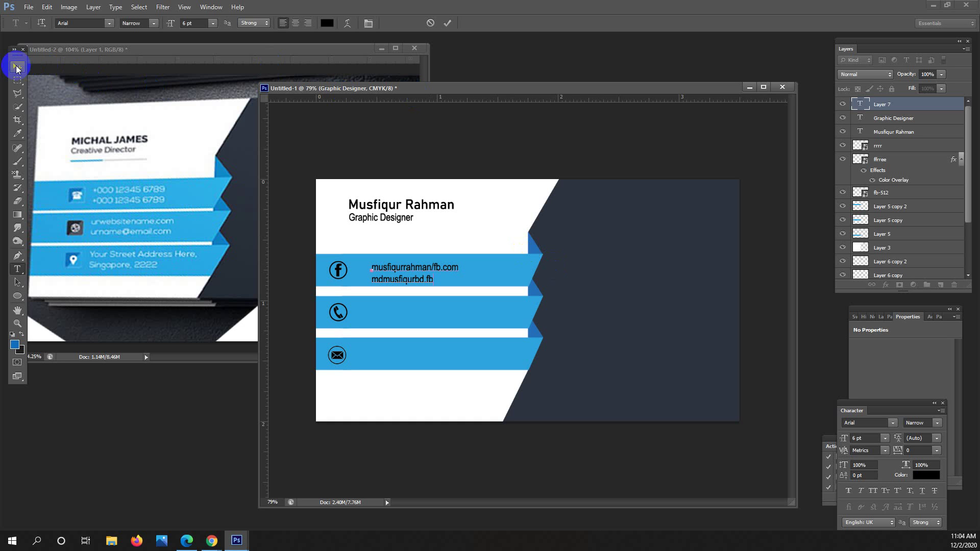
Make both Facebook lines Regular weight and white (#ffffff).
left_click(17, 270)
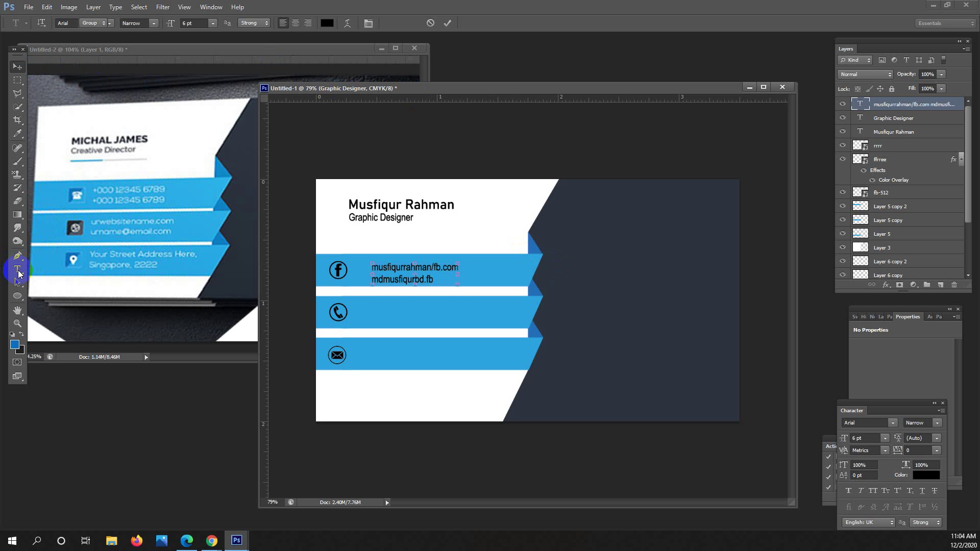
left_click(453, 308)
left_click_drag(352, 264, 464, 286)
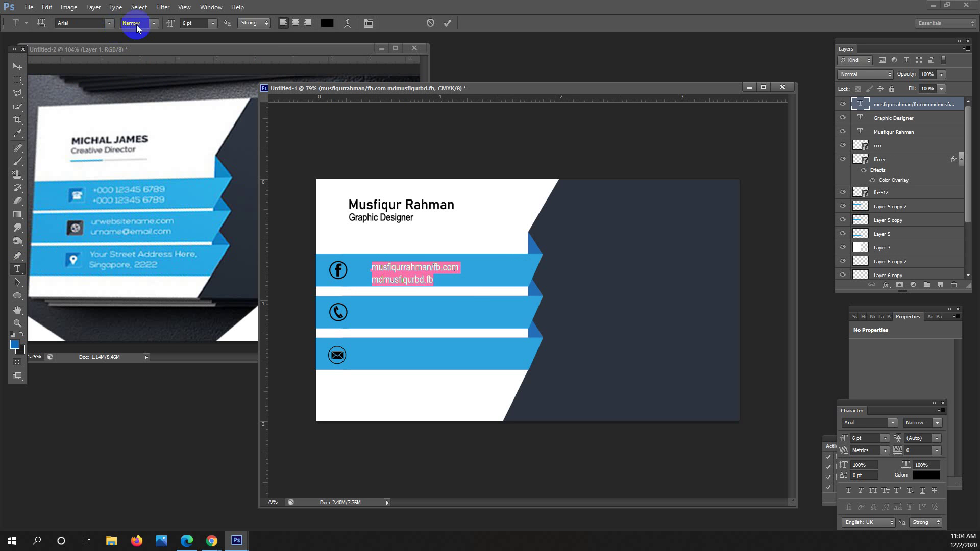
left_click(153, 23)
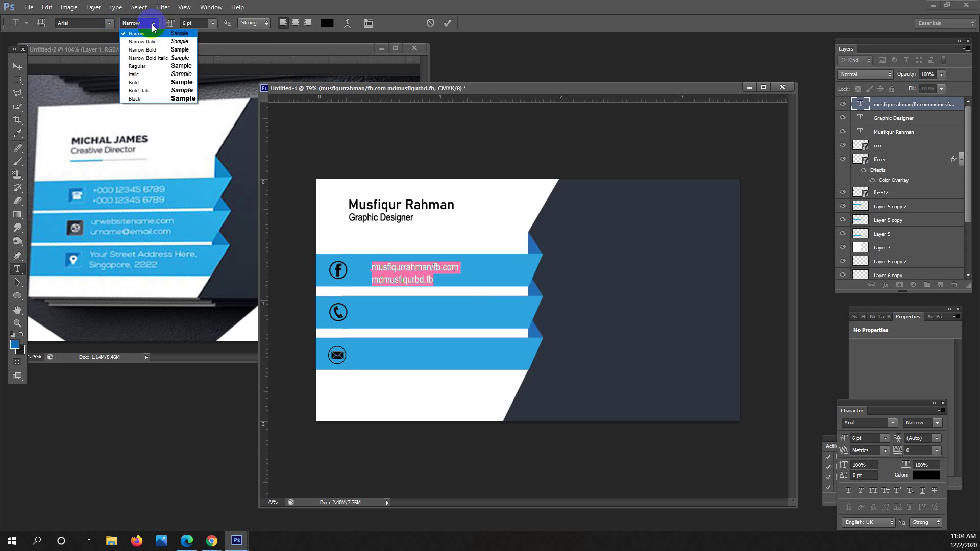
left_click(170, 64)
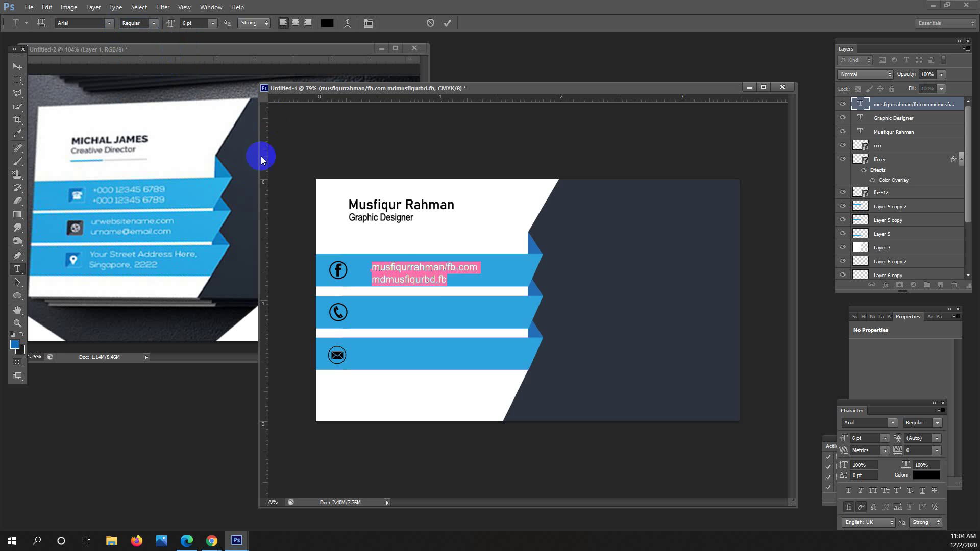
left_click(326, 23)
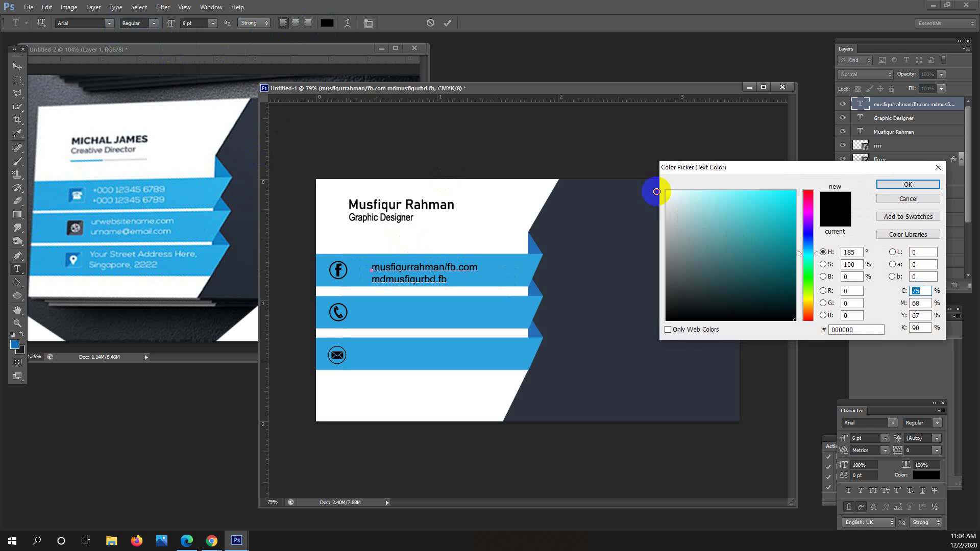
left_click_drag(667, 192, 643, 179)
left_click(908, 184)
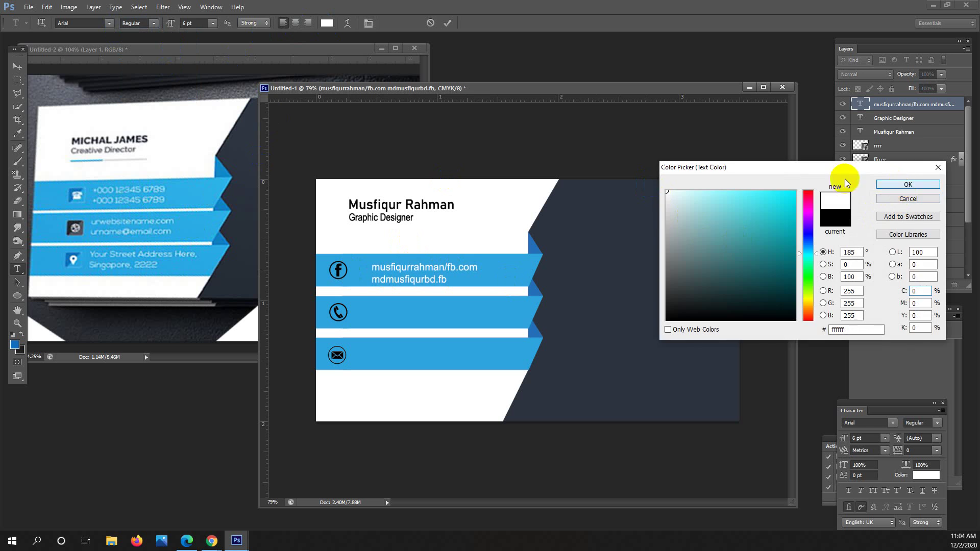
Commit the Facebook text and nudge it slightly up and left.
left_click(17, 66)
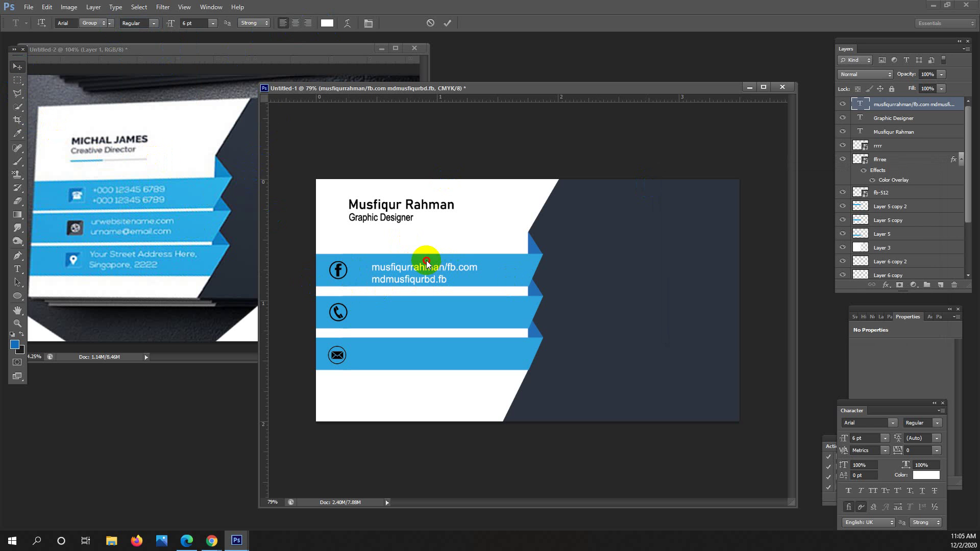
left_click_drag(437, 266, 433, 264)
left_click(18, 80)
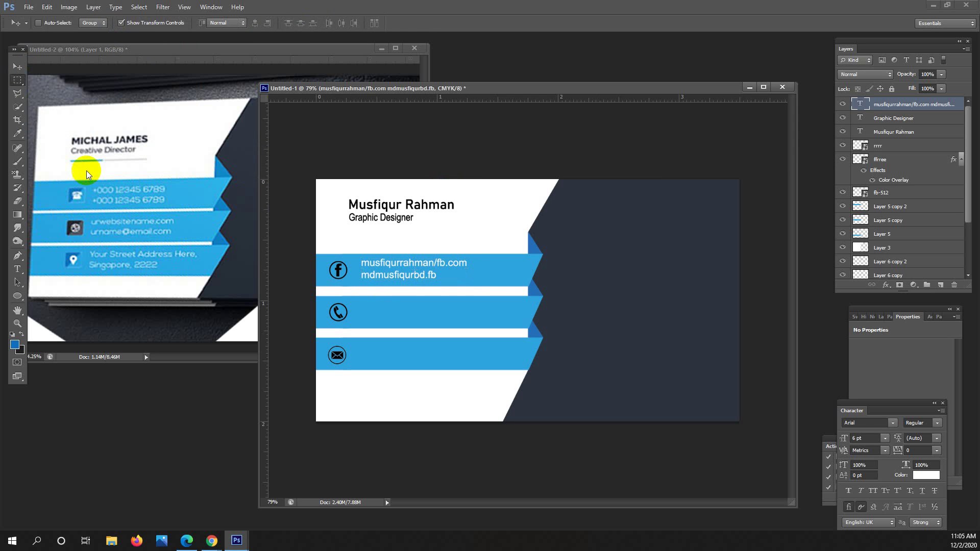
Type two phone numbers on the middle stripe and nudge them up-left into line.
left_click(20, 268)
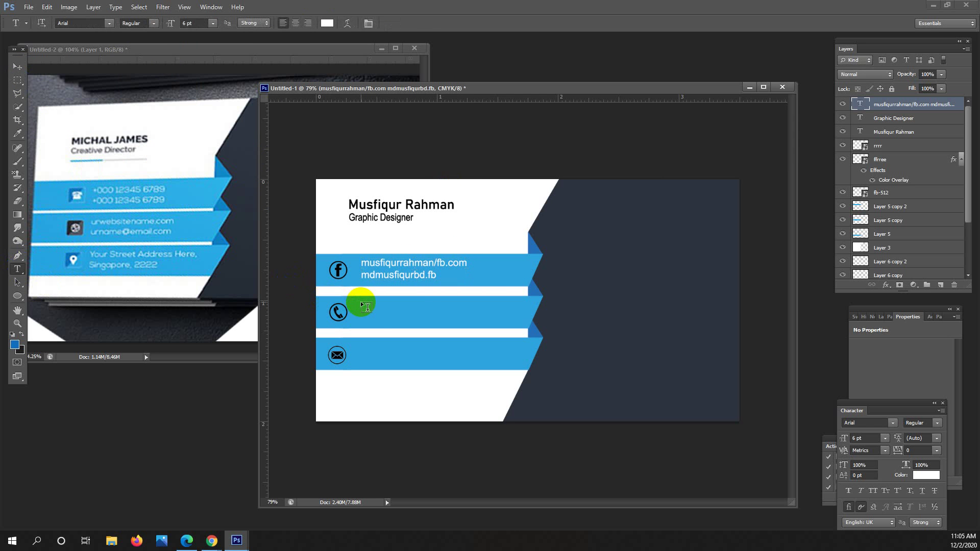
left_click(378, 313)
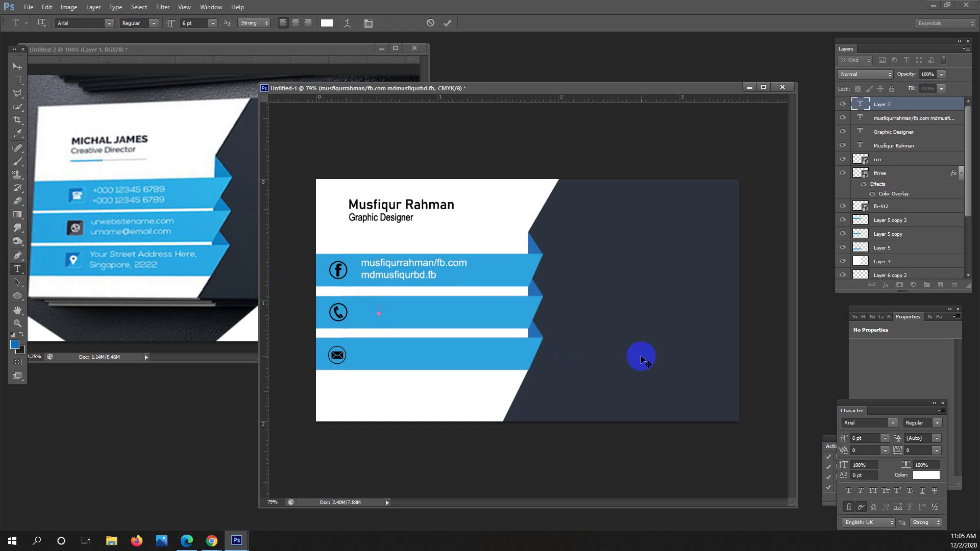
key("Return")
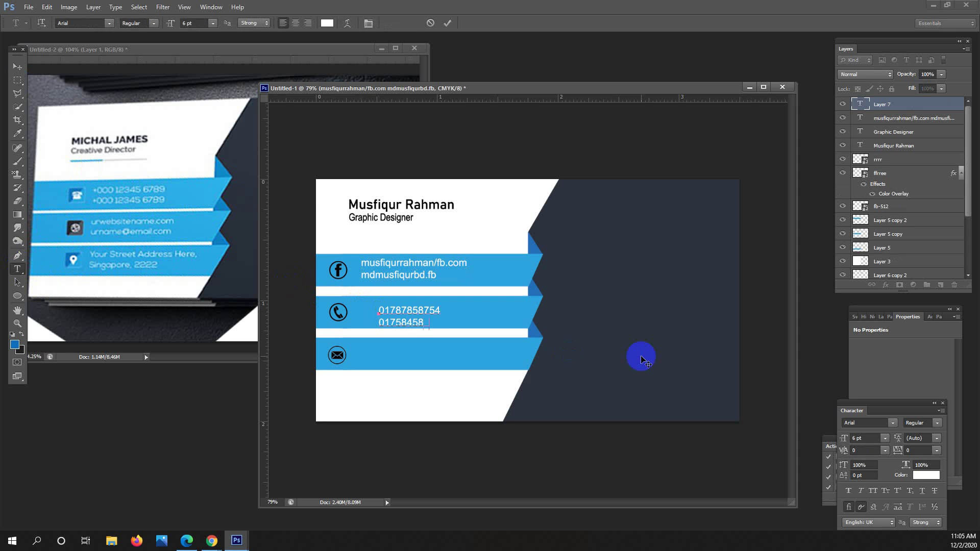
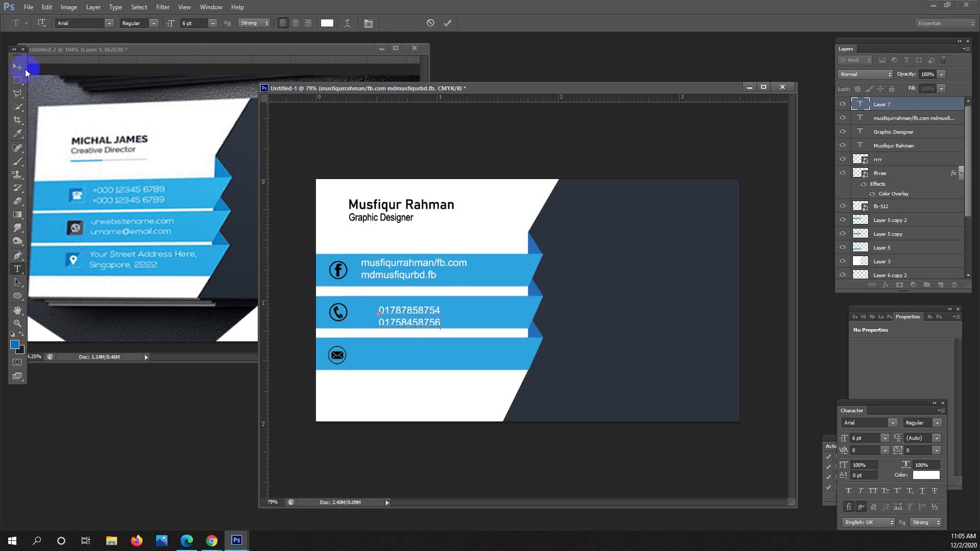
left_click(25, 71)
left_click(414, 310)
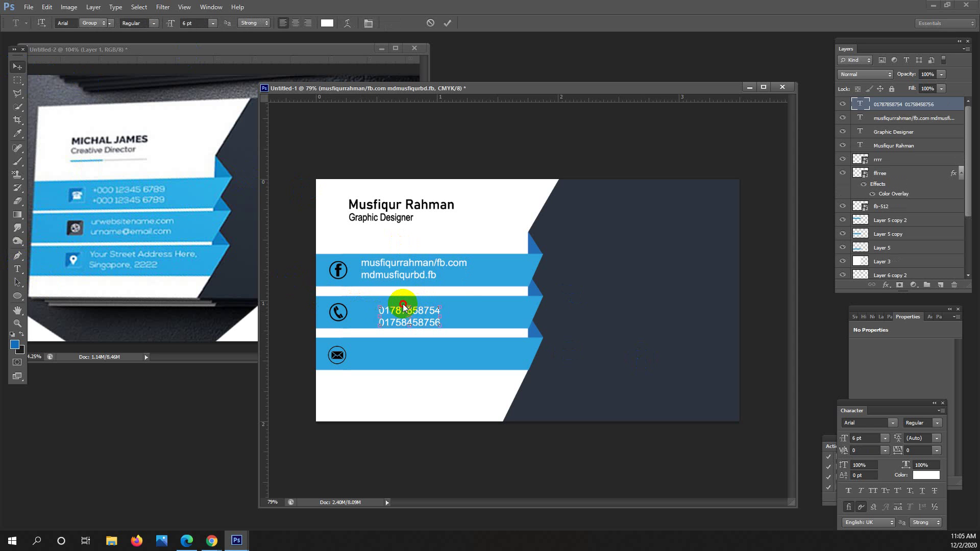
mouse_move(403, 306)
left_mouse_down()
mouse_move(422, 313)
mouse_move(408, 311)
left_mouse_up()
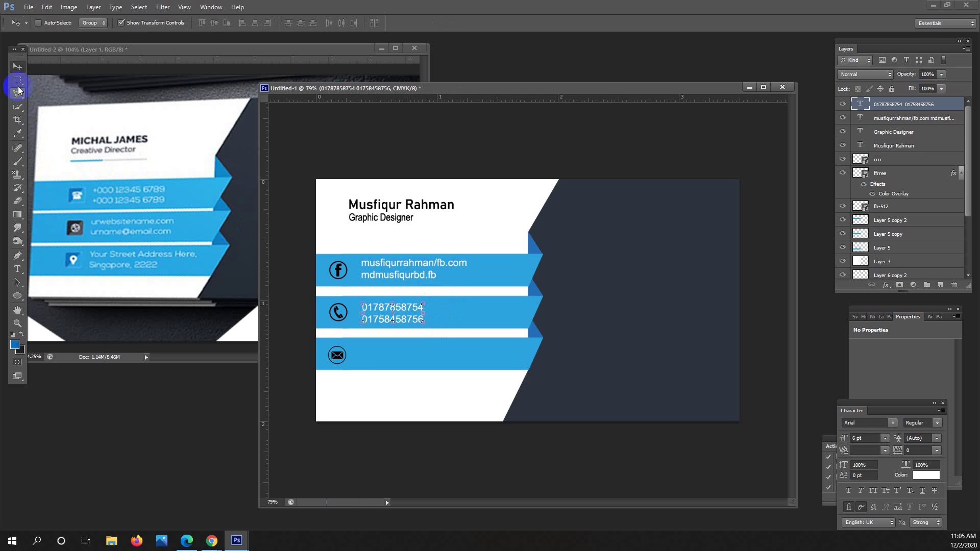
left_click(16, 269)
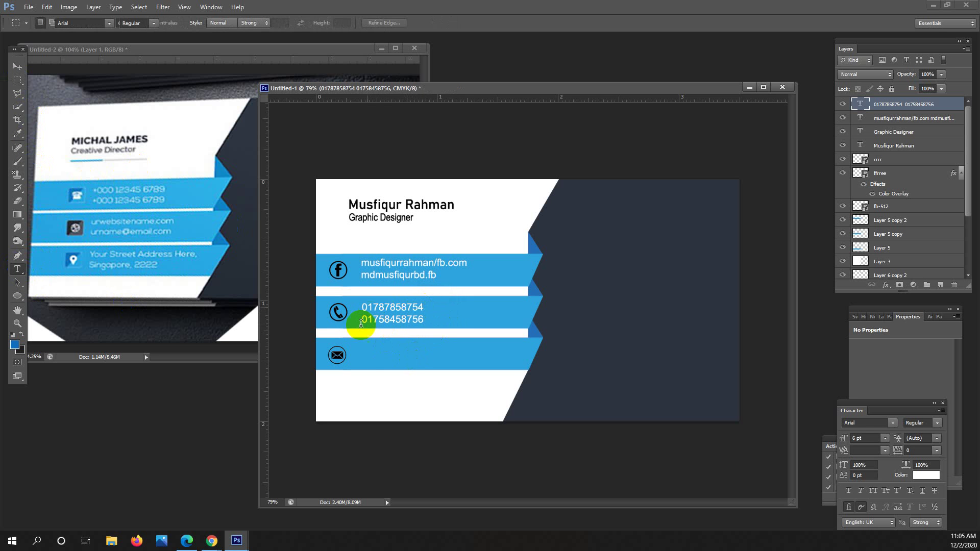
Type the e-mail address and website on two lines beside the envelope icon and commit.
left_click(364, 348)
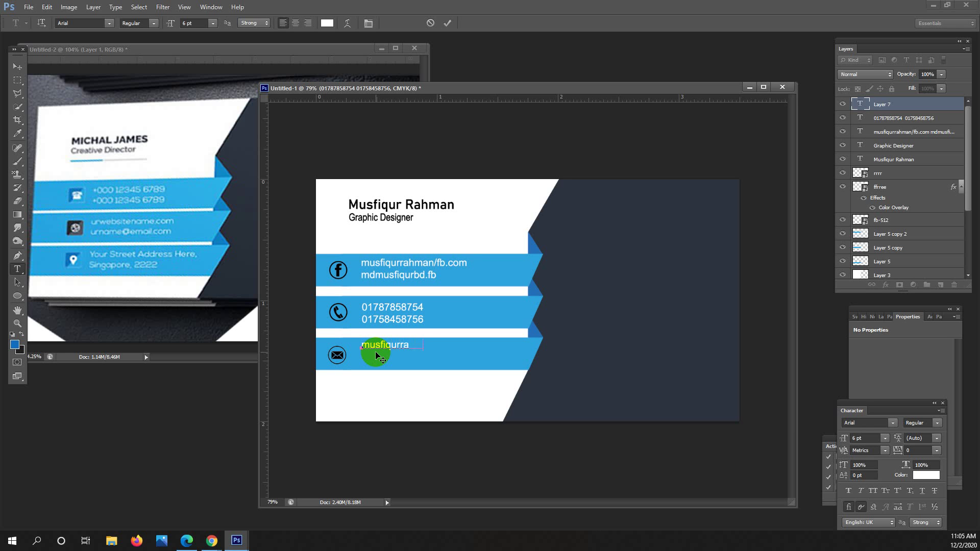
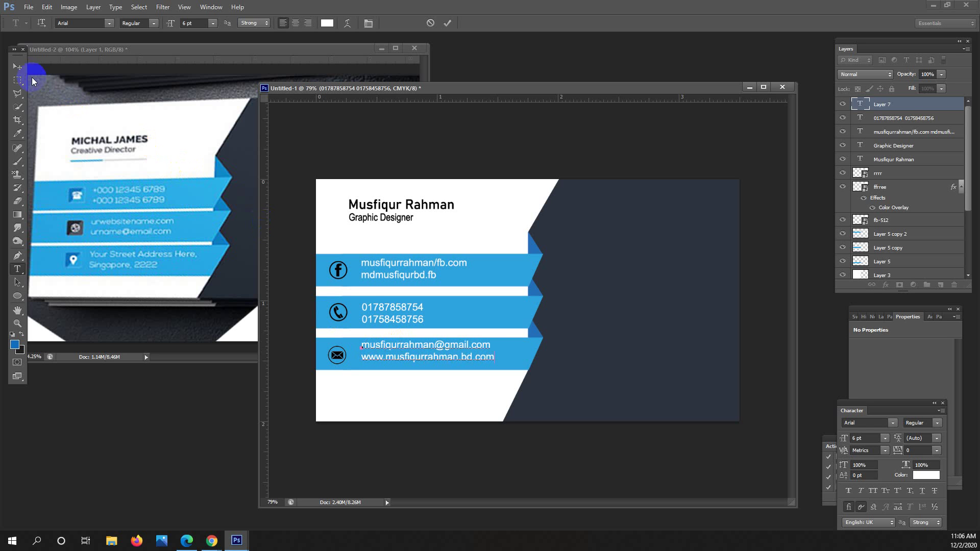
left_click(18, 69)
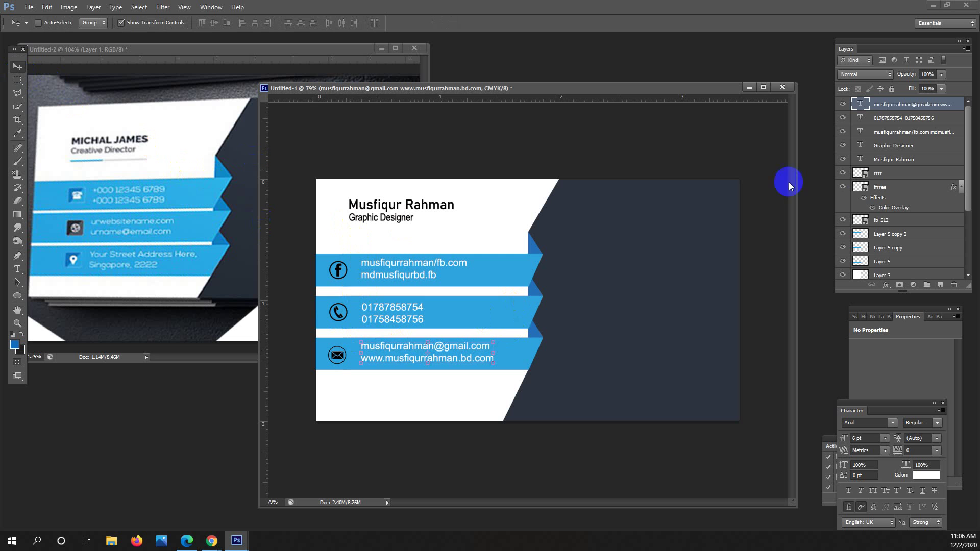
Left-align the three contact text blocks and nudge them two steps left.
left_click(893, 120, "shift")
left_click(897, 134, "shift")
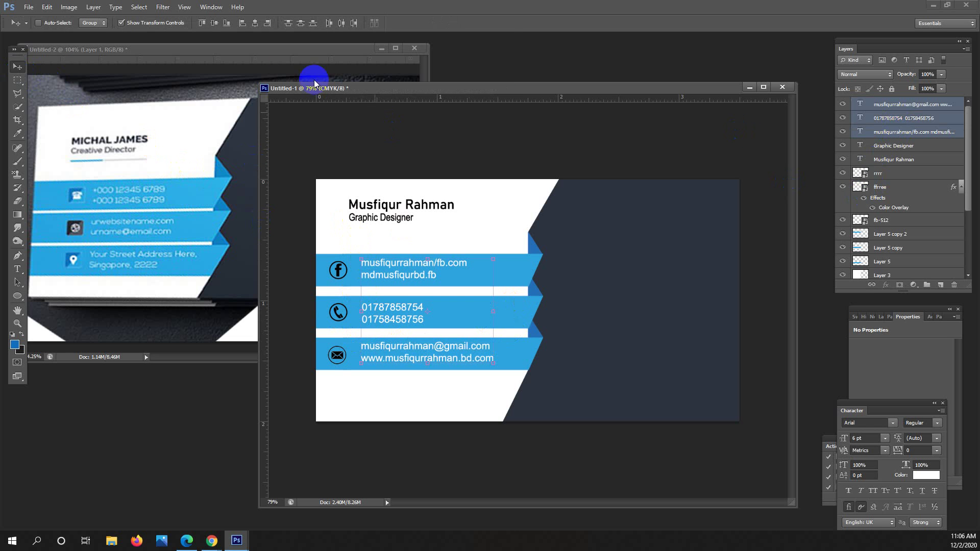
left_click(242, 23)
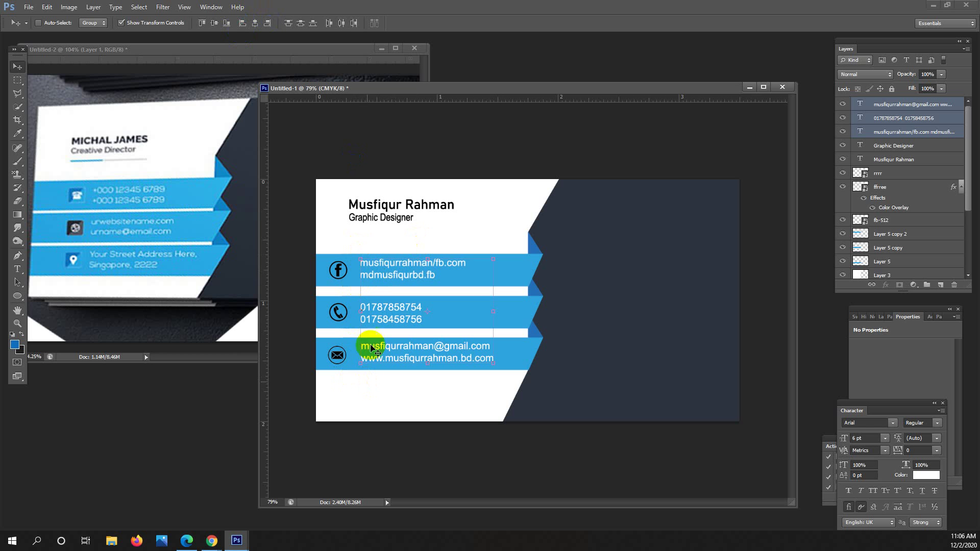
key("Left")
key("Left")
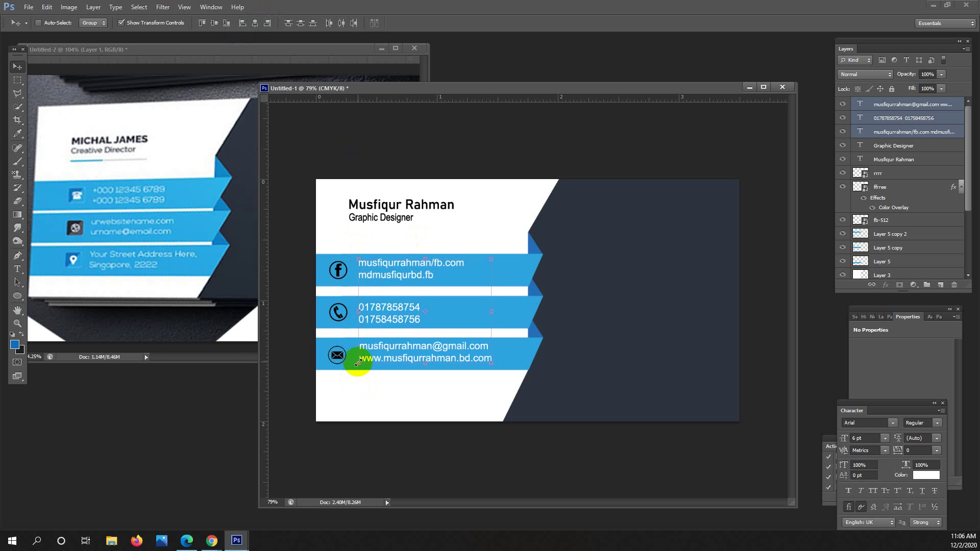
key("Left")
key("Left")
left_click(18, 81)
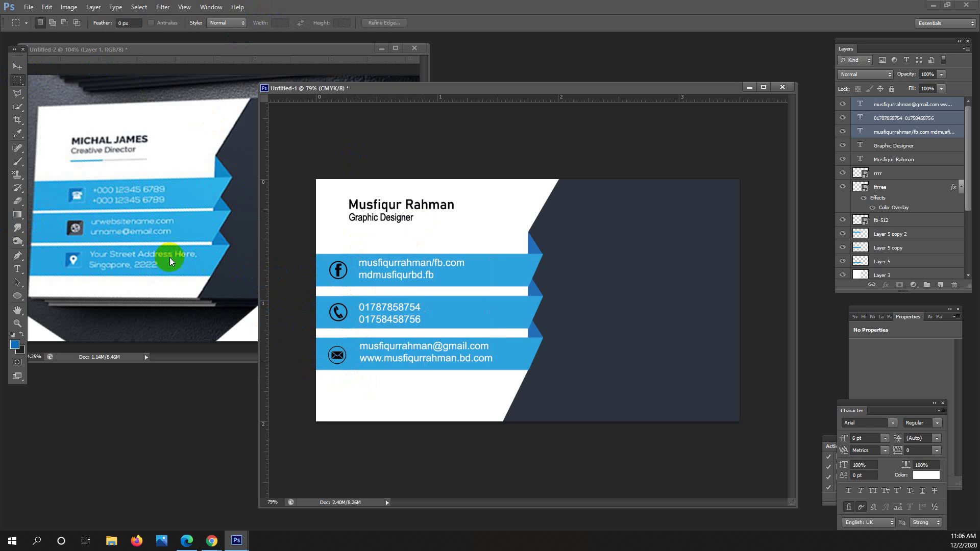
Align the rrrr, ffrree and fb-512 icon layers horizontally and distribute their vertical centers.
left_click(905, 173)
left_click(903, 189, "shift")
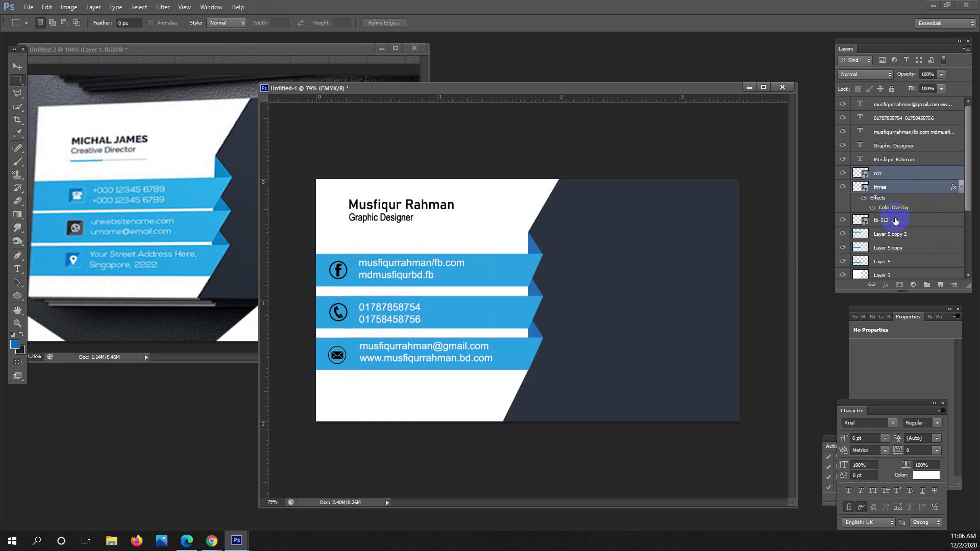
left_click(888, 220, "shift")
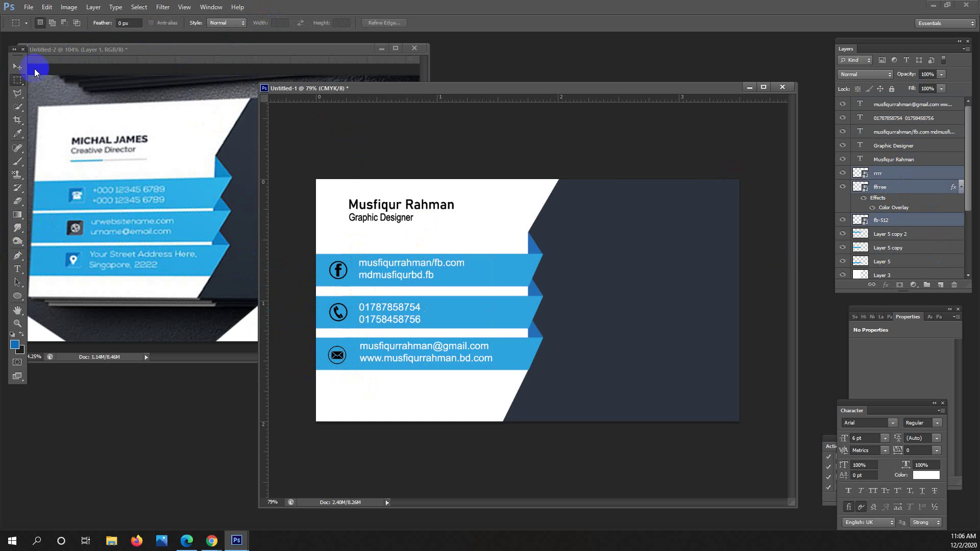
left_click(17, 67)
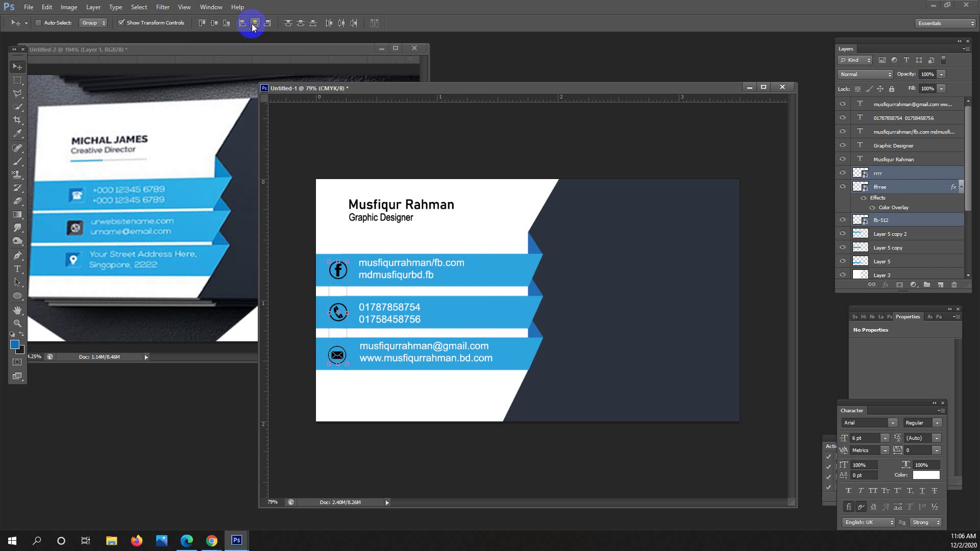
left_click(253, 23)
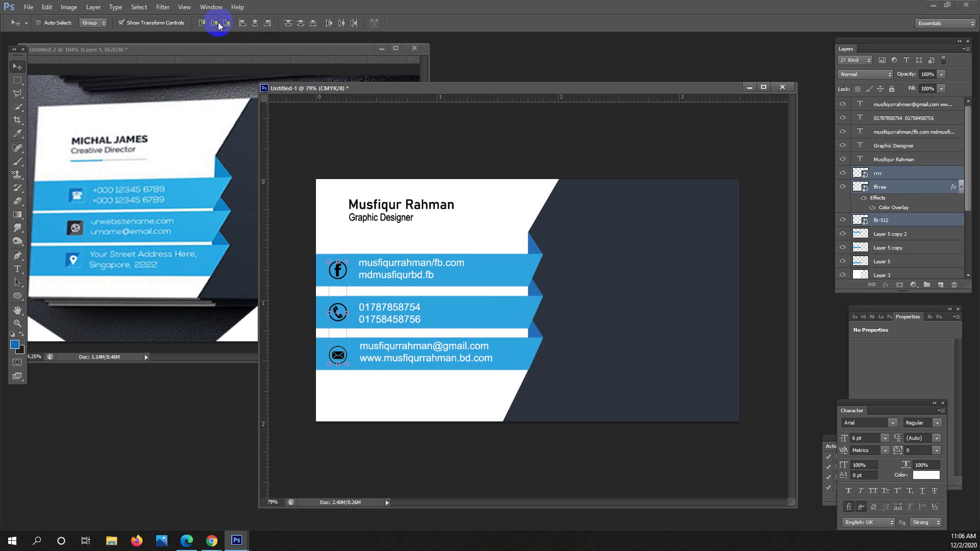
left_click(301, 23)
left_click(17, 80)
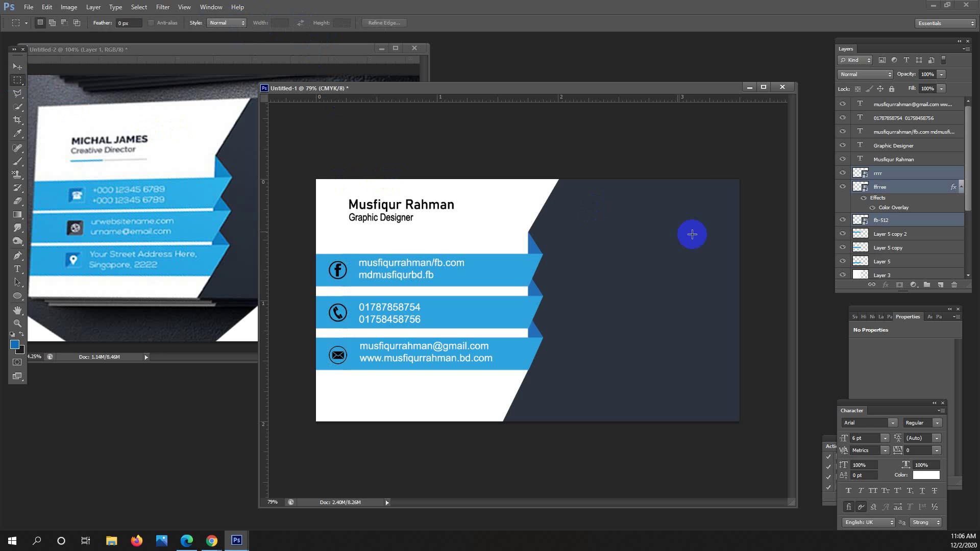
Zoom out of the reference card image and reposition the business card window.
left_click(186, 201)
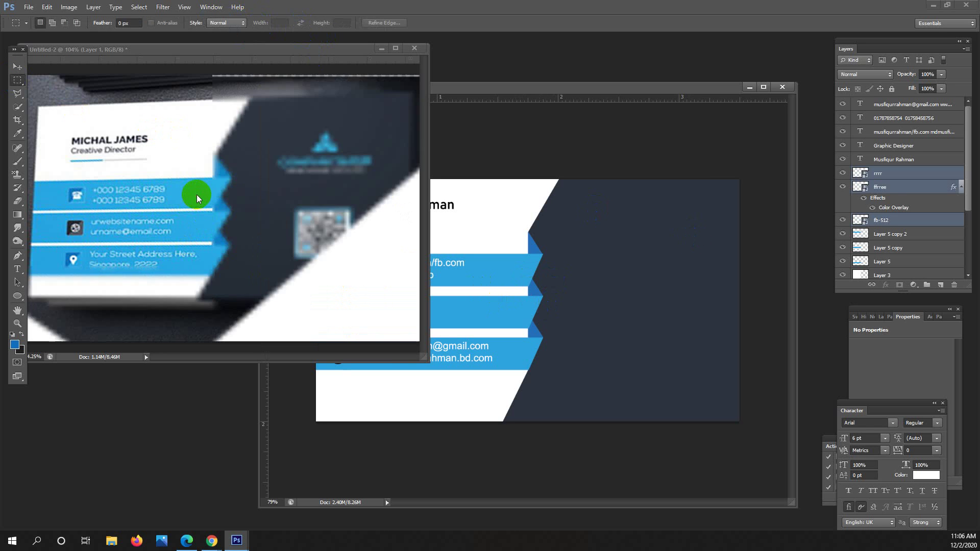
left_click(312, 192, "alt")
left_click(575, 116)
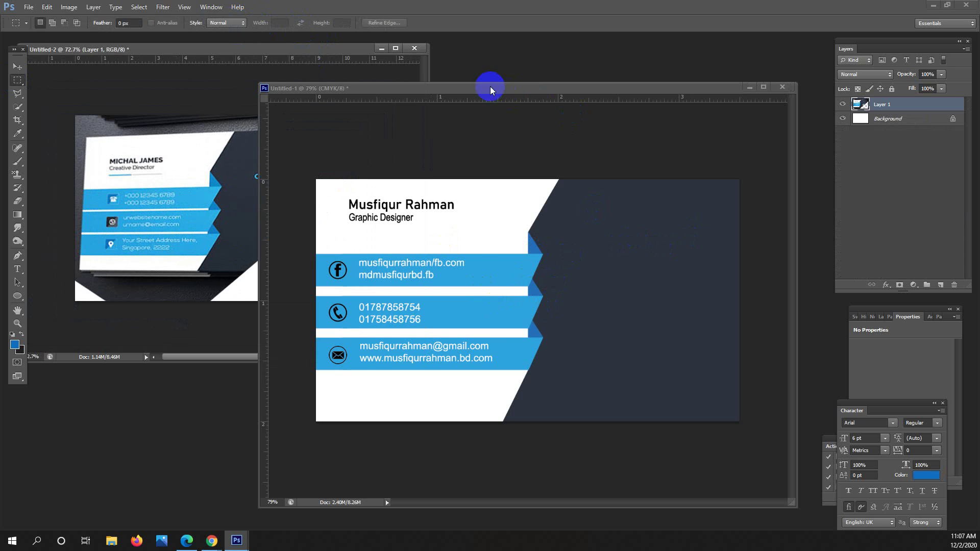
left_click_drag(490, 86, 479, 123)
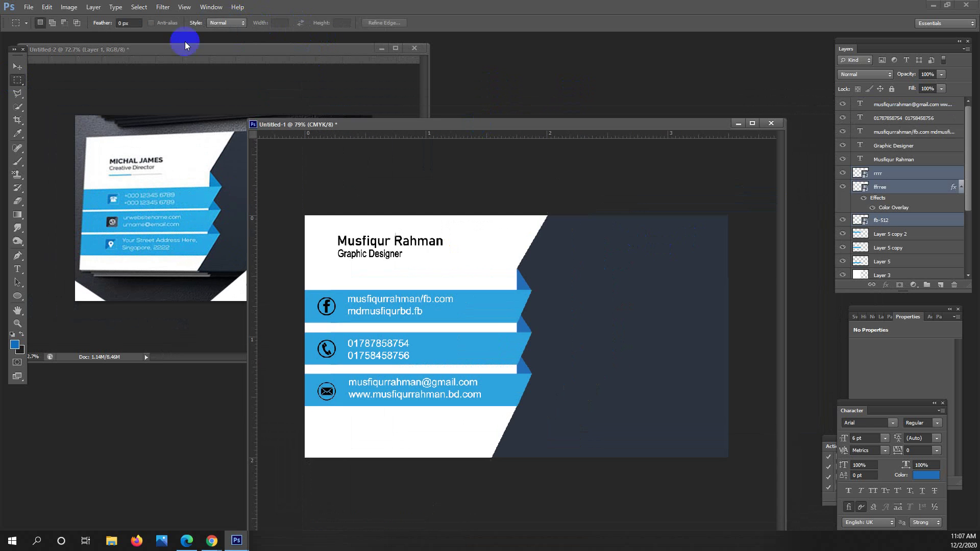
Place logo_big from Downloads > Skype > All into the card with File > Place.
left_click(29, 7)
left_click(74, 172)
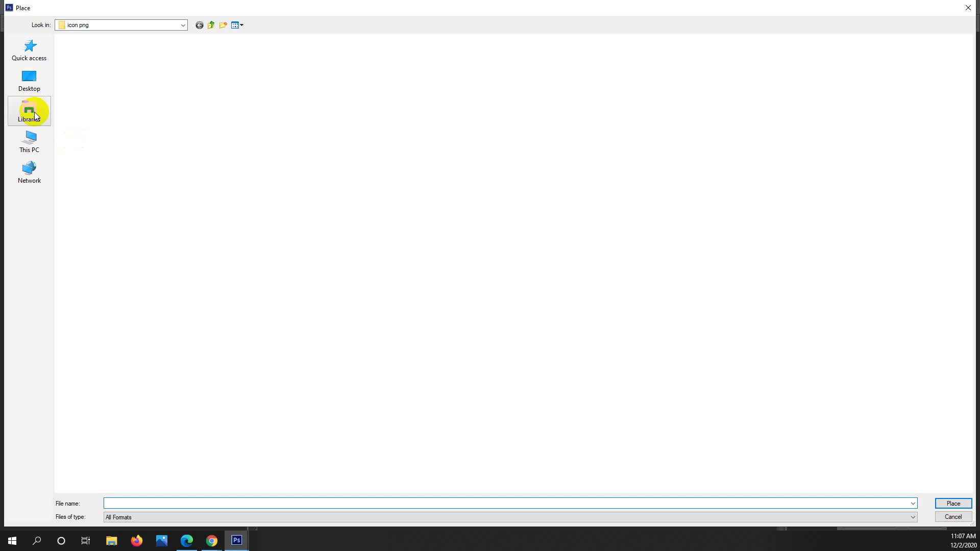
left_click(29, 138)
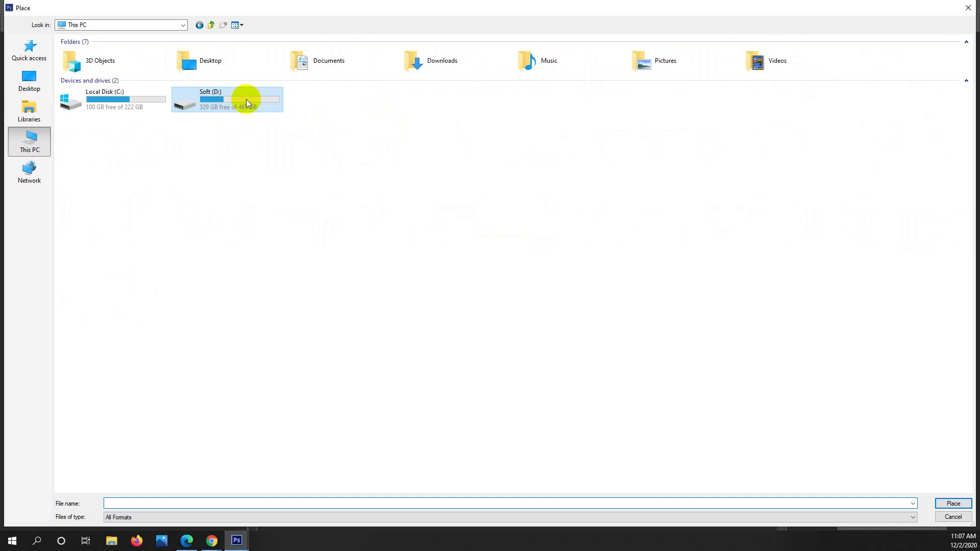
double_click(439, 63)
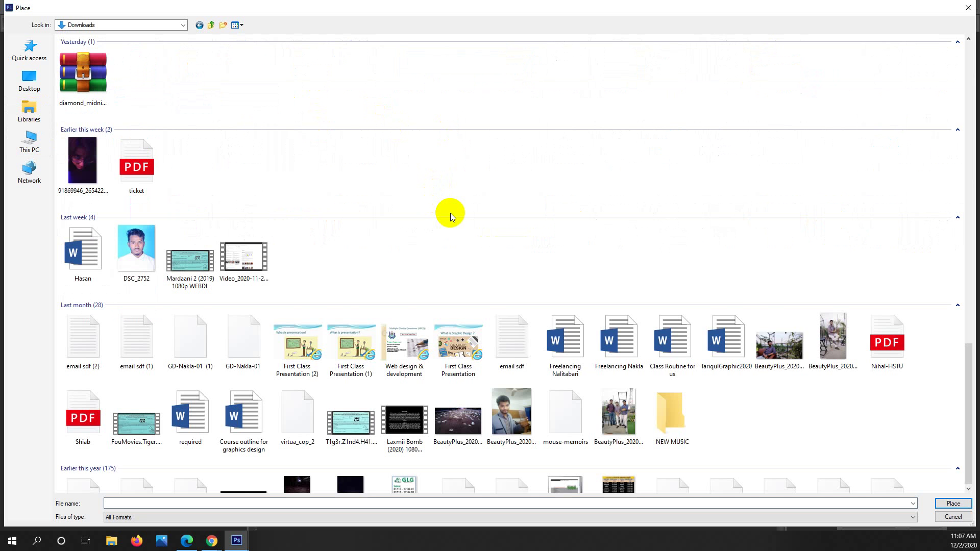
scroll(831, 376, "down", 15)
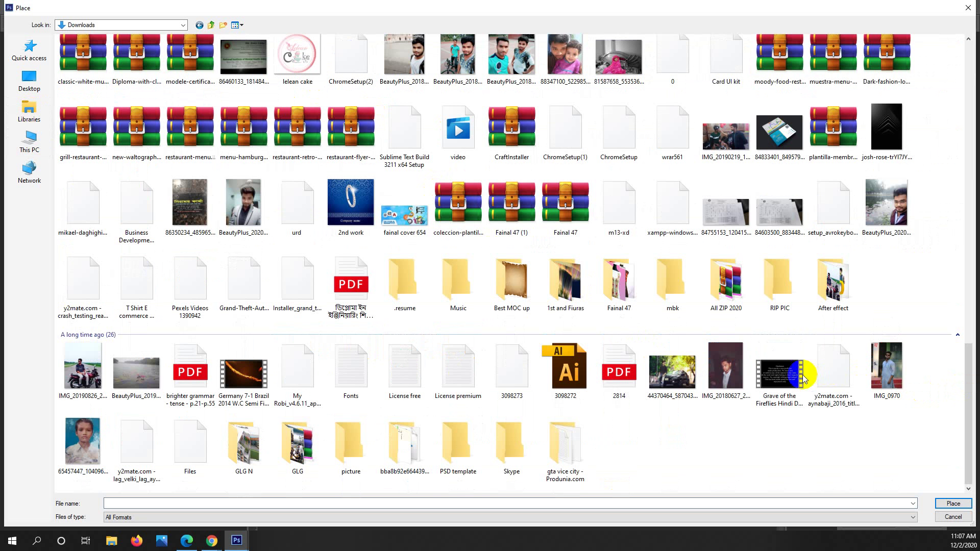
double_click(510, 443)
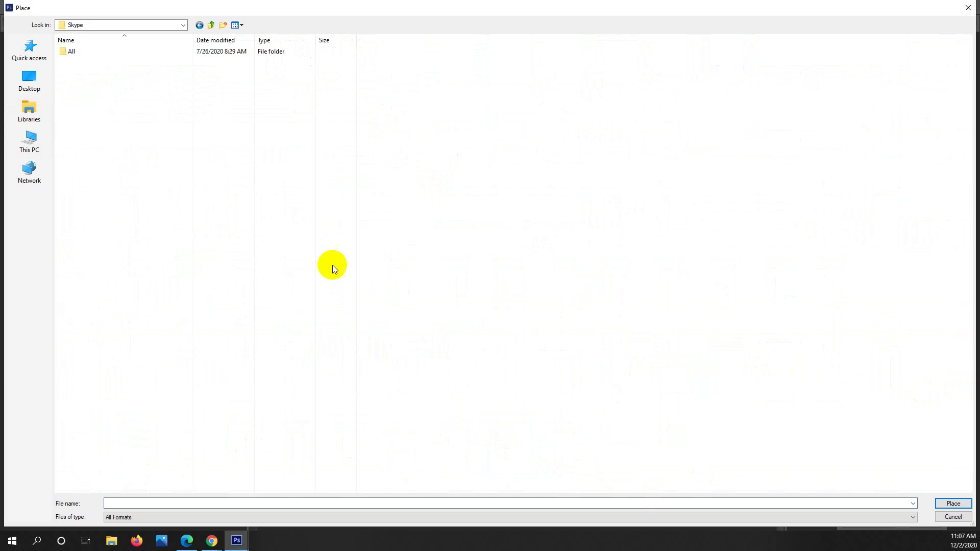
double_click(88, 56)
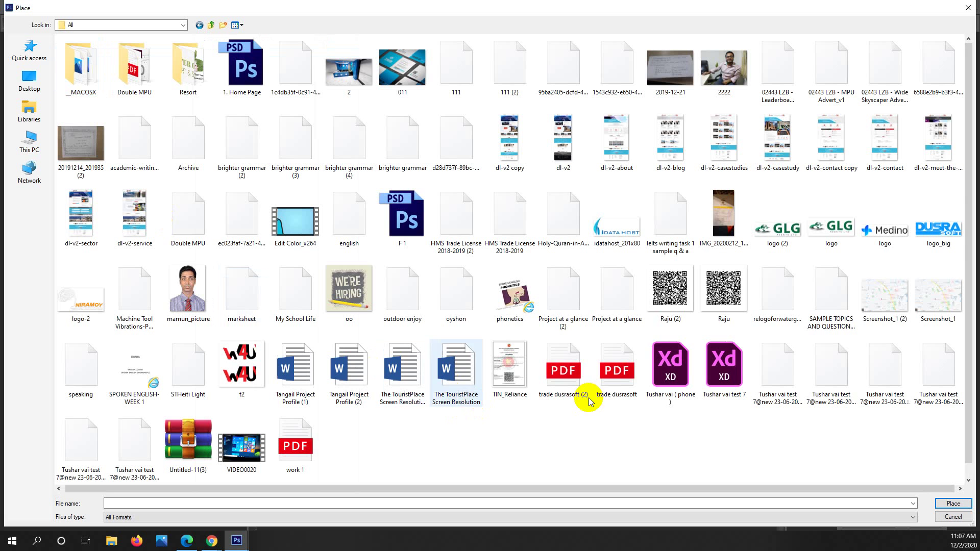
left_click(945, 224)
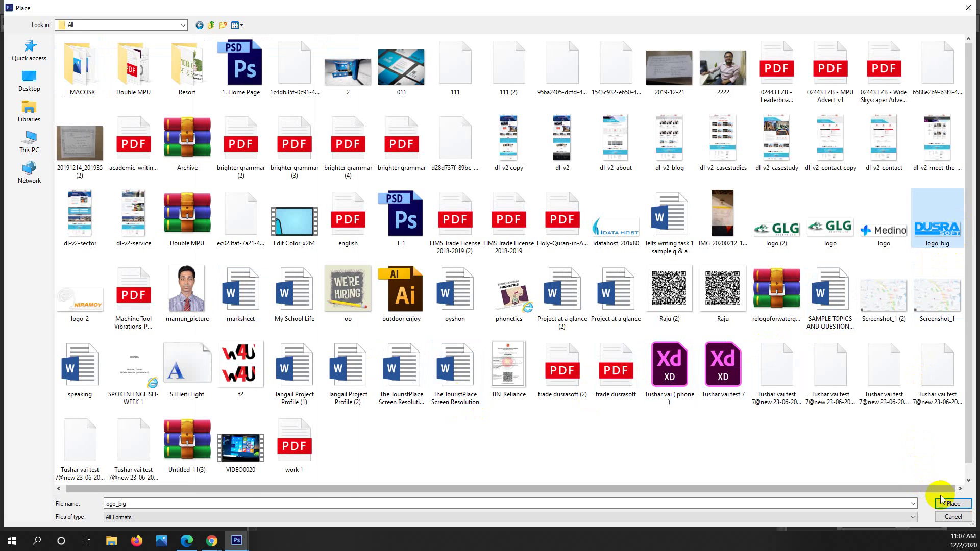
left_click(950, 504)
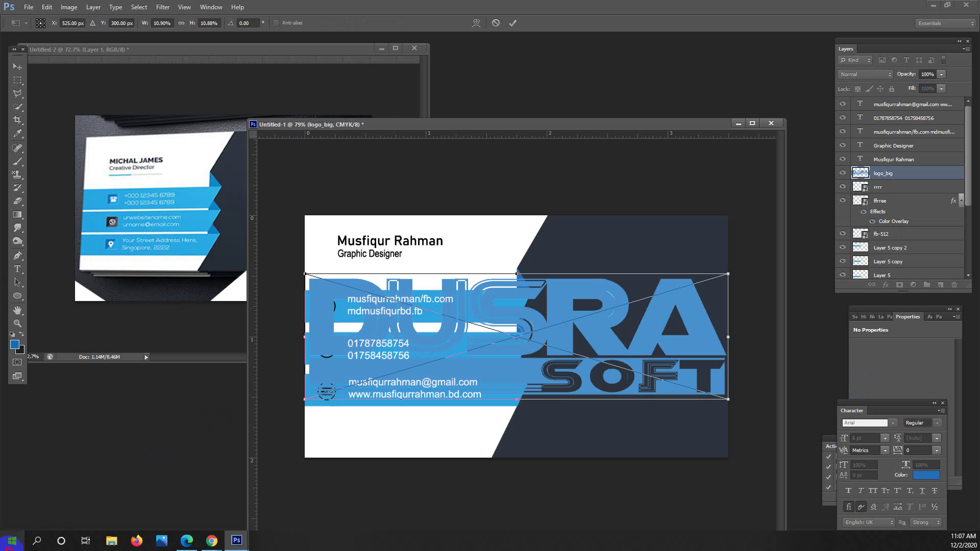
Commit the placed DUSRA SOFT logo with the Move tool active.
key("super")
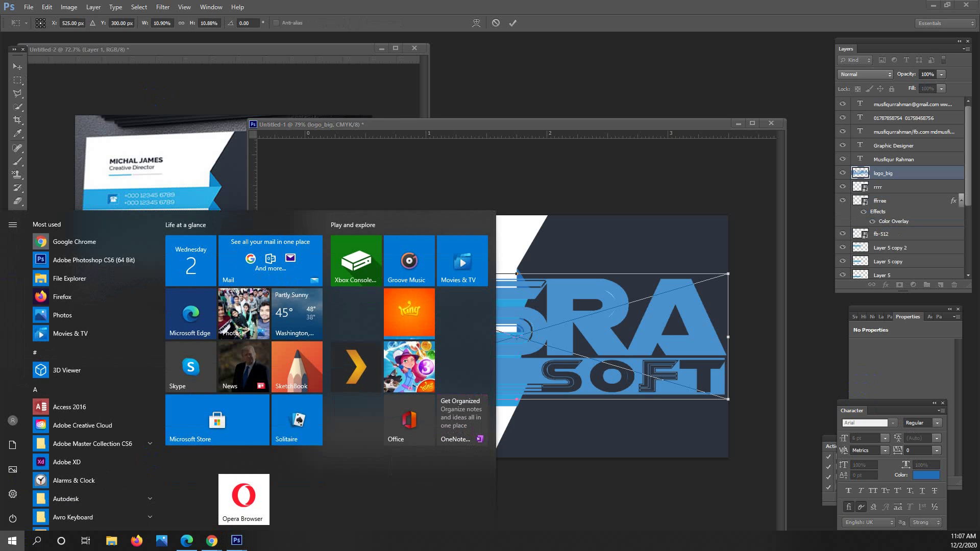
key("super")
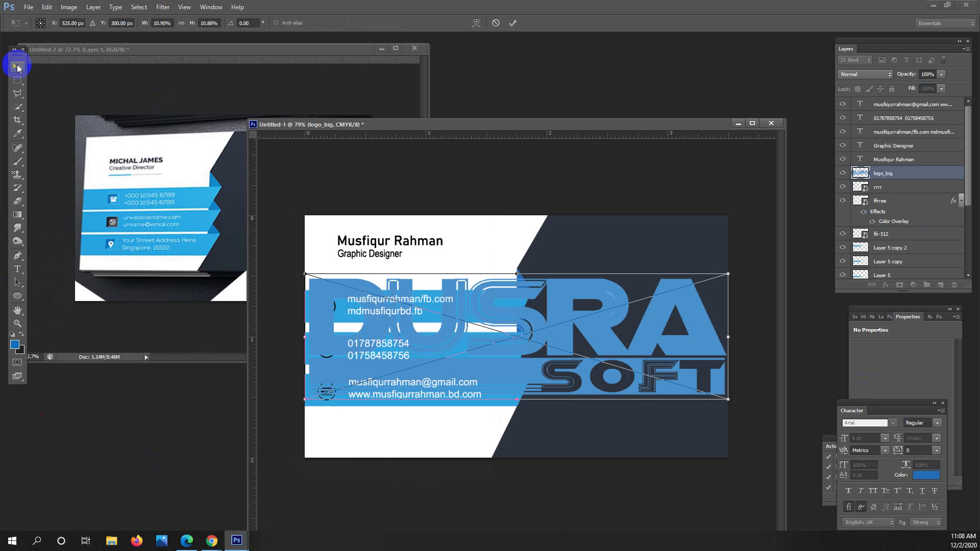
left_click(17, 64)
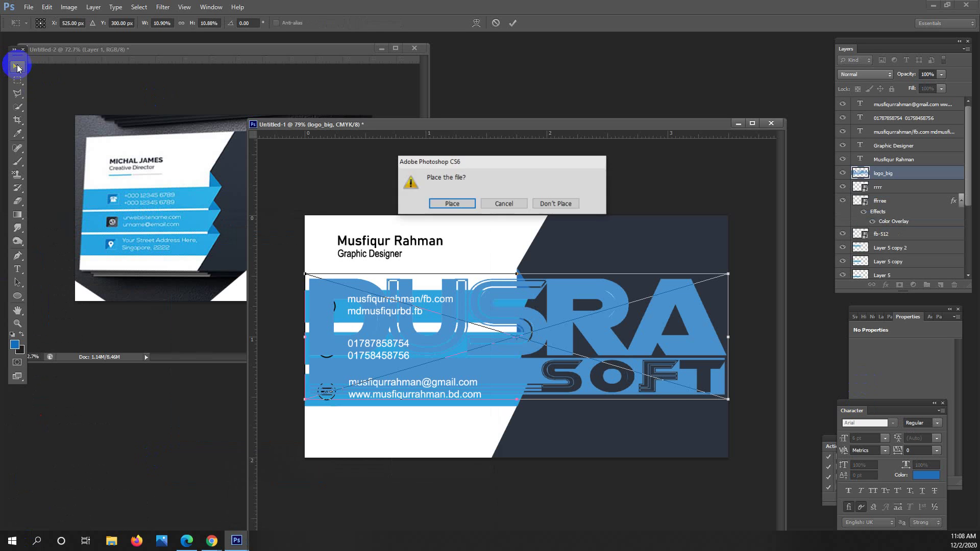
left_click(452, 203)
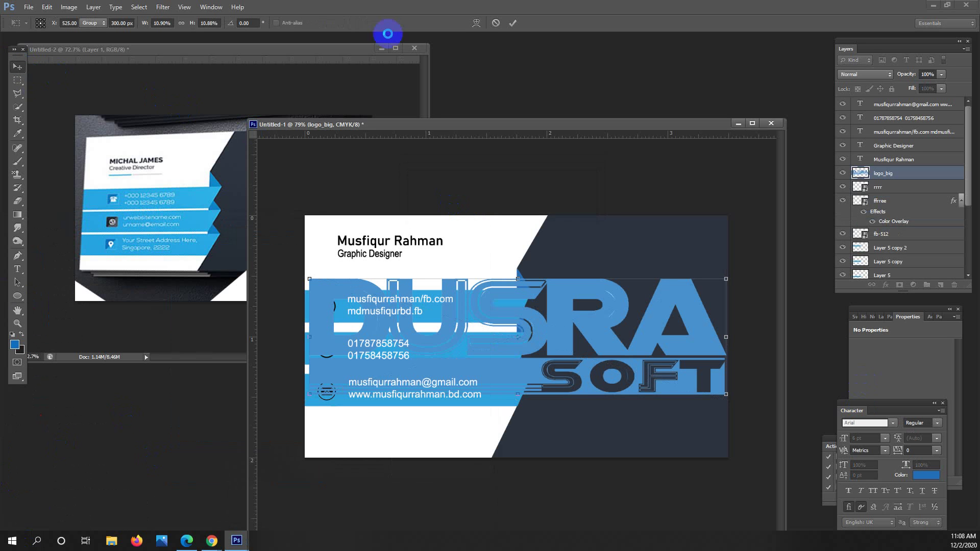
Scale the logo_big layer down into the upper part of the navy half.
mouse_move(214, 544)
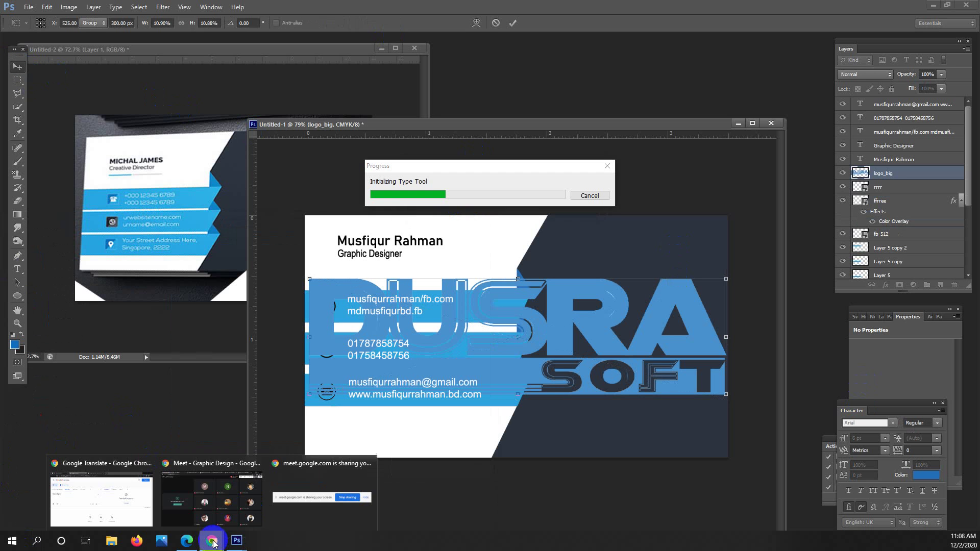
left_click(219, 498)
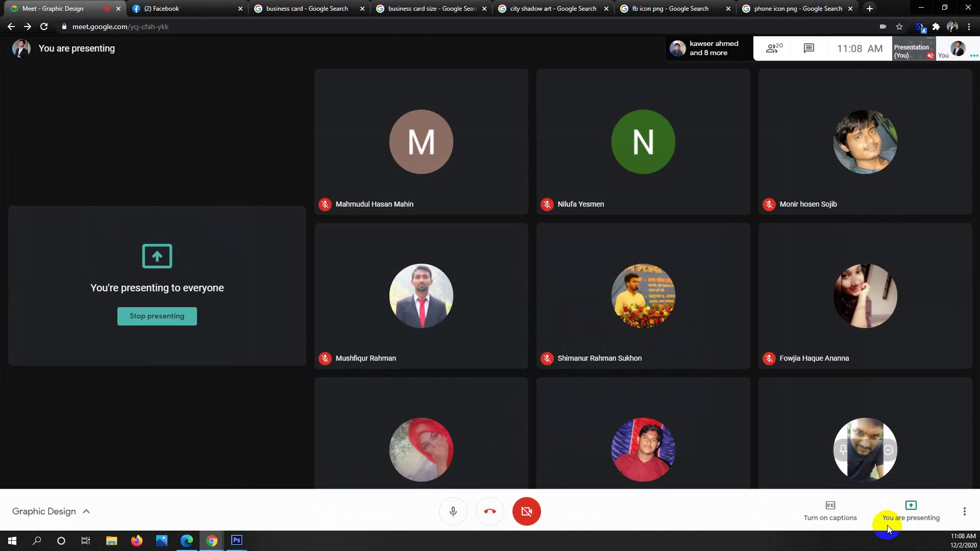
left_click(917, 8)
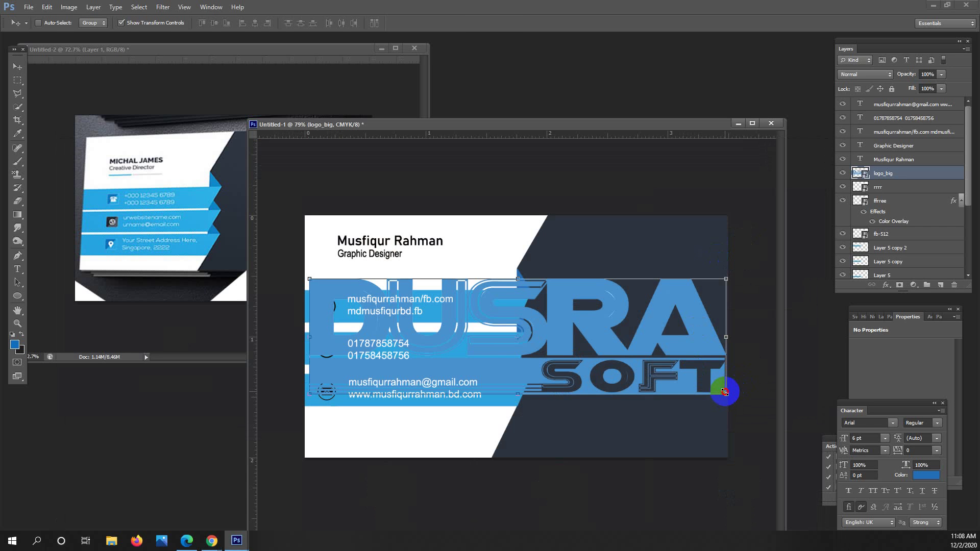
left_click(724, 392)
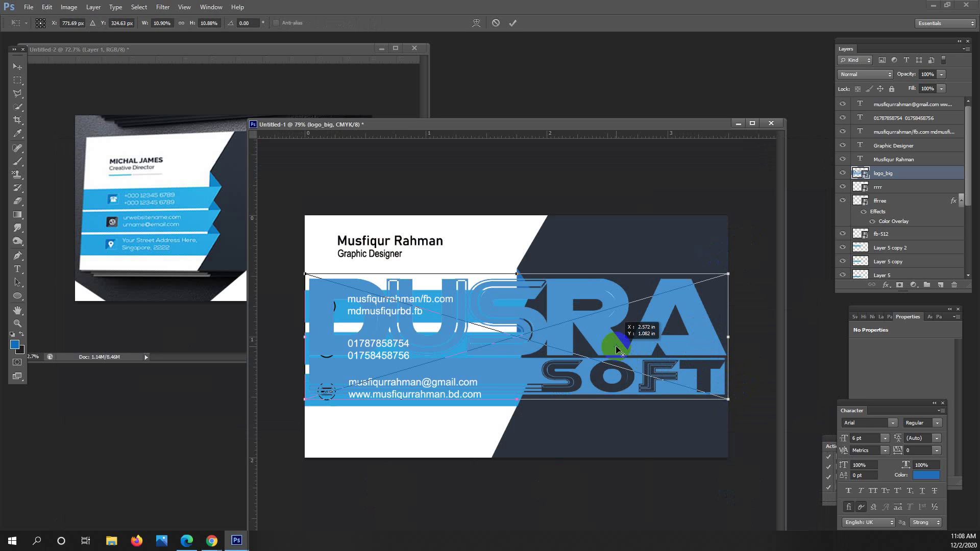
left_click_drag(728, 399, 698, 301)
key("Return")
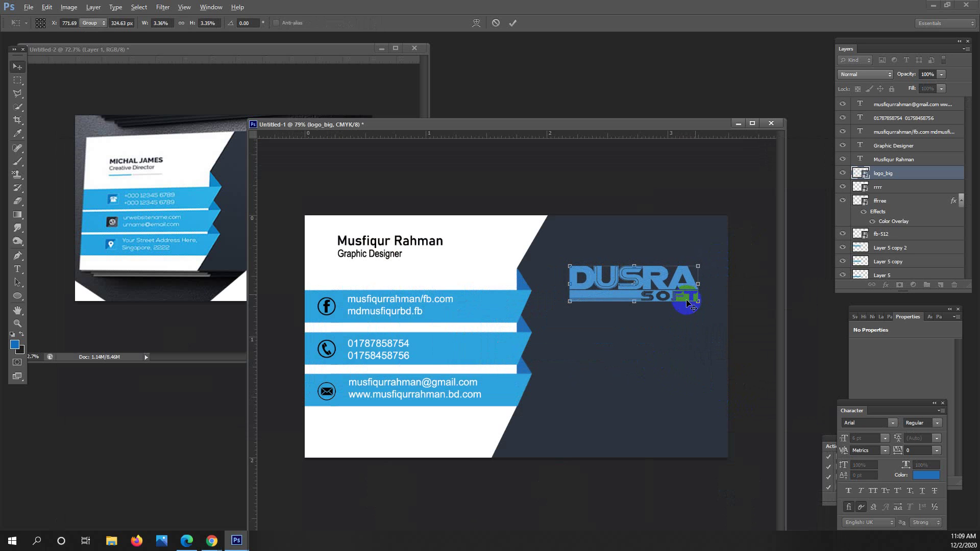
Switch between the reference card image and the business card document.
left_click(279, 87)
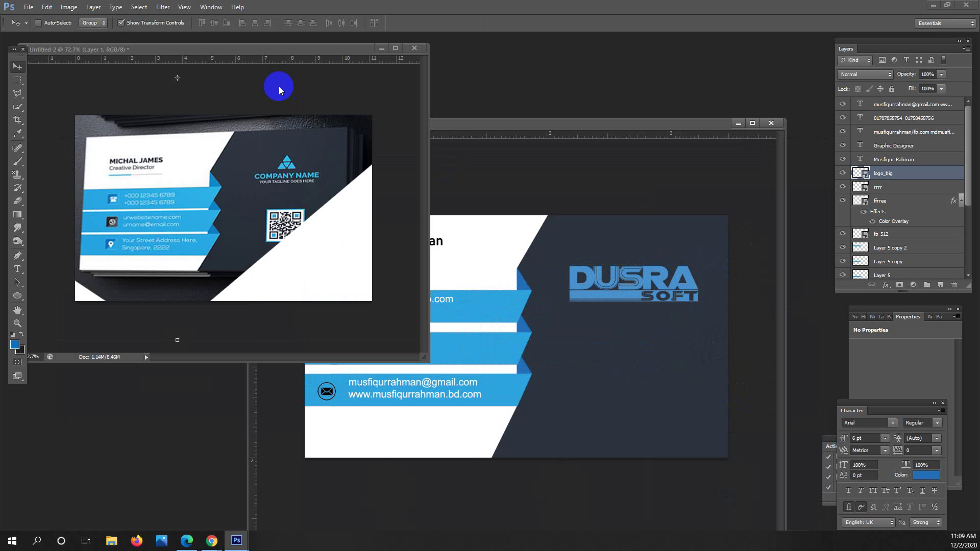
left_click(648, 303)
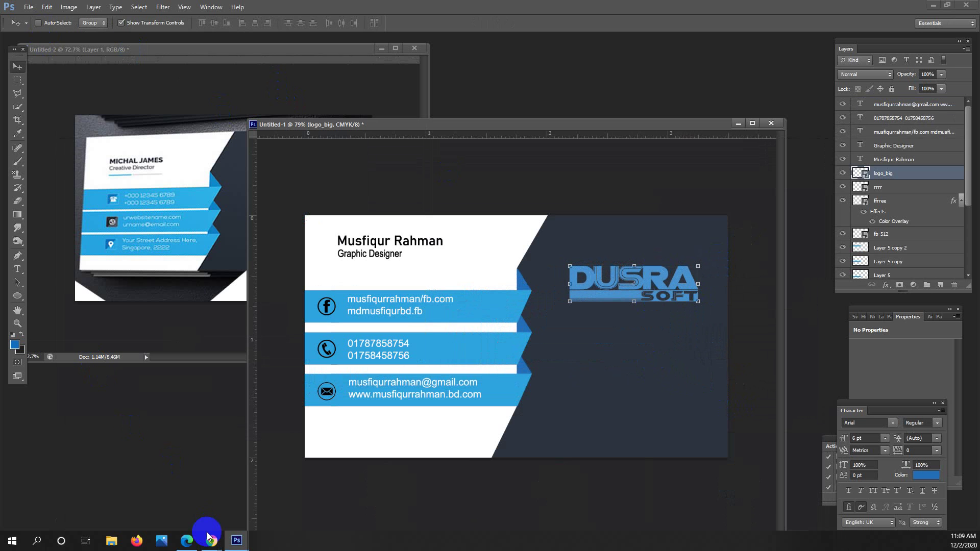
mouse_move(212, 541)
mouse_move(214, 512)
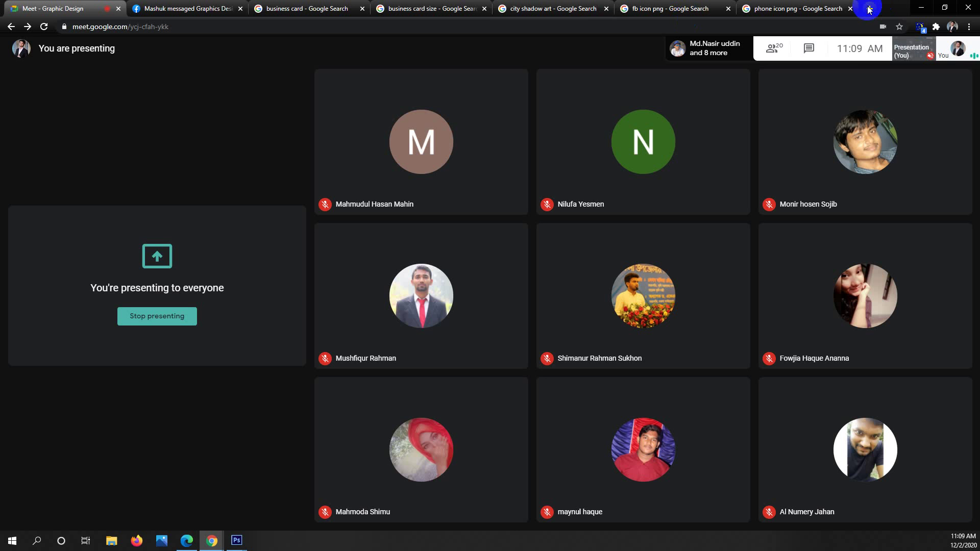
Search Google Images for 'qr code' in a new tab.
left_click(868, 9)
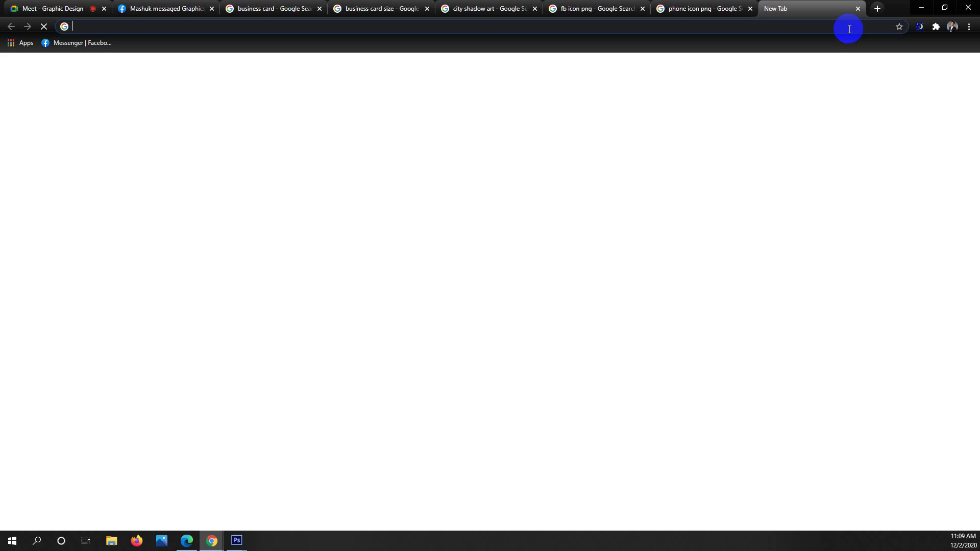
type("qr code")
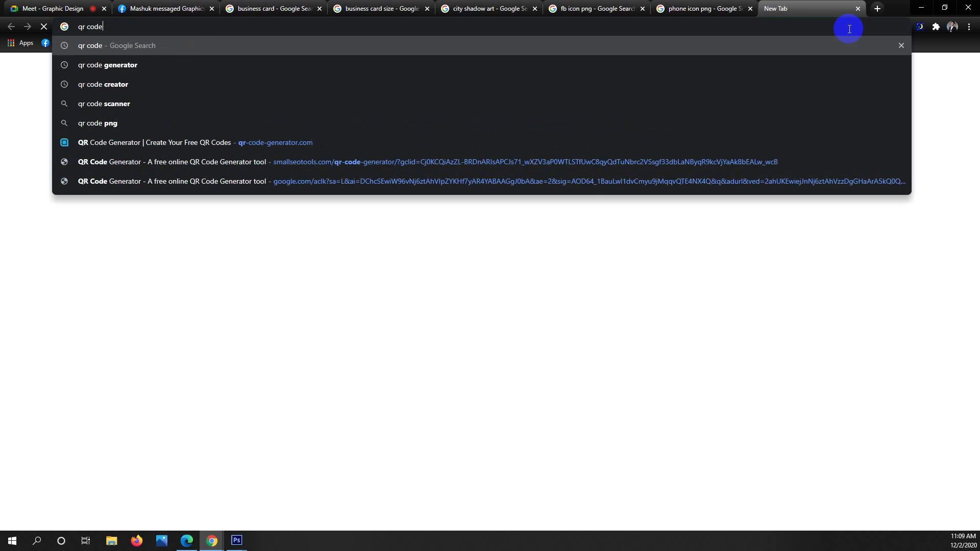
key("Return")
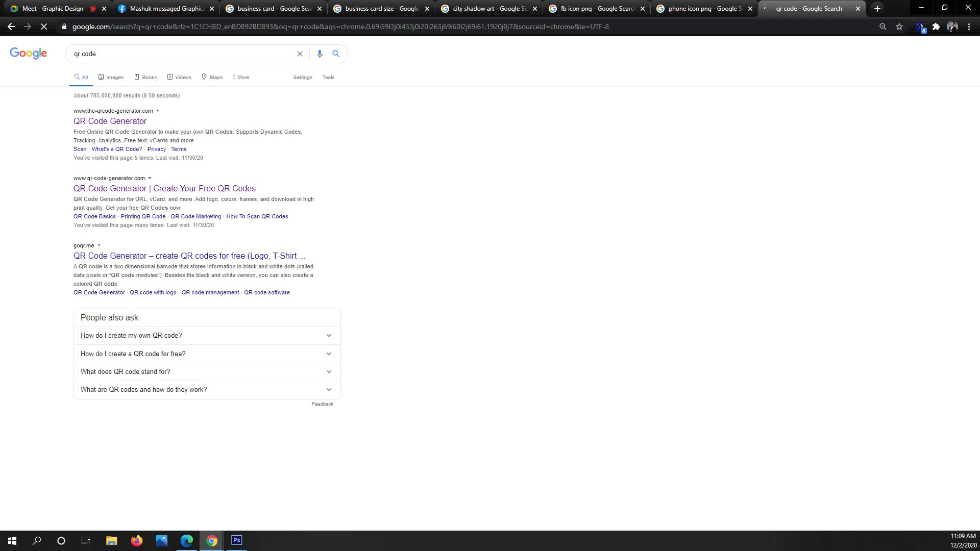
left_click(115, 82)
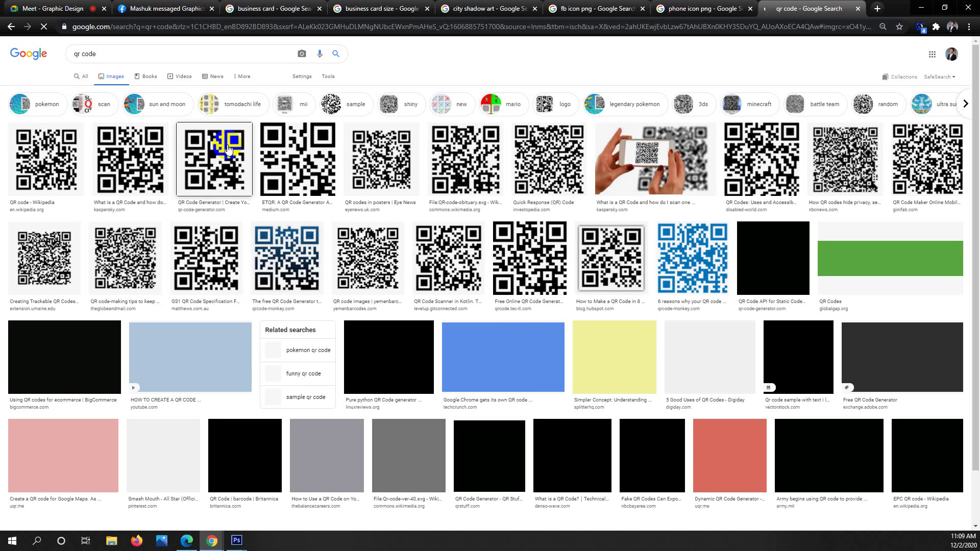
Copy the enlarged SCAN ME QR code image and minimize Chrome.
left_click(228, 149)
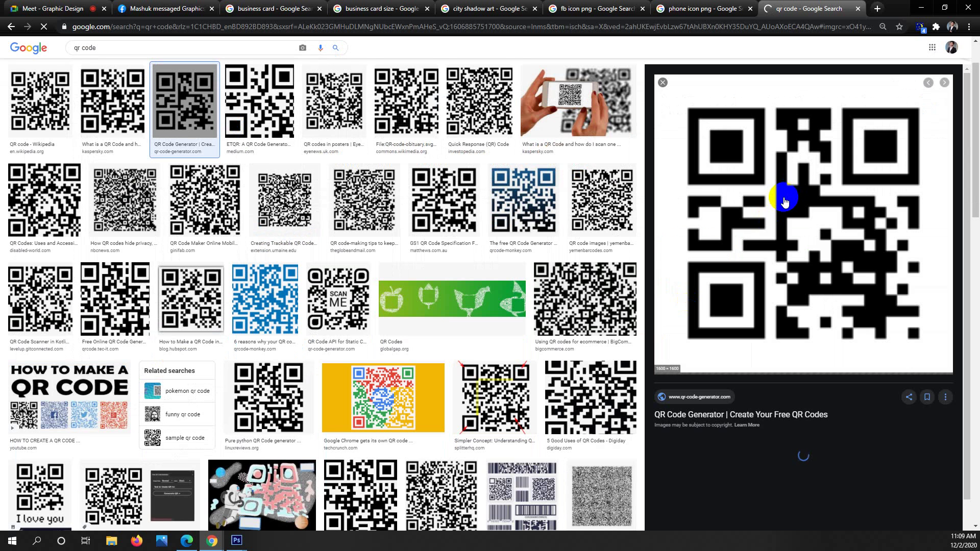
left_click(341, 308)
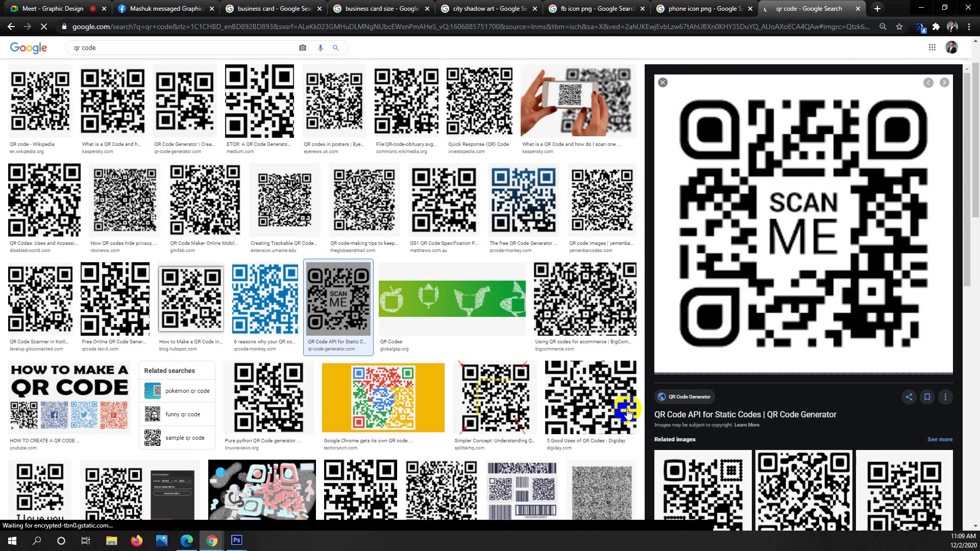
right_click(815, 227)
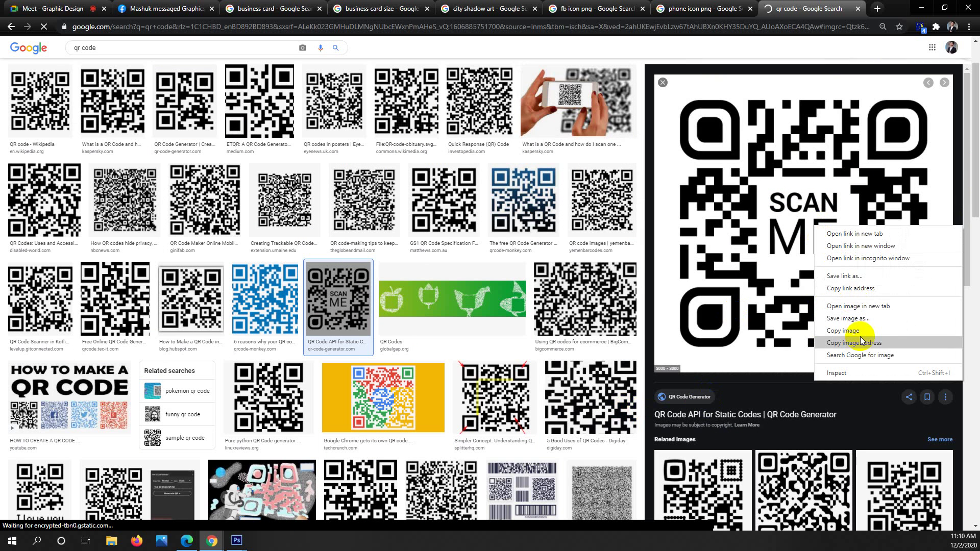
left_click(843, 331)
left_click(921, 7)
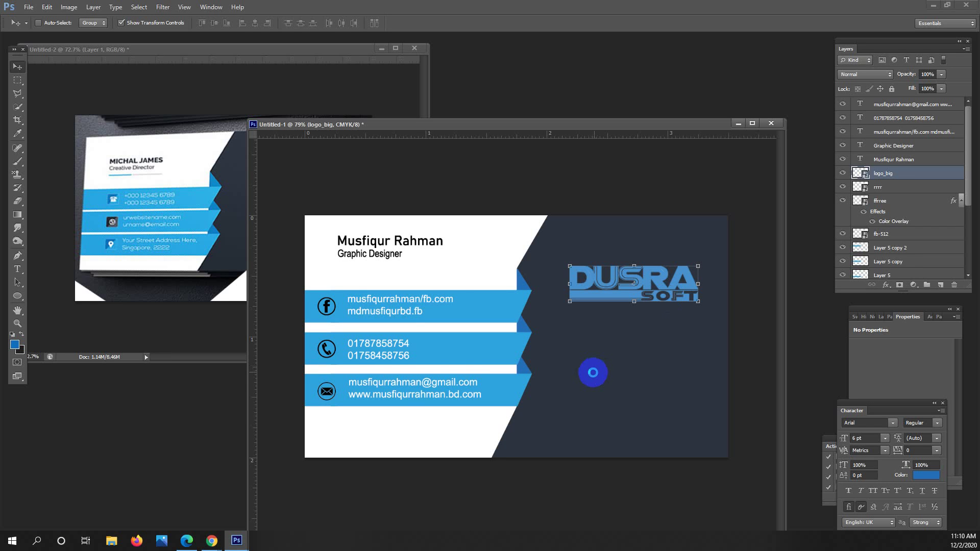
Undo the wrongly pasted mockup photo and recopy the QR image from Chrome.
left_click(444, 284)
key("ctrl+v")
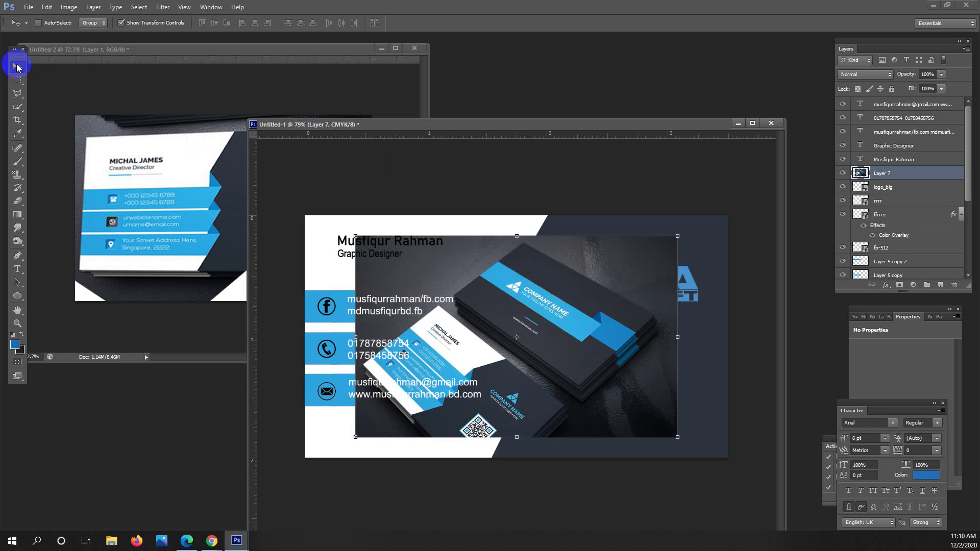
key("ctrl+z")
mouse_move(212, 540)
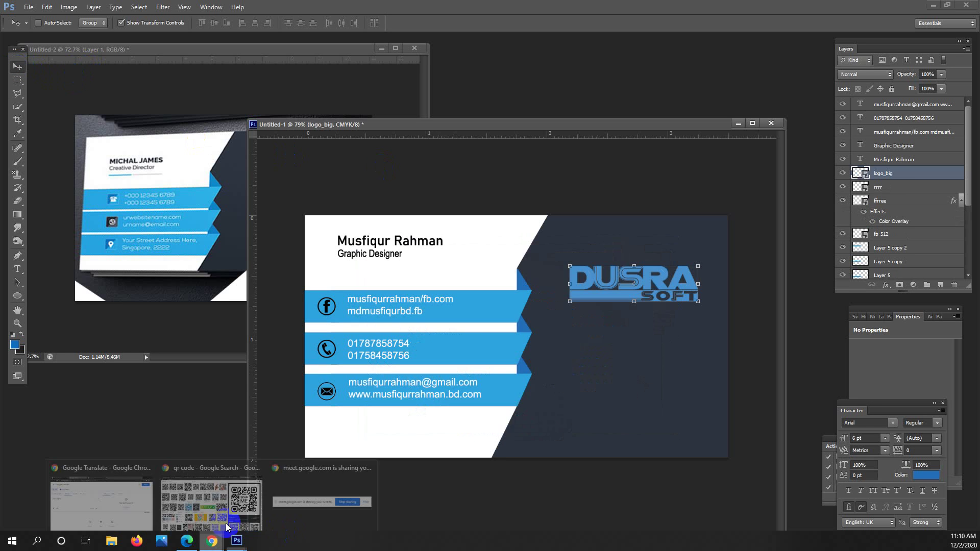
left_click(199, 493)
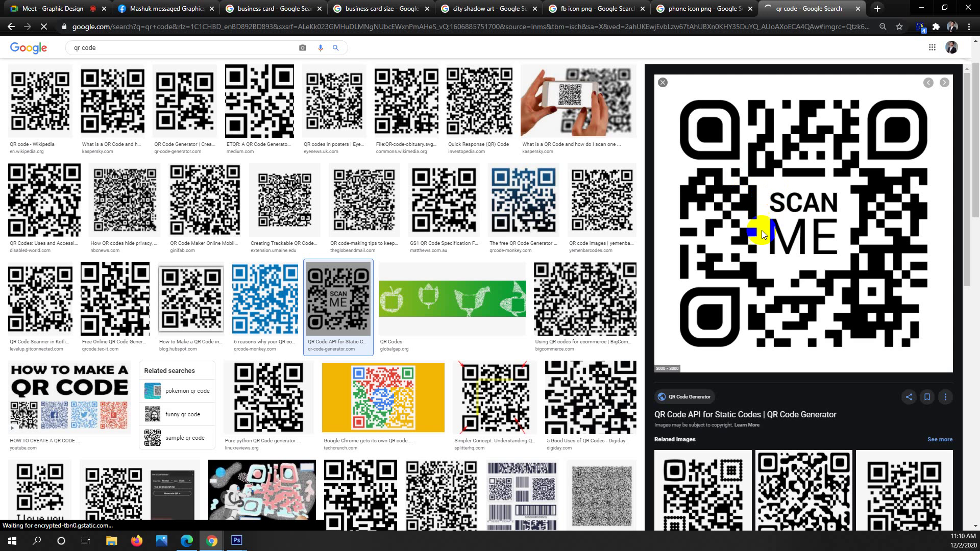
right_click(735, 190)
left_click(766, 292)
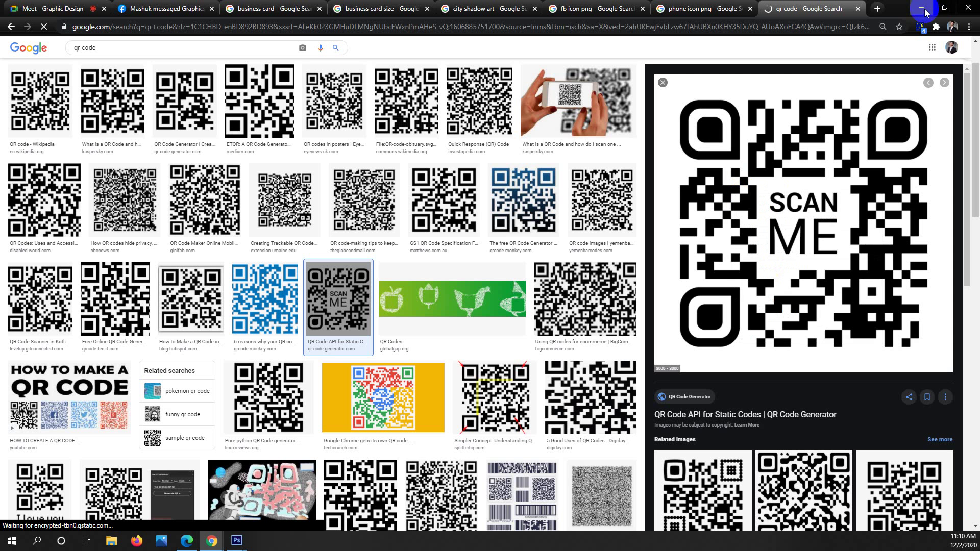
left_click(922, 8)
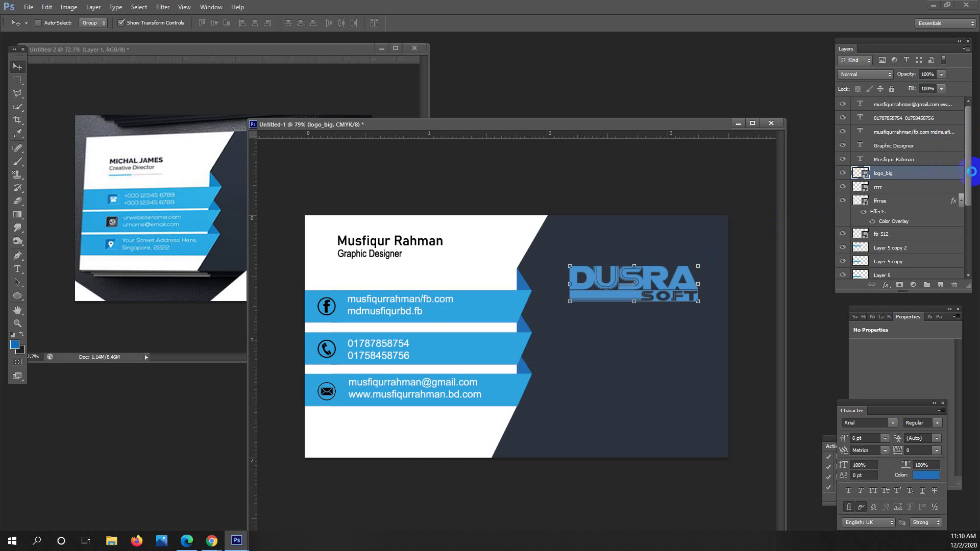
Paste the QR code, shrink it, and move it below the DUSRA SOFT logo.
key("ctrl+v")
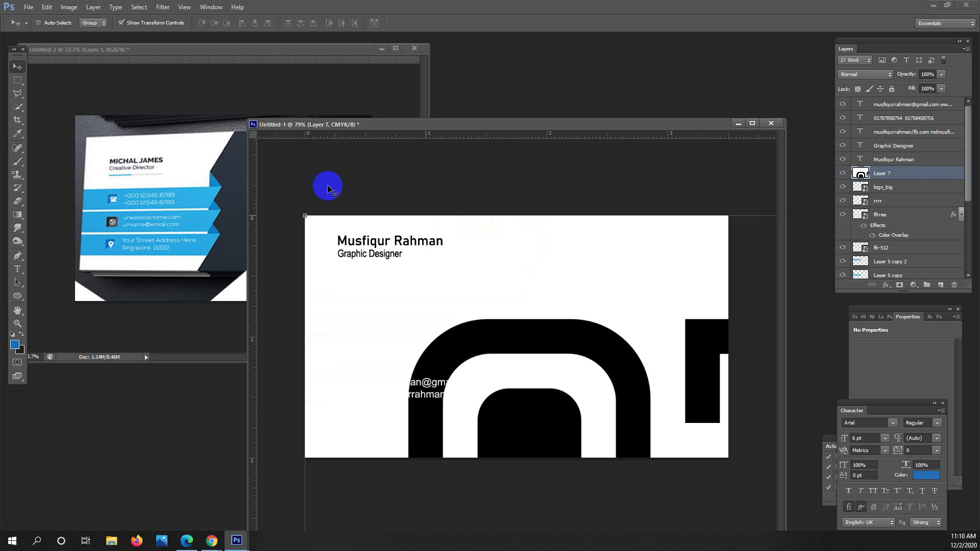
left_click_drag(437, 252, 614, 422)
left_click_drag(626, 455, 503, 332)
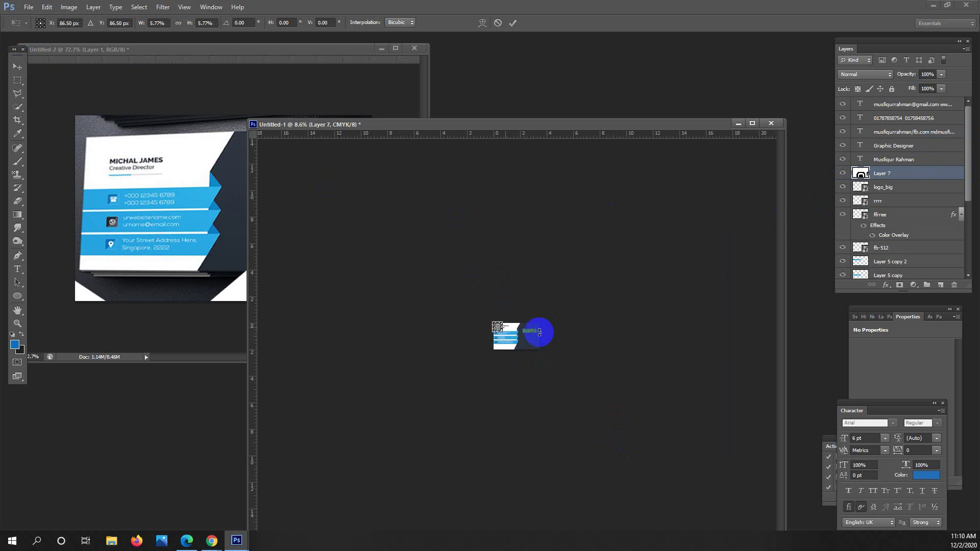
key("ctrl+space")
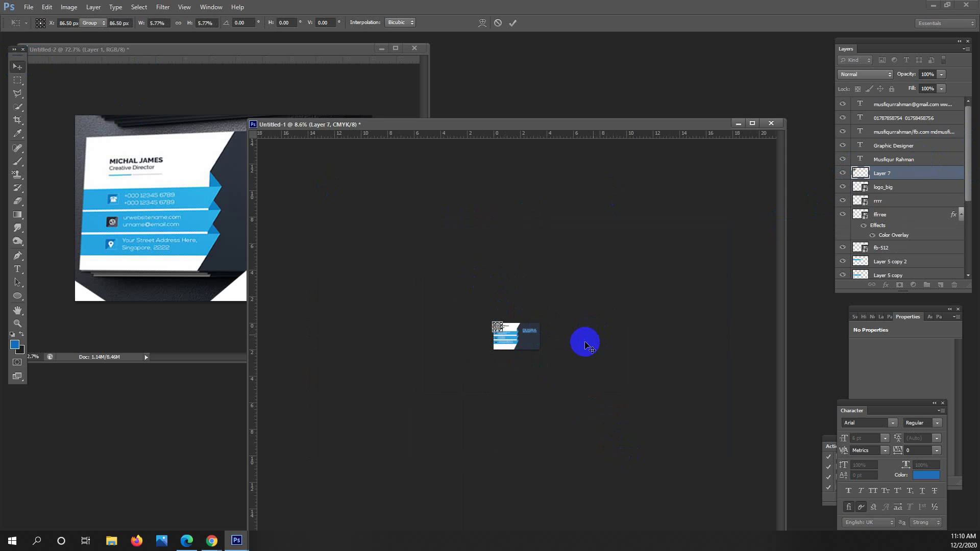
key("Return")
left_click_drag(533, 343, 618, 341)
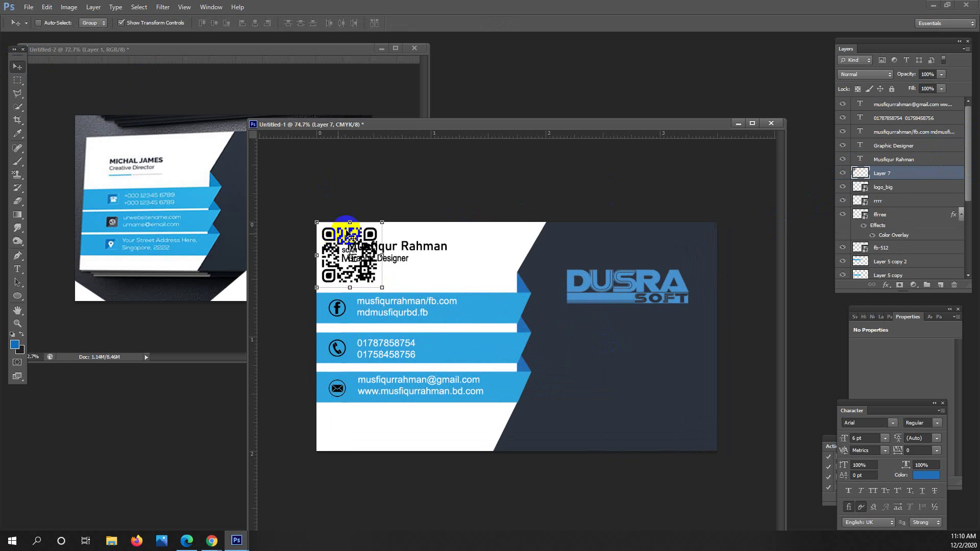
left_click_drag(354, 242, 628, 359)
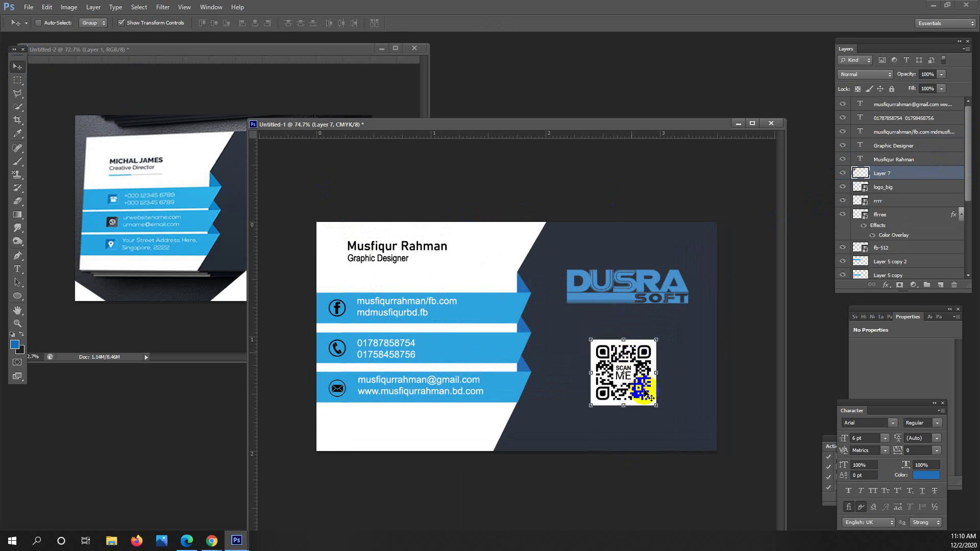
Scale the QR code to about 87% and centre it horizontally under the logo.
key("ctrl+t")
left_click_drag(656, 405, 639, 366)
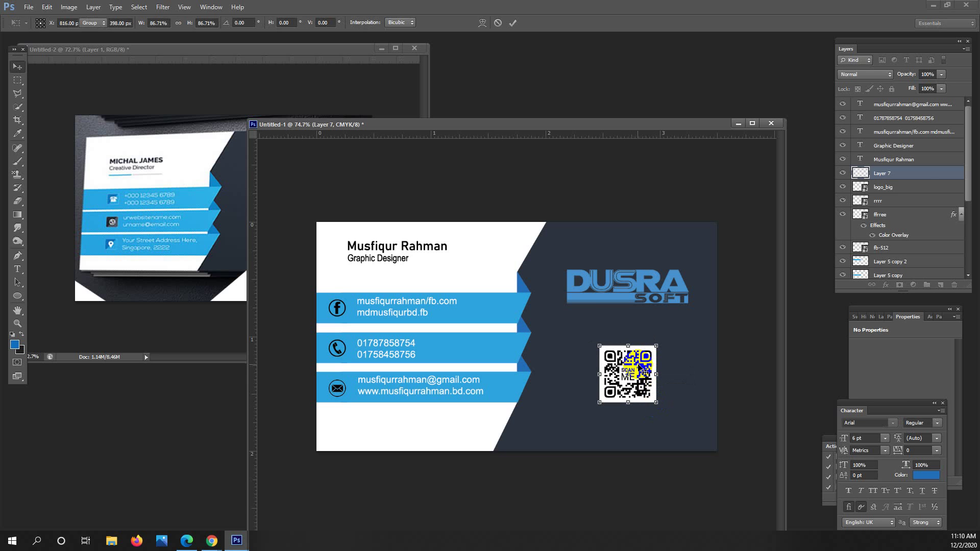
left_click(919, 174)
left_click(904, 187, "shift")
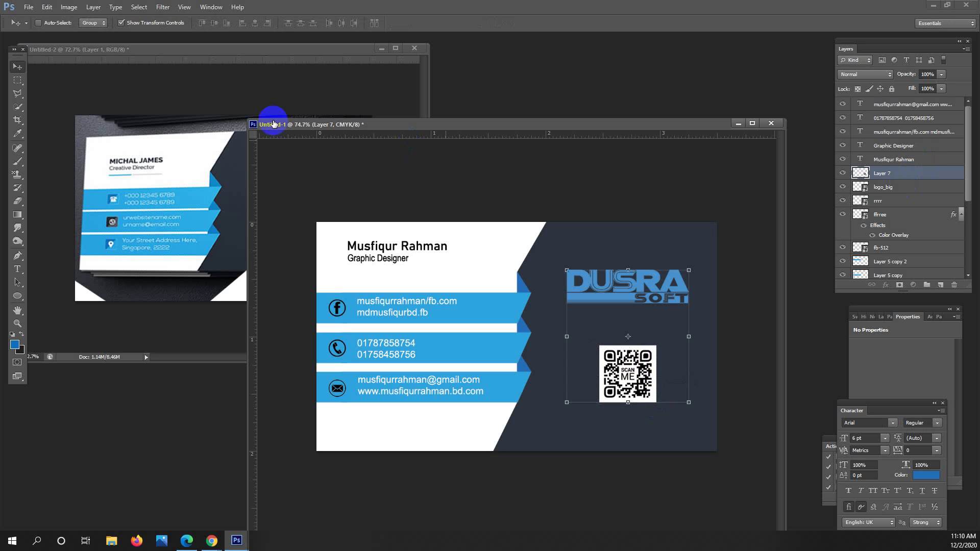
left_click(255, 26)
left_click(17, 80)
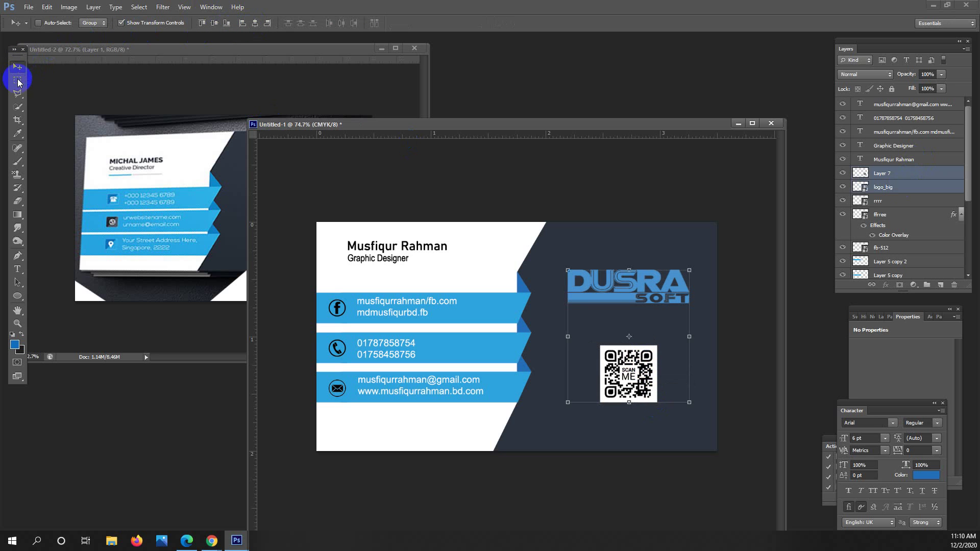
left_click(568, 196)
left_click(235, 153)
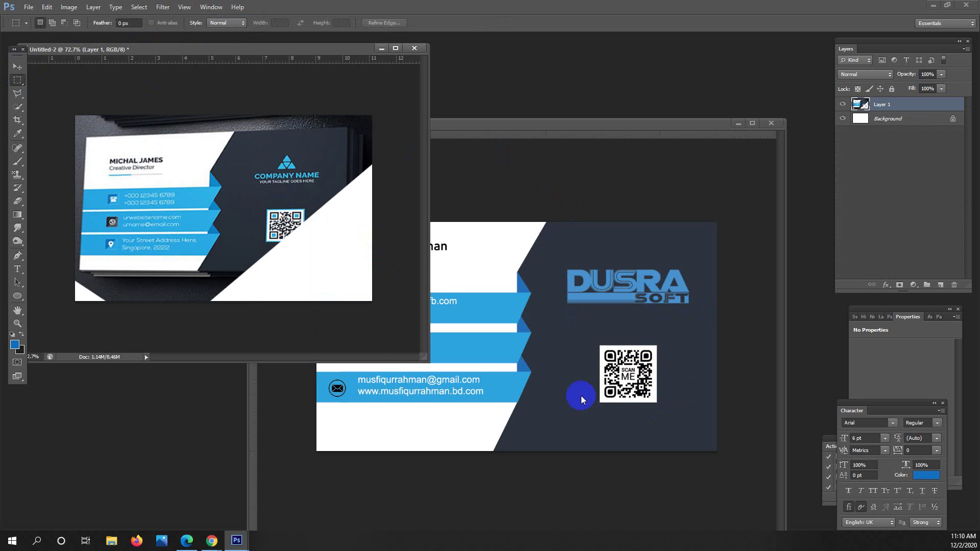
Arrange the card window beside the zoomed-out reference mockup and compare the two.
left_click(542, 121)
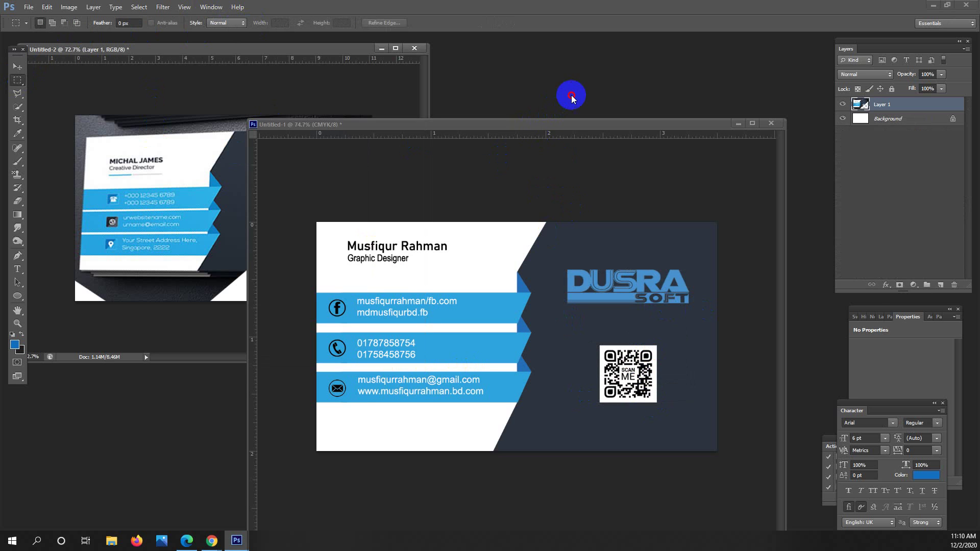
left_click_drag(571, 94, 609, 93)
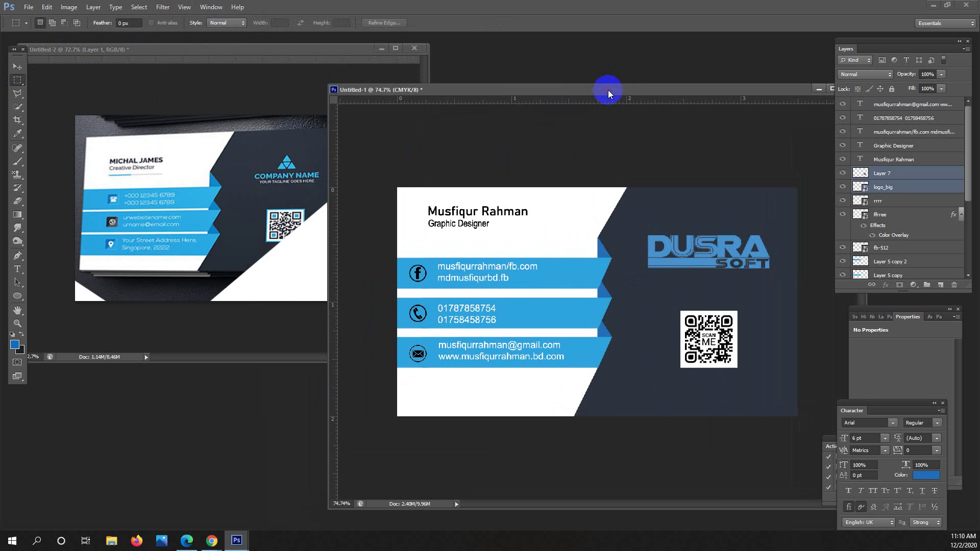
left_click(316, 257)
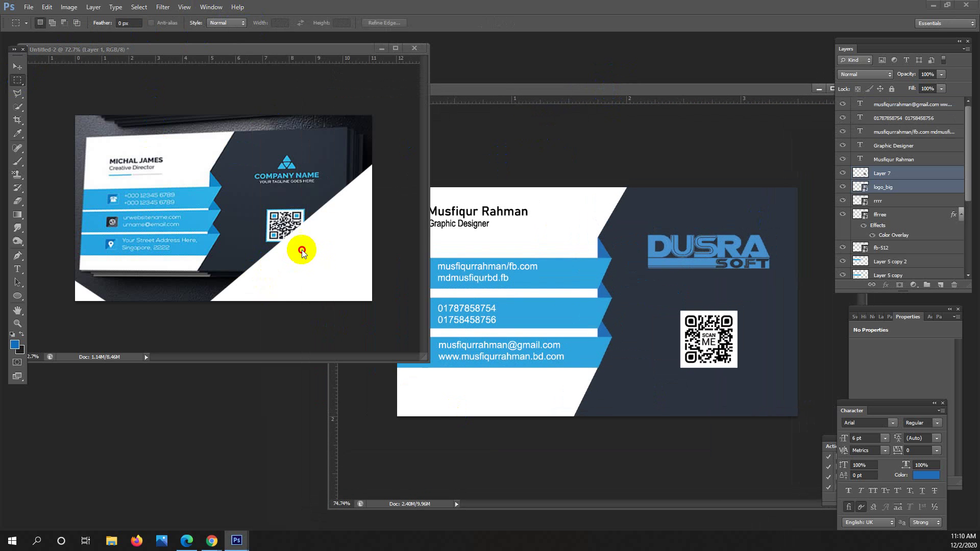
key("ctrl+minus")
left_click(612, 179)
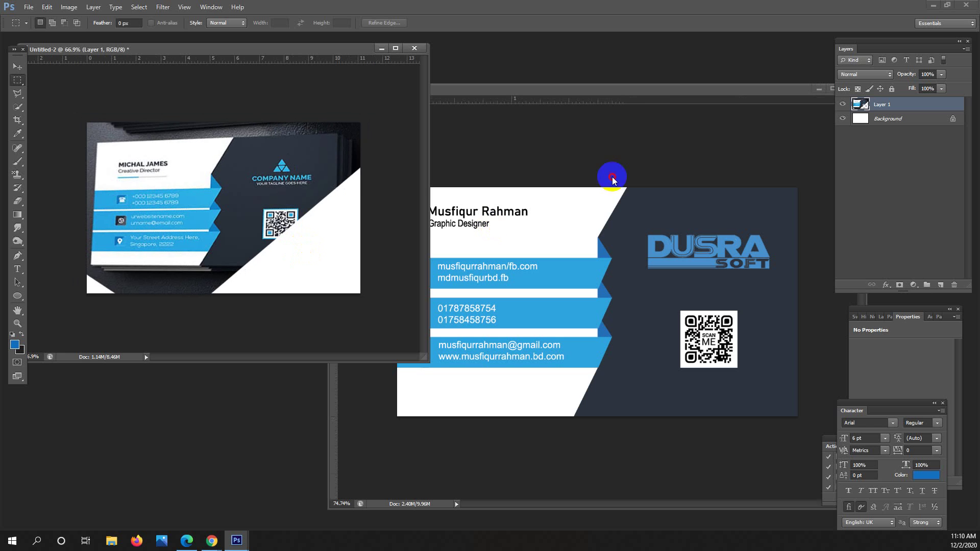
scroll(648, 282, "down", 3)
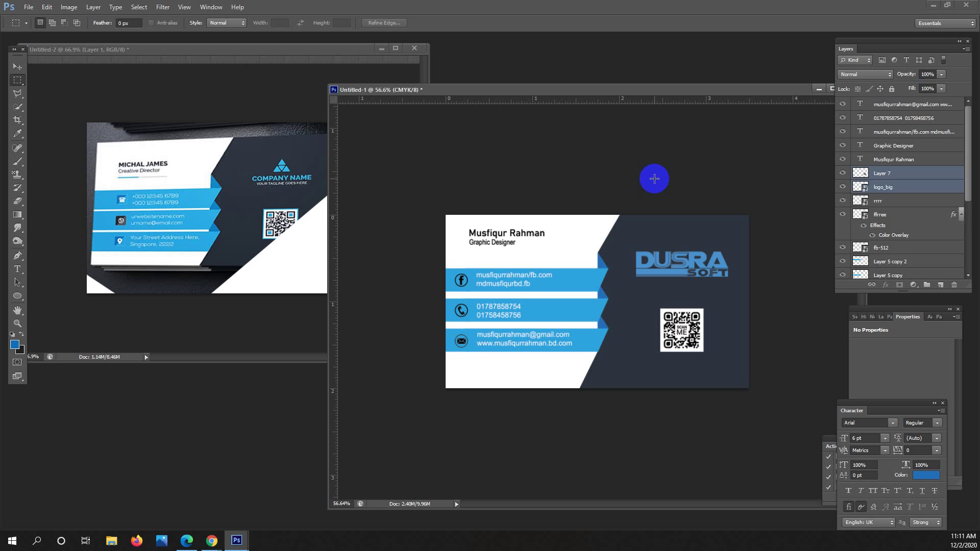
left_click(277, 196)
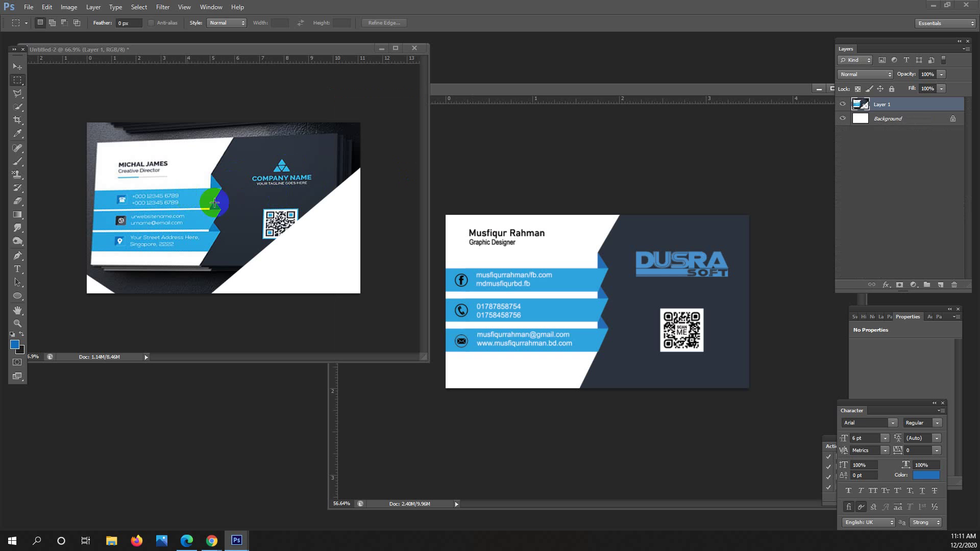
left_click(666, 244)
left_click(612, 287)
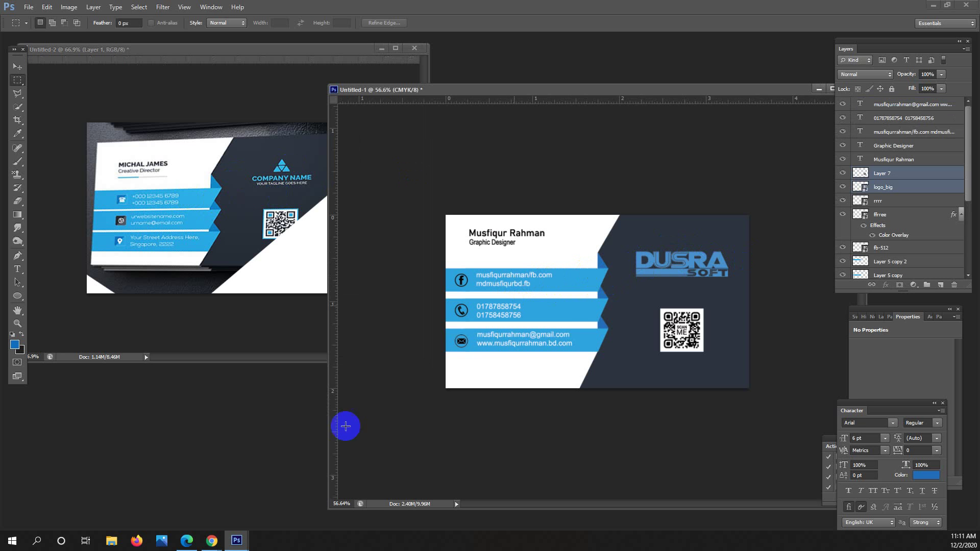
Bring Chrome's qr code image results window back on screen.
left_click(214, 541)
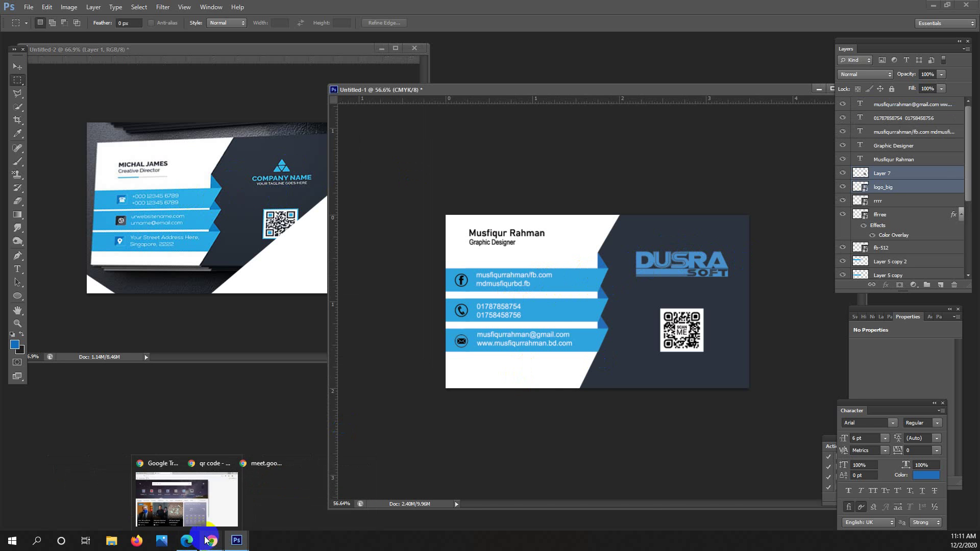
mouse_move(212, 520)
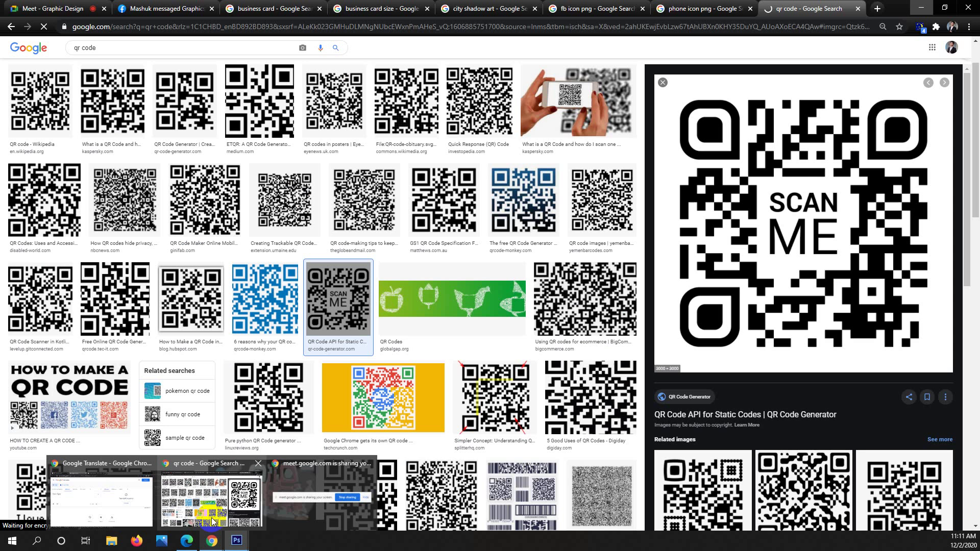
left_click(235, 538)
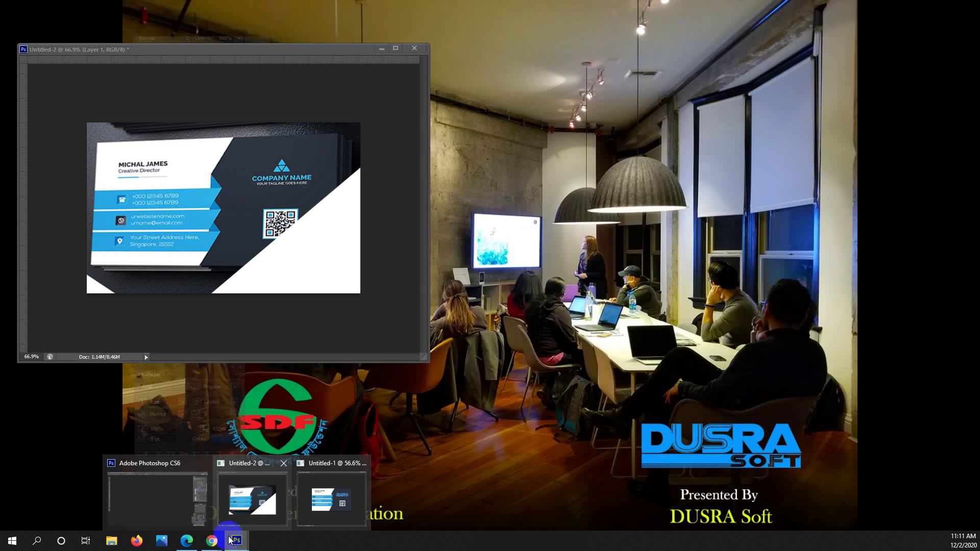
mouse_move(213, 542)
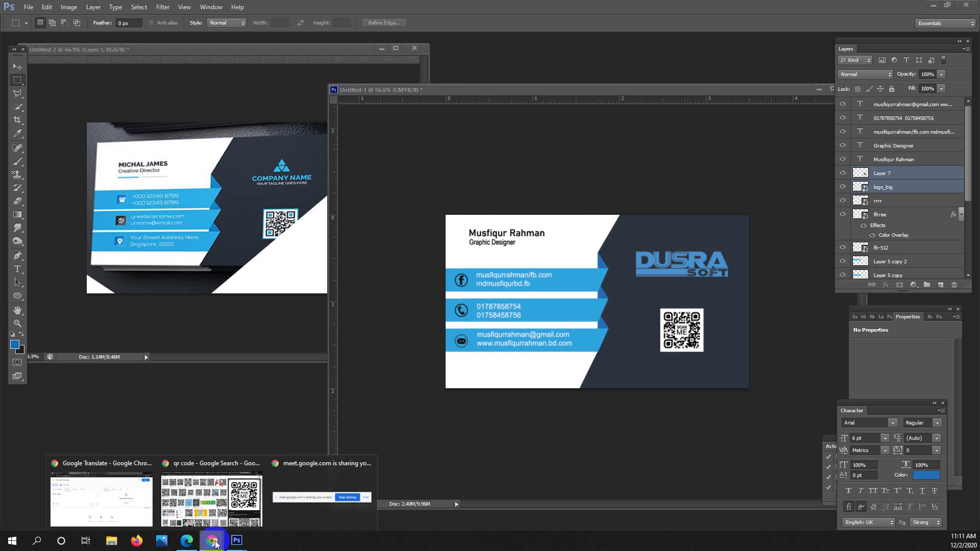
left_click(217, 510)
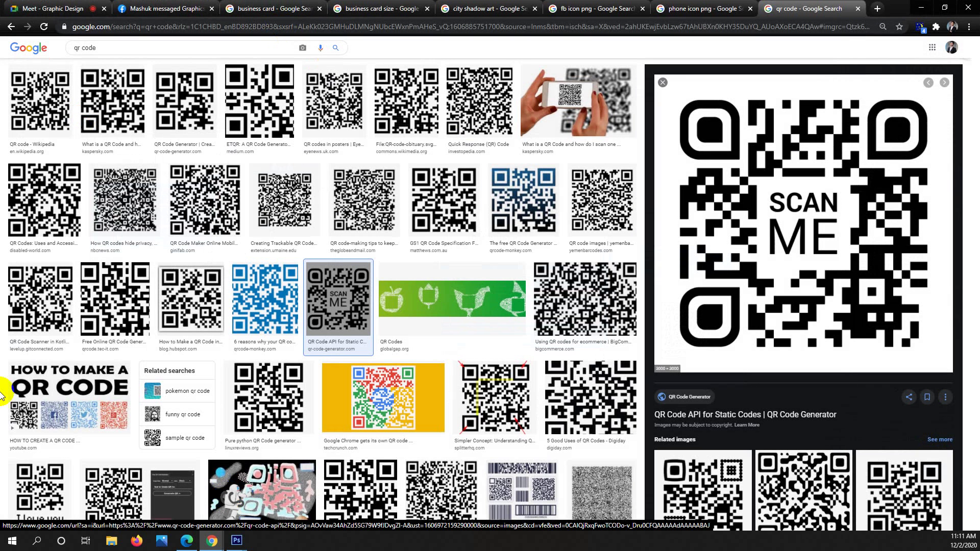